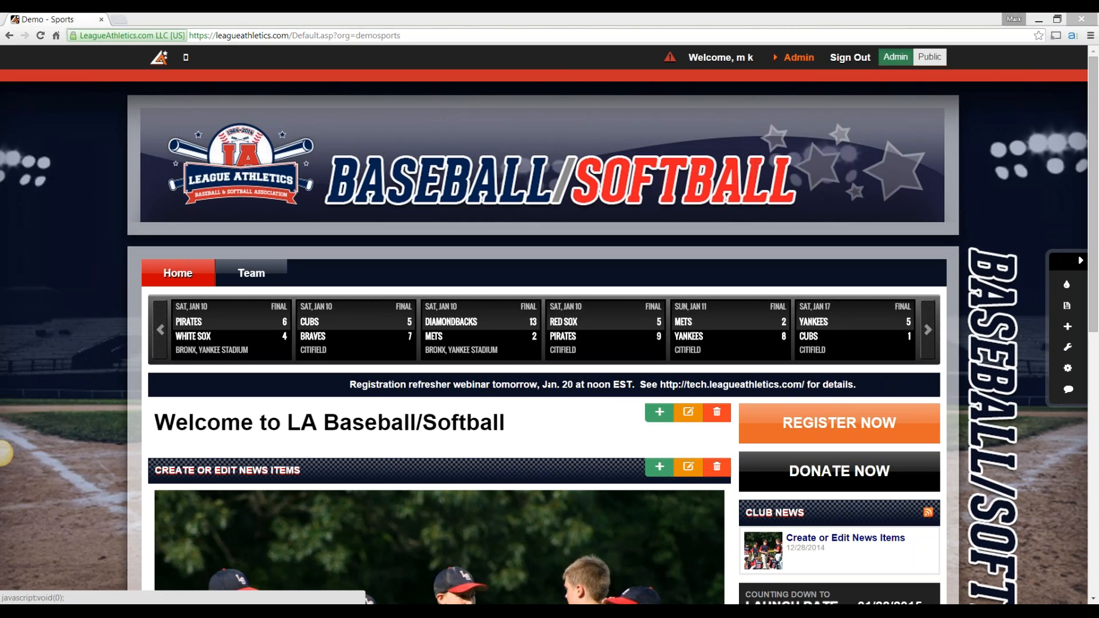
Open the member Registration System page from the admin functions
click(799, 58)
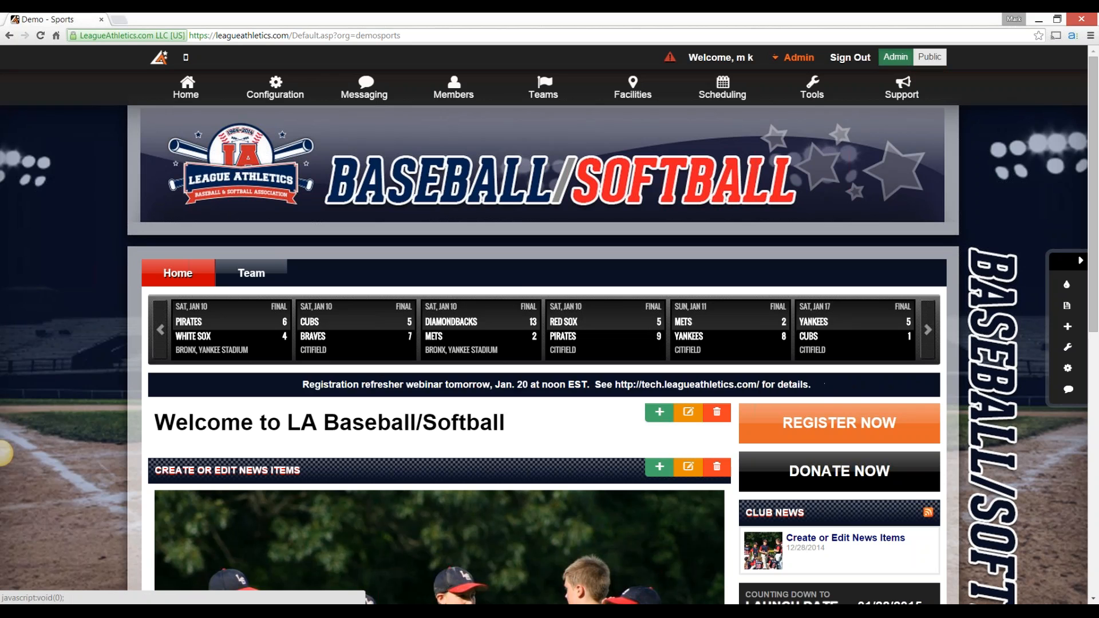
mouse_move(453, 88)
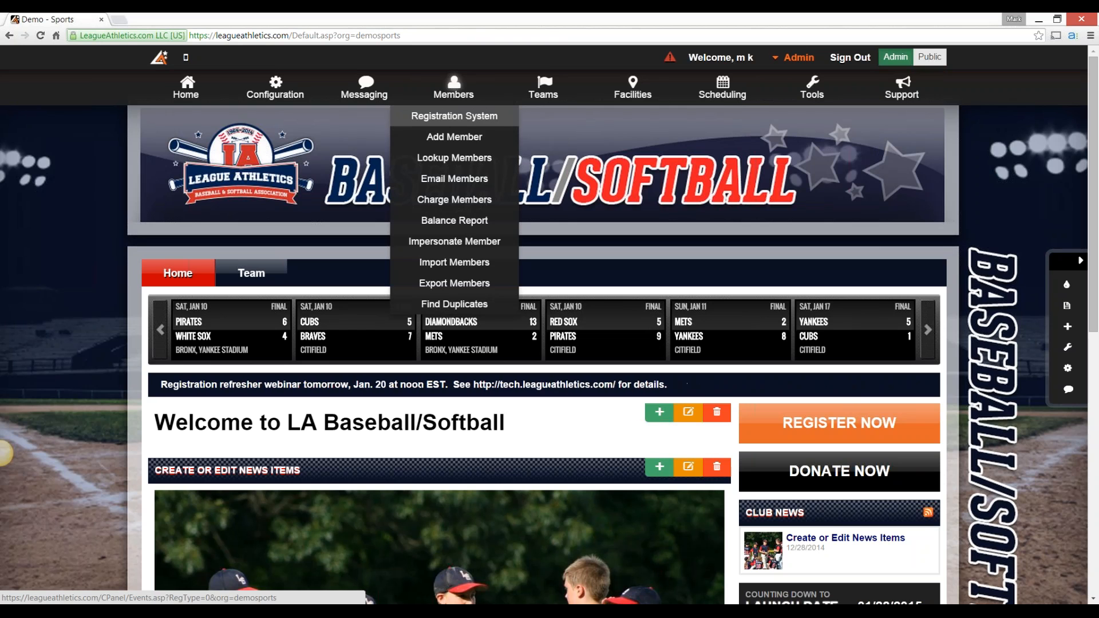
click(454, 115)
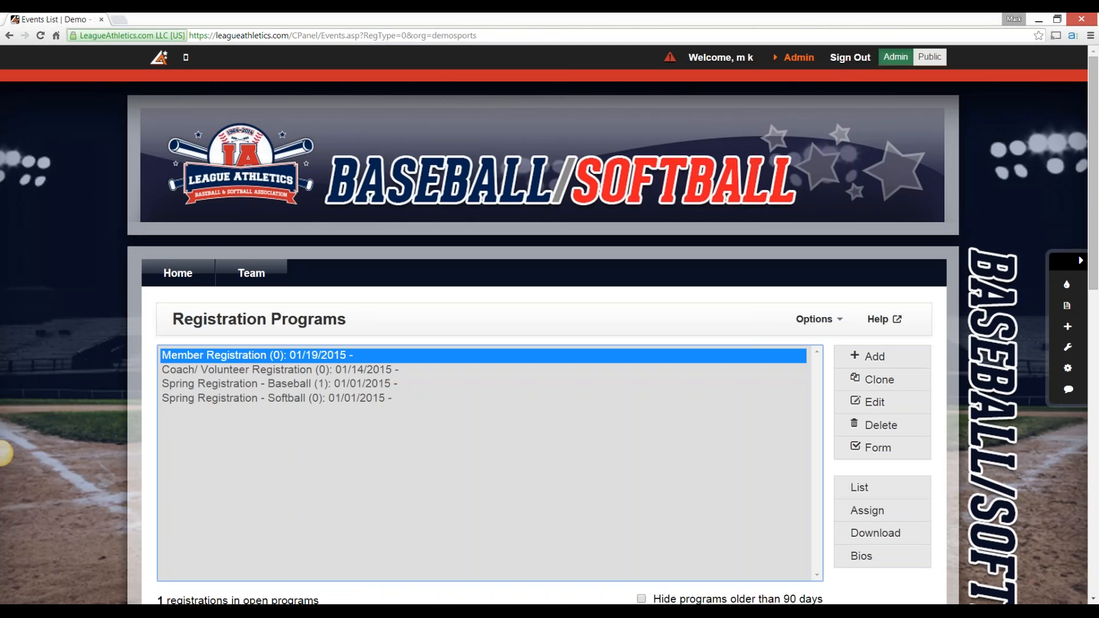
Review the registration programs list, the Registration Day Pass option and the Registration Instructions text
scroll(2, 453, down, 1)
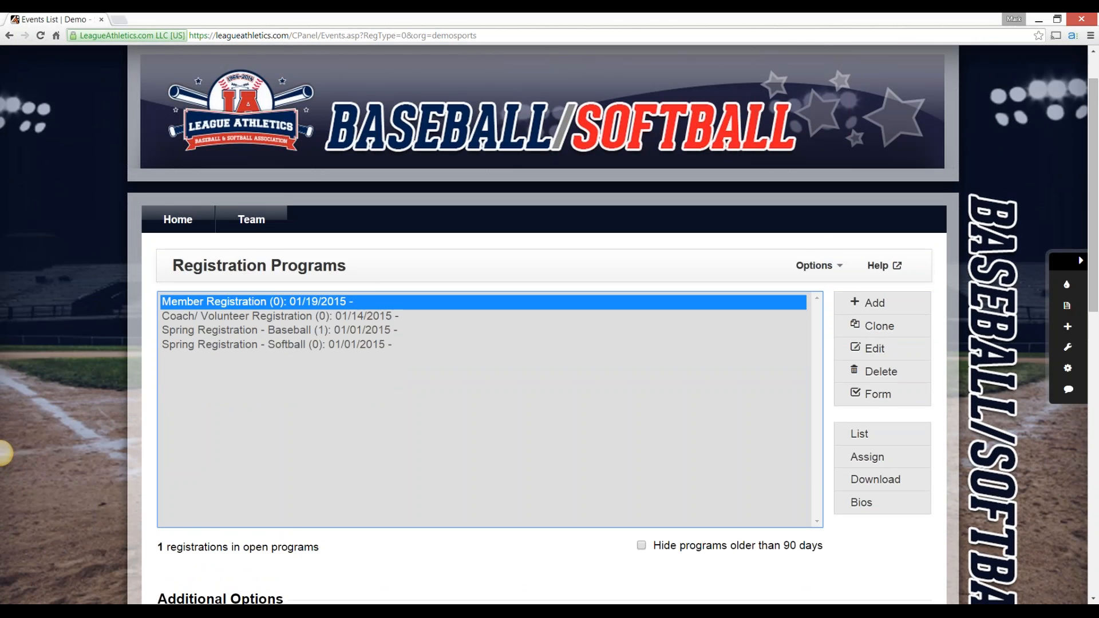
scroll(3, 453, down, 1)
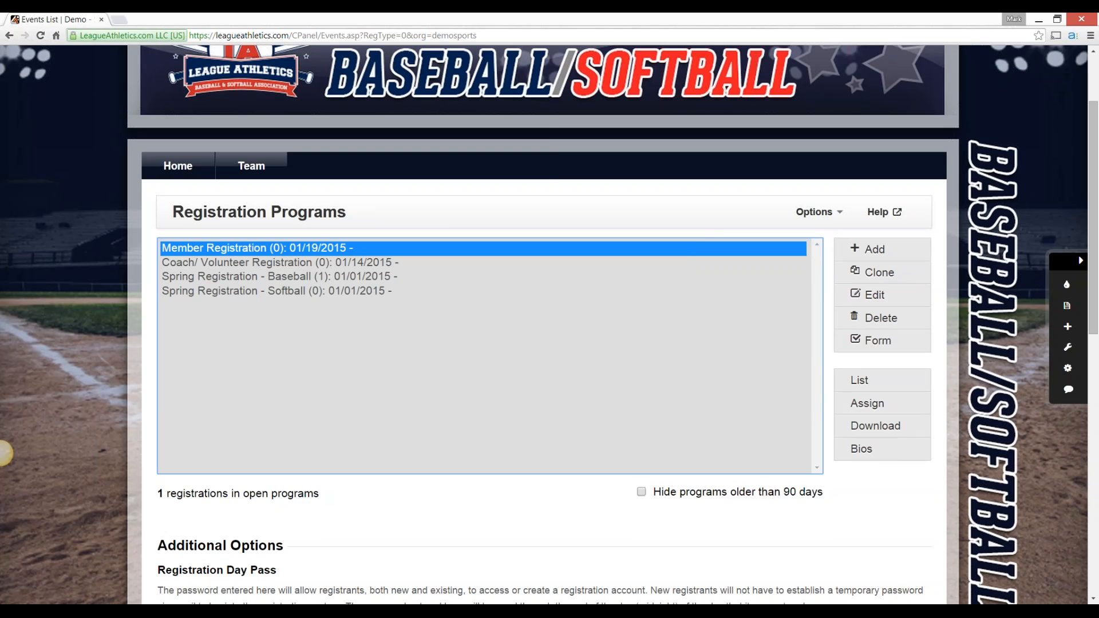
scroll(3, 453, down, 5)
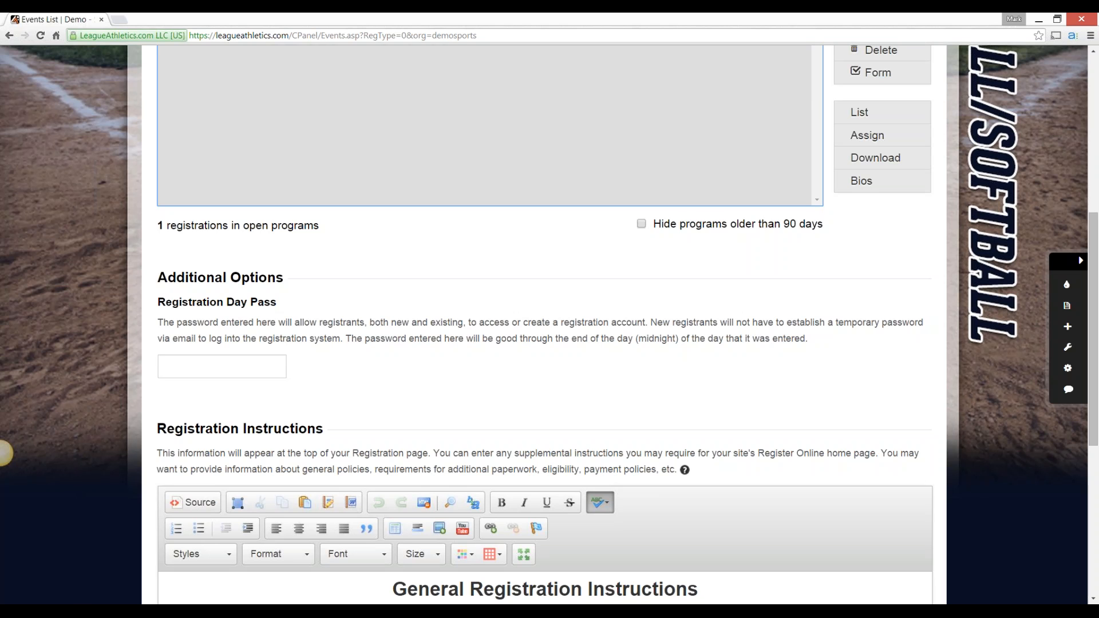
scroll(5, 453, down, 5)
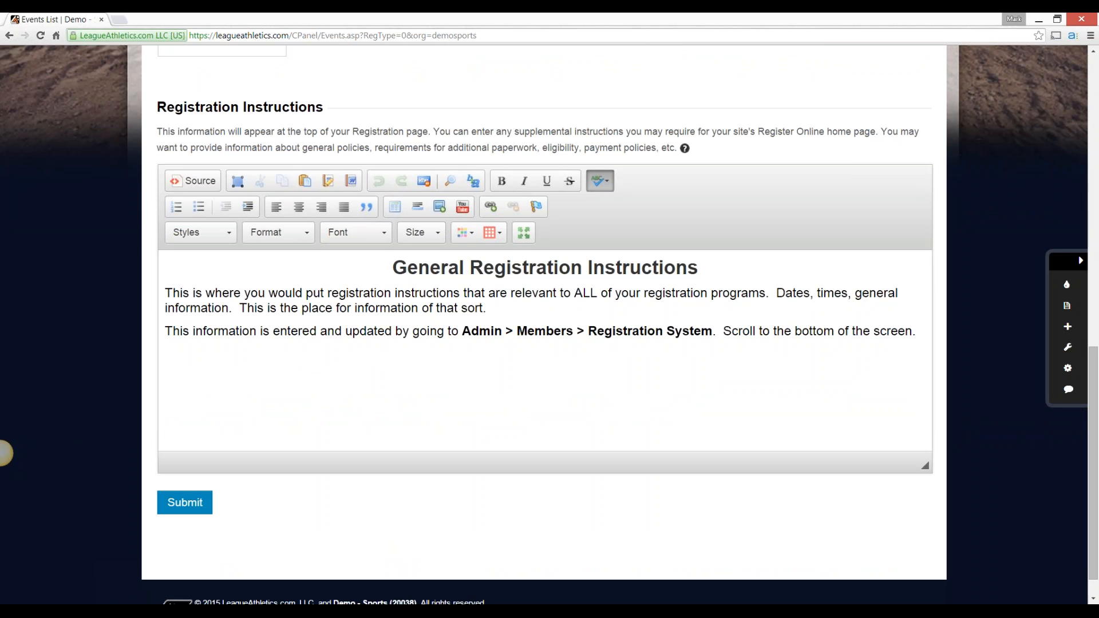
click(407, 267)
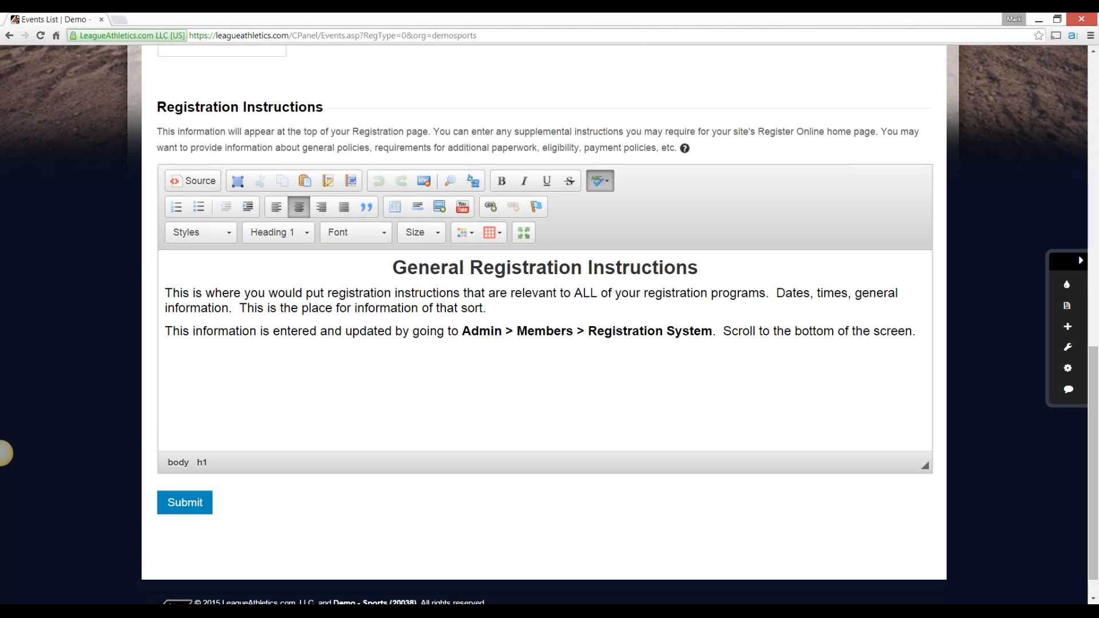
scroll(5, 454, up, 5)
scroll(5, 454, up, 7)
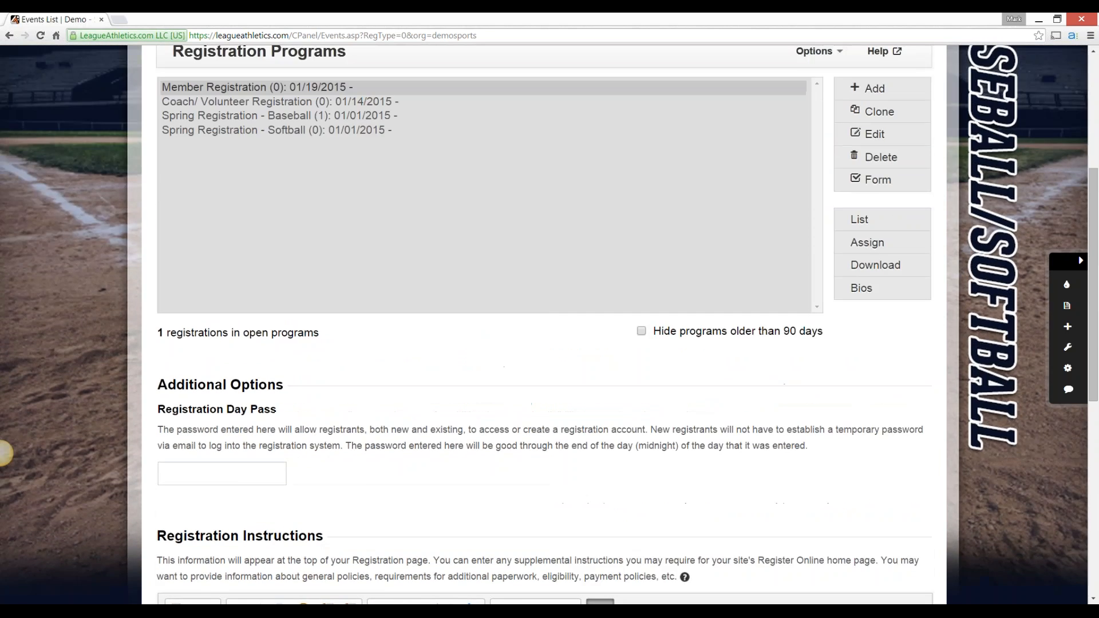
Open the site's Register Online page and show the ALL registration category
mouse_move(178, 219)
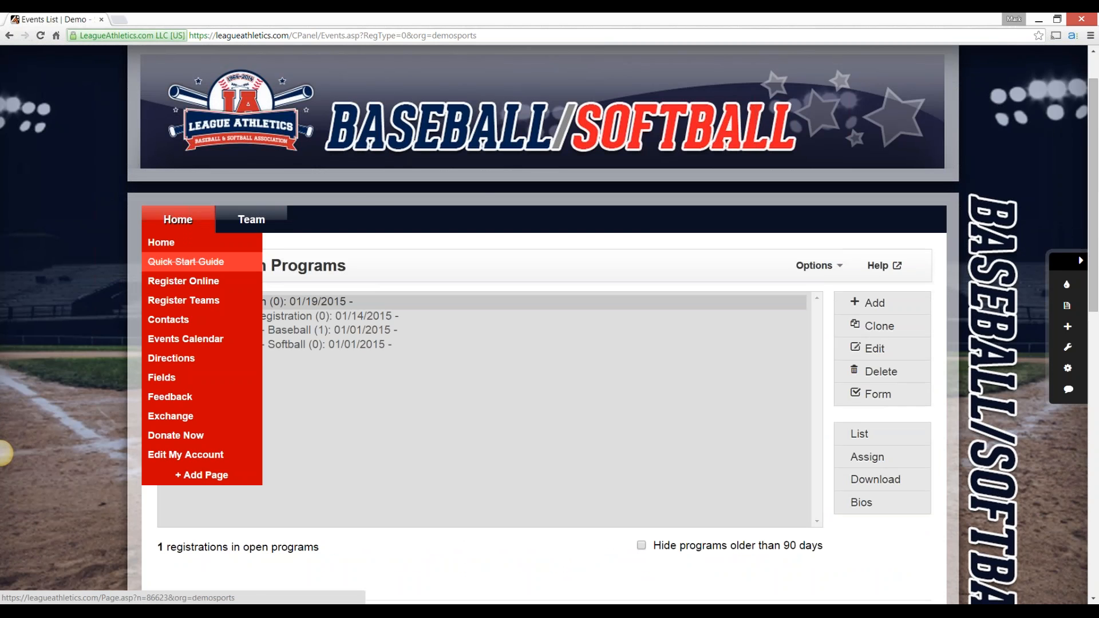
click(172, 280)
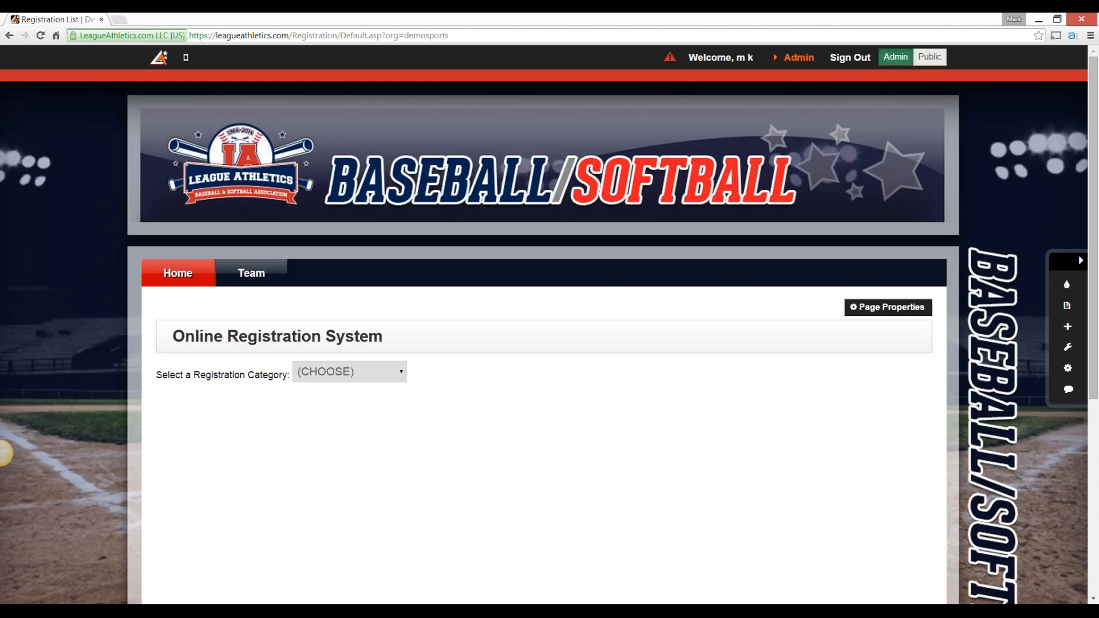
click(349, 371)
click(320, 406)
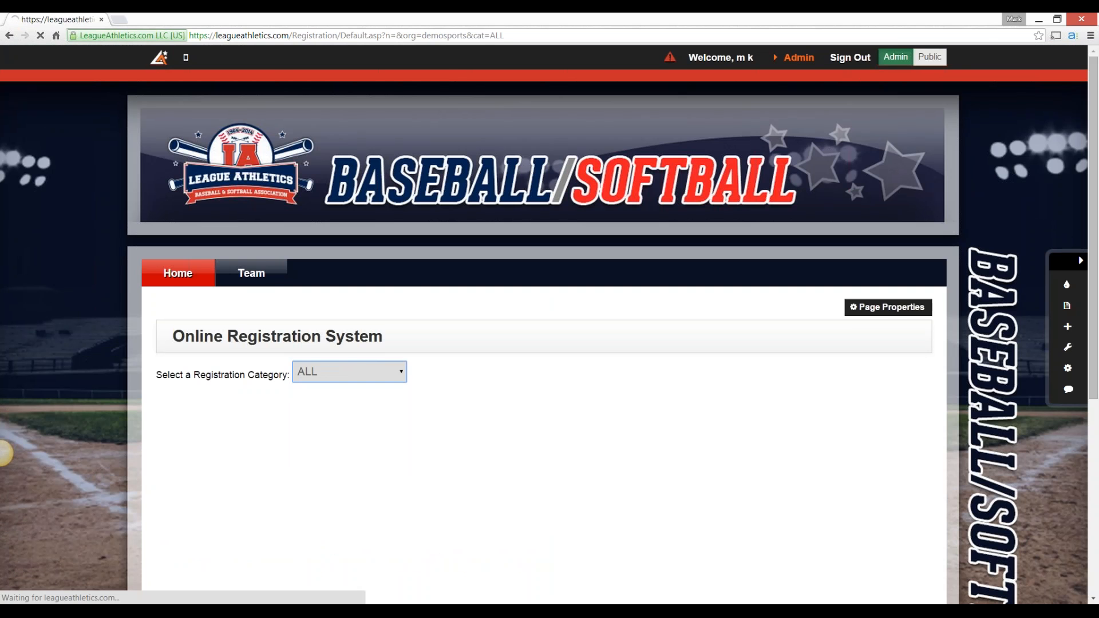
Examine how the general registration instructions and each registration program appear on the Online Registration System page
scroll(5, 453, down, 2)
drag(391, 310, 697, 335)
click(698, 338)
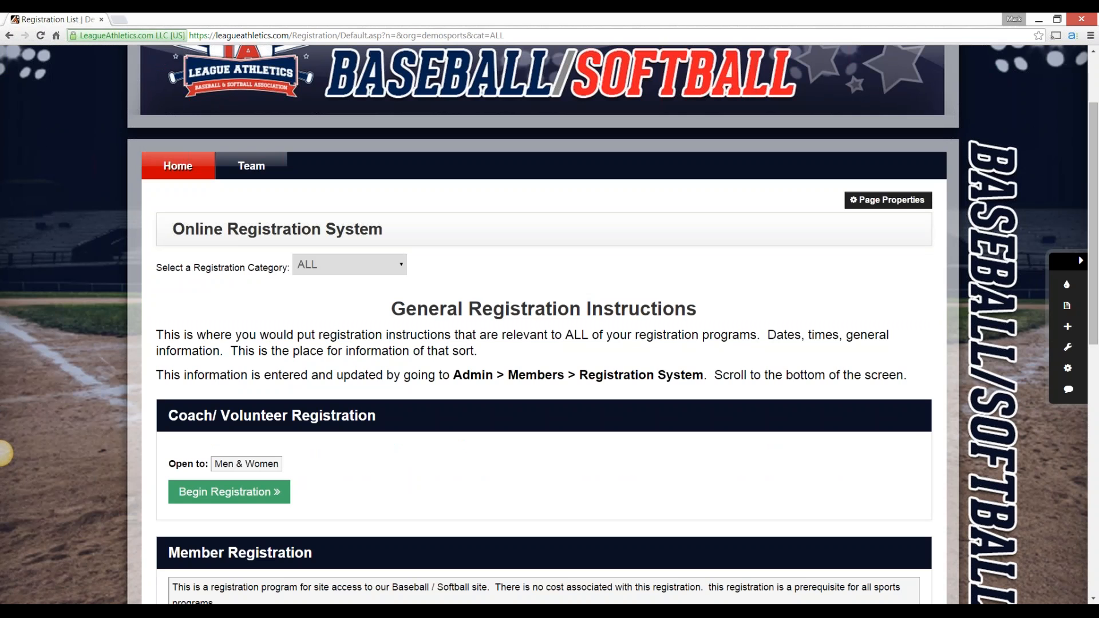
drag(156, 335, 154, 532)
scroll(544, 375, down, 1)
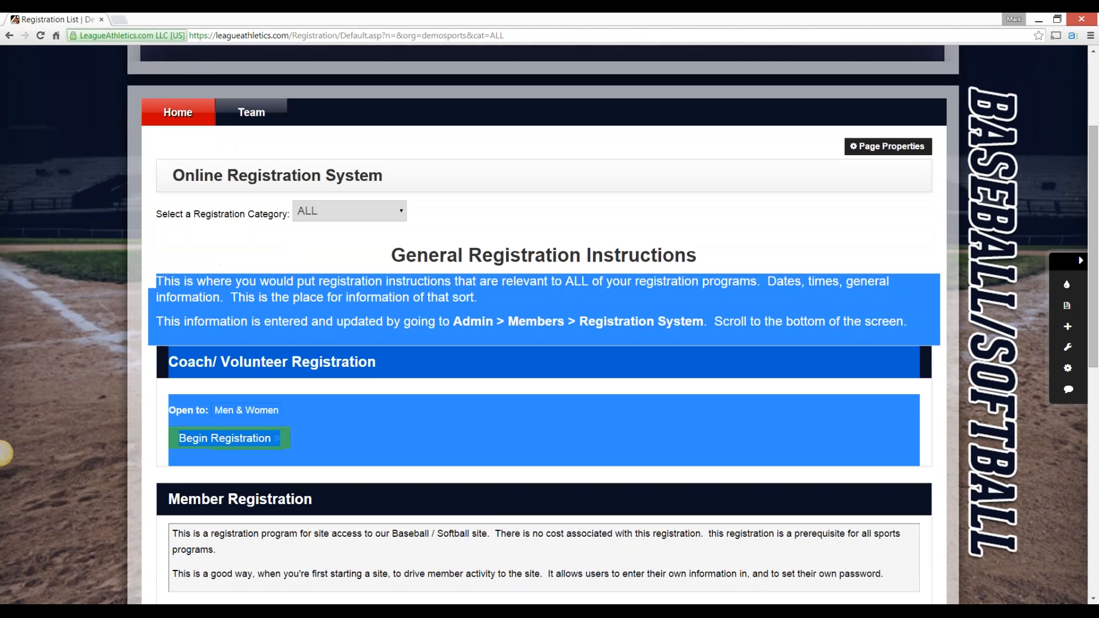
click(5, 453)
scroll(5, 453, down, 5)
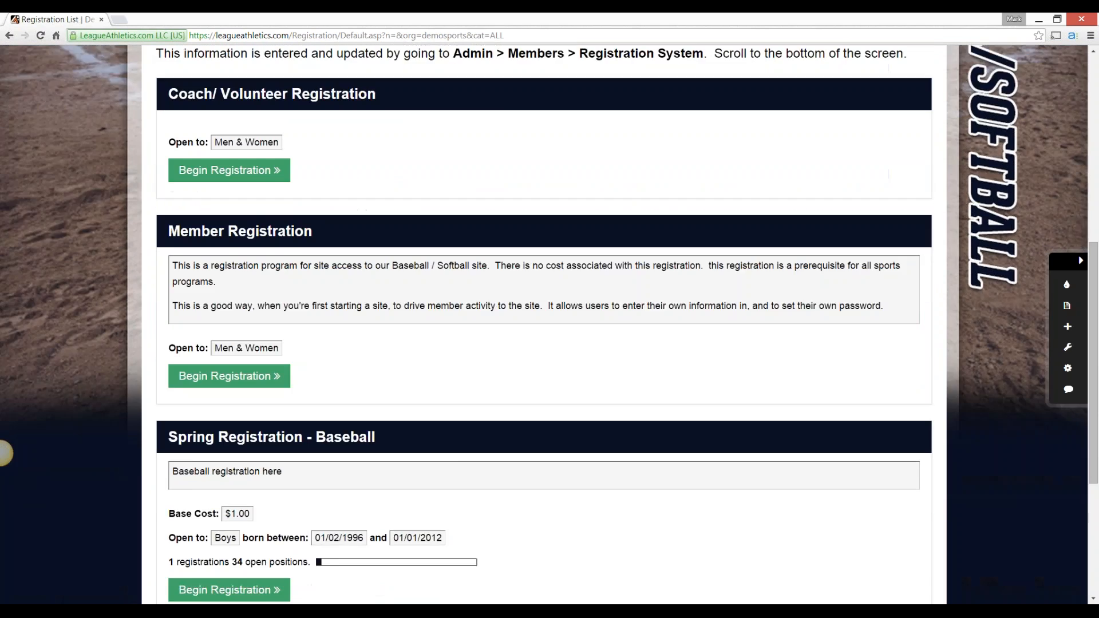
scroll(5, 453, down, 1)
scroll(5, 453, down, 1)
scroll(5, 453, up, 9)
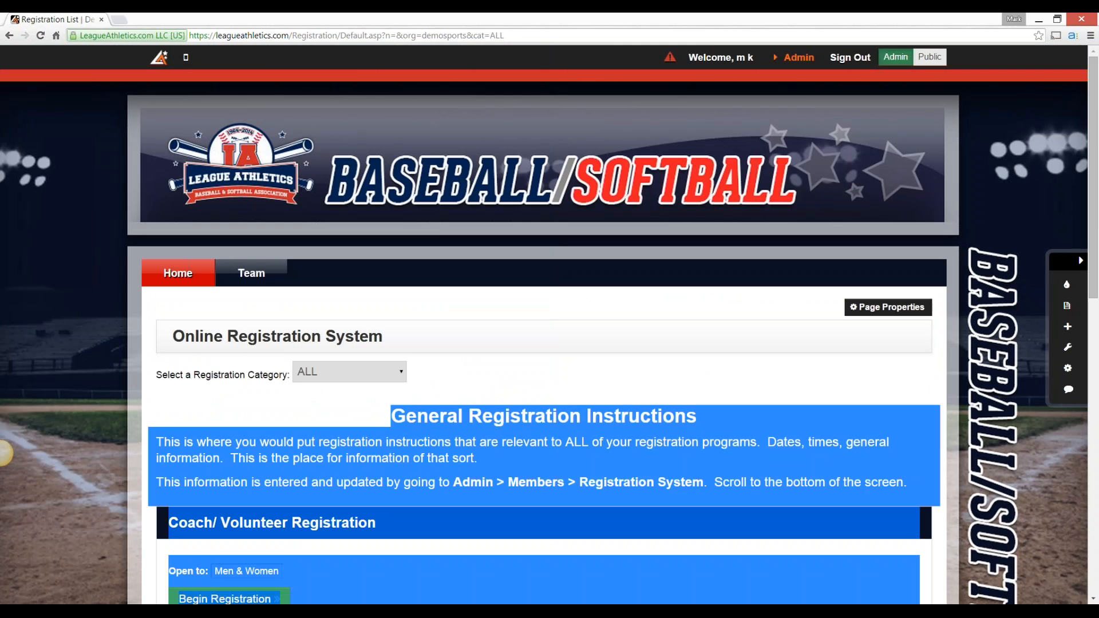
Return to the admin Registration System page and open the Spring Registration - Baseball program for editing
click(799, 57)
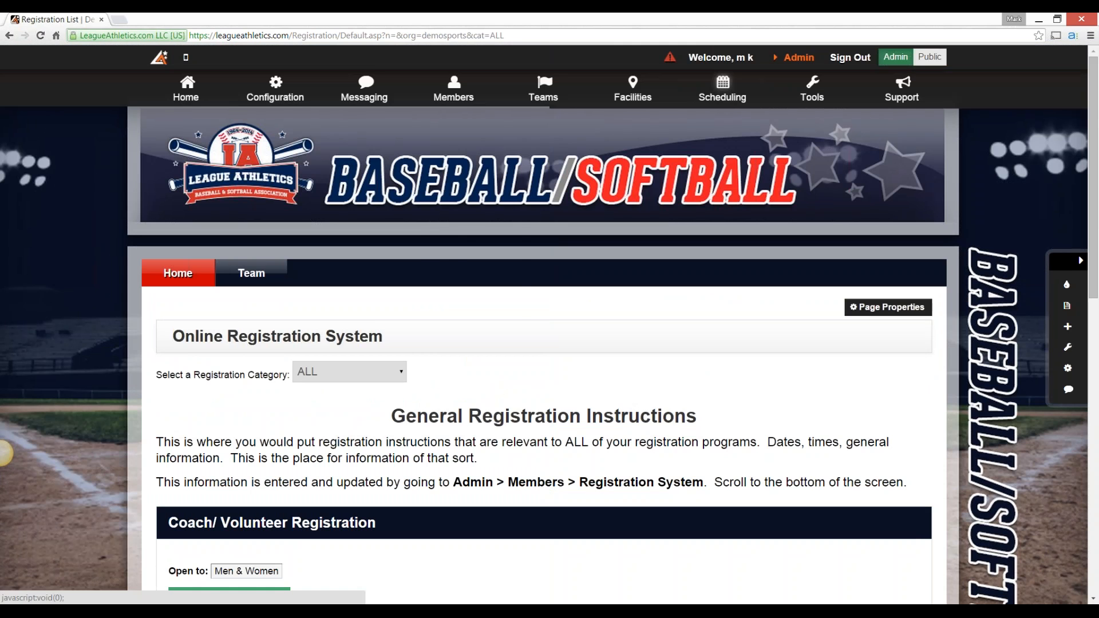
mouse_move(454, 94)
click(455, 120)
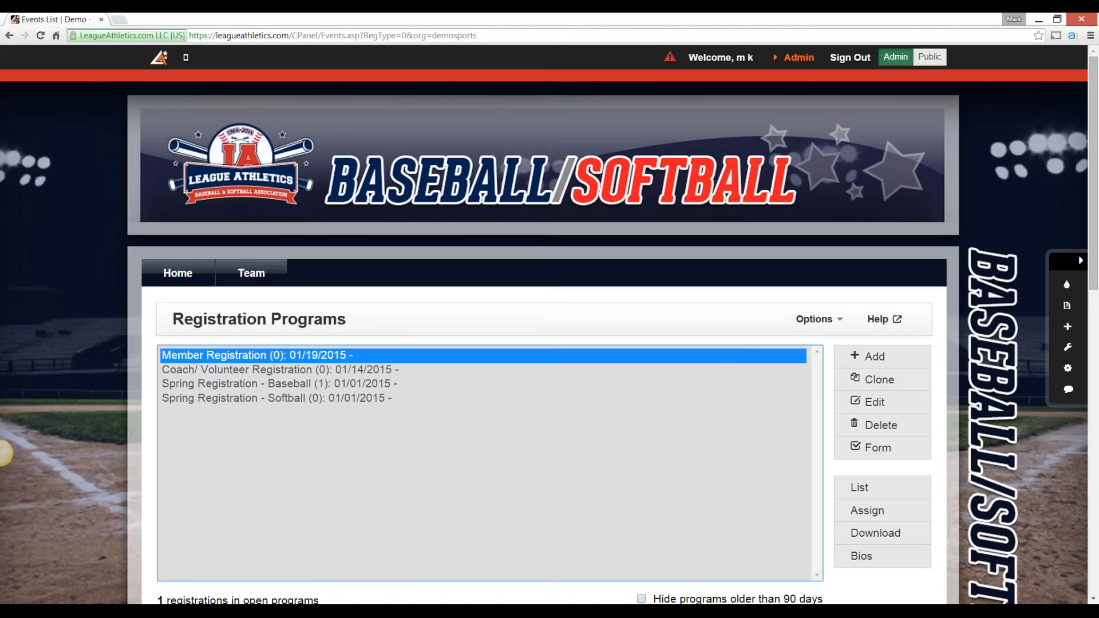
click(4, 453)
scroll(5, 453, down, 3)
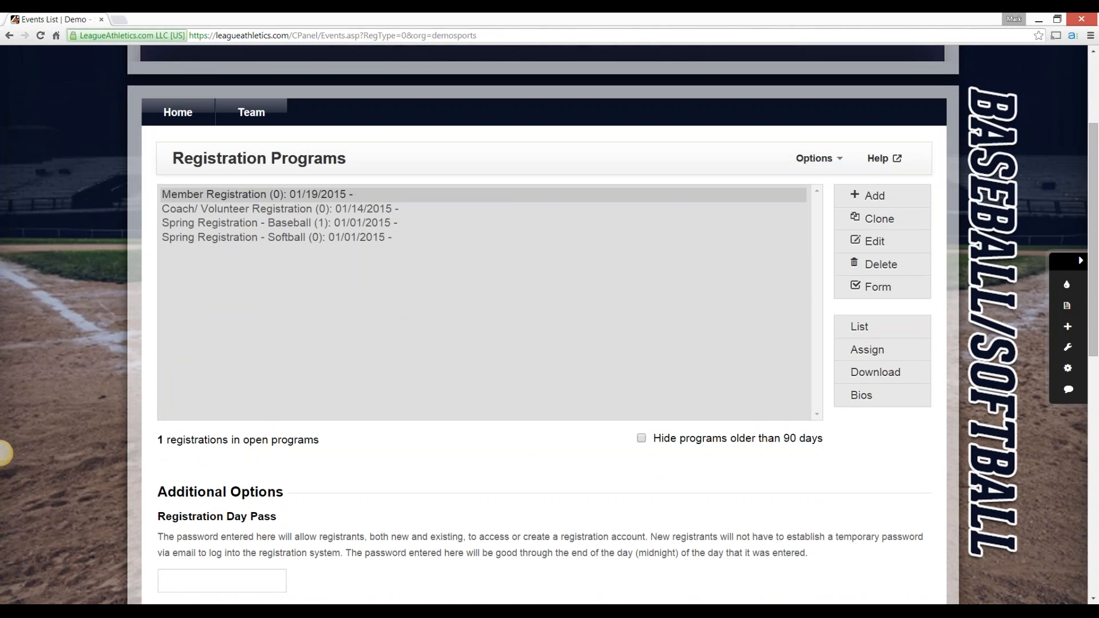
click(279, 224)
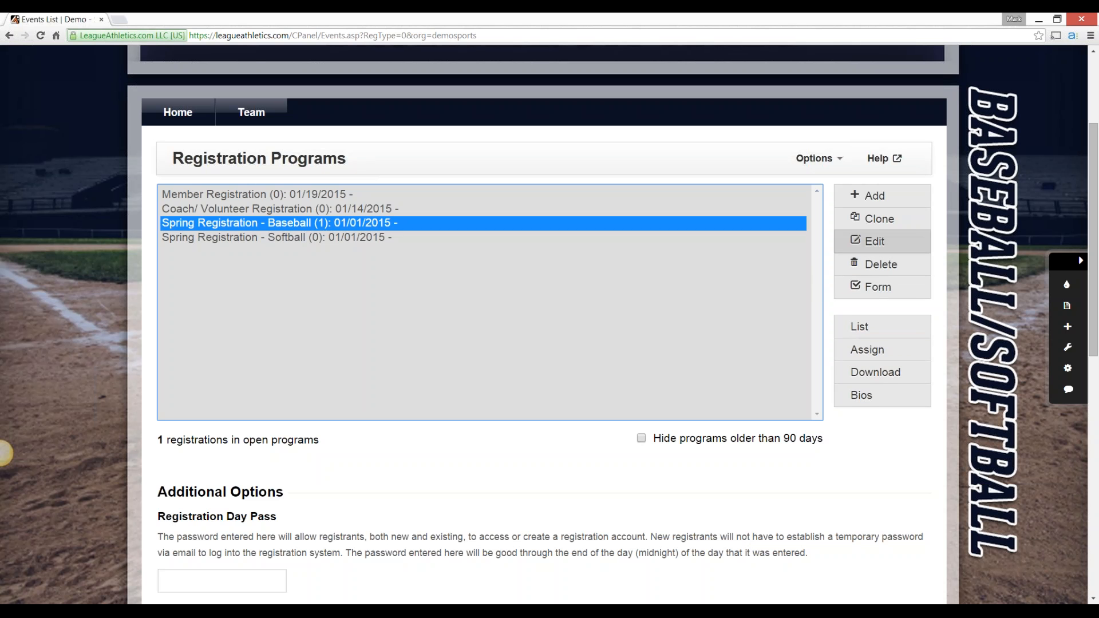
click(877, 241)
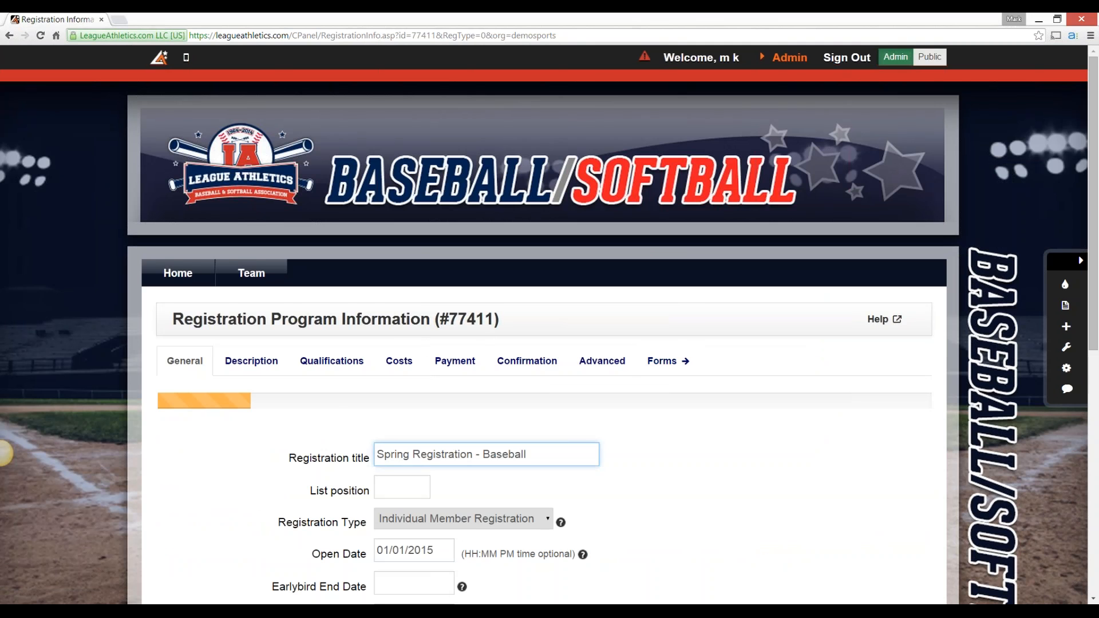
Examine the general settings of the baseball program, highlighting its registration title
click(5, 453)
scroll(5, 454, down, 4)
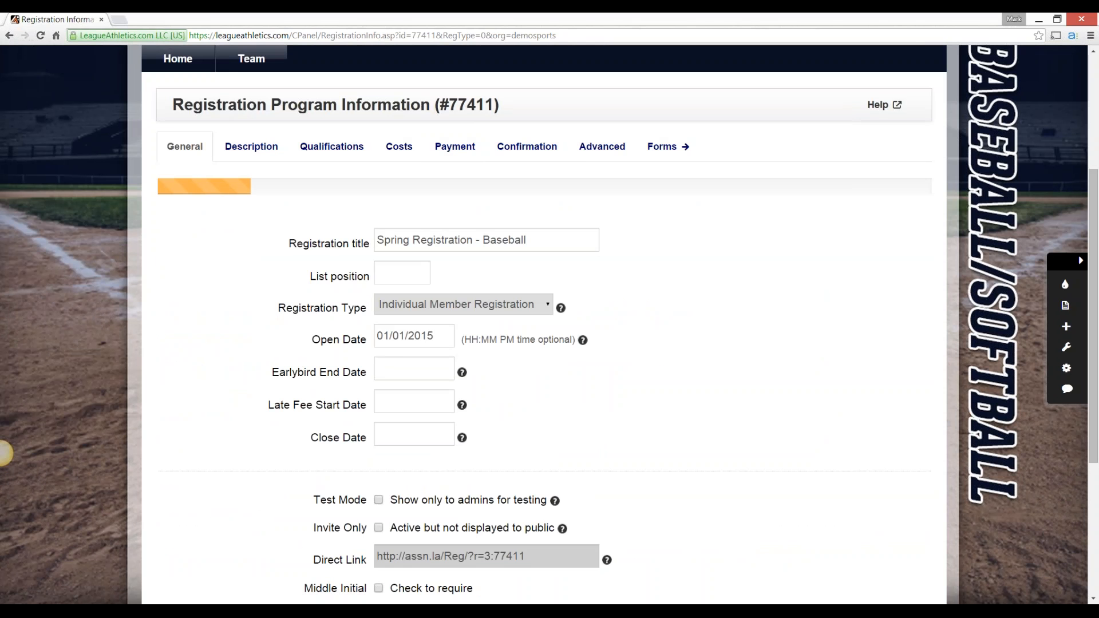
drag(528, 241, 375, 241)
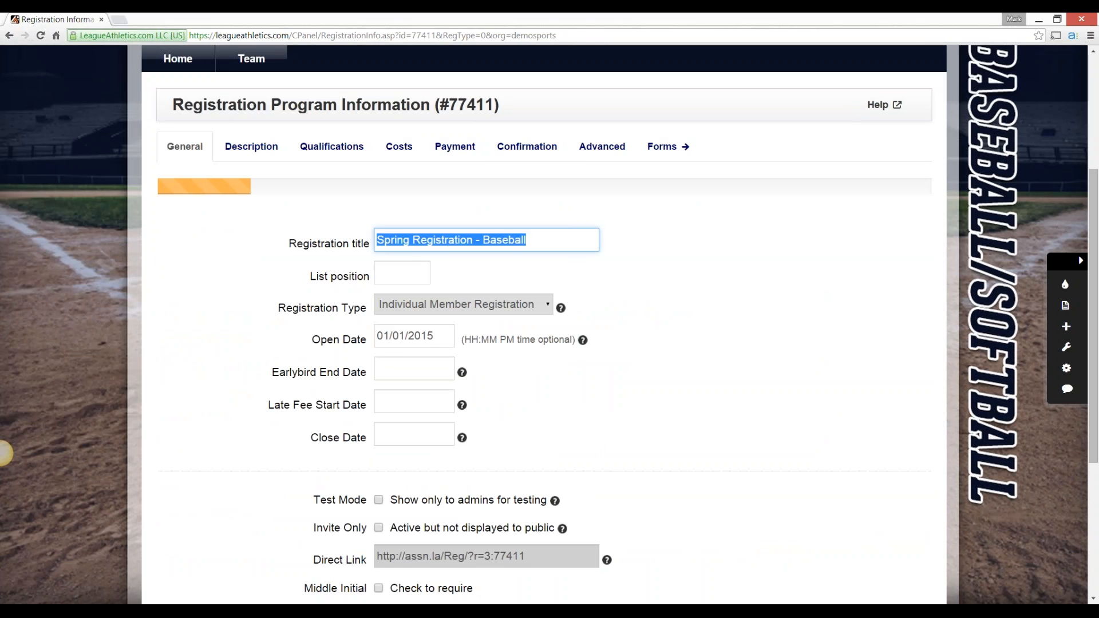
click(1, 453)
Try a list position of 10 for the baseball program, and clear the field again
key(Tab)
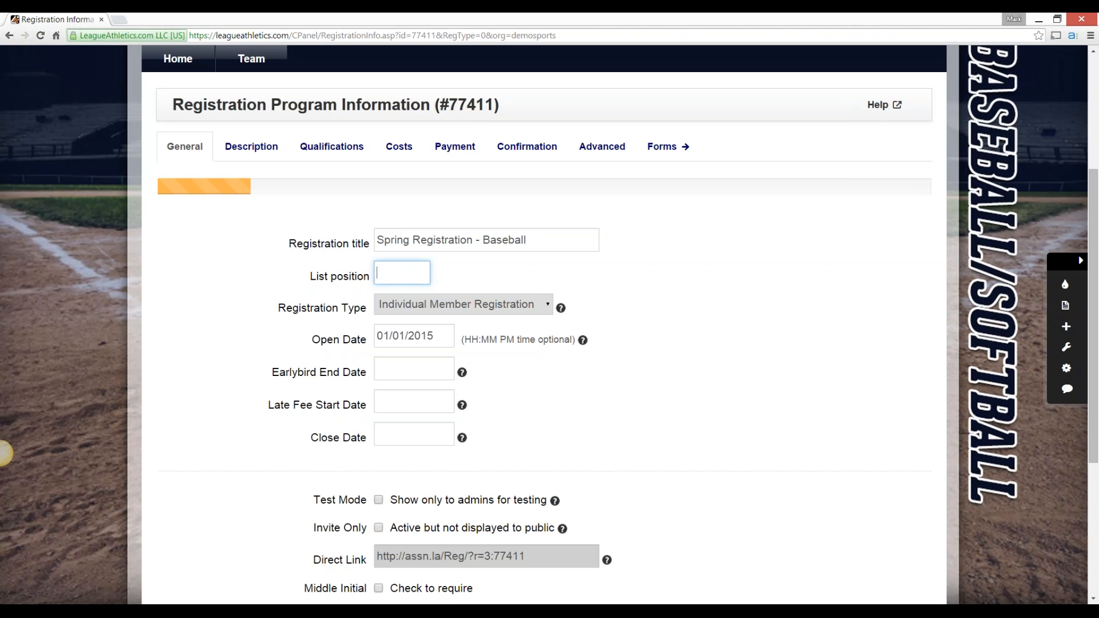
text(1)
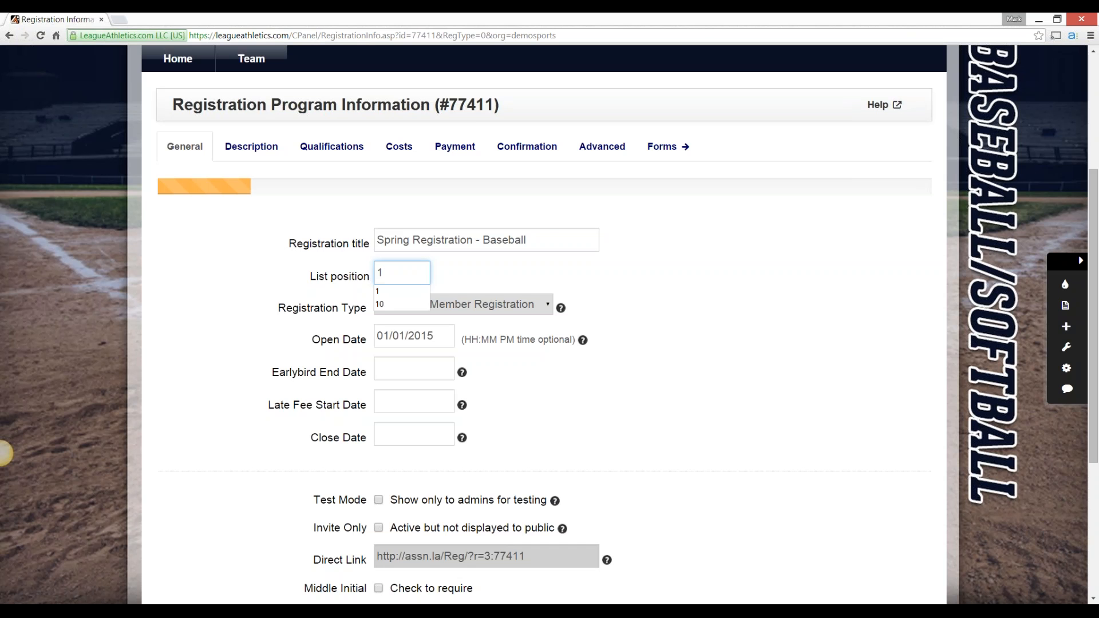
key(BackSpace)
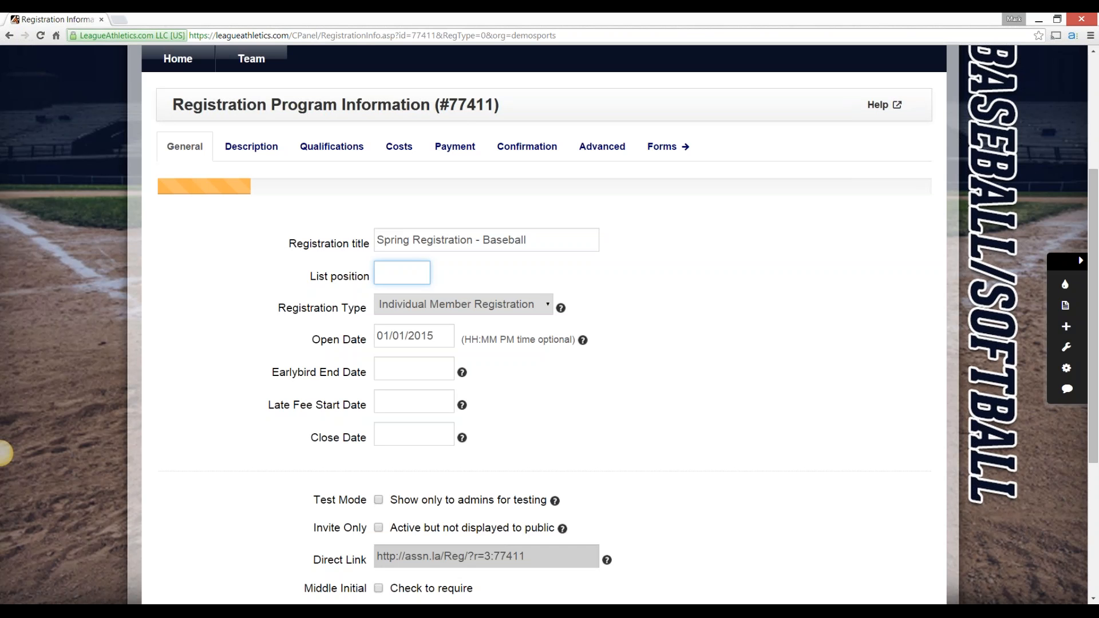
text(10)
click(1, 452)
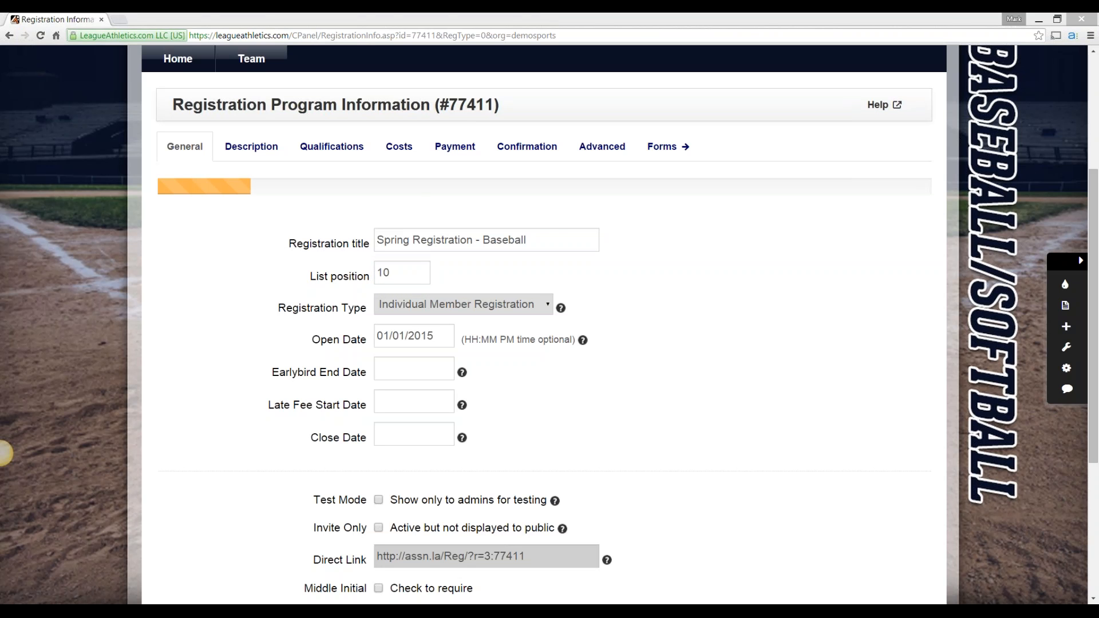
click(5, 453)
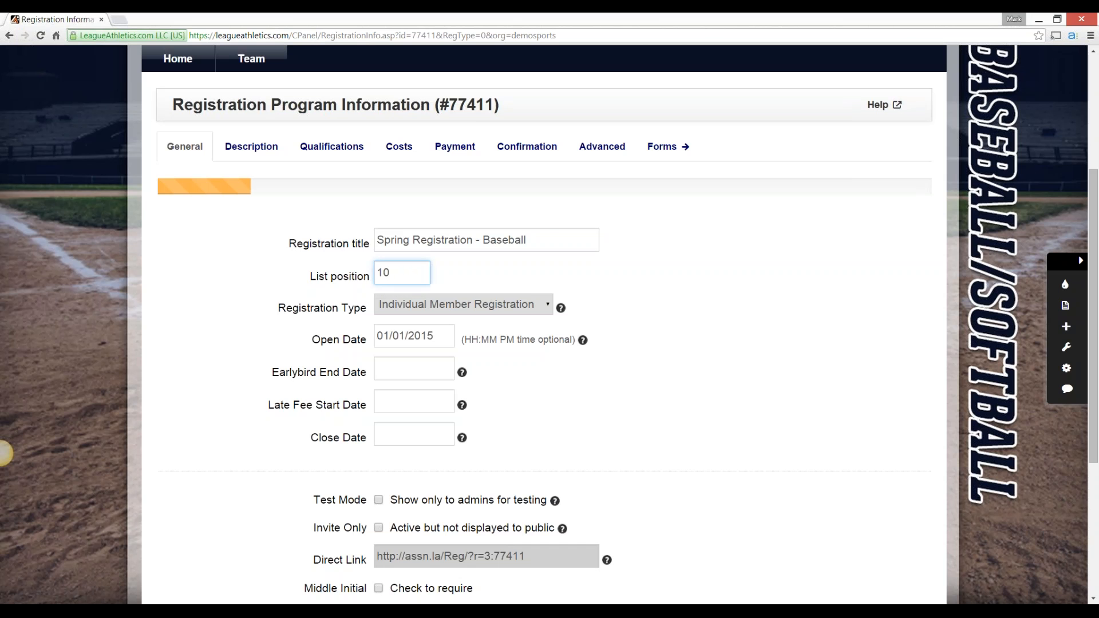
key(ctrl+a)
key(BackSpace)
click(2, 453)
View the available registration types for the program without changing the selection
click(464, 305)
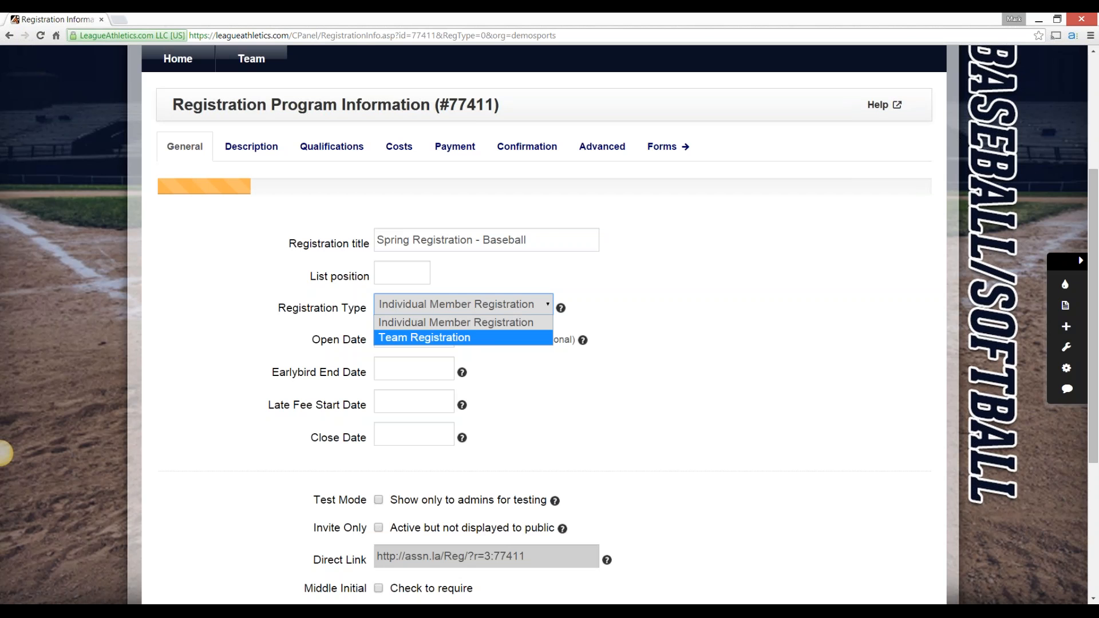
click(2, 452)
click(2, 453)
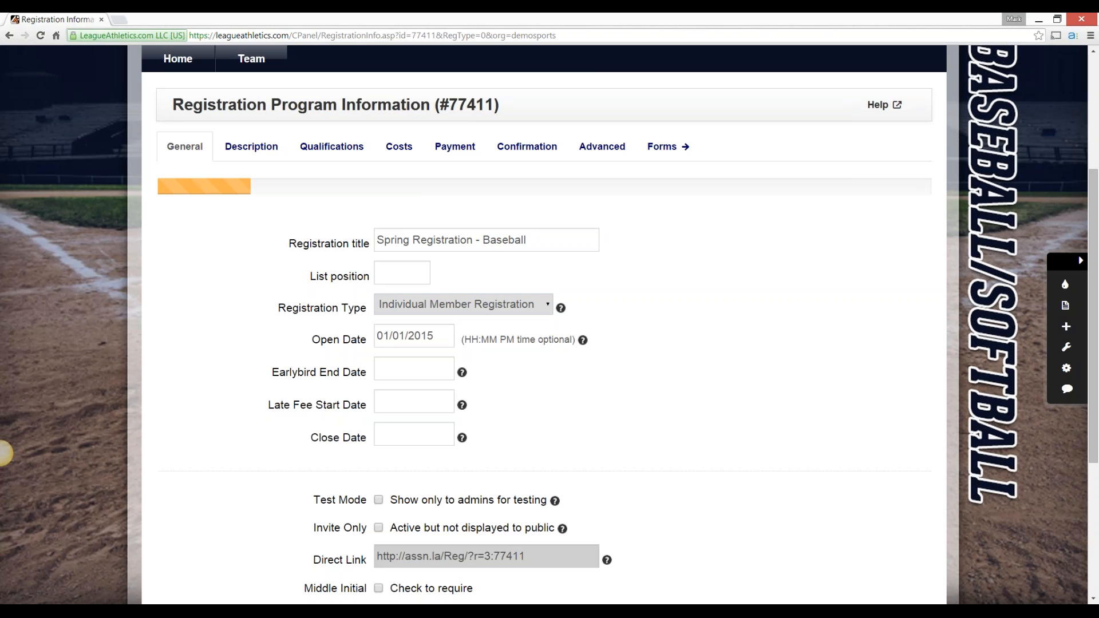
Go through the Open Date, Earlybird End Date, Late Fee Start Date and Close Date fields without changing them
click(434, 337)
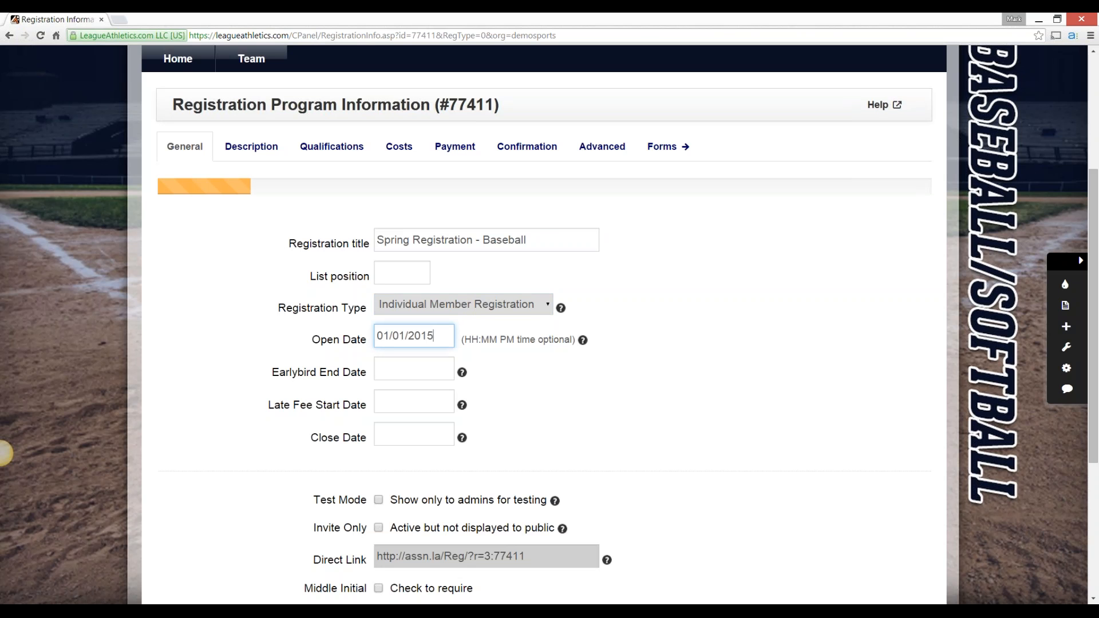
key(Tab)
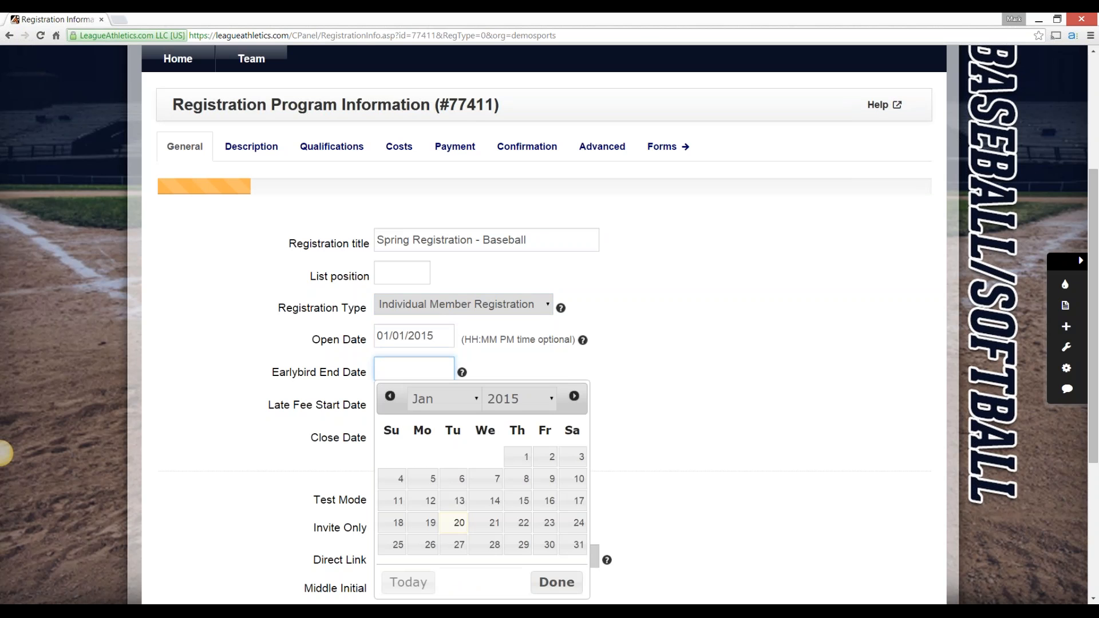
key(Tab)
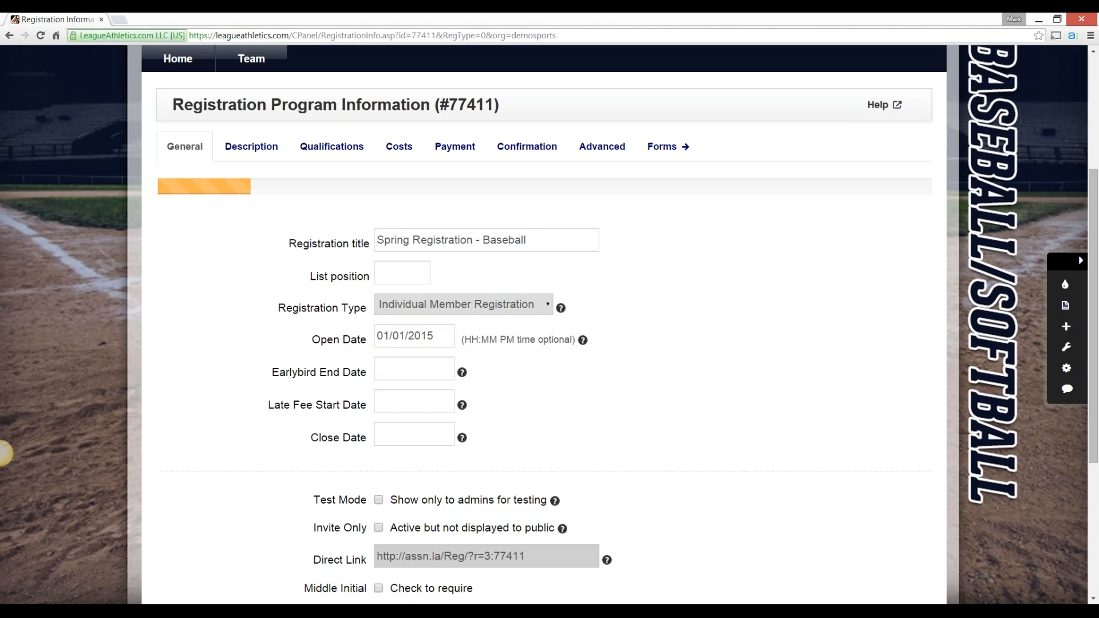
key(Tab)
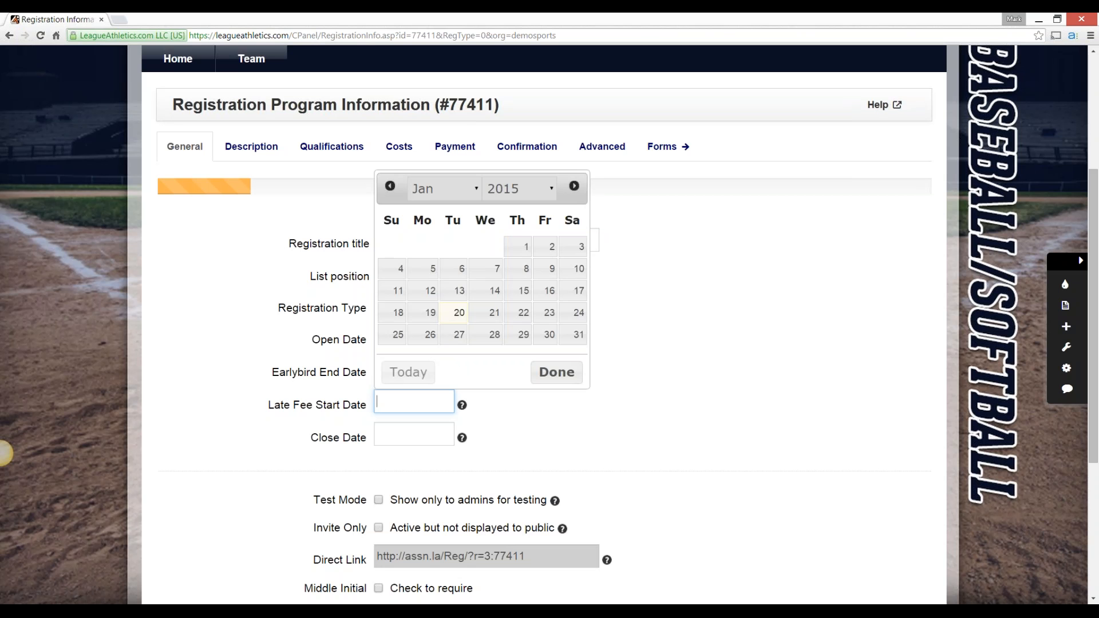
key(Tab)
key(Tab)
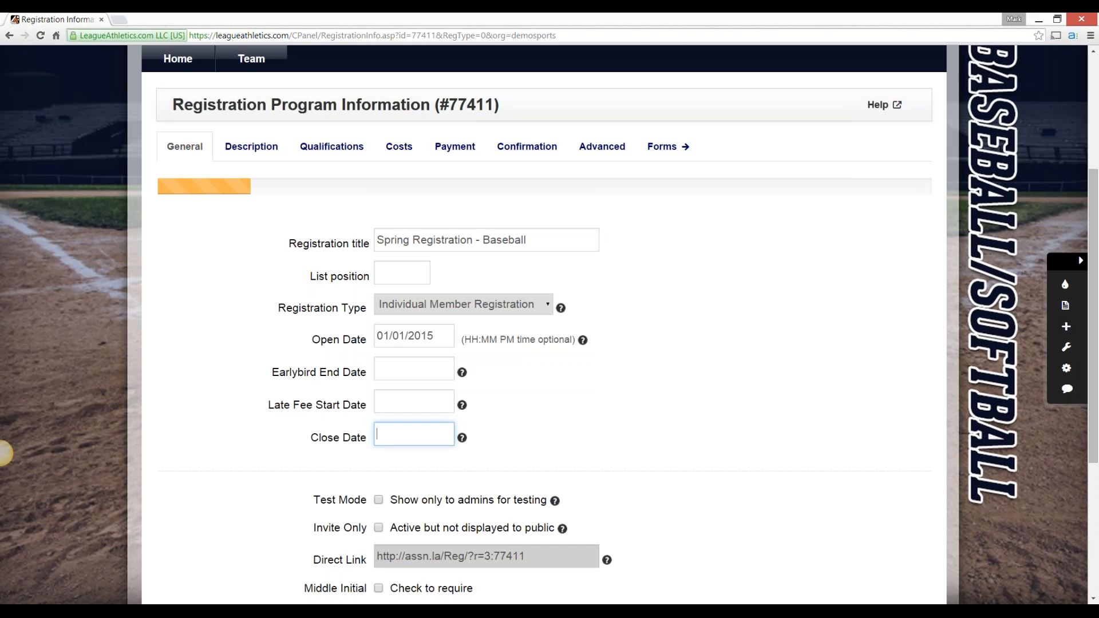
Review the program's date fields from Open Date through Close Date, leaving them as they are
click(4, 453)
scroll(5, 453, down, 4)
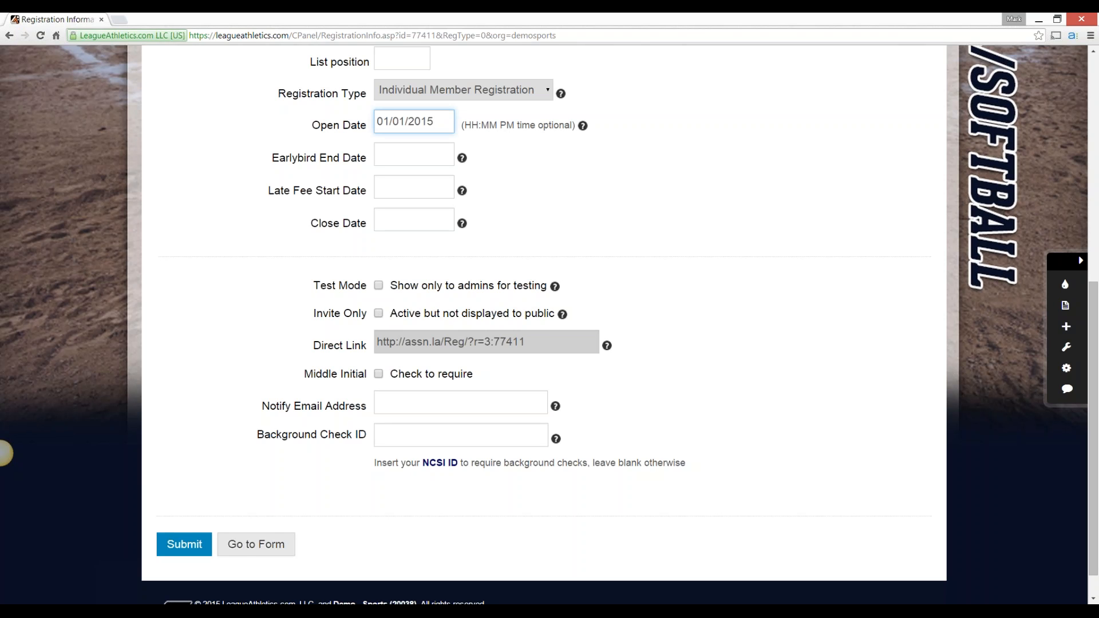
key(Tab)
key(Tab)
key(Tab)
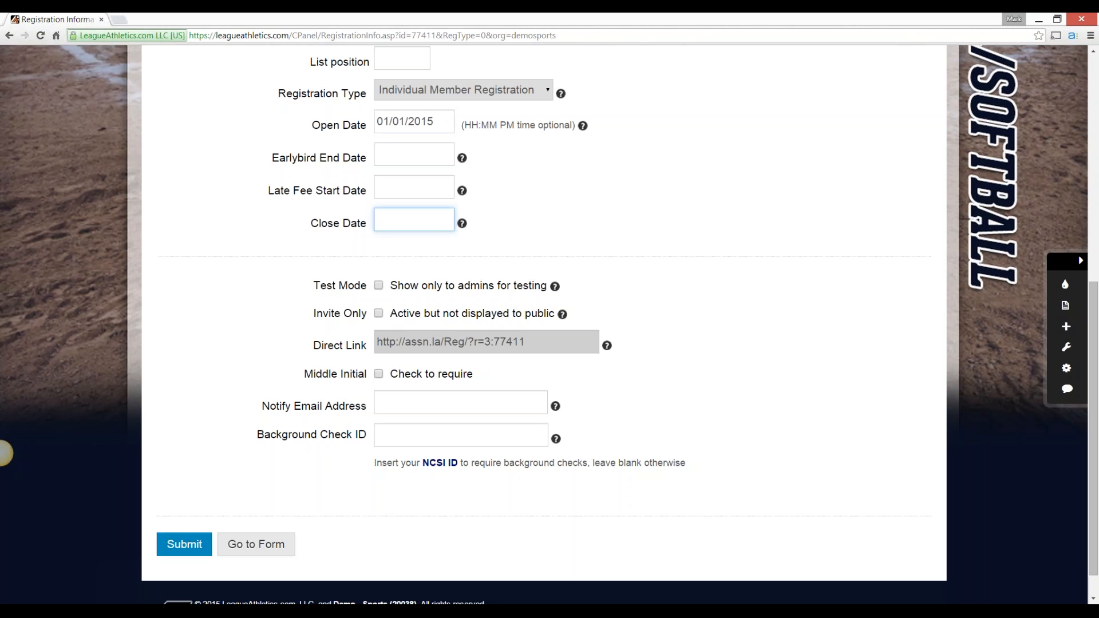
click(0, 453)
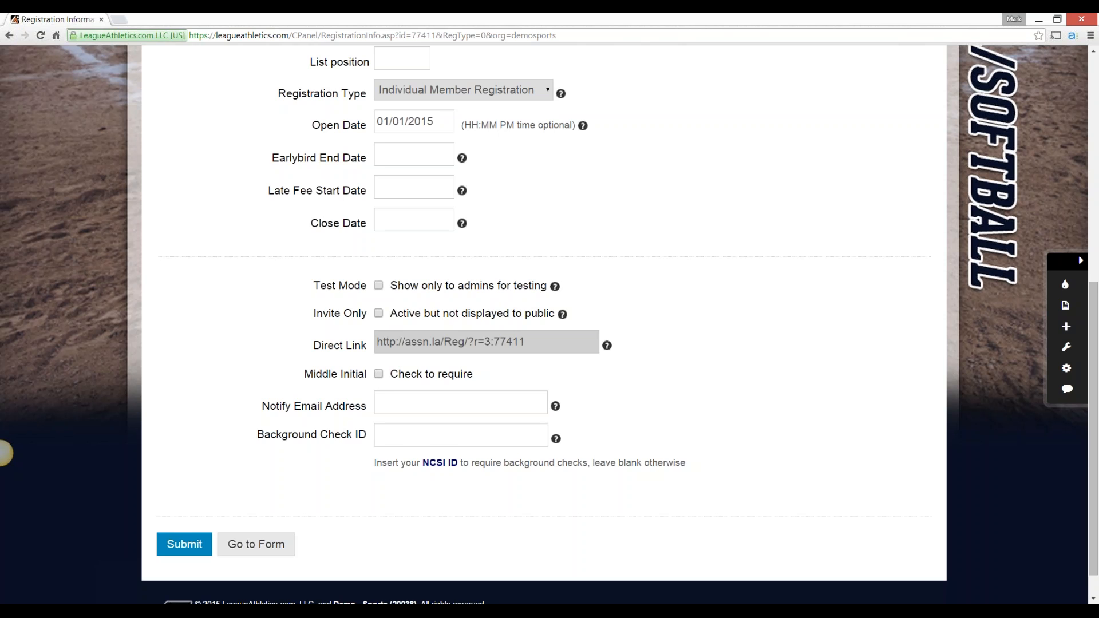
Try the Invite Only option, inspect its invited email addresses field and the Direct Link, and turn the option off again
click(378, 314)
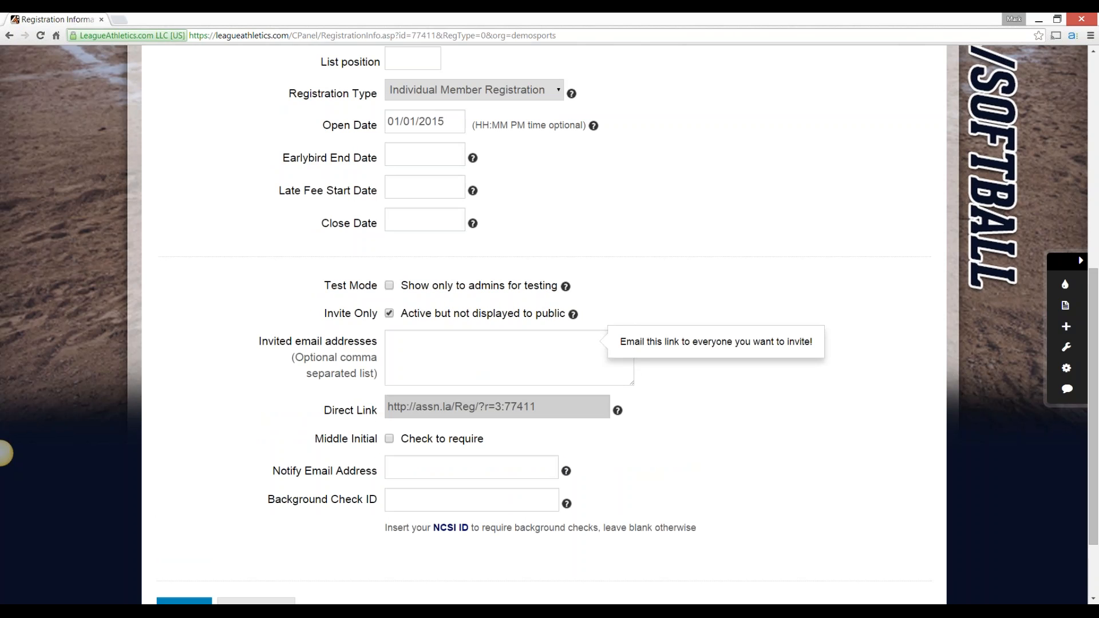
click(438, 353)
click(1, 453)
click(497, 407)
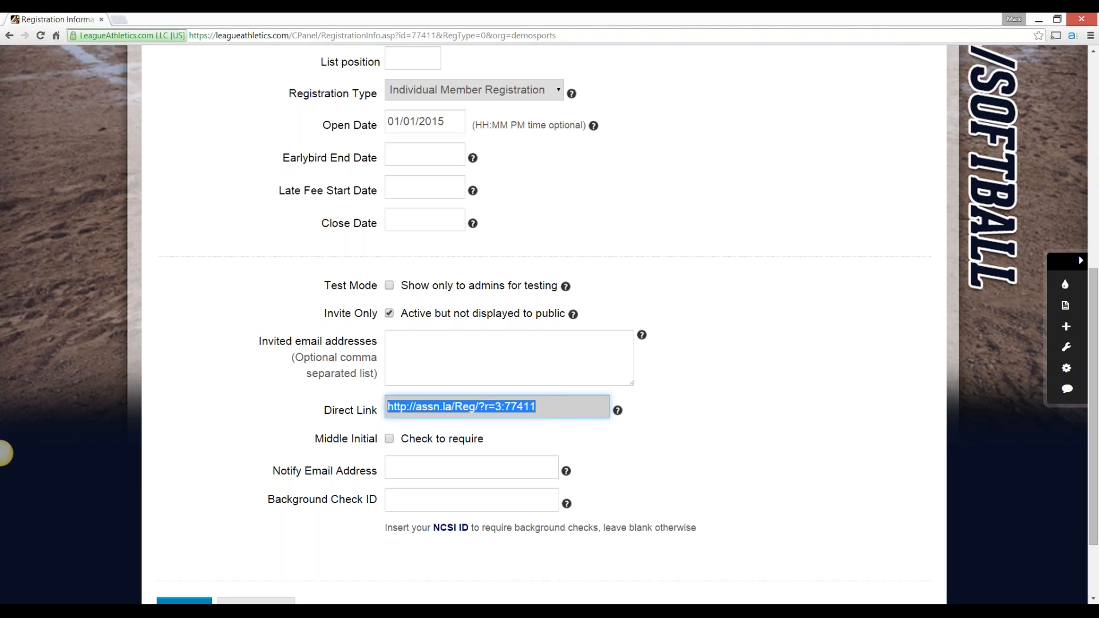
click(1, 453)
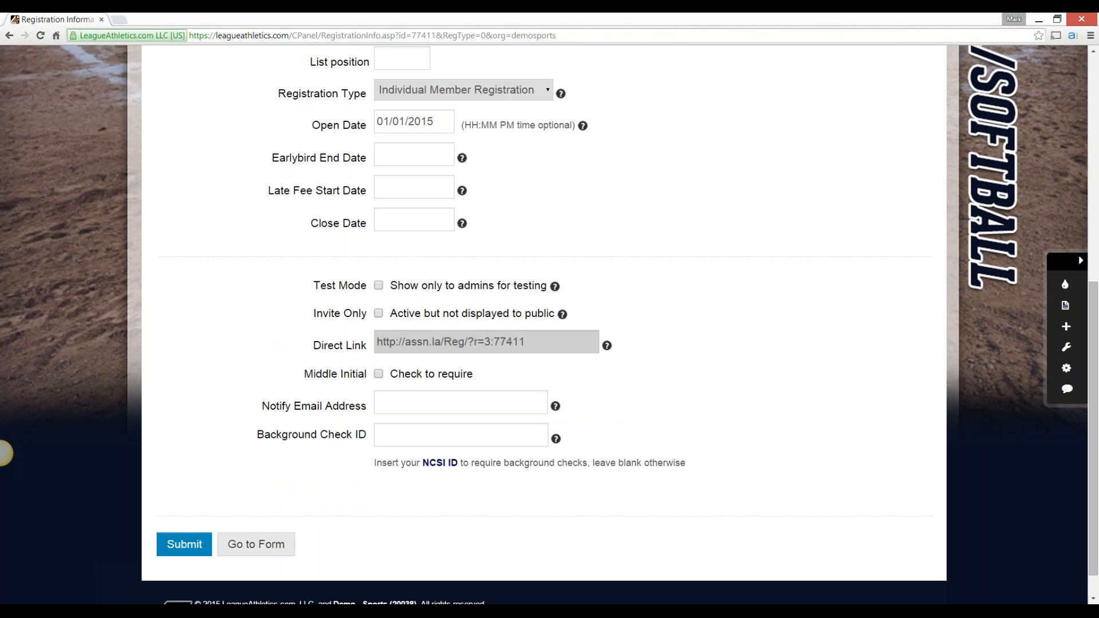
Look at the Notify Email Address and Background Check ID fields in the general settings without filling them in
click(461, 402)
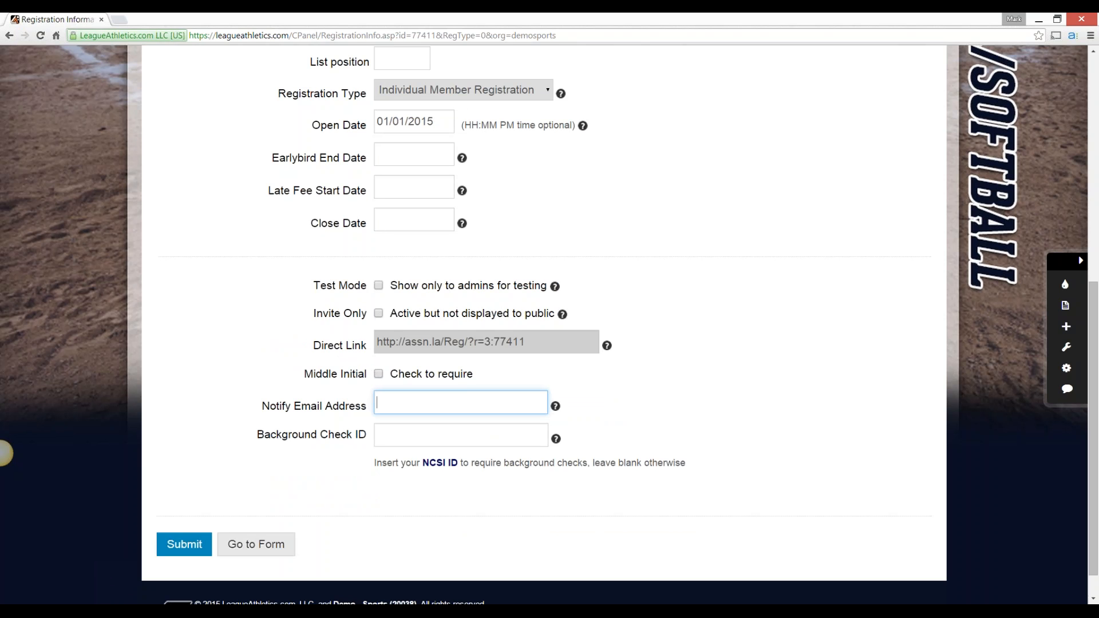
key(Tab)
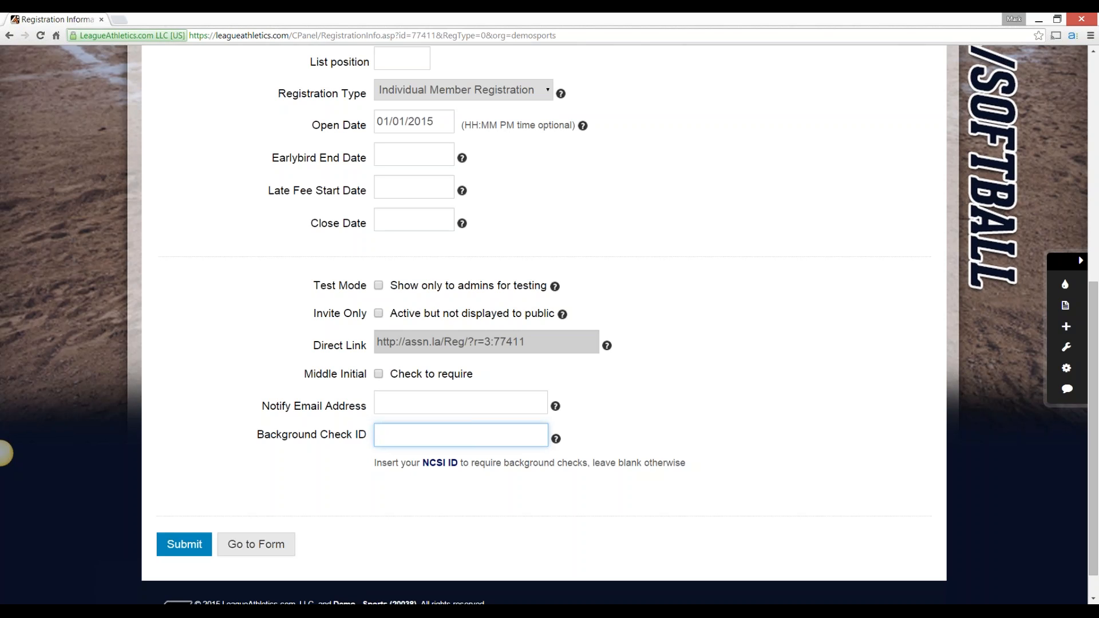
click(444, 491)
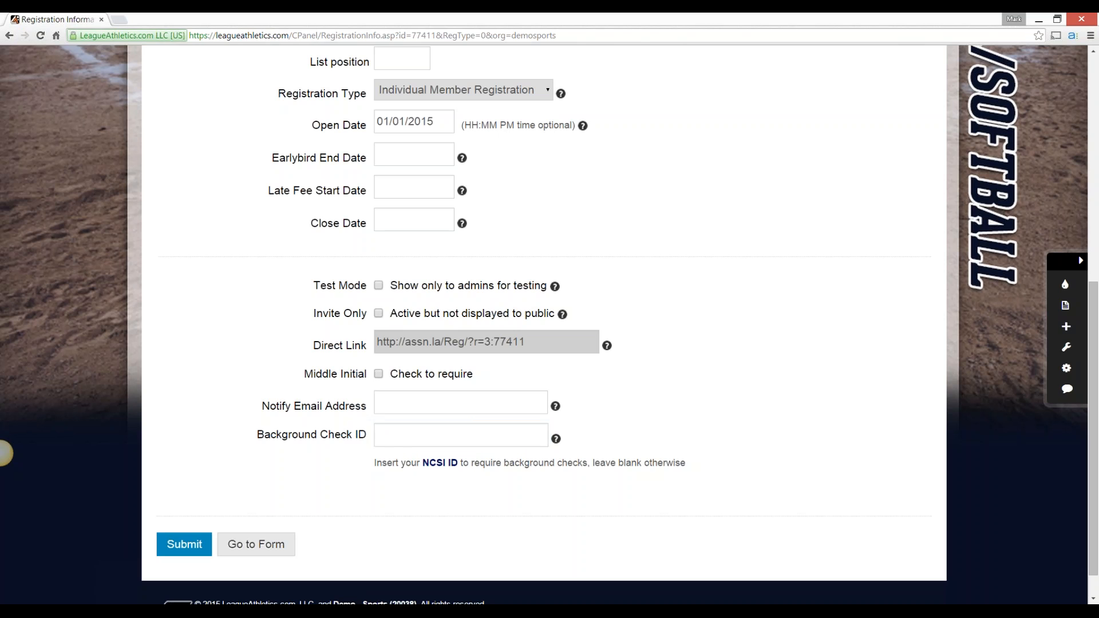
scroll(4, 453, up, 4)
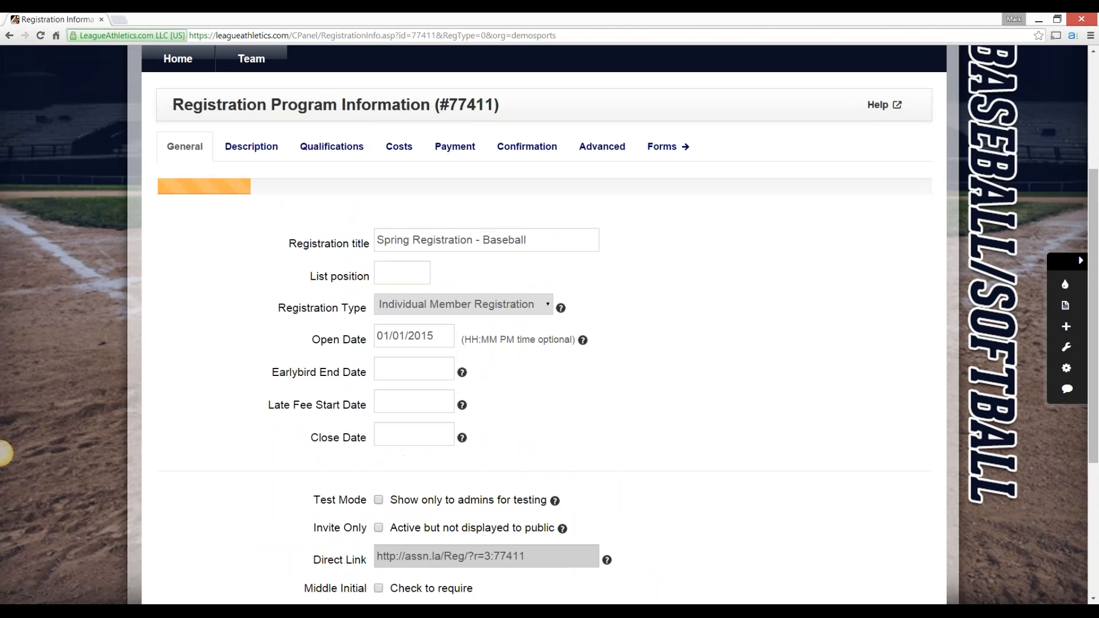
scroll(5, 453, down, 5)
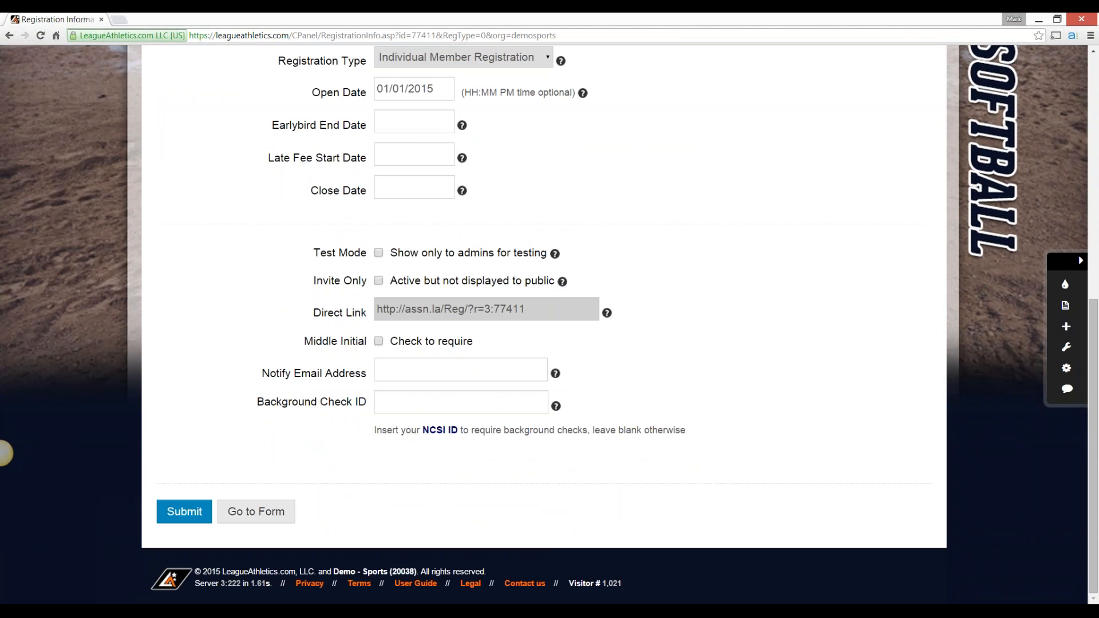
Open the baseball program's description and review the text shown on the main registration listing page
scroll(4, 454, up, 7)
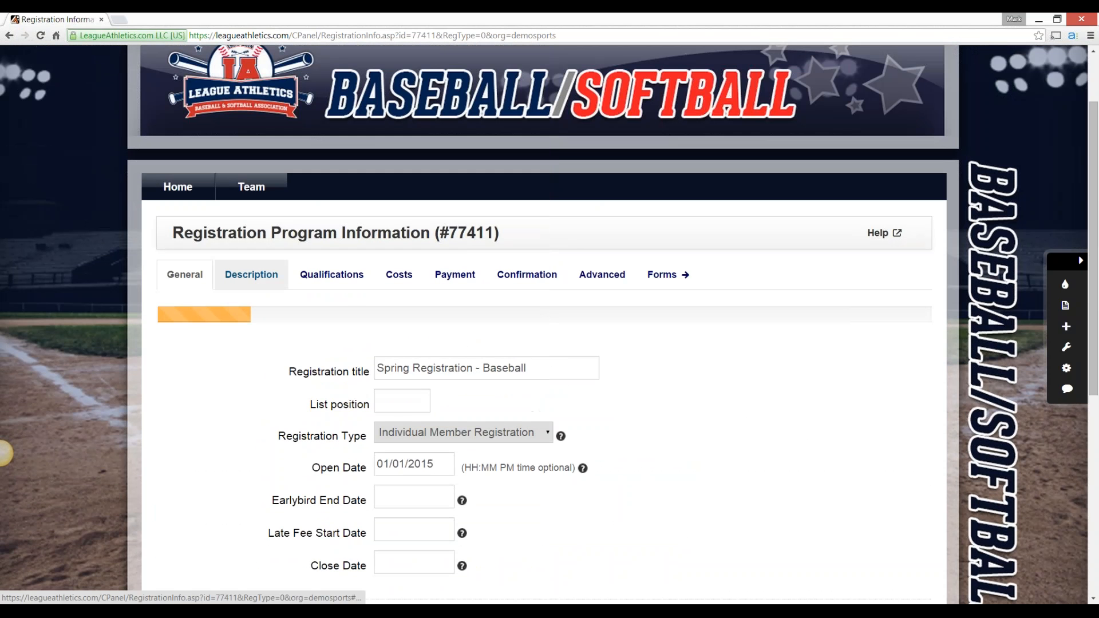
click(252, 274)
scroll(252, 274, down, 1)
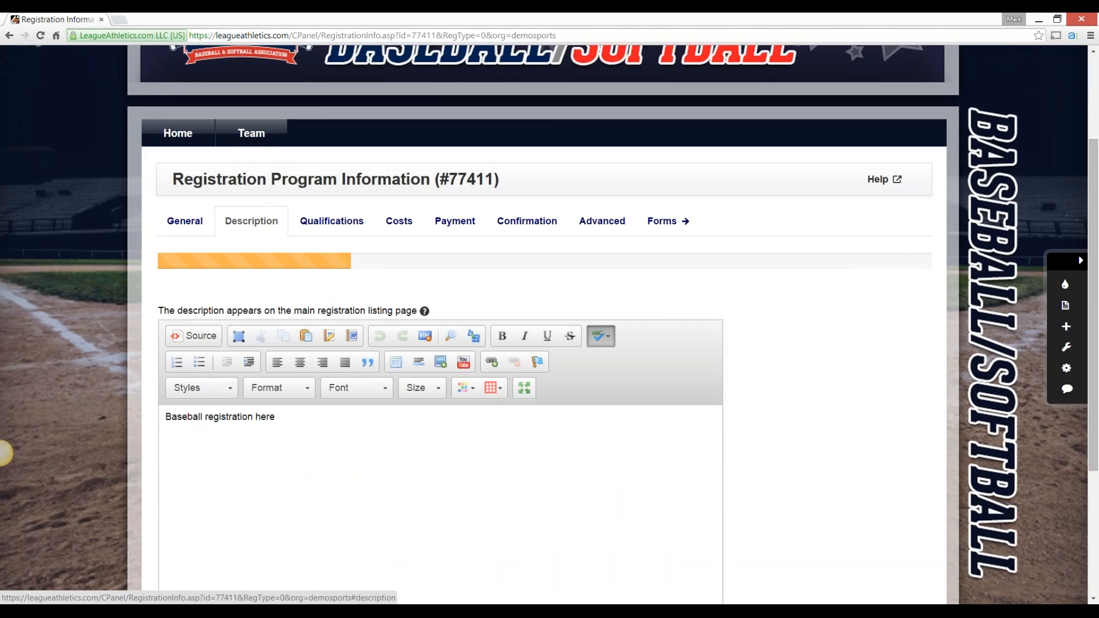
scroll(5, 454, down, 2)
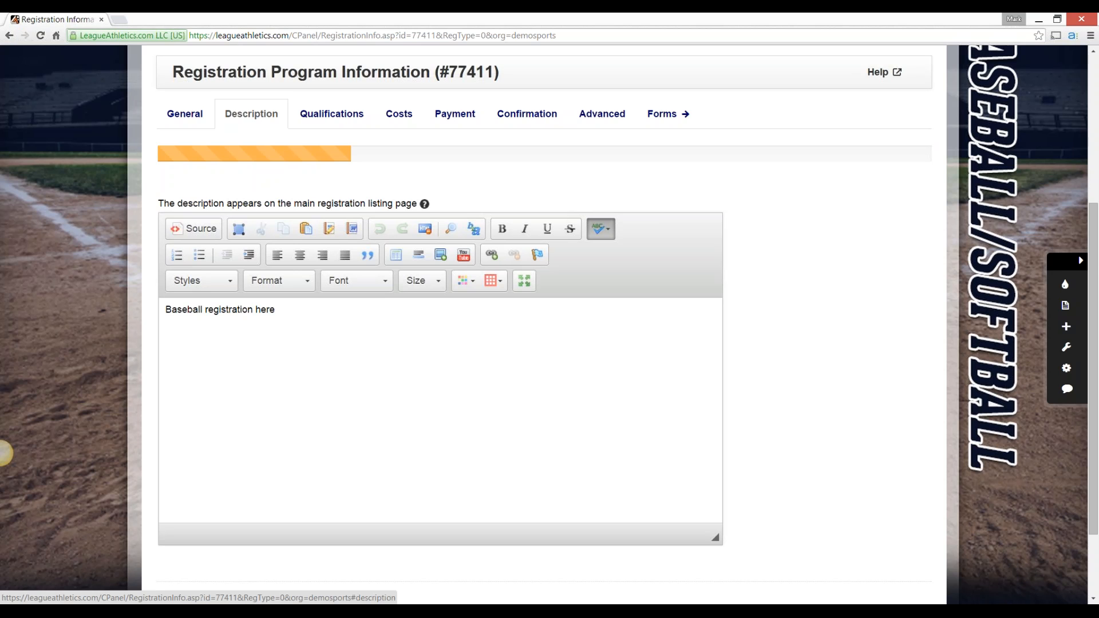
click(276, 310)
scroll(439, 355, down, 1)
scroll(440, 355, up, 2)
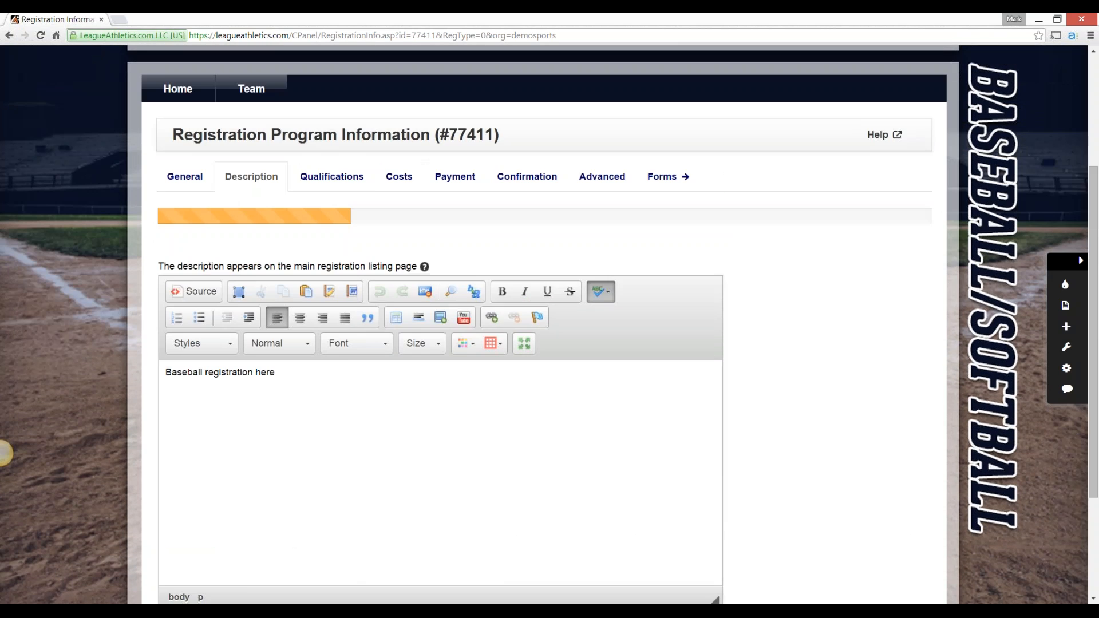
Open the program's qualifications and view the prerequisite programs and the choices for how many of them registrants must complete
click(332, 177)
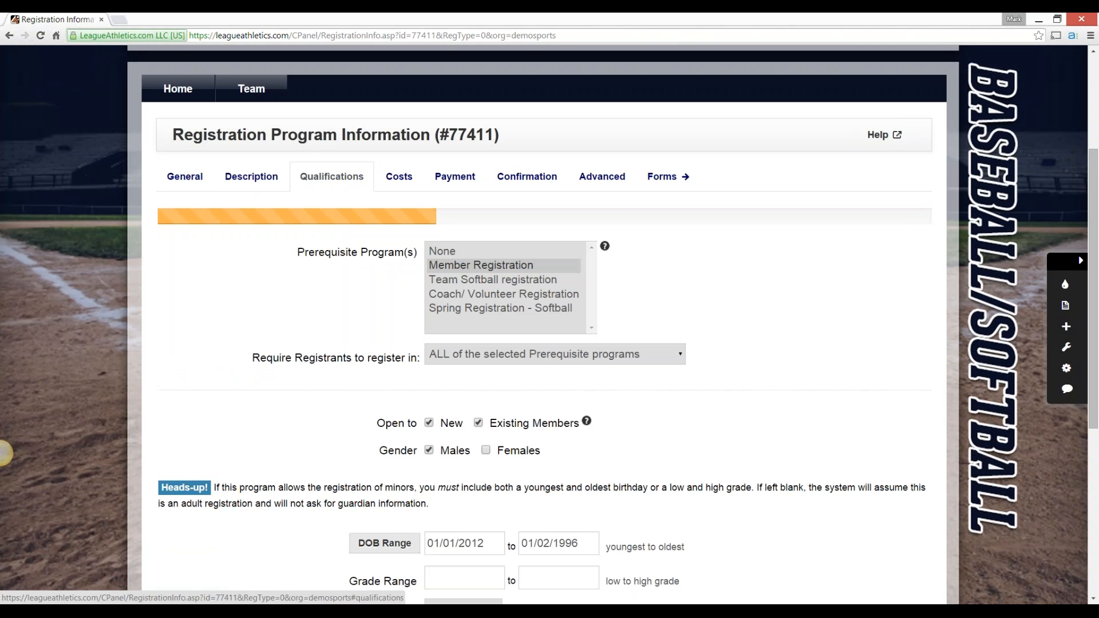
key(Tab)
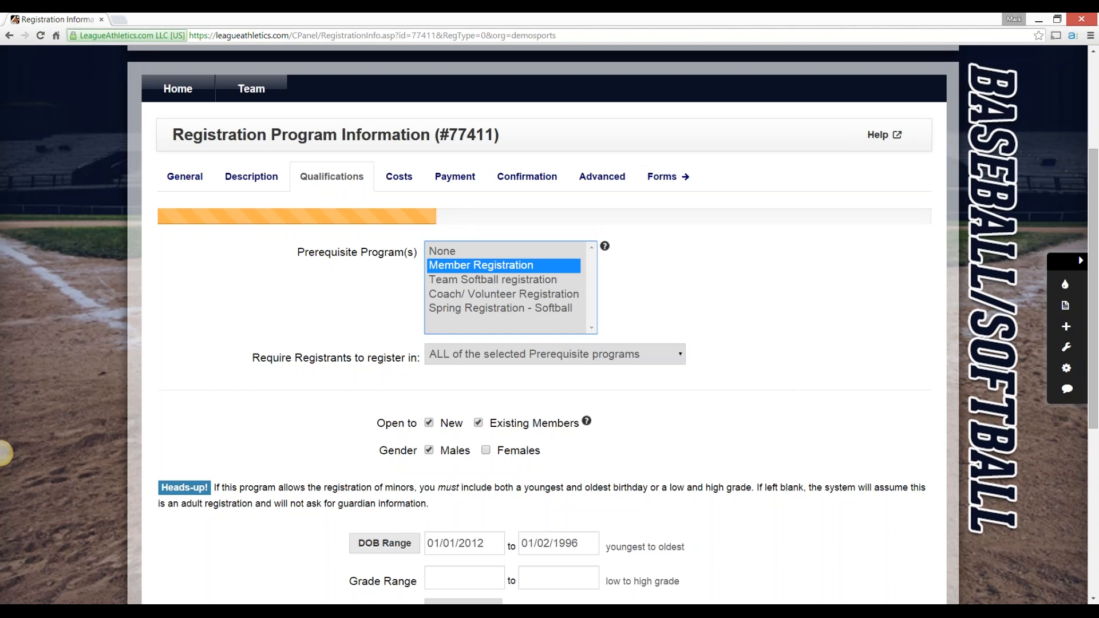
drag(259, 358, 162, 370)
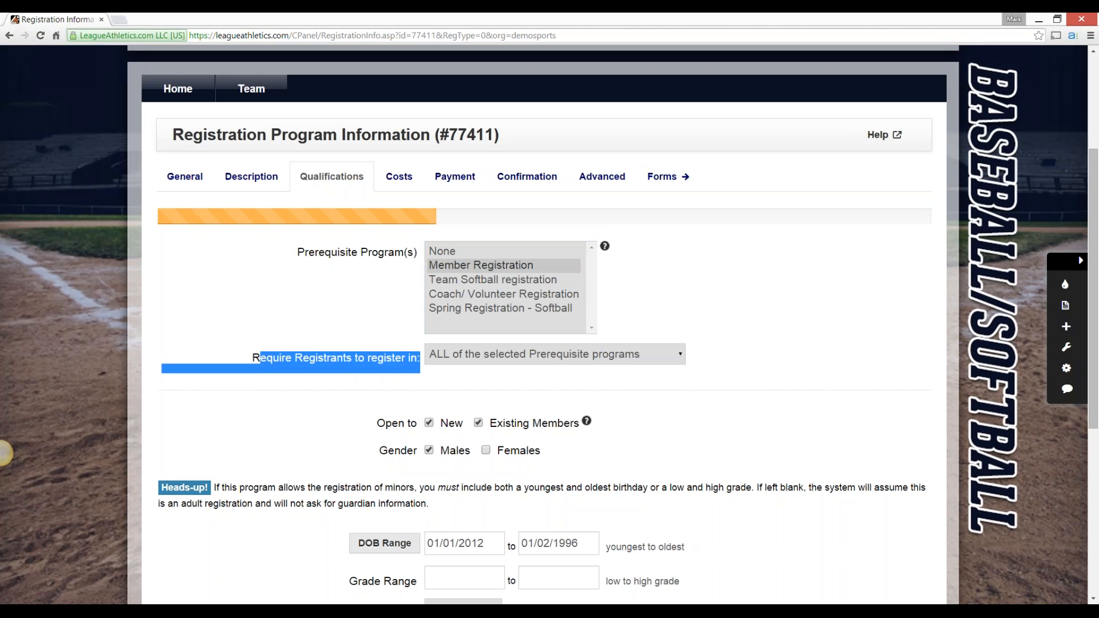
click(5, 453)
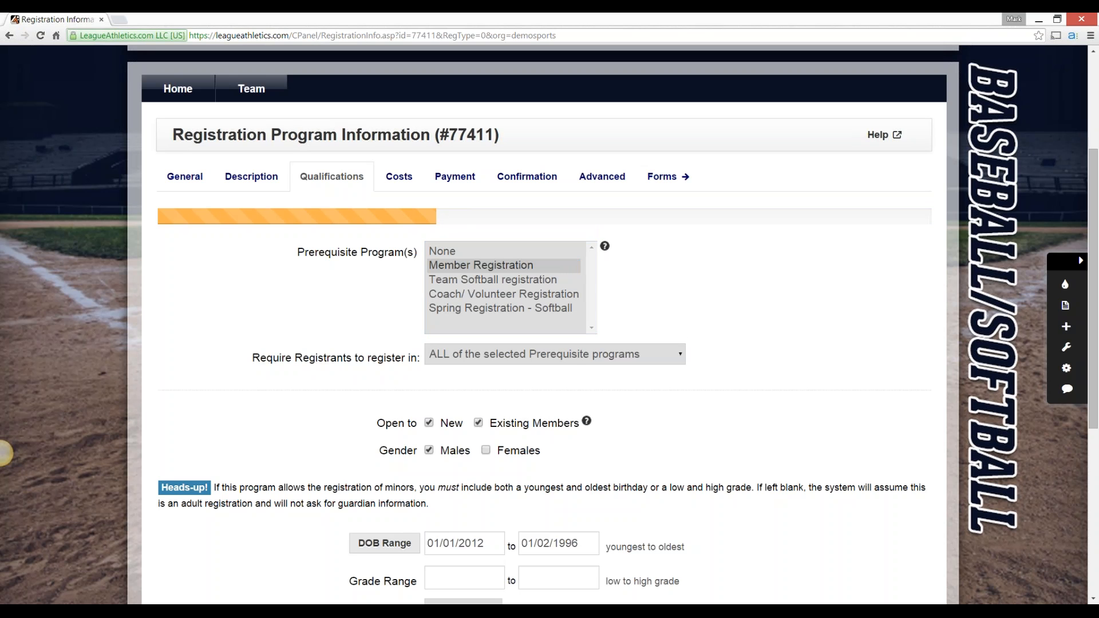
click(555, 354)
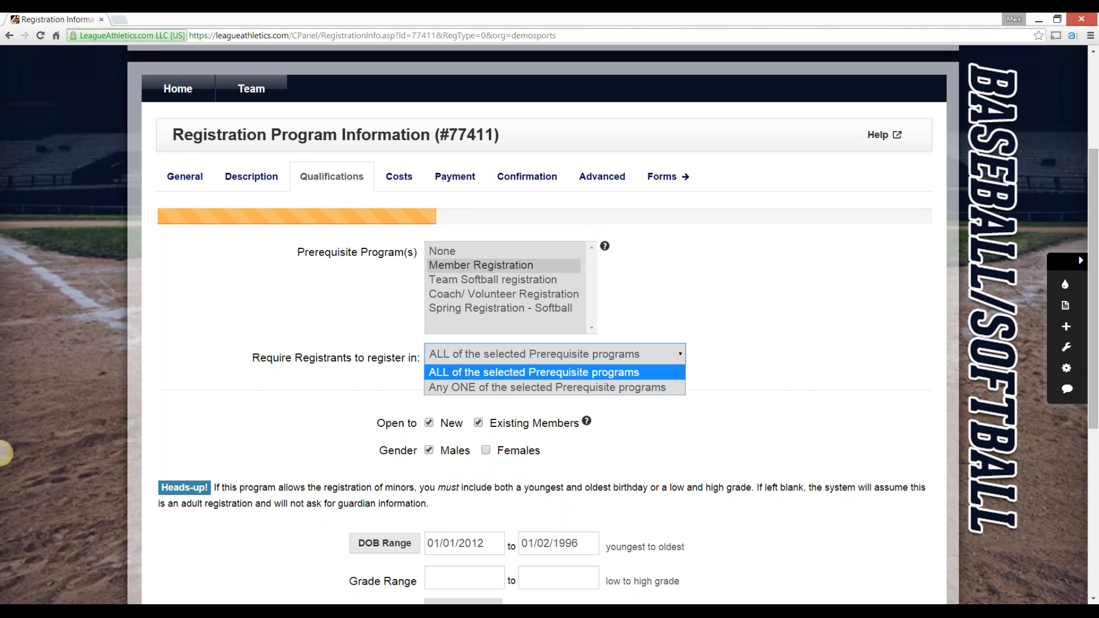
click(1, 453)
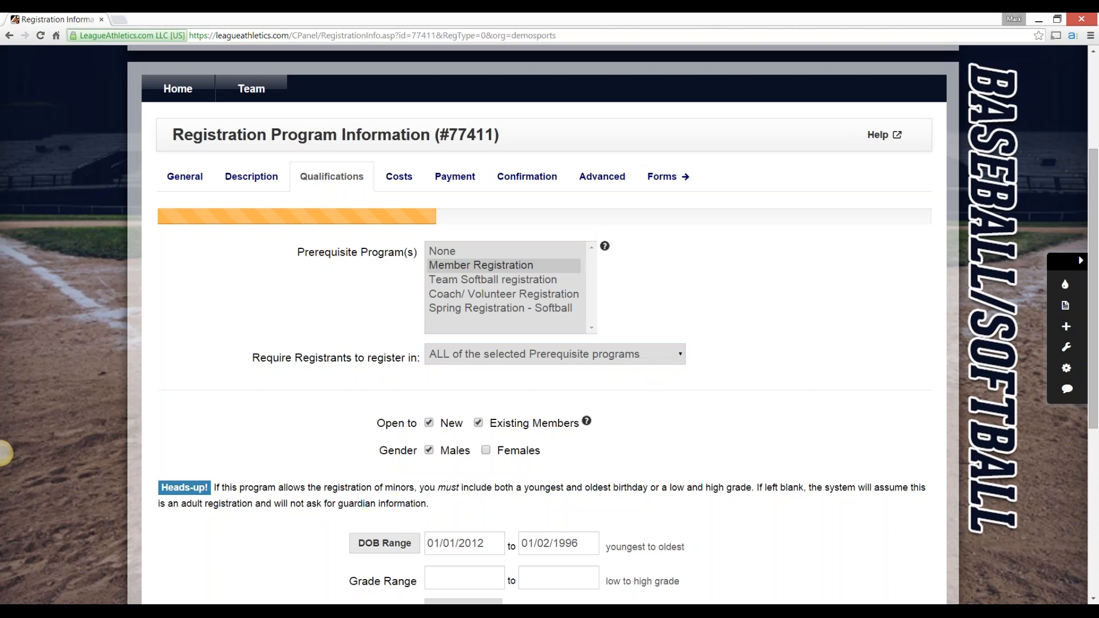
Try selecting Member, Team Softball, Coach/Volunteer and Spring Softball registrations as prerequisites, and restore Member Registration as the only one
ctrl+click(481, 266)
ctrl+click(493, 280)
ctrl+click(481, 265)
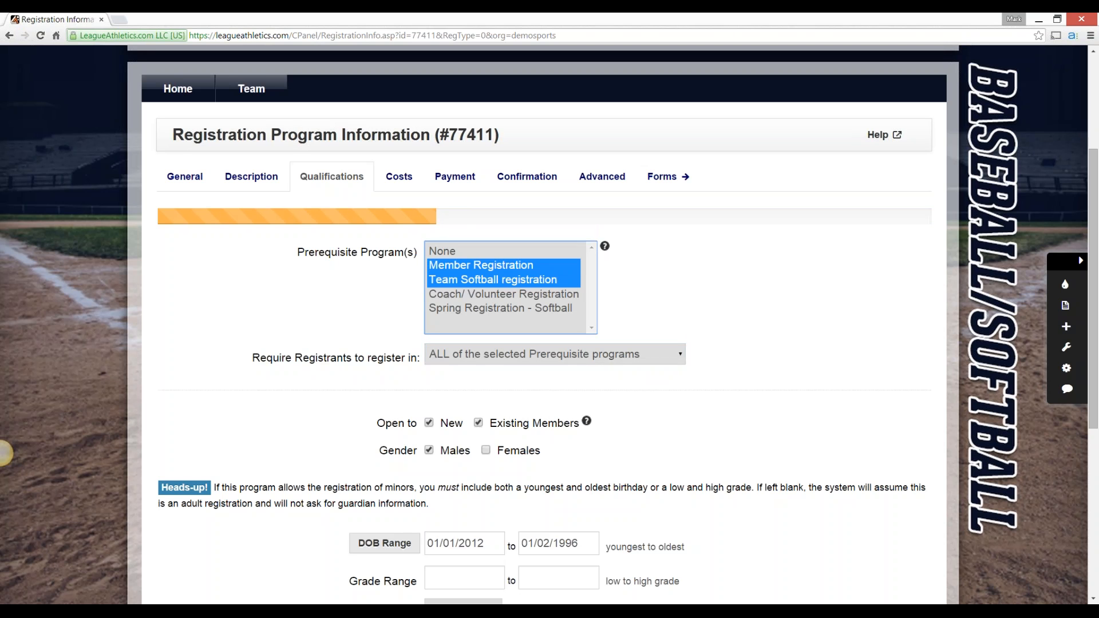
ctrl+click(503, 294)
ctrl+click(501, 308)
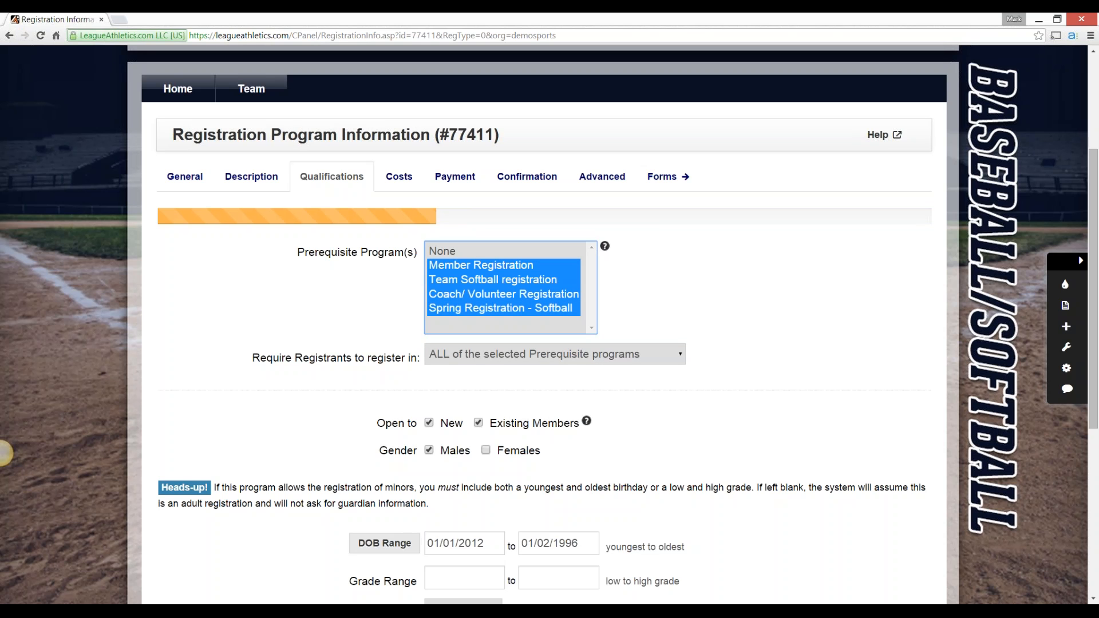
click(481, 265)
click(716, 297)
Set the DOB range by calculating it from a league age between 1 and 15 as of 01/01/2015
scroll(716, 298, down, 2)
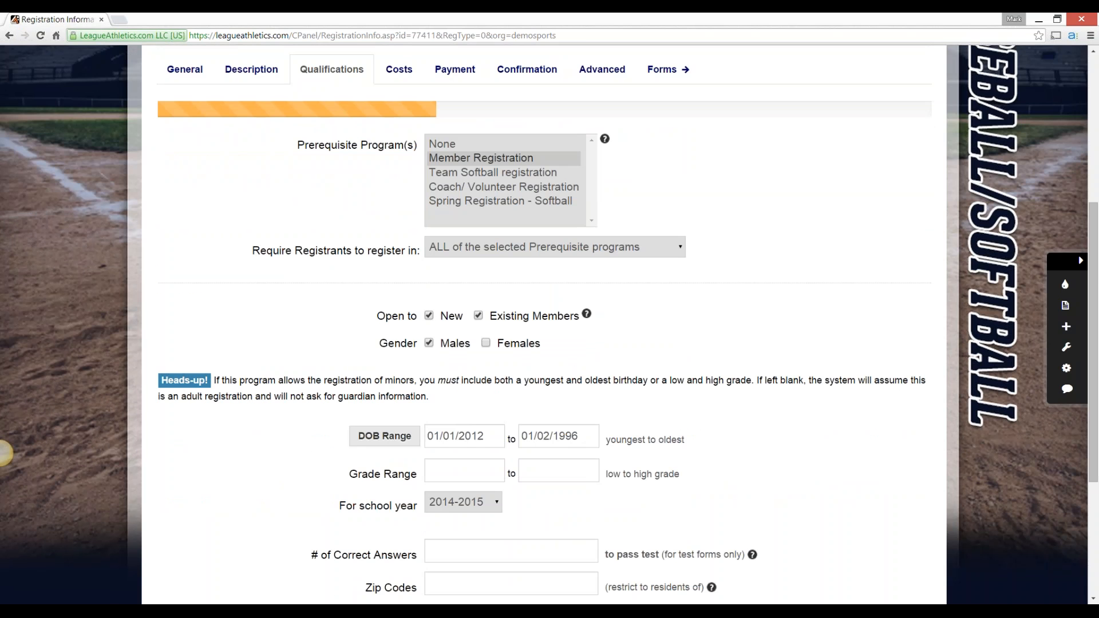
scroll(4, 453, down, 3)
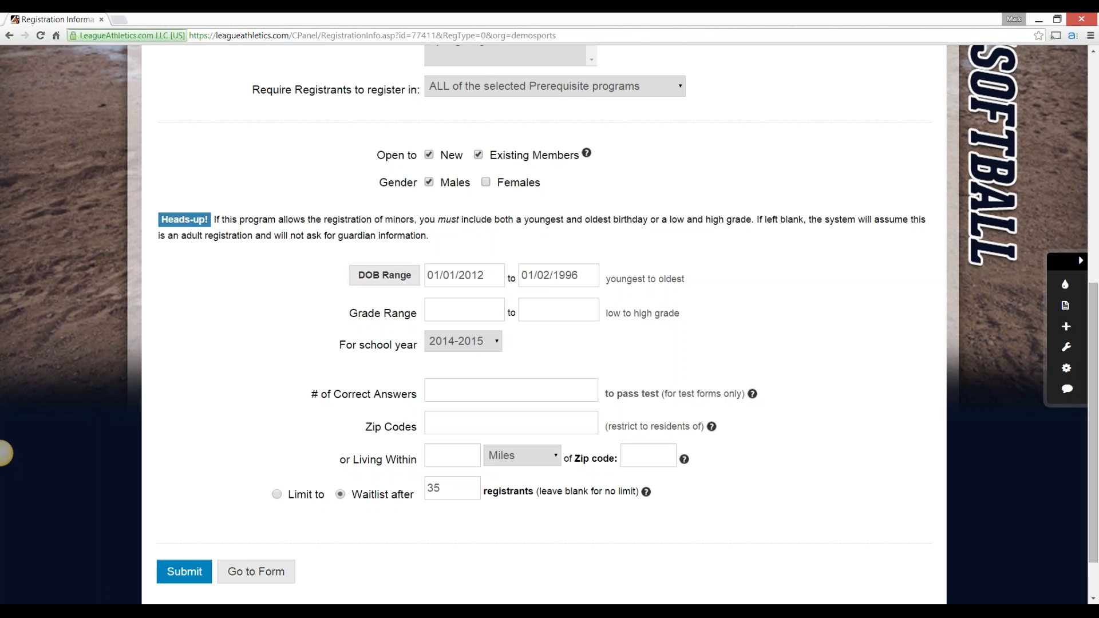
click(384, 275)
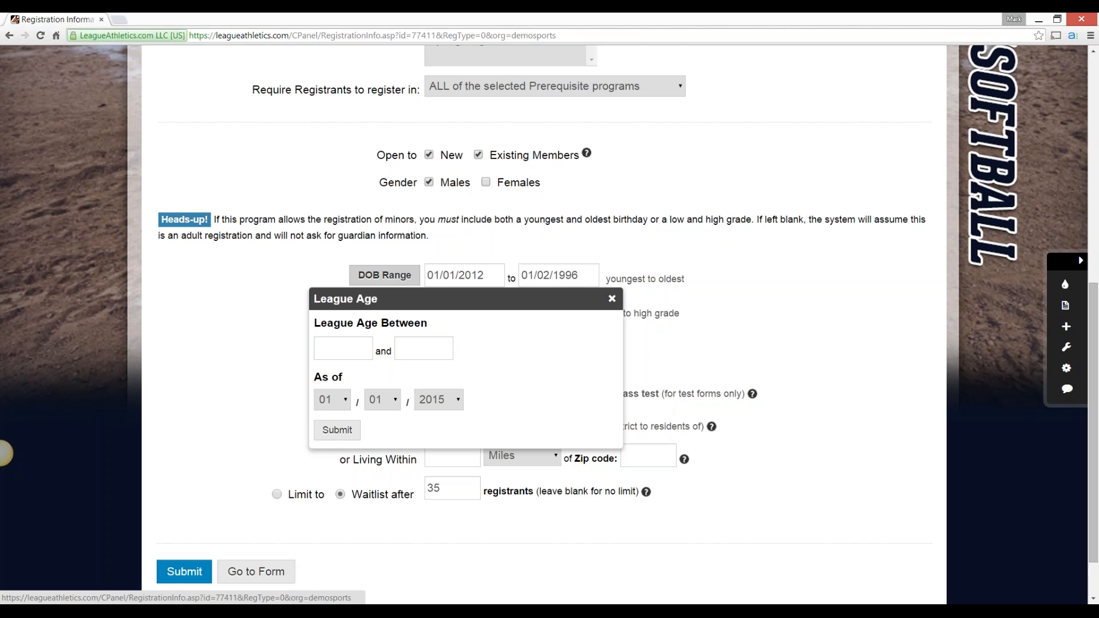
click(343, 349)
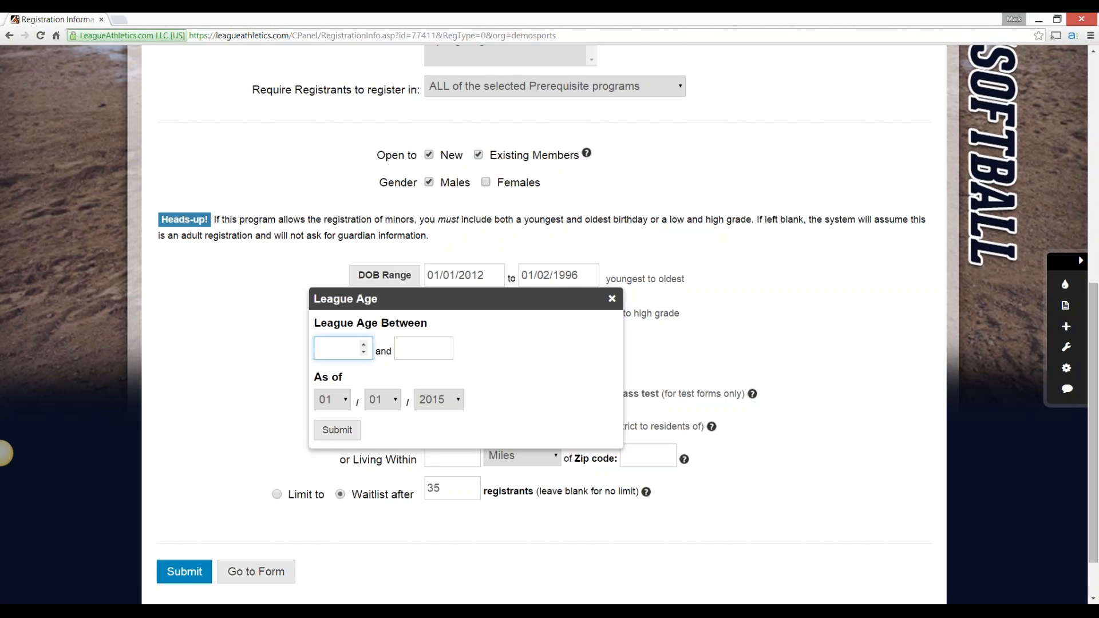
text(1)
click(424, 348)
text(15)
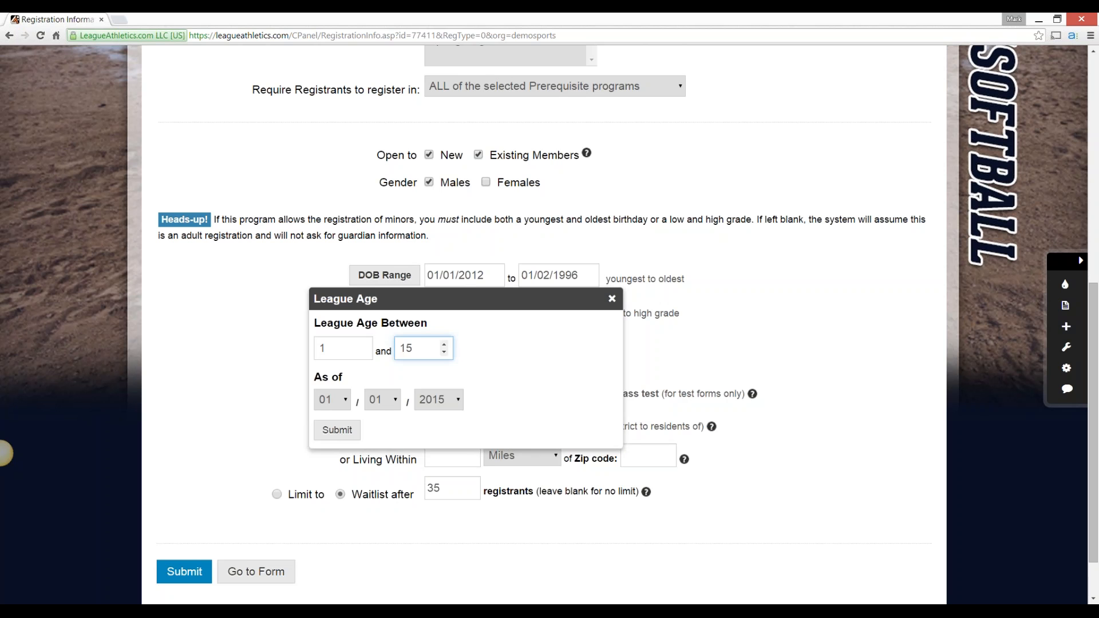
key(Return)
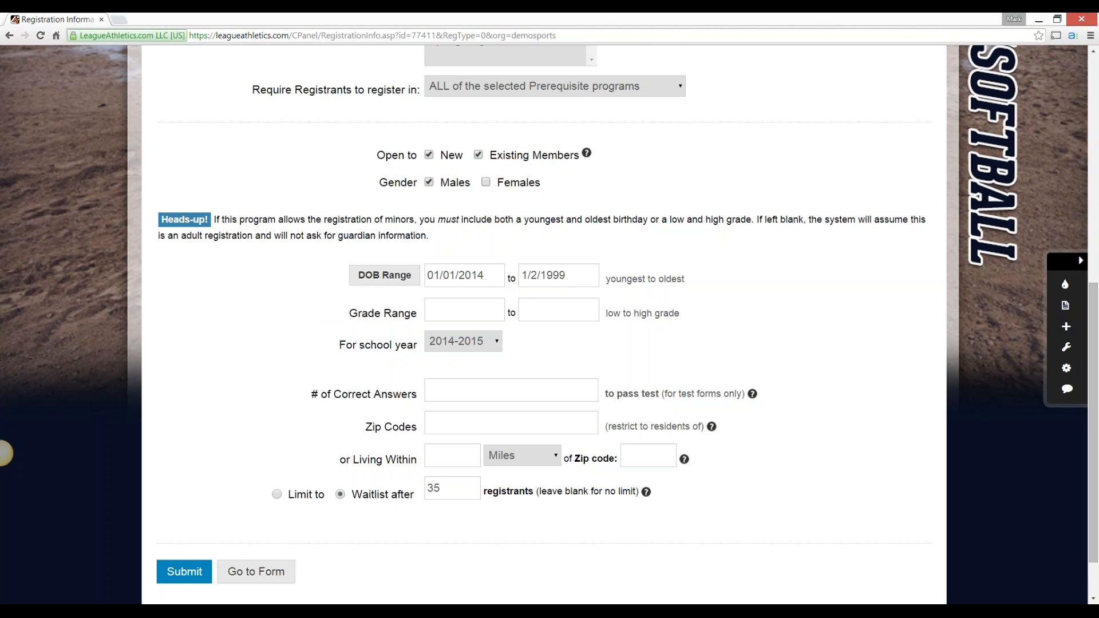
Examine the Grade Range, Zip Codes and distance restriction fields in the qualifications without entering values
key(Tab)
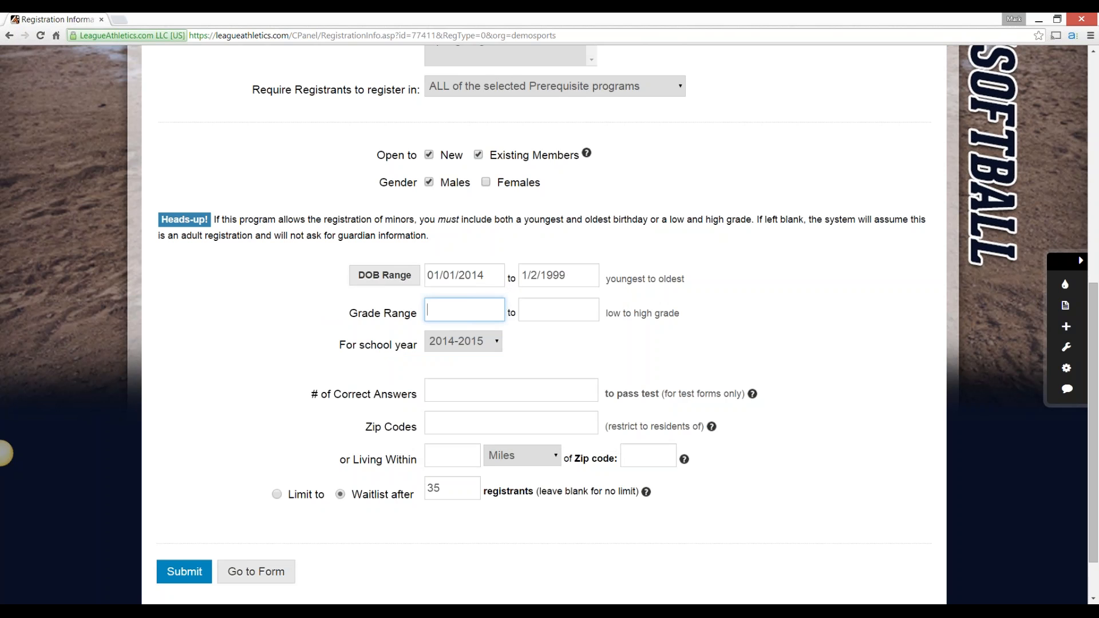
click(0, 453)
scroll(0, 453, down, 1)
scroll(0, 453, down, 1)
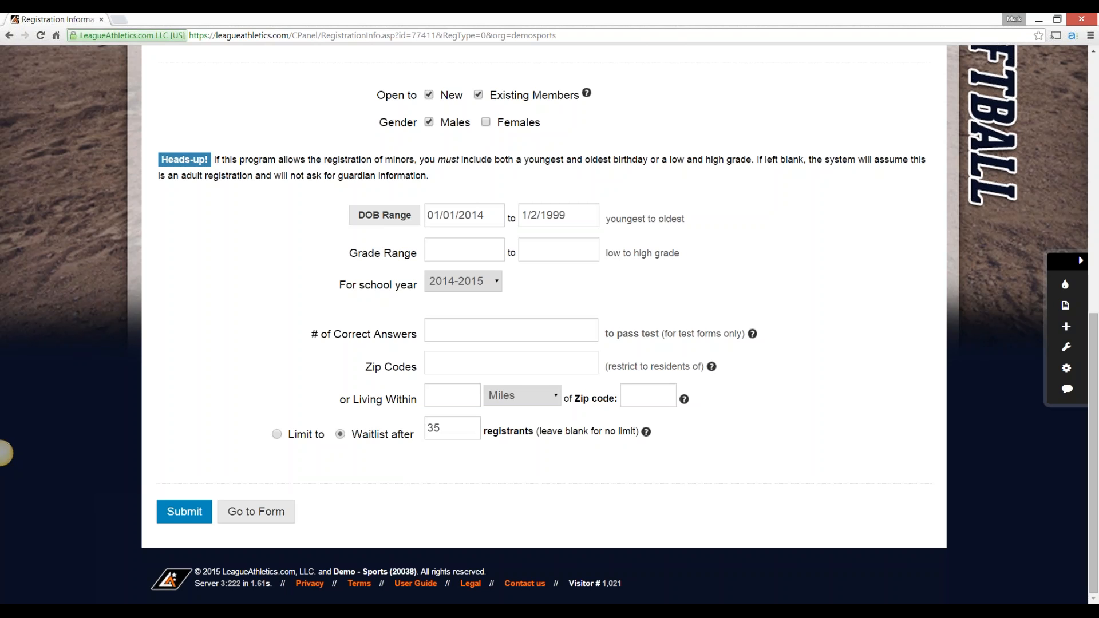
click(511, 363)
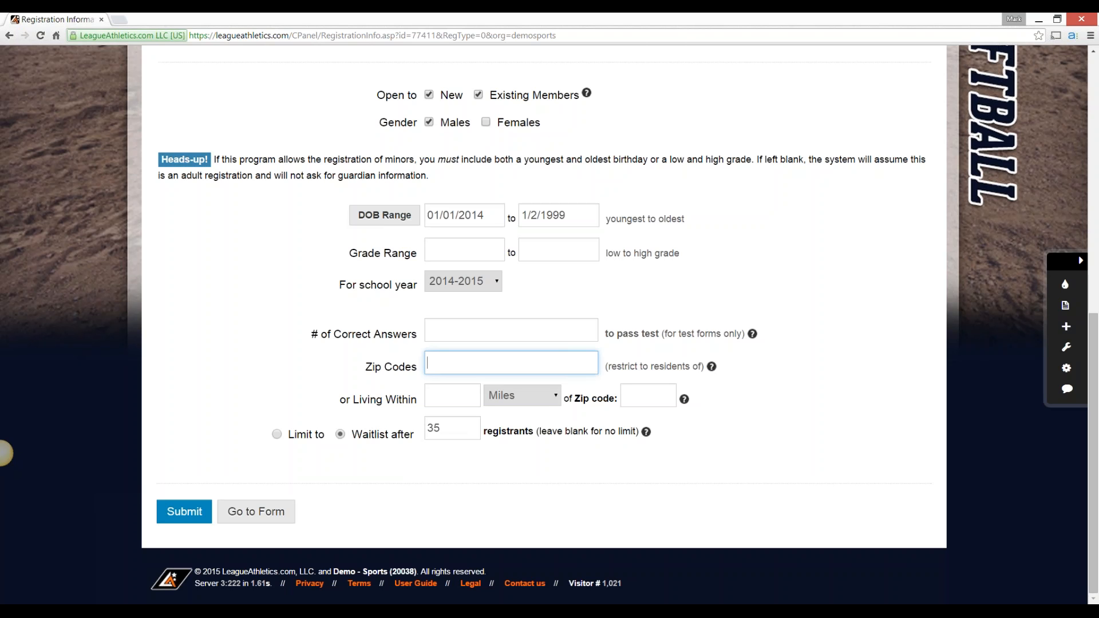
key(Tab)
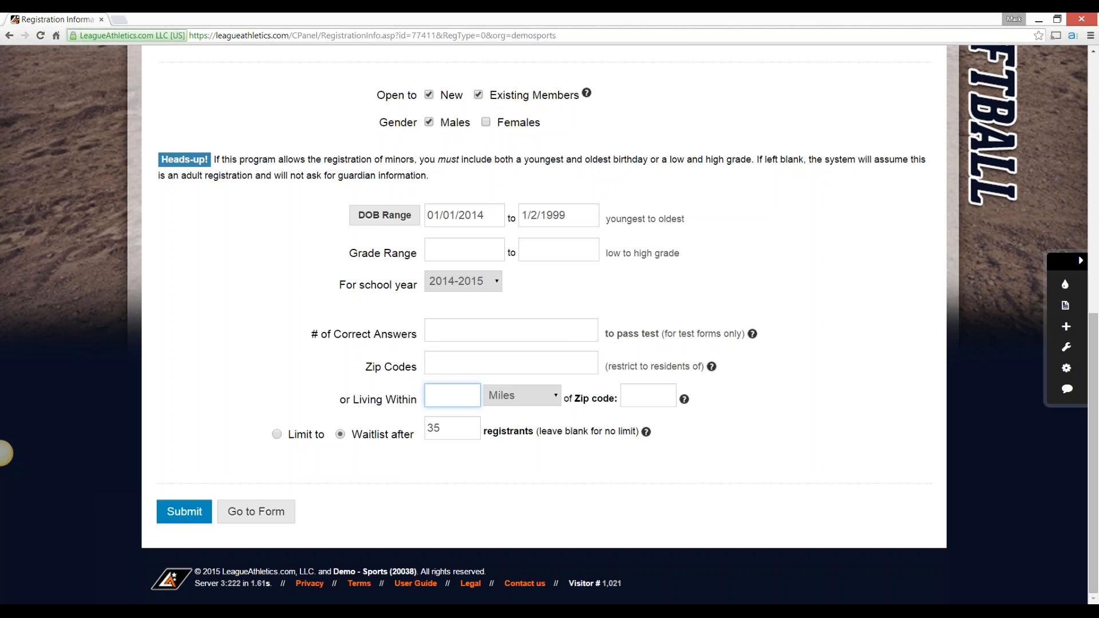
click(1, 453)
Open the cost settings of the baseball program
scroll(5, 453, up, 7)
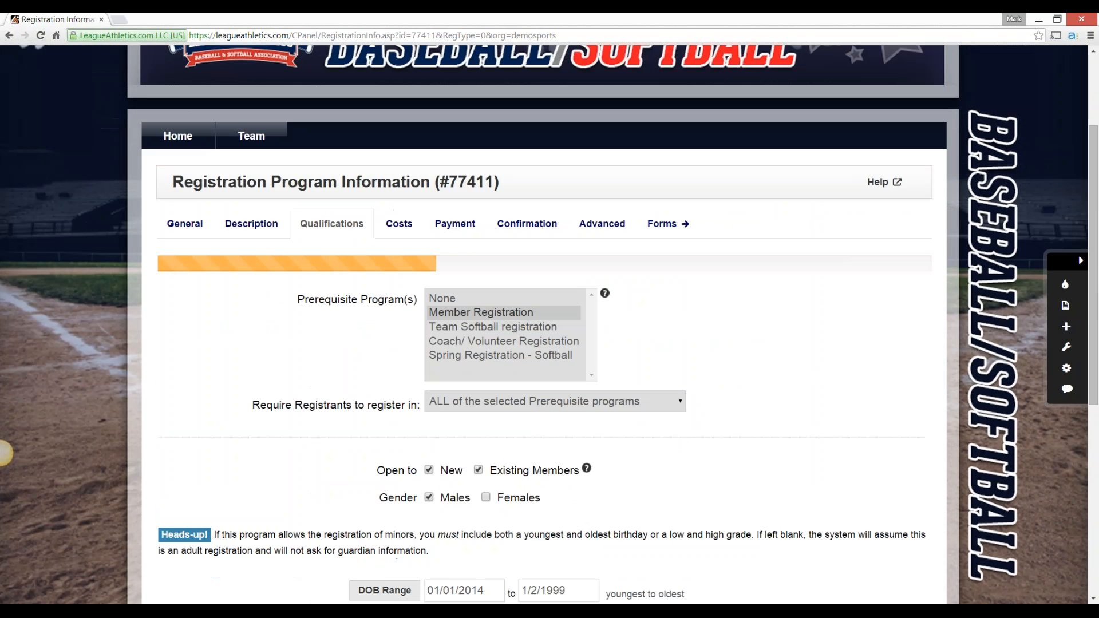
click(399, 223)
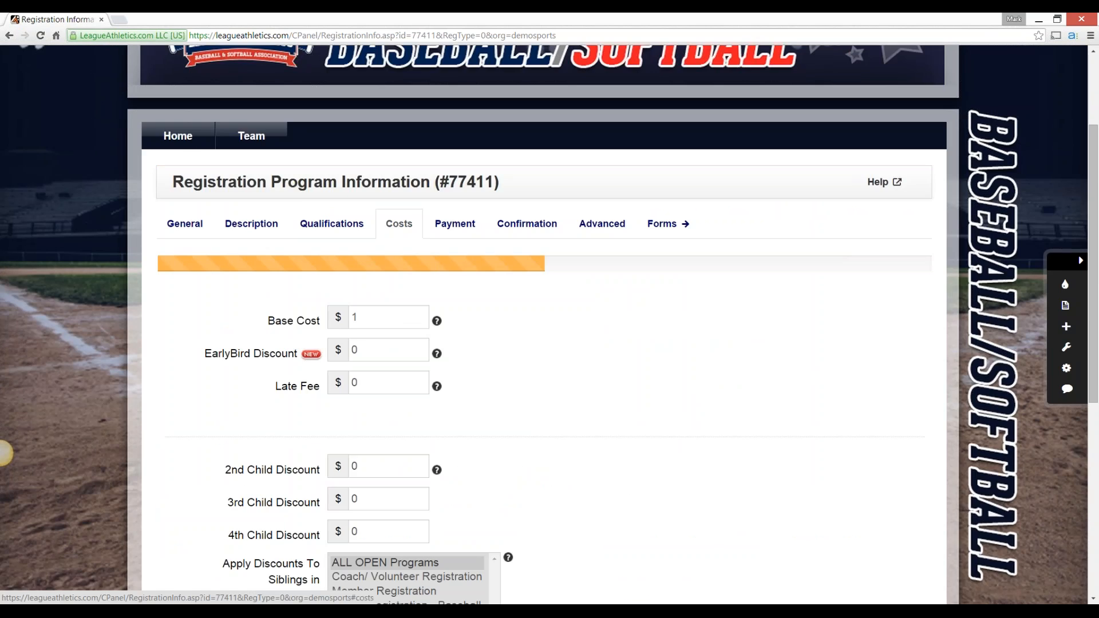
Examine the Base Cost, EarlyBird Discount and Late Fee fields together with the matching date fields in the general settings
scroll(4, 453, down, 2)
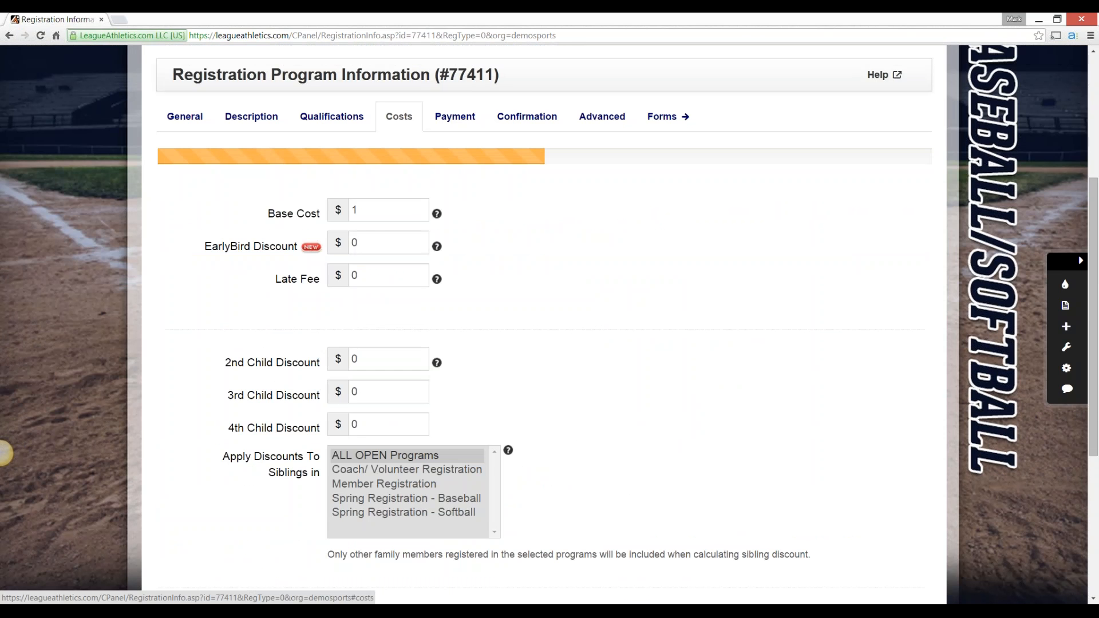
key(Tab)
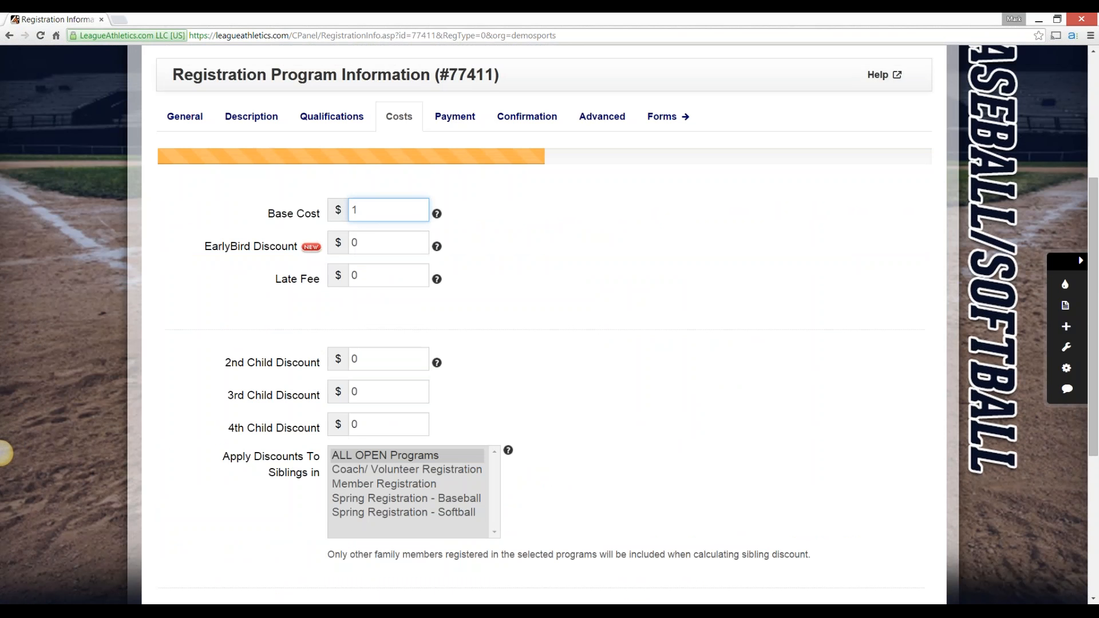
key(Tab)
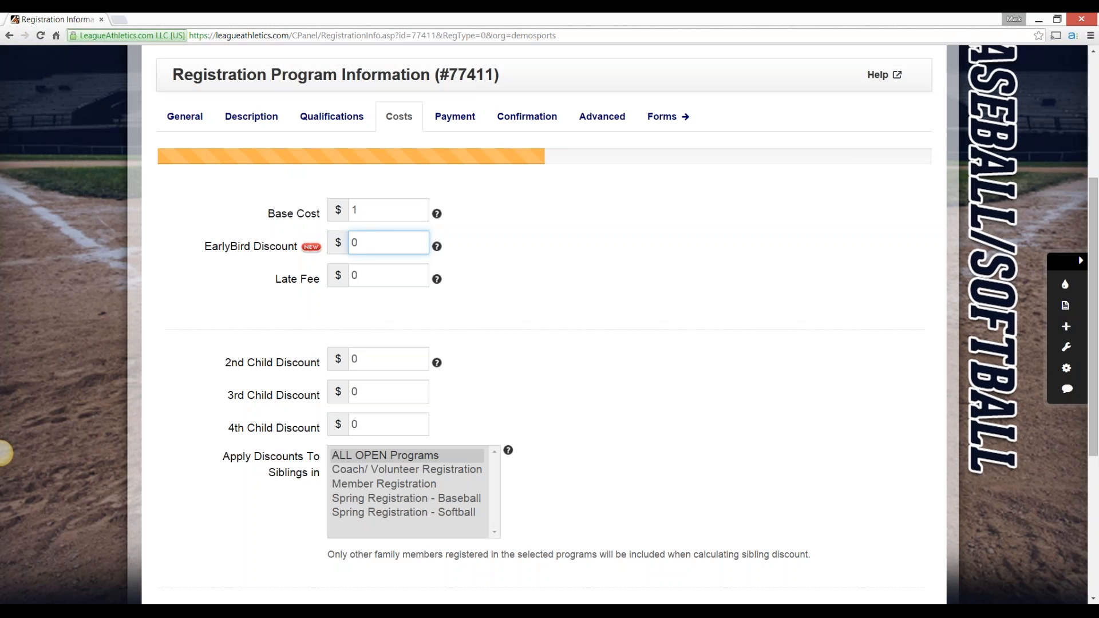
click(184, 117)
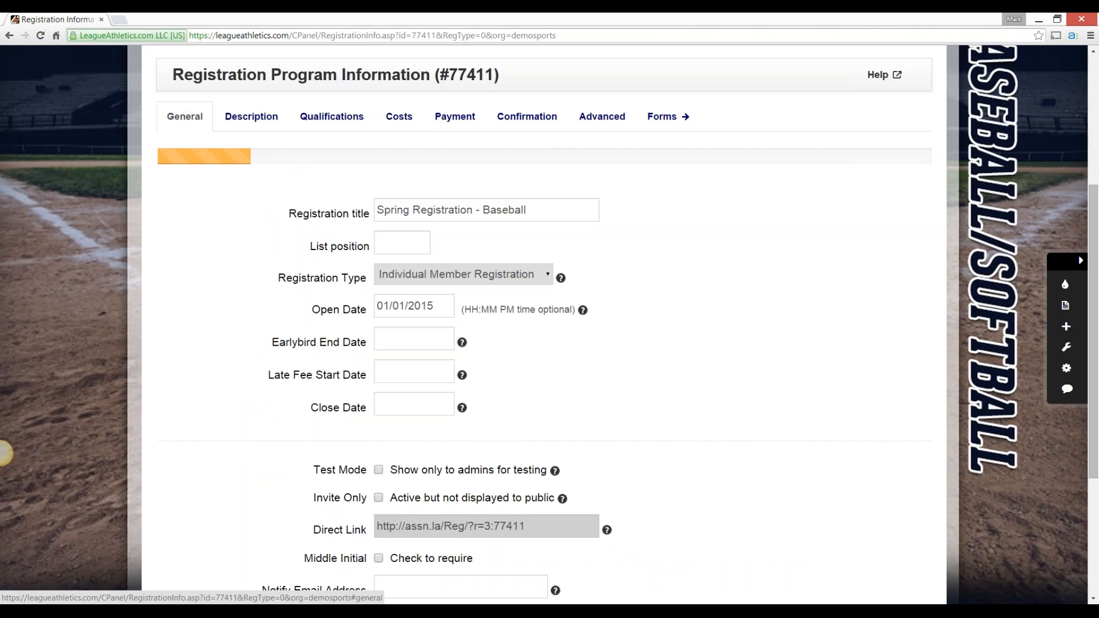
click(399, 116)
click(389, 243)
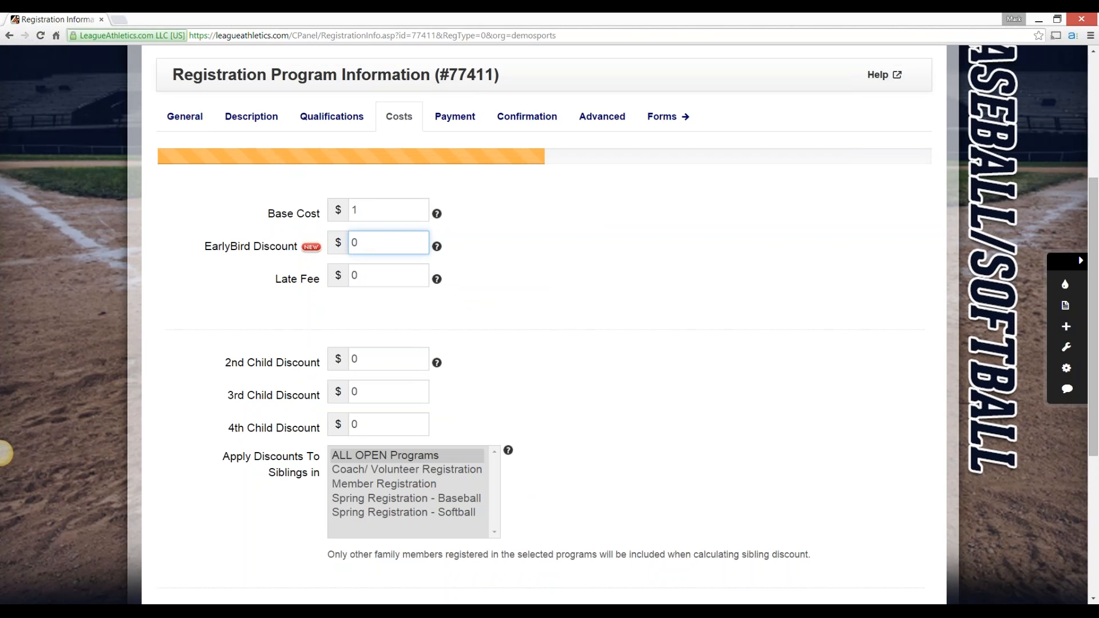
key(Tab)
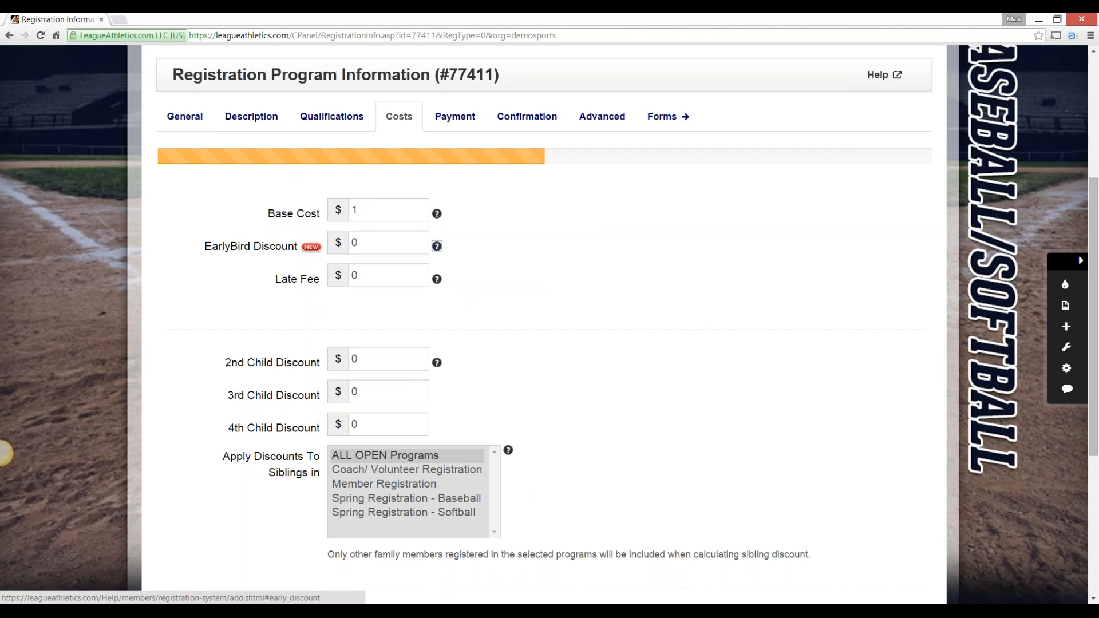
key(Tab)
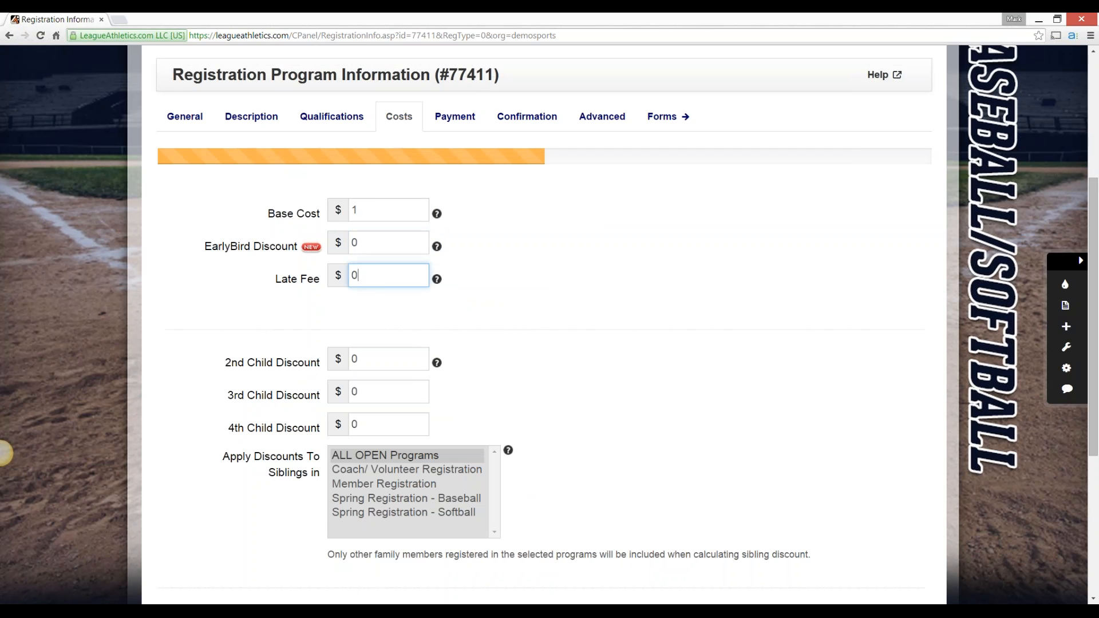
click(0, 452)
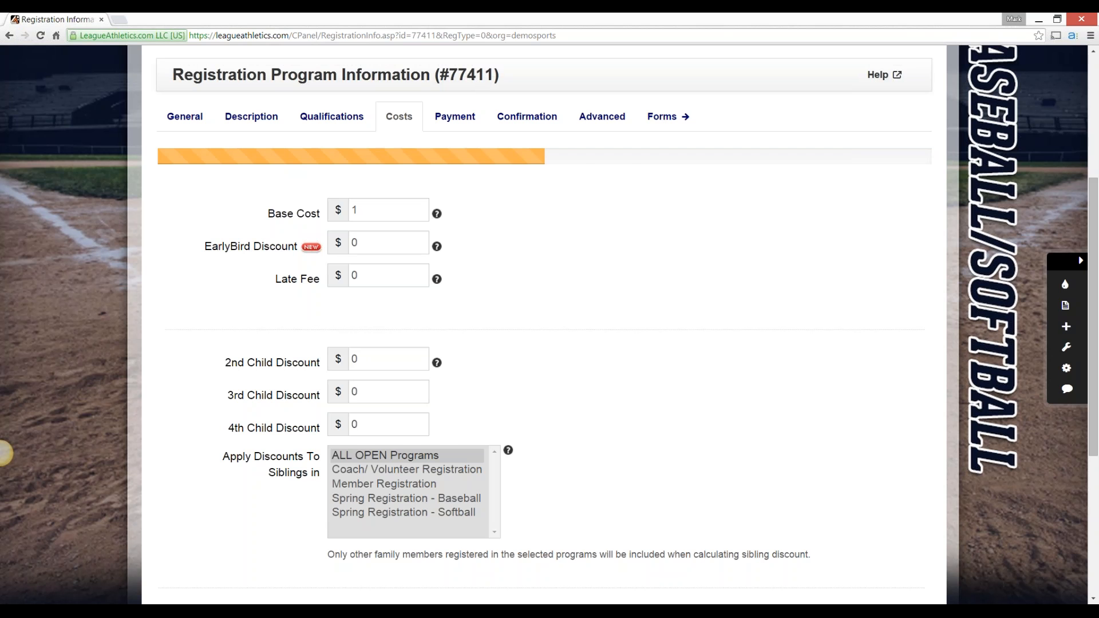
Examine the 2nd, 3rd and 4th Child Discount fields and the list of programs for sibling discounts
scroll(4, 453, down, 2)
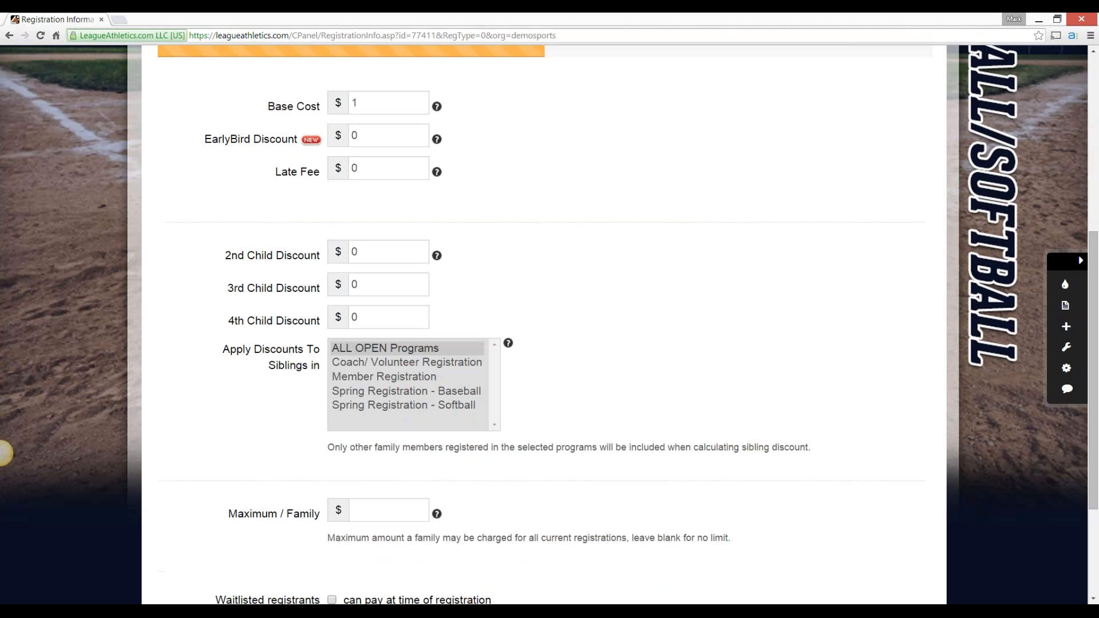
click(378, 252)
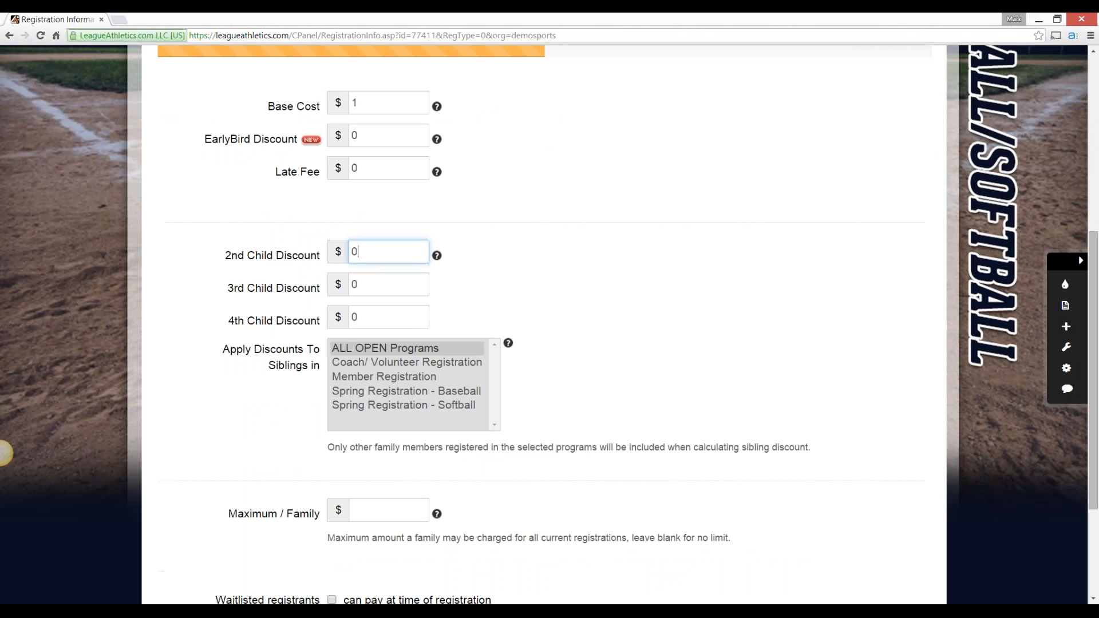
key(Tab)
key(Tab)
key(Tab)
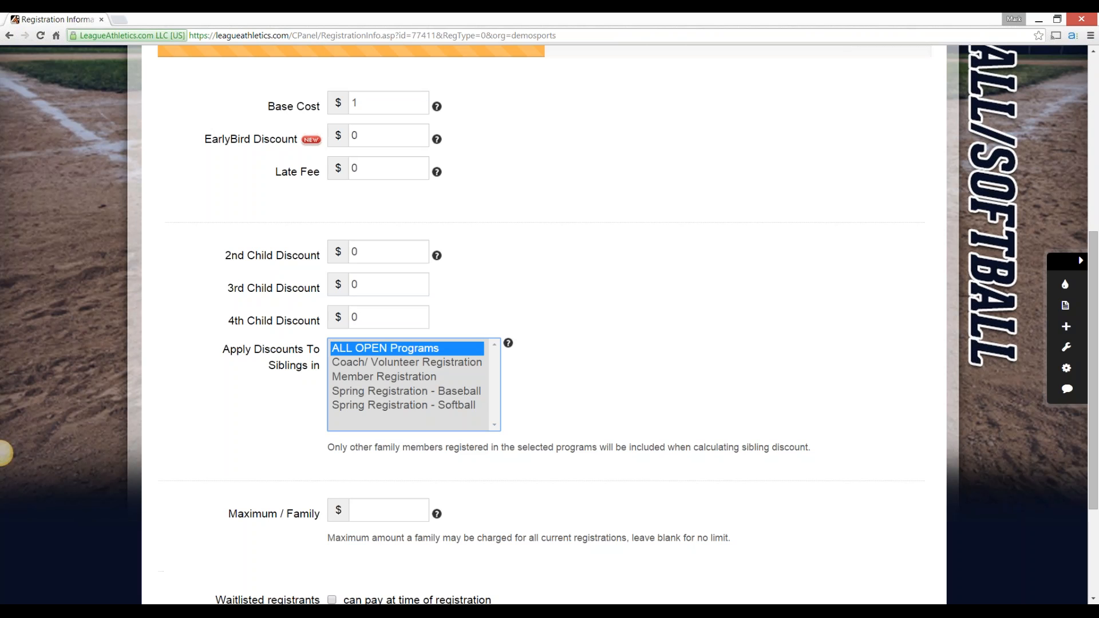
Try applying sibling discounts to Spring Registration - Baseball and Spring Registration - Softball, and restore ALL OPEN Programs
click(407, 391)
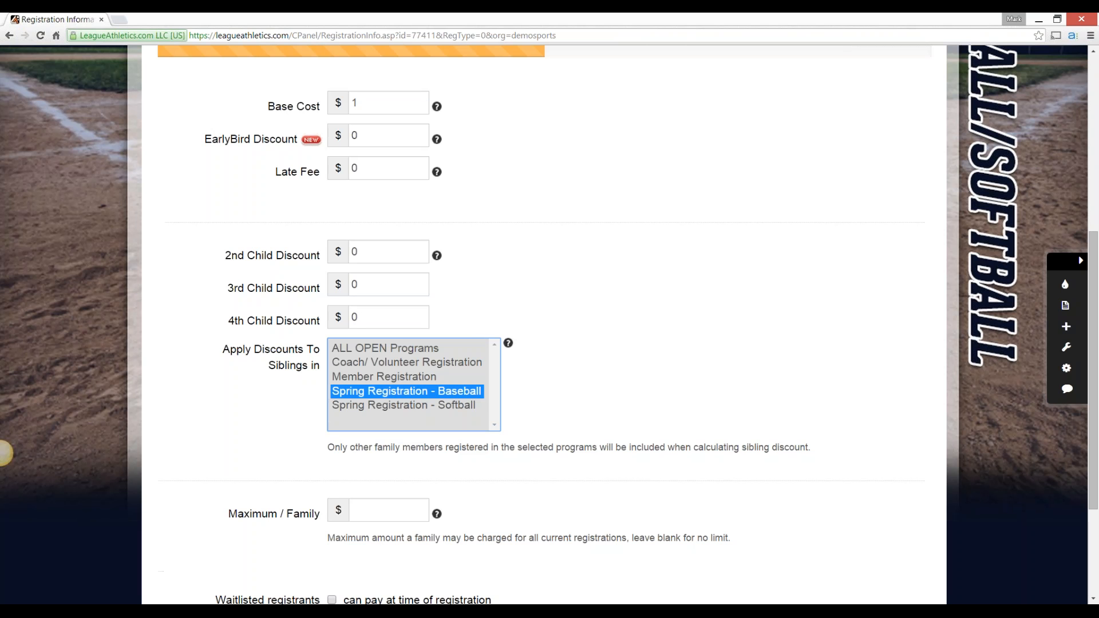
ctrl+click(404, 406)
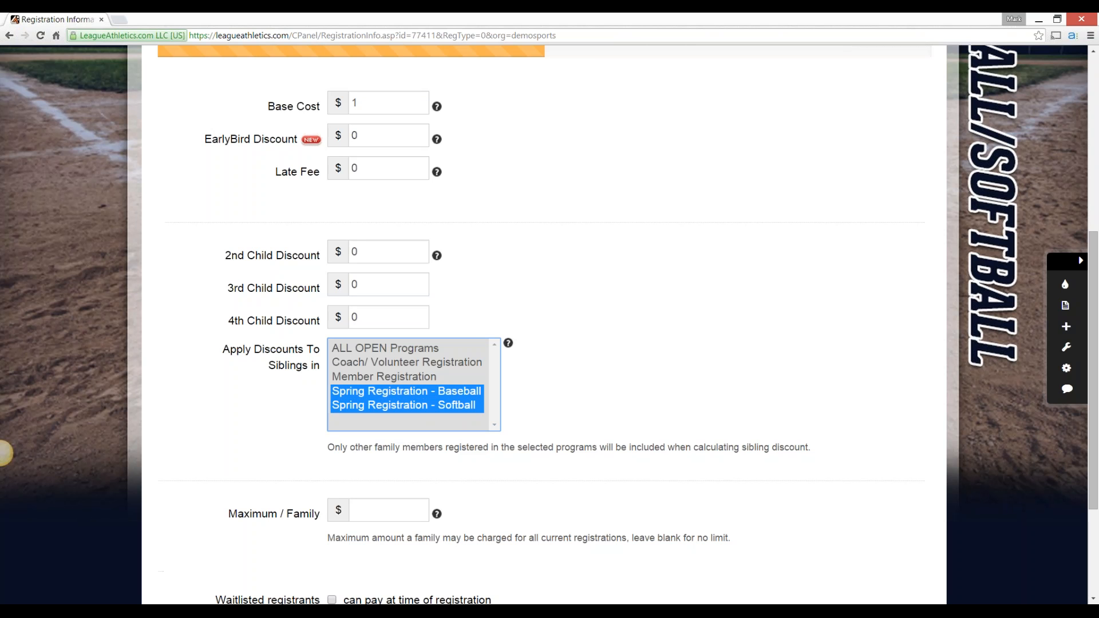
click(407, 392)
click(385, 348)
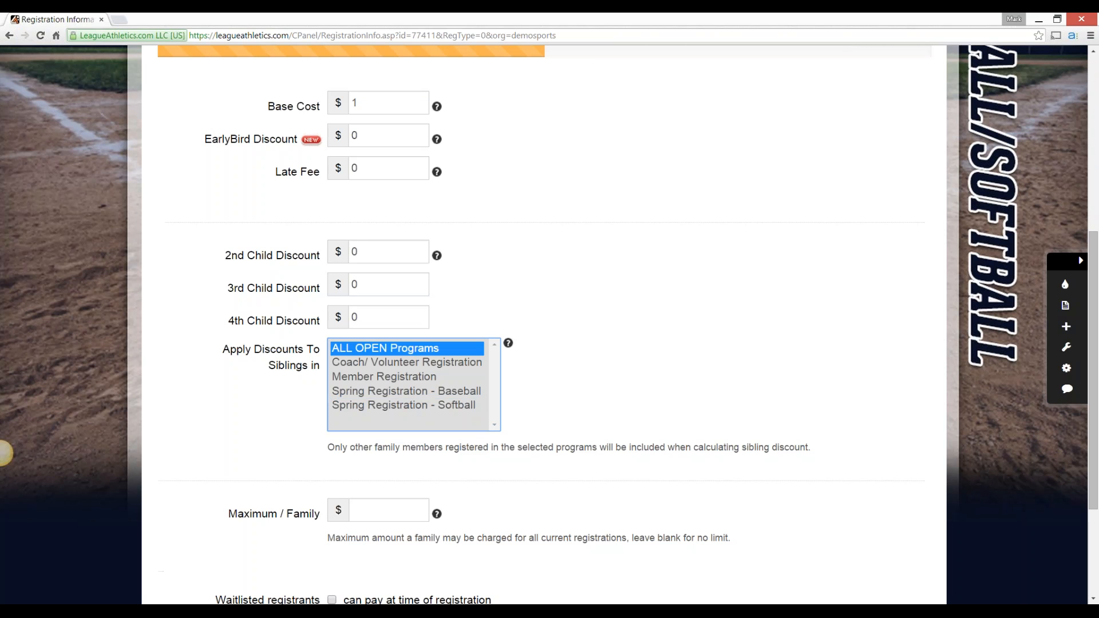
click(1, 453)
Examine the Maximum / Family field and the payment option for waitlisted registrants without entering values
scroll(544, 324, down, 1)
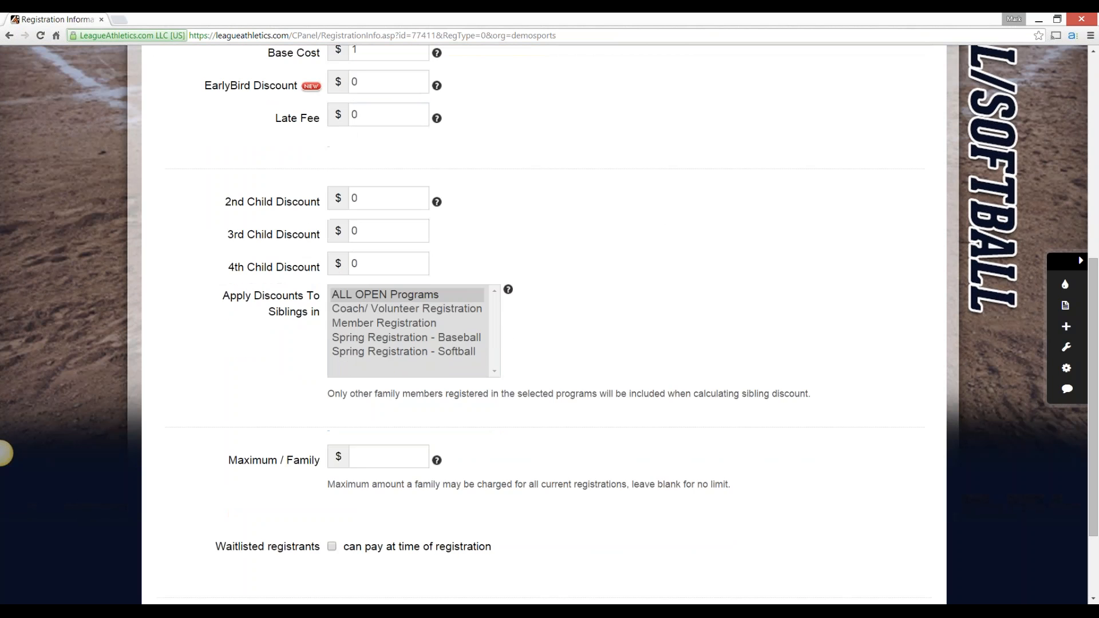
click(389, 456)
scroll(544, 325, down, 1)
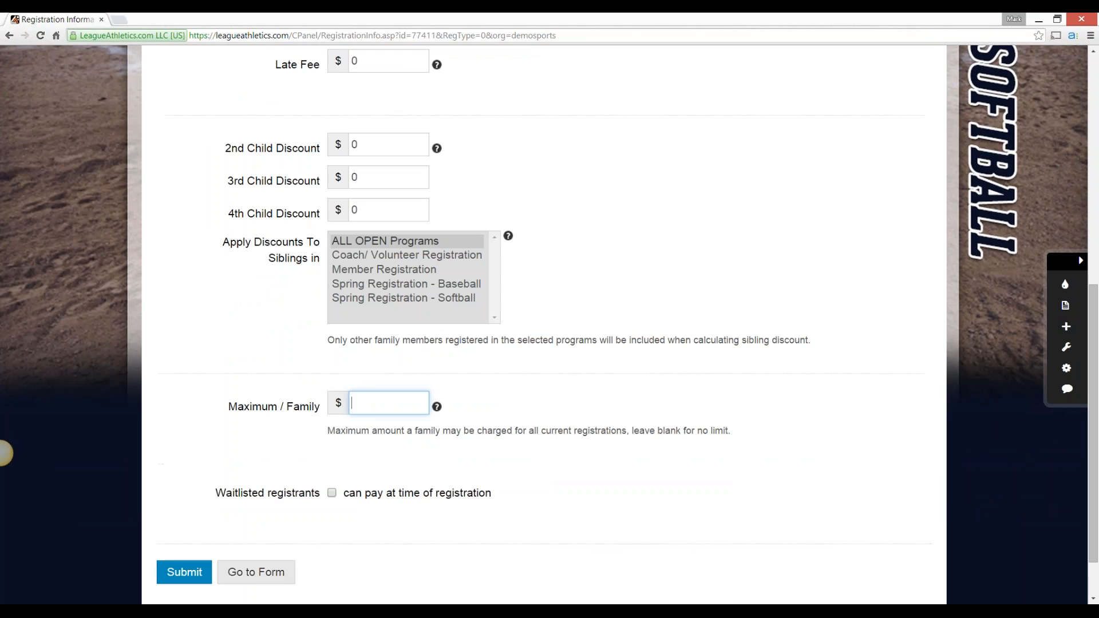
scroll(544, 325, up, 4)
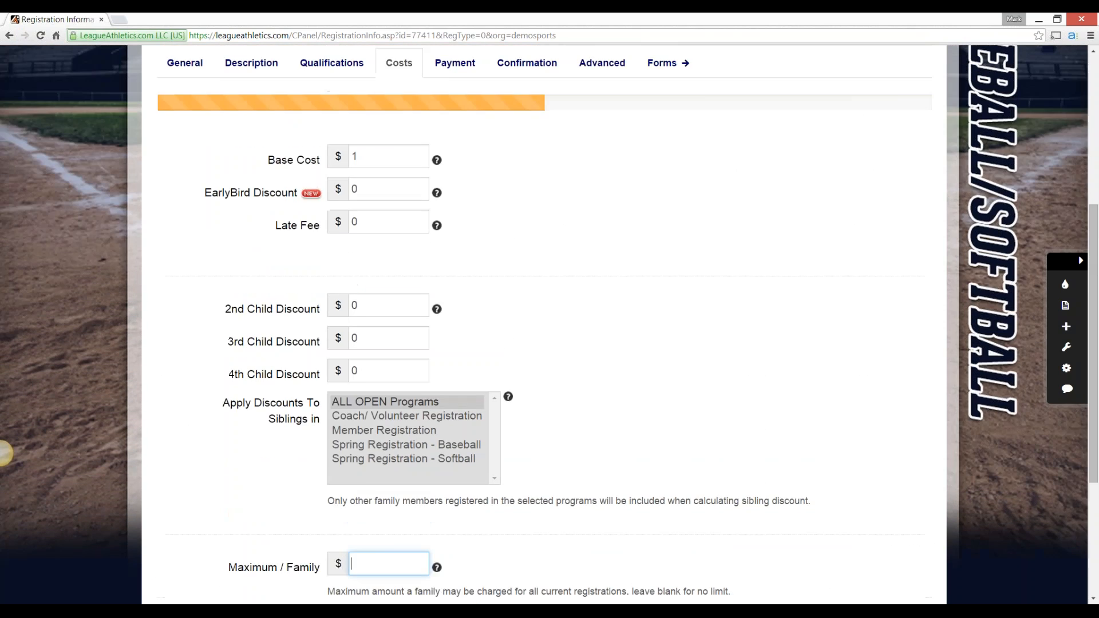
Check the waitlist limit in the qualifications, and return to the costs to review the waitlisted registrants payment option
click(332, 117)
scroll(3, 454, down, 5)
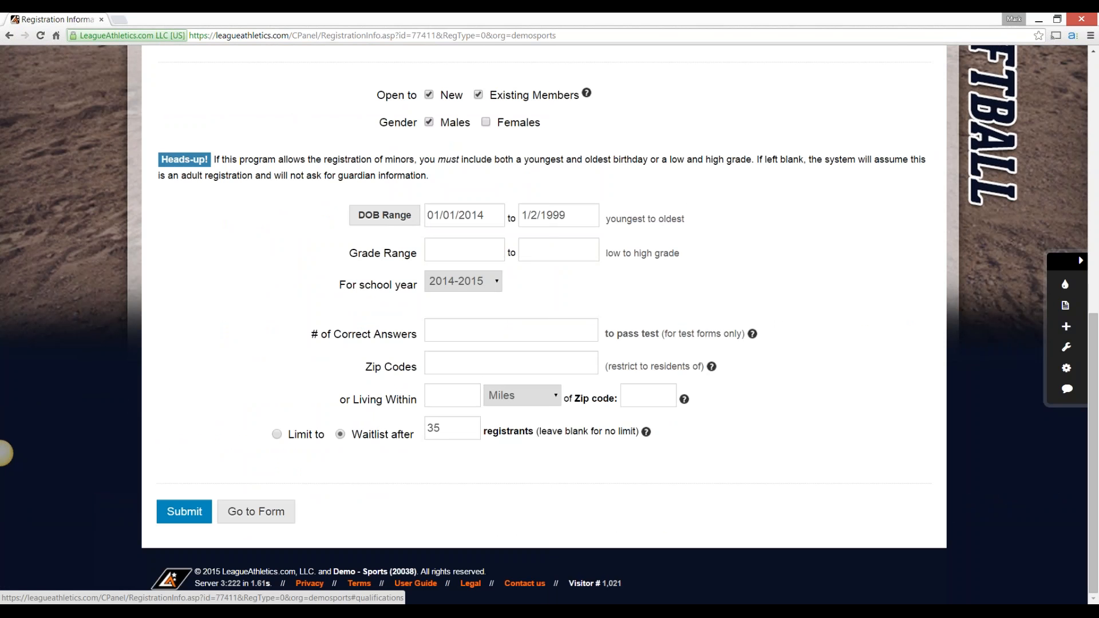
scroll(544, 325, up, 6)
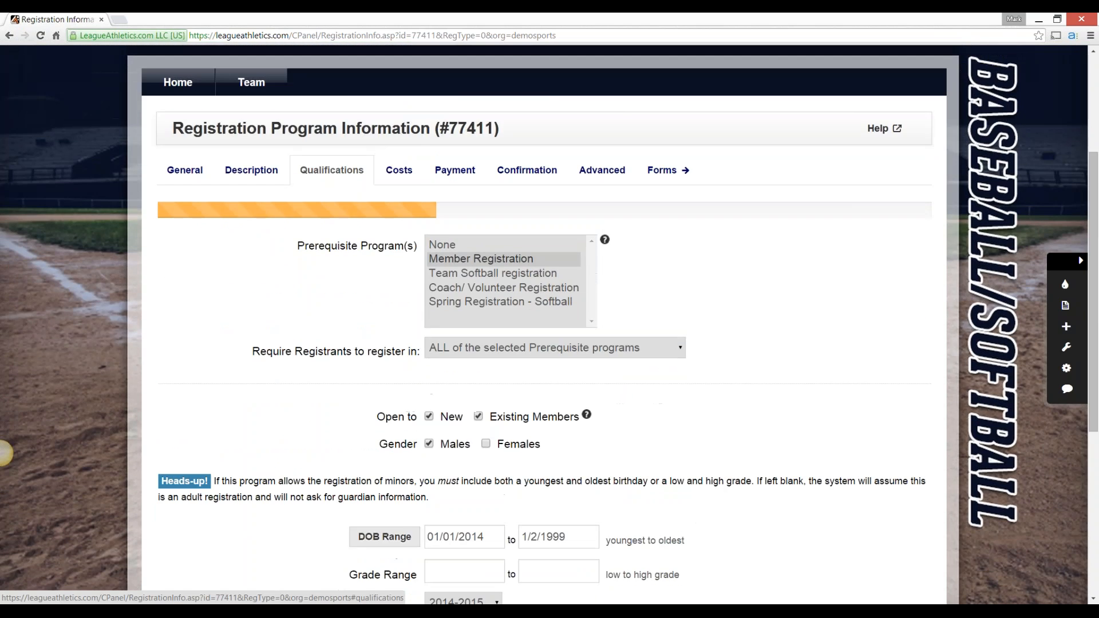
click(397, 169)
scroll(397, 169, down, 3)
scroll(5, 453, down, 3)
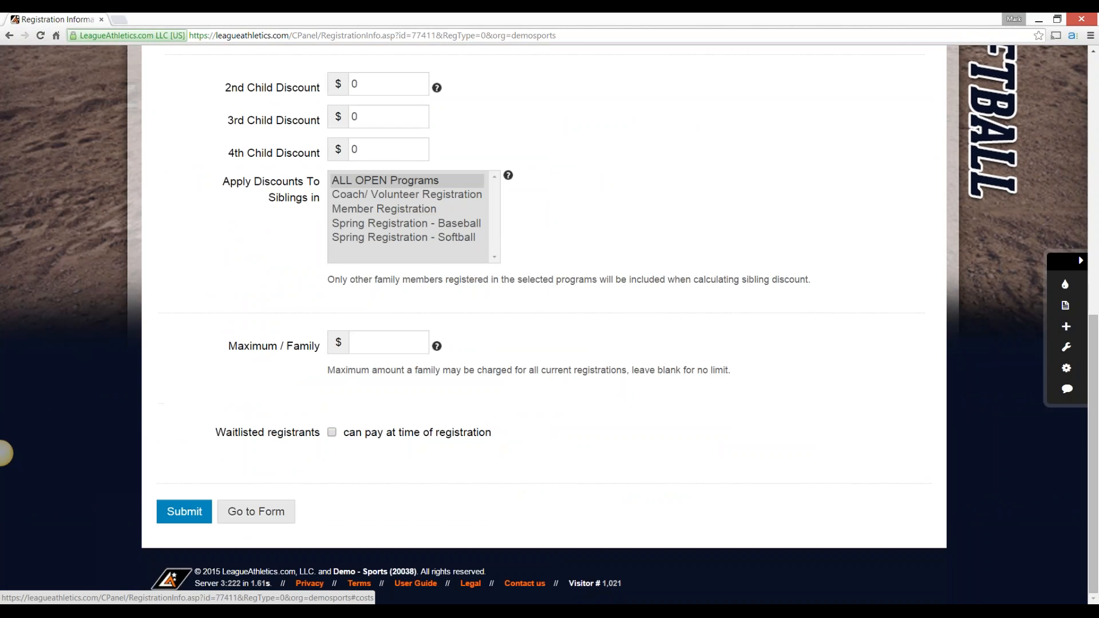
scroll(456, 172, up, 6)
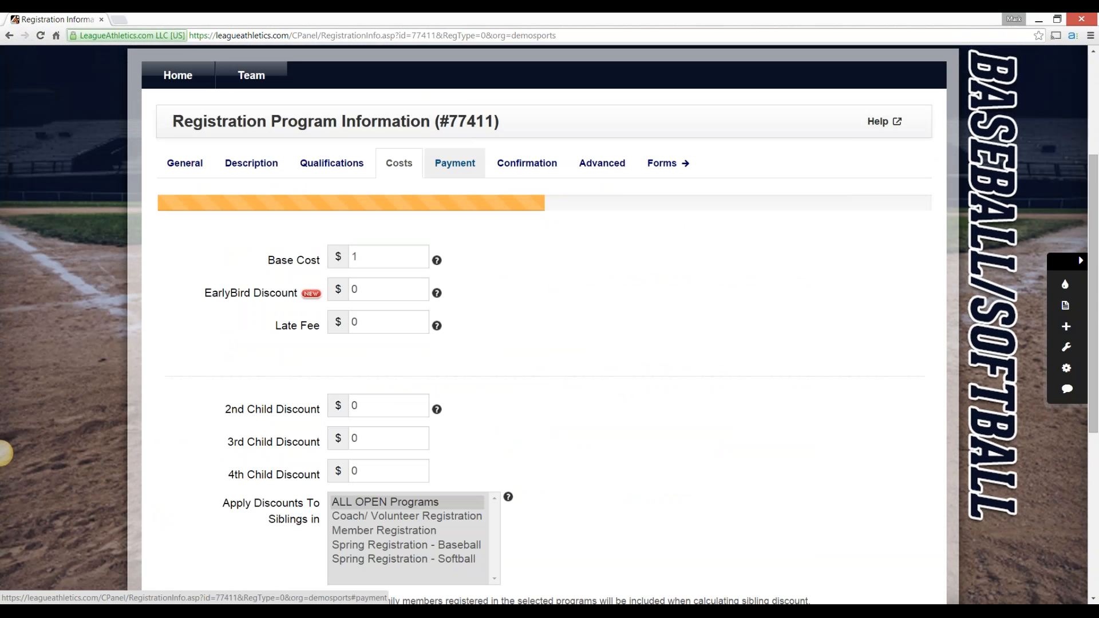
Allow payments by schedule and add a scheduled payment titled Deposit with an amount of 10 and no due date
click(455, 163)
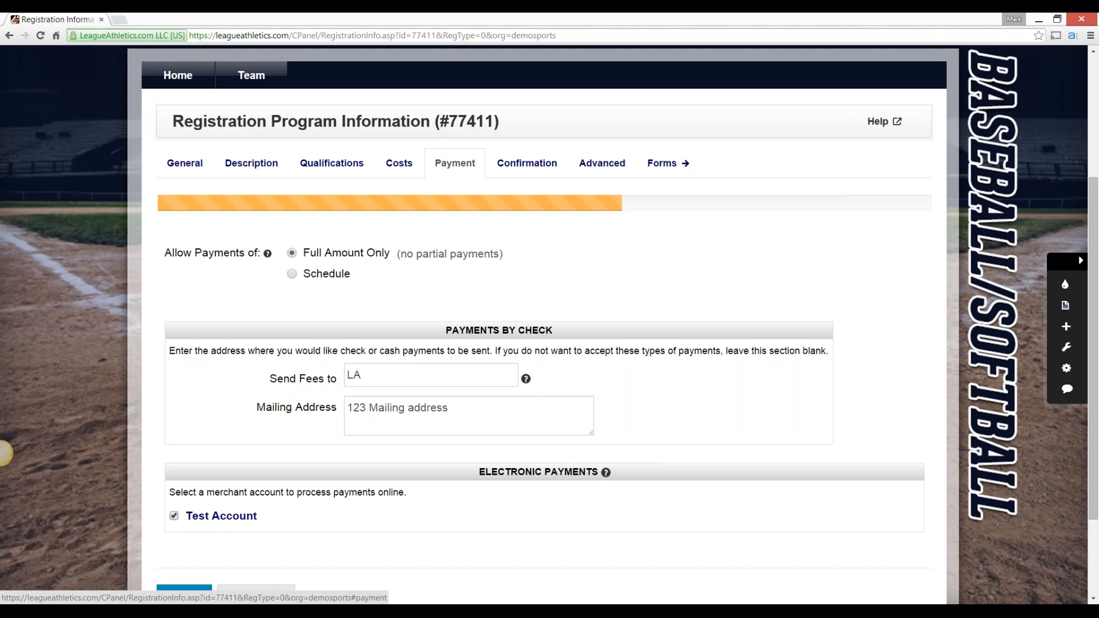
click(292, 274)
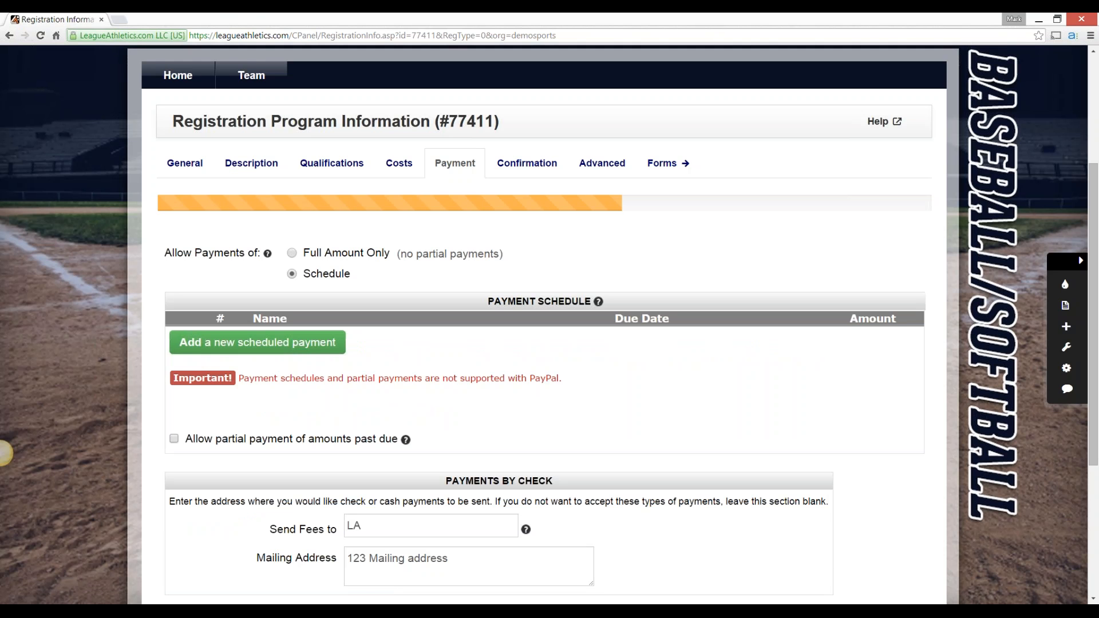
click(257, 343)
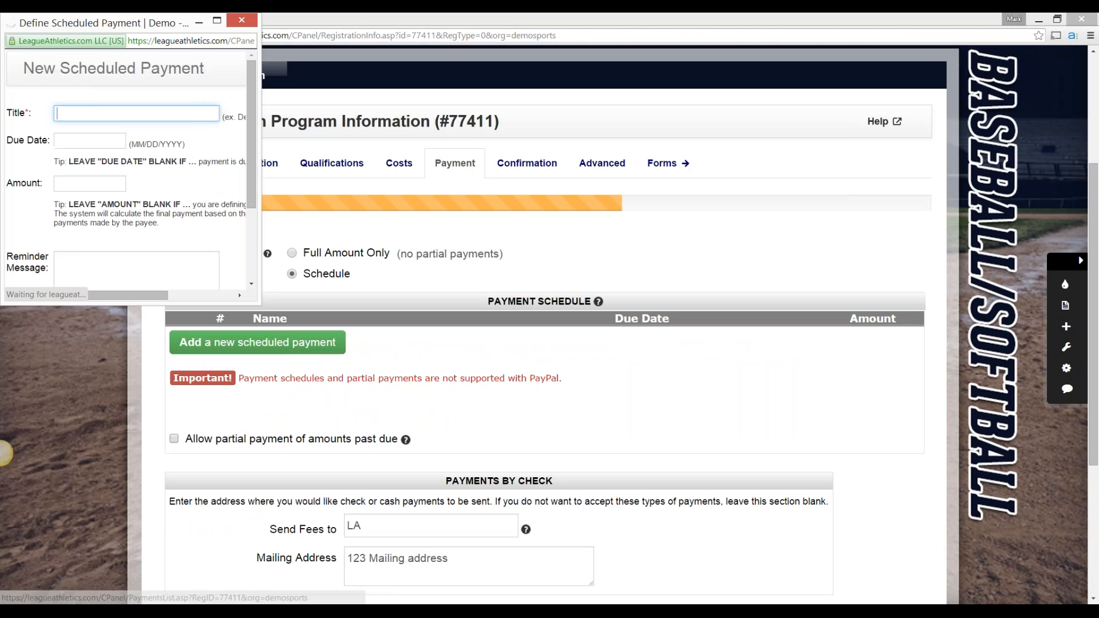
text(Deposit)
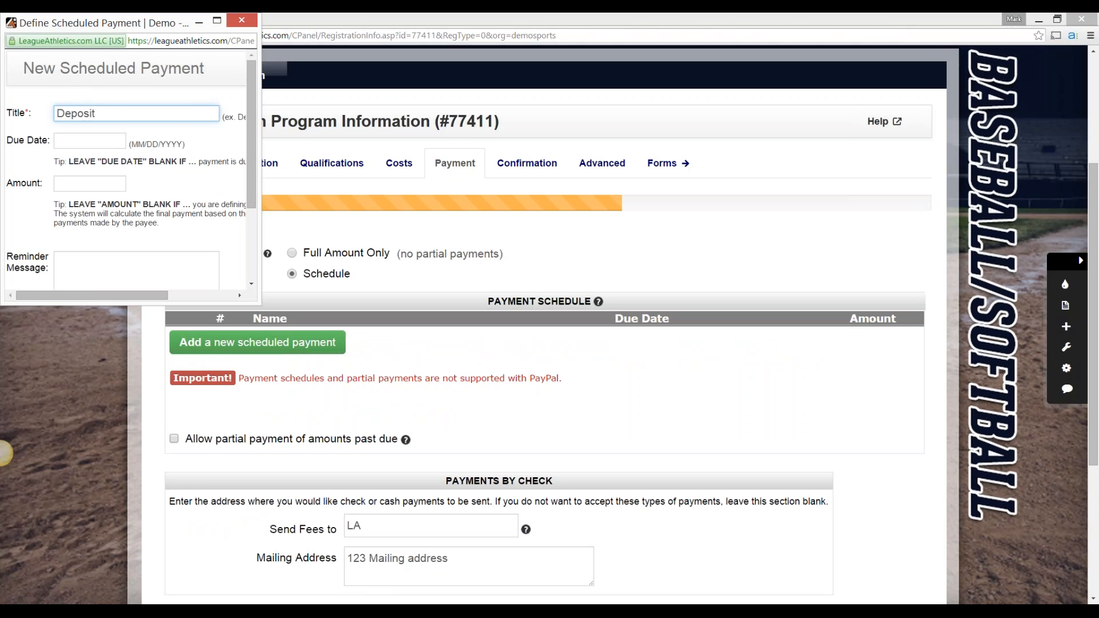
key(Tab)
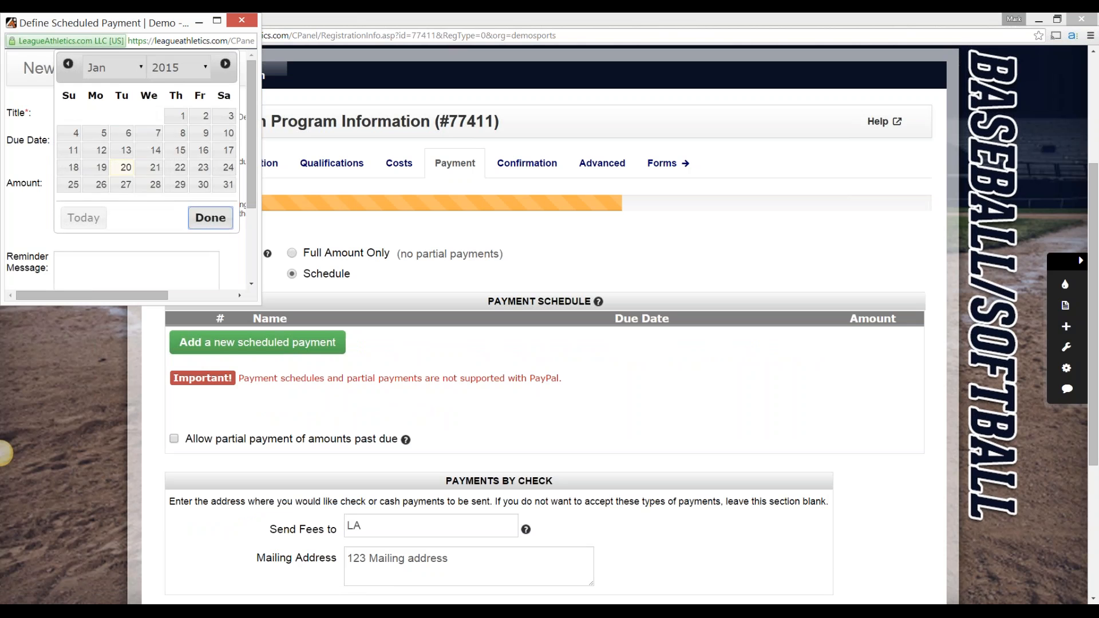
click(211, 218)
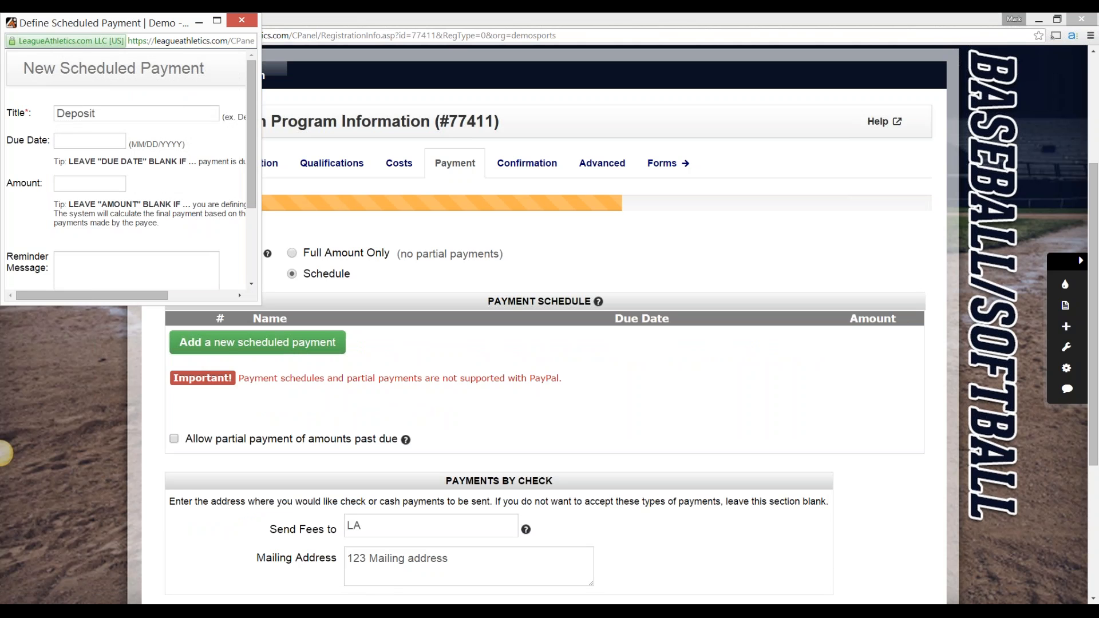
key(Tab)
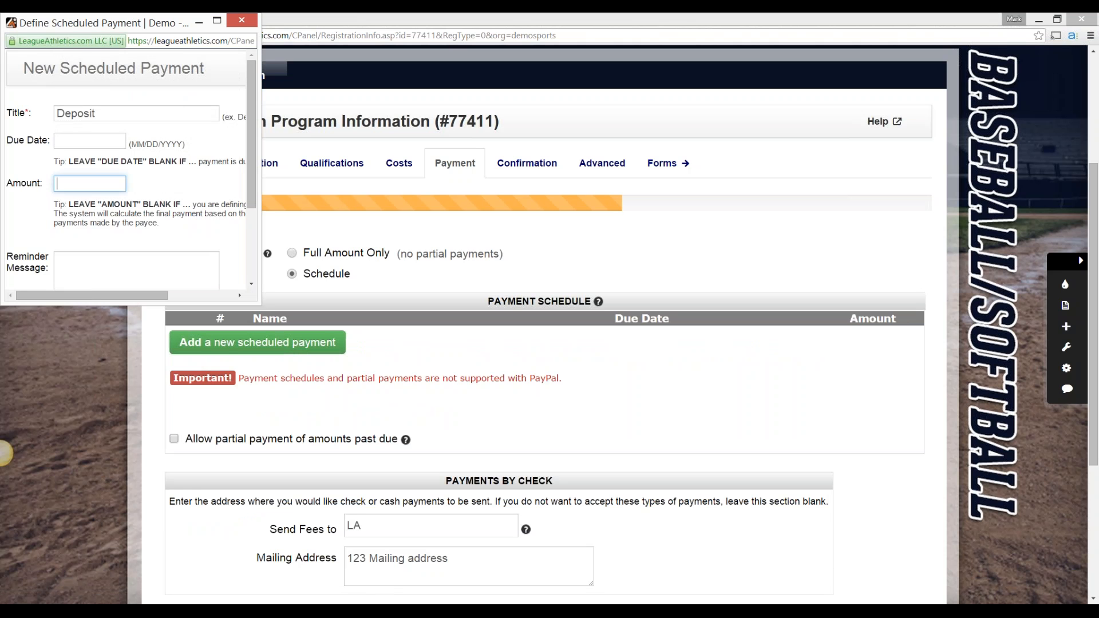
text(10)
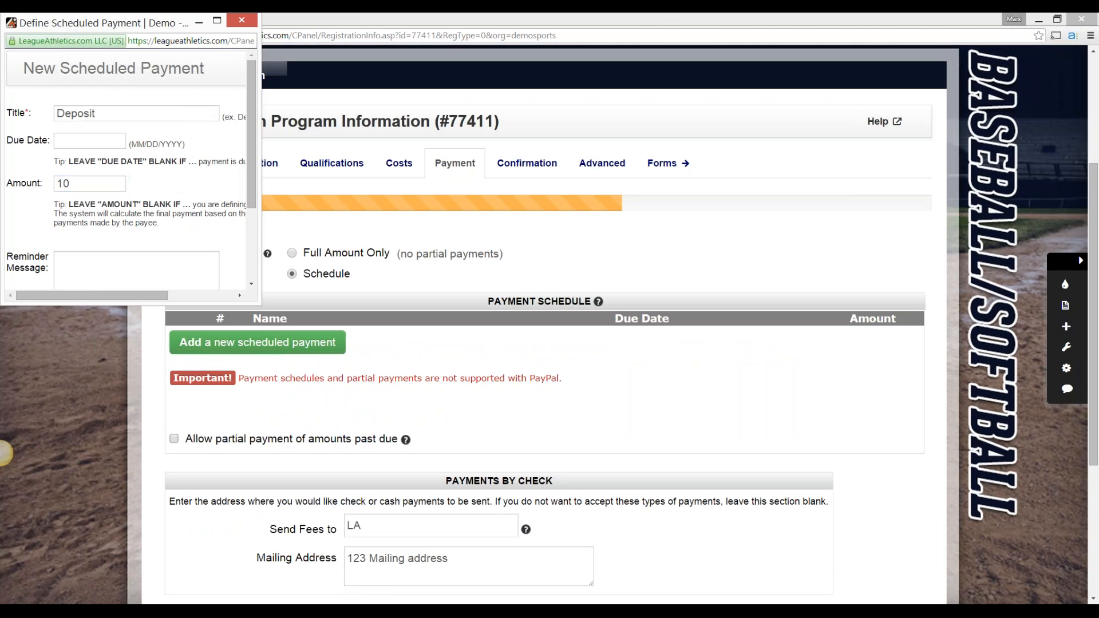
scroll(3, 454, down, 2)
key(Return)
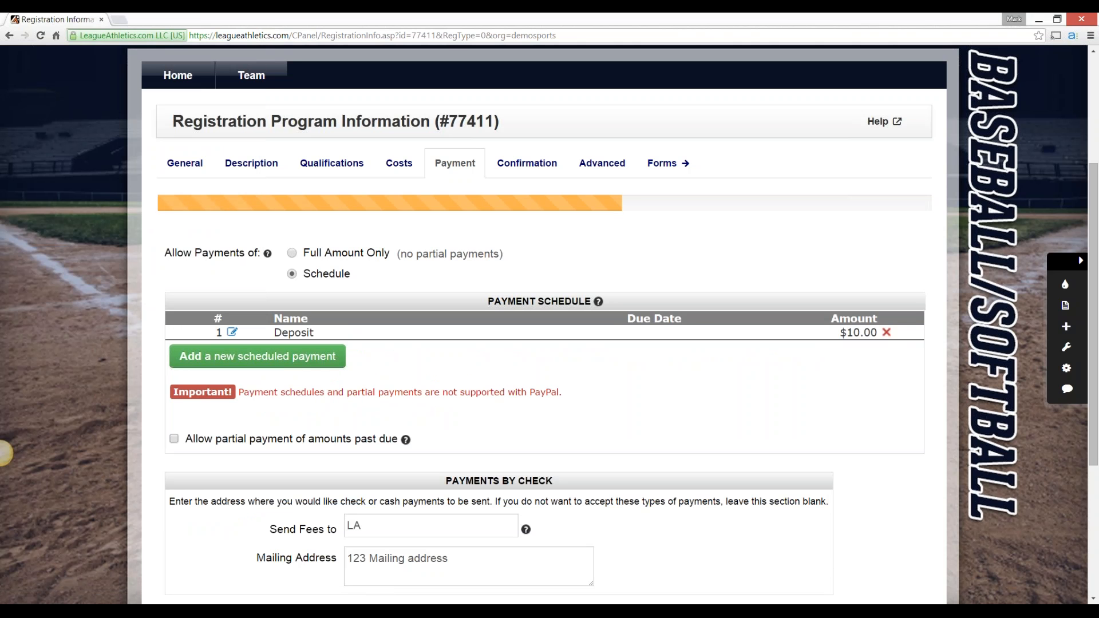
Set the baseball program's Base Cost to 100
click(400, 163)
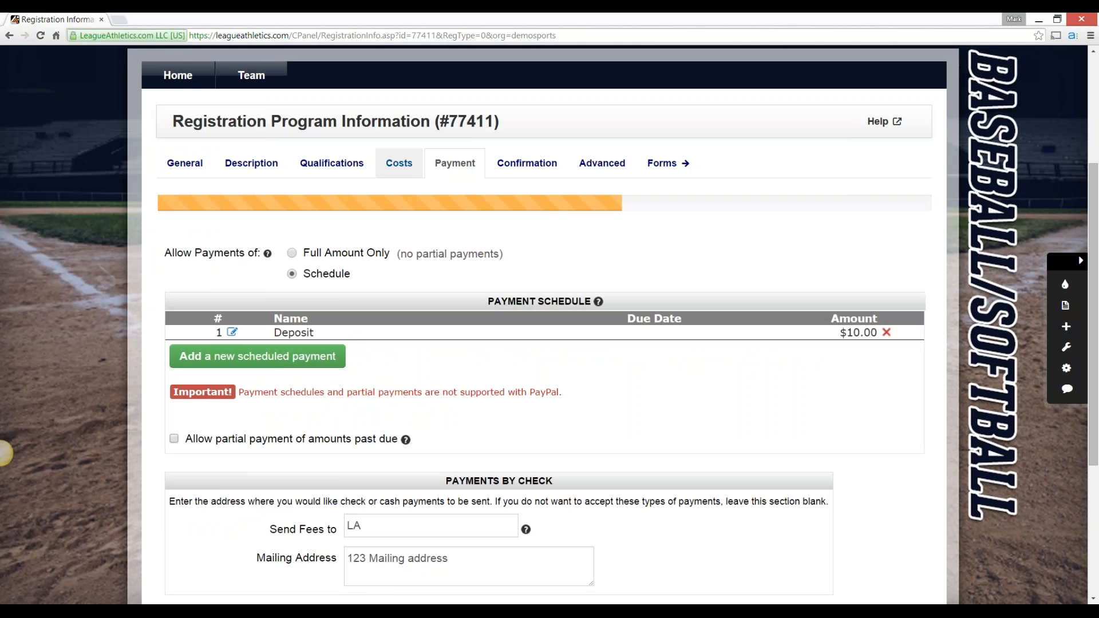
text(00)
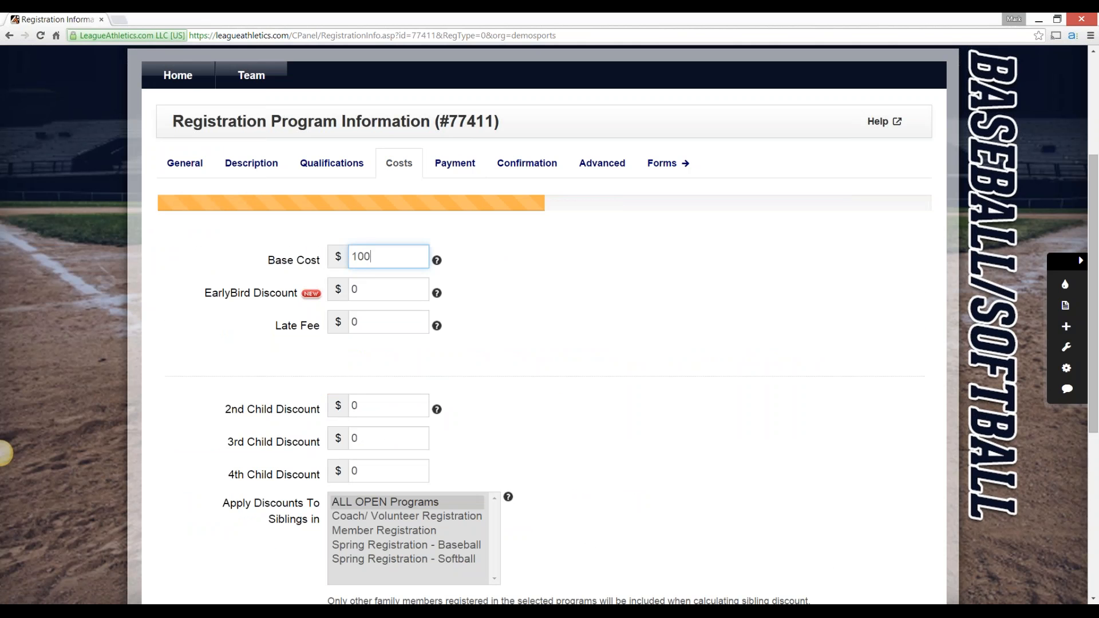
Add a scheduled payment titled Second Installment, due 02/28/2015, with an amount of 30
click(455, 163)
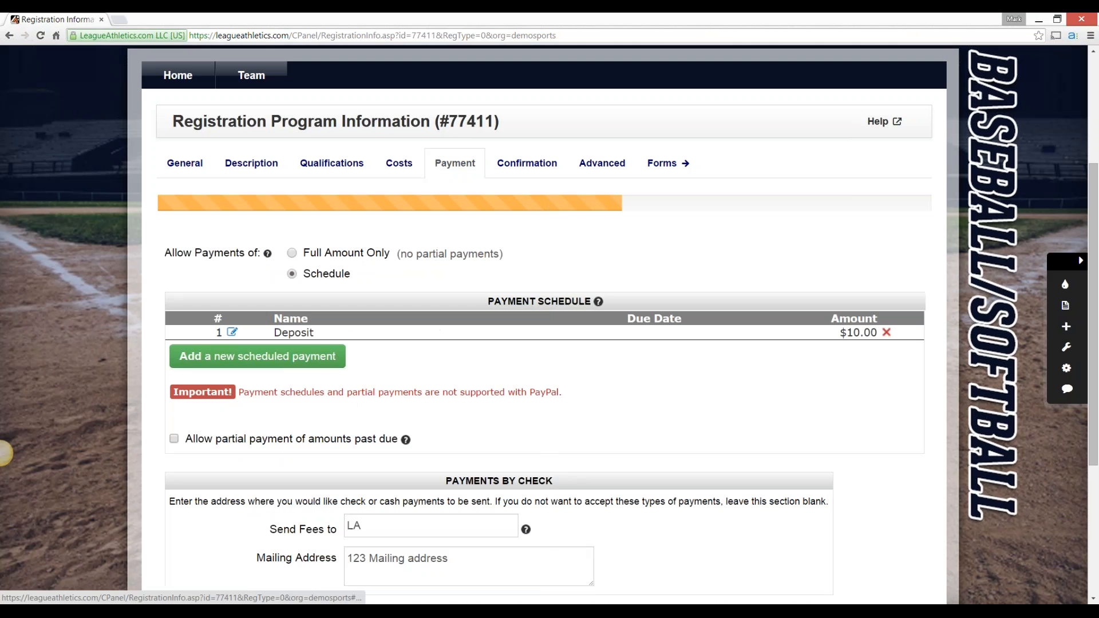
click(258, 356)
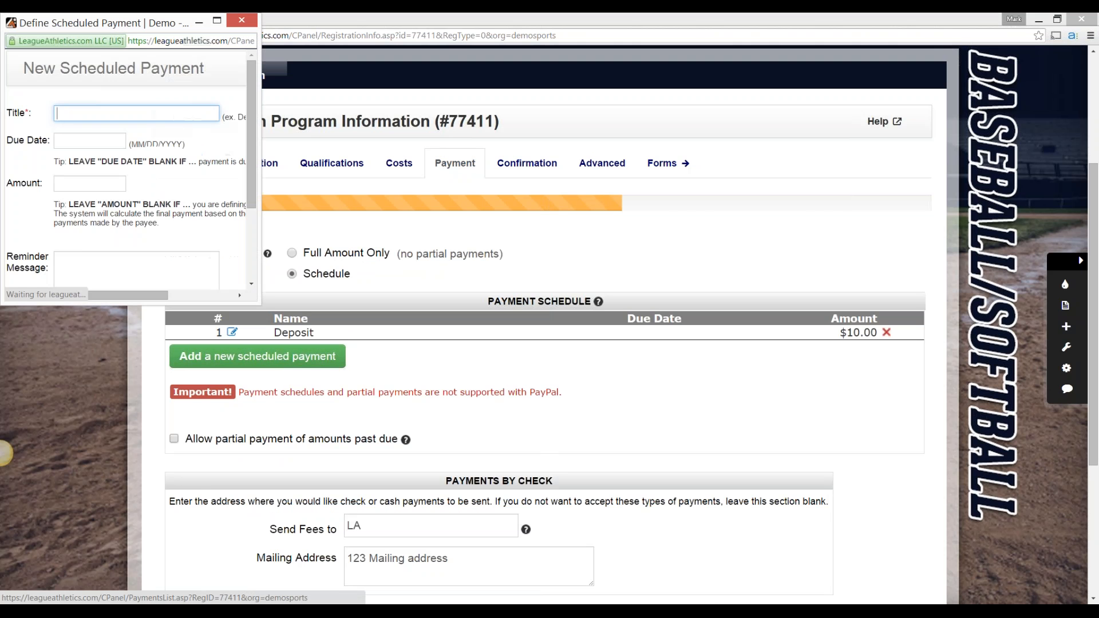
text(Second IN)
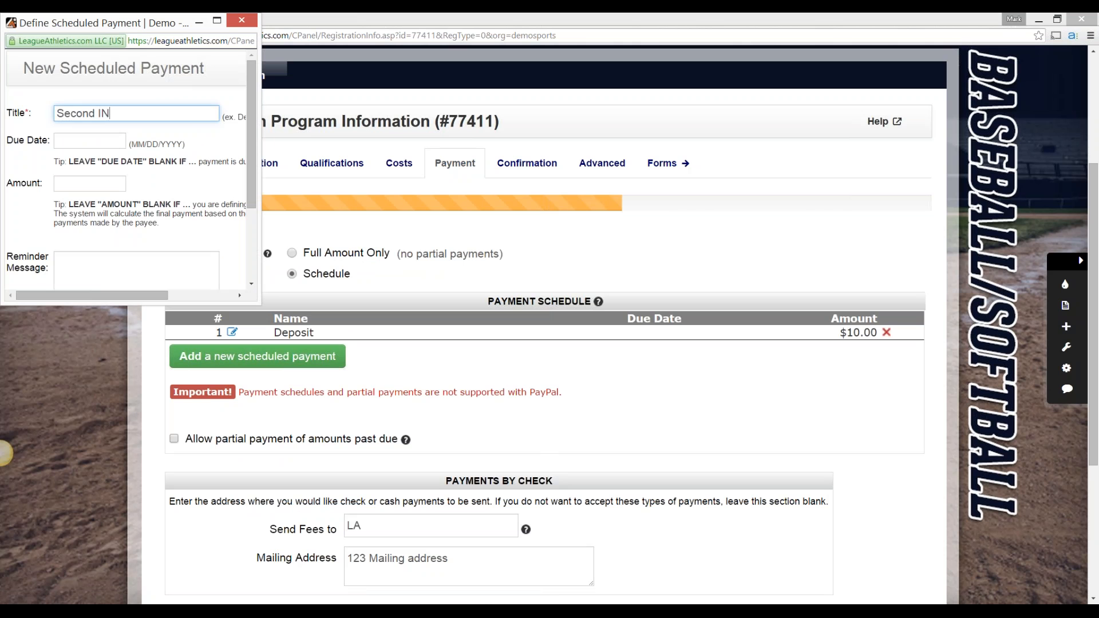
key(BackSpace)
text(nstallment)
key(Tab)
click(225, 64)
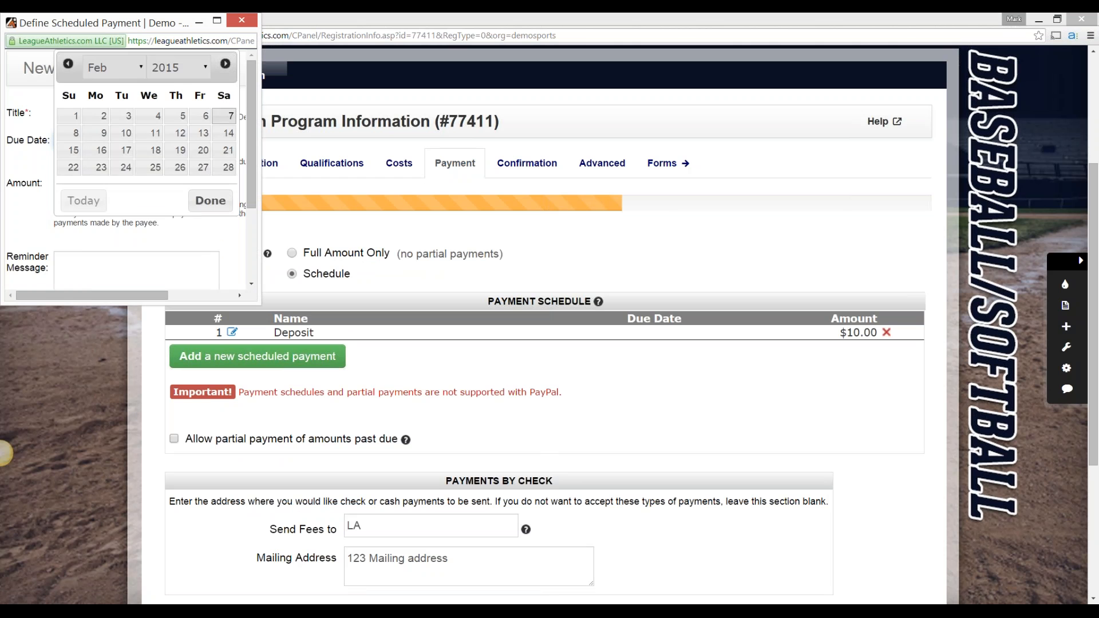
click(228, 167)
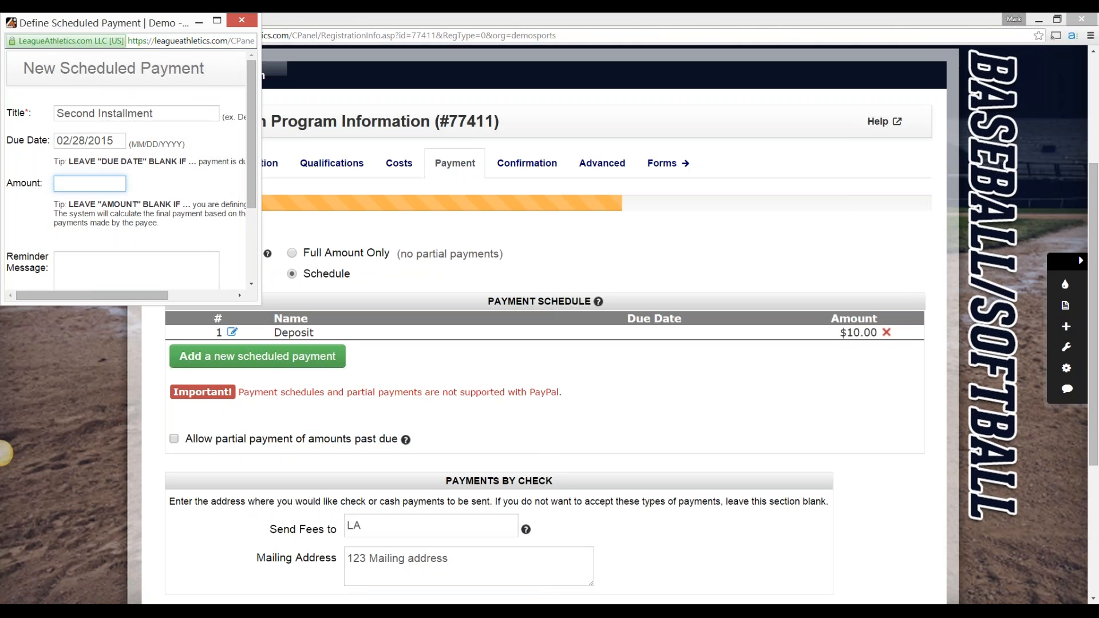
text(30)
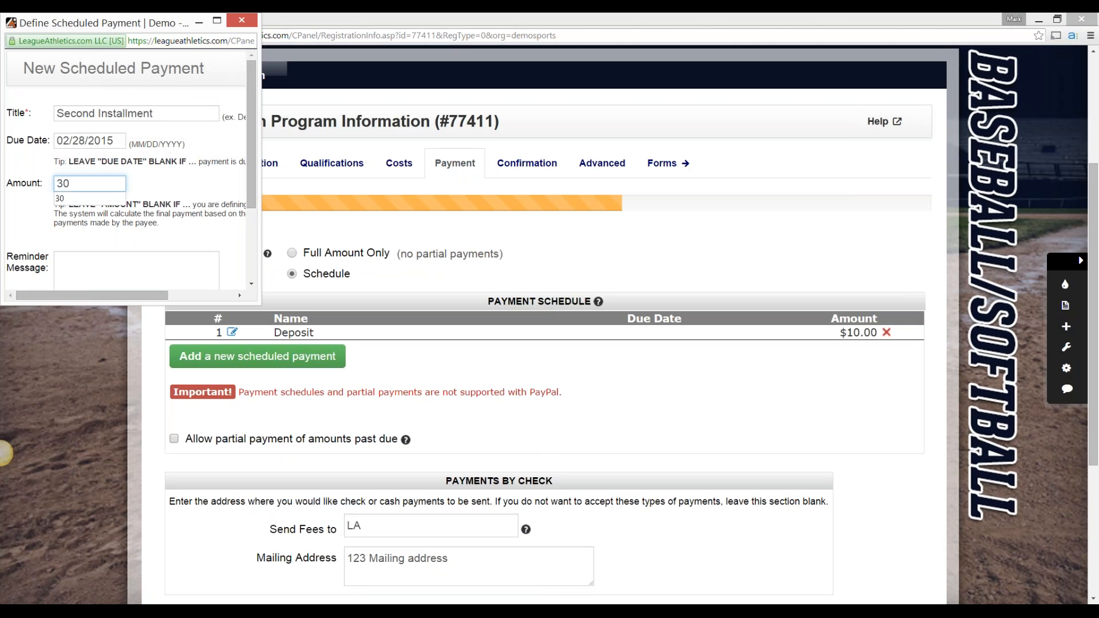
key(Tab)
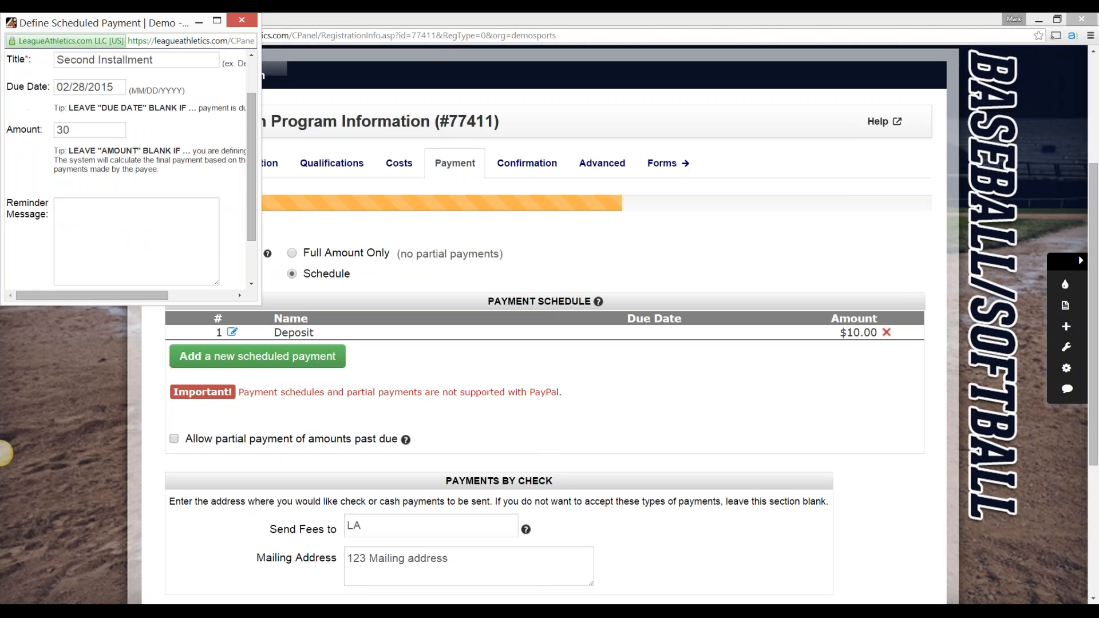
scroll(136, 172, down, 1)
key(Return)
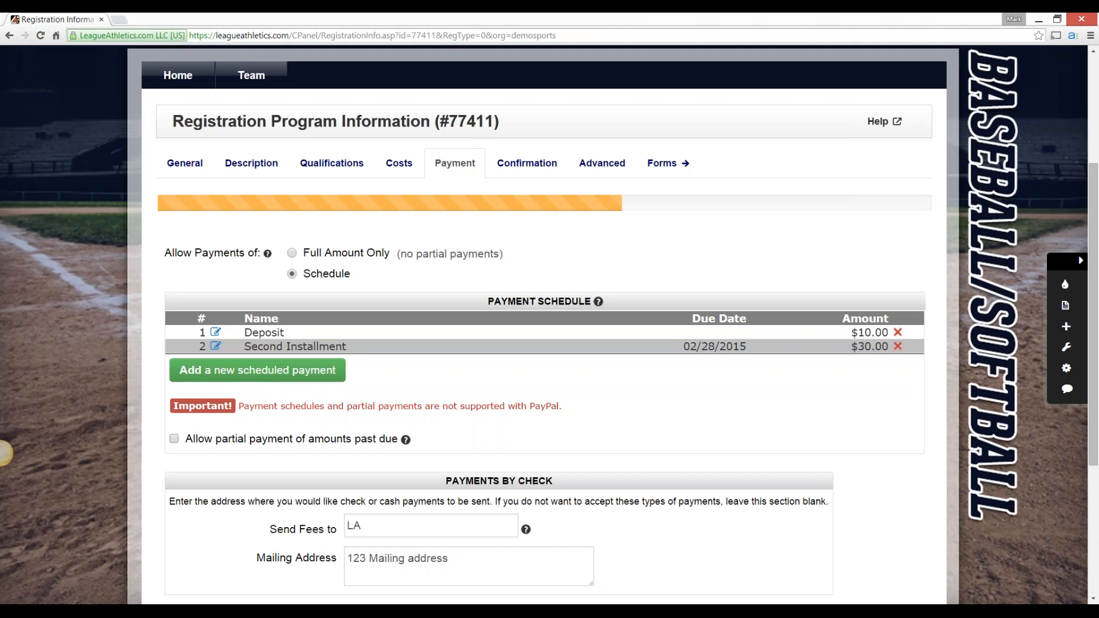
Add a scheduled payment titled Final Payment, due 03/31/2015, leaving the amount blank, and allow partial payment of amounts past due
click(258, 371)
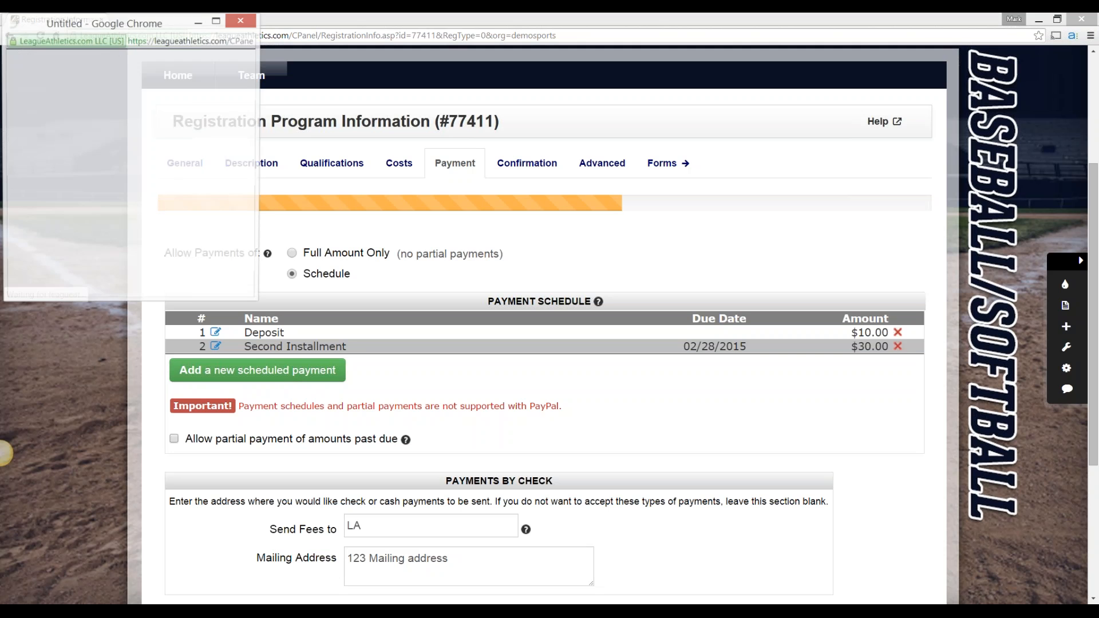
text(Final Payment)
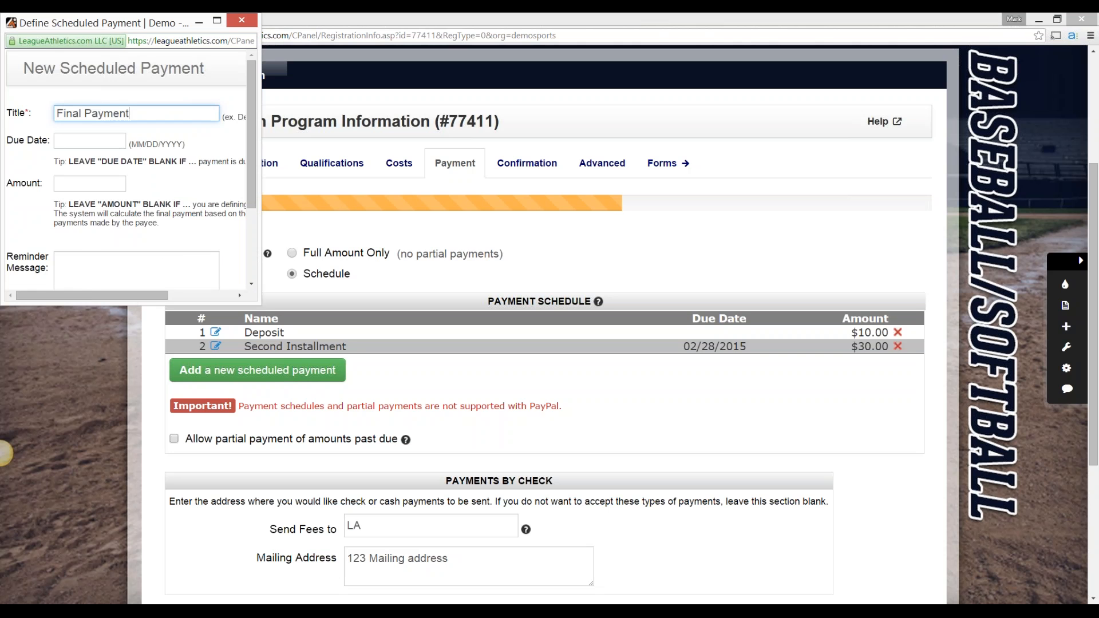
key(Tab)
click(225, 64)
click(226, 65)
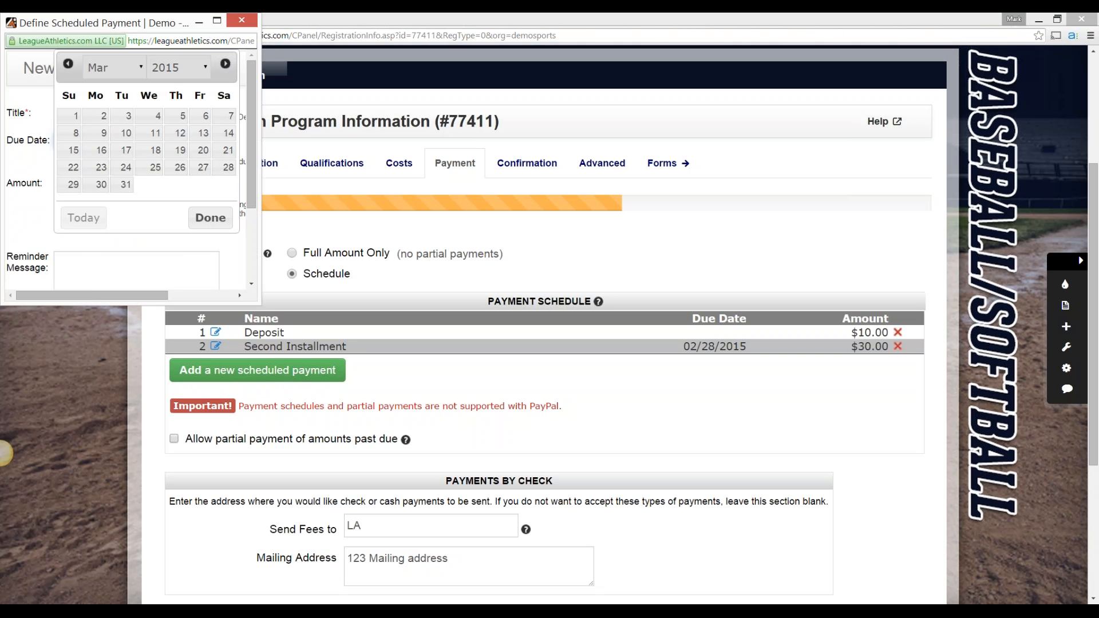
click(122, 184)
click(114, 184)
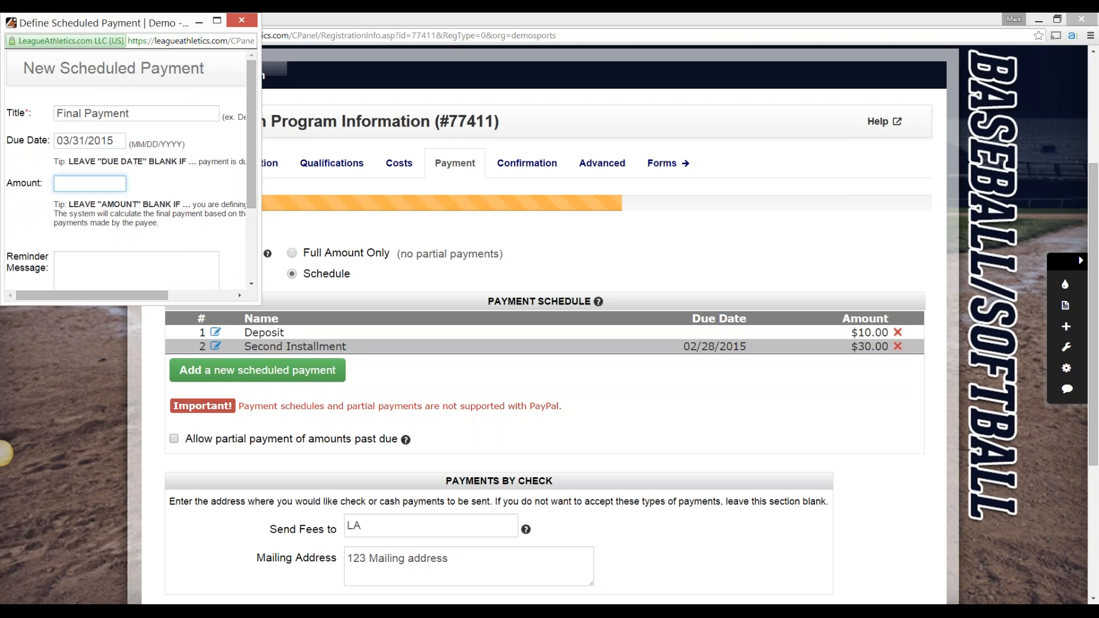
scroll(126, 172, down, 3)
click(177, 262)
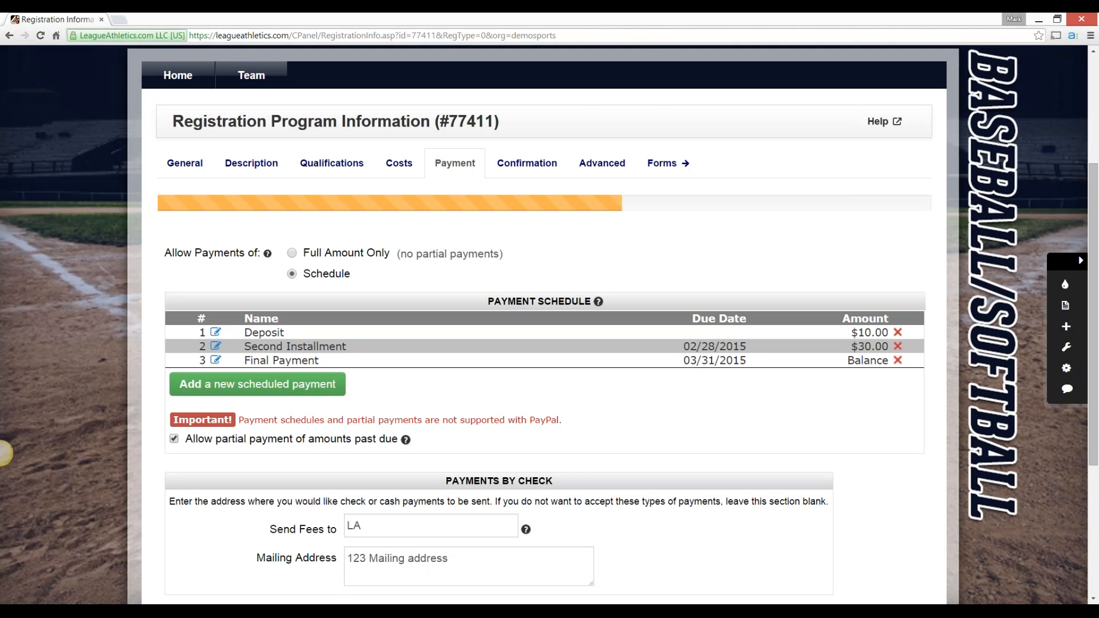
Delete the Deposit, Second Installment and Final Payment entries from the payment schedule, and allow payments of the full amount only
click(898, 346)
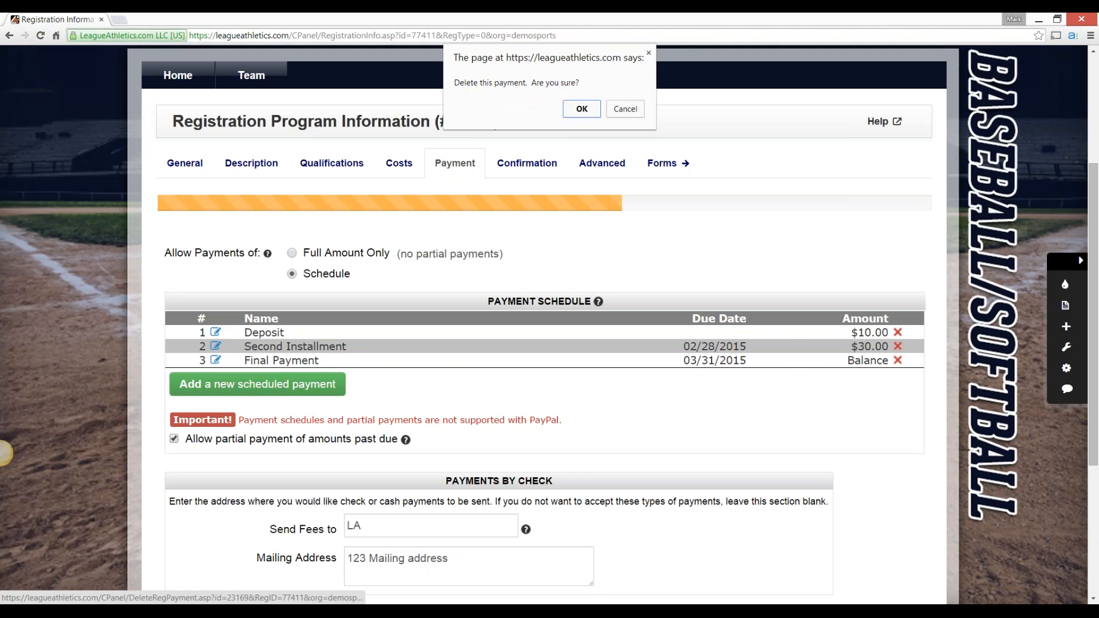
key(Return)
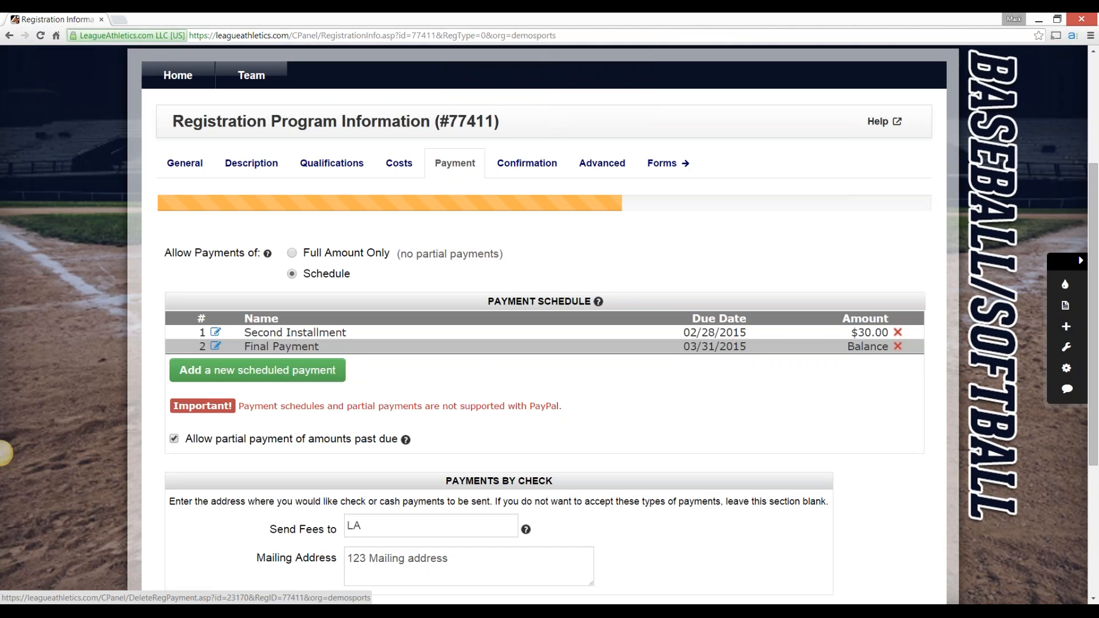
click(898, 347)
key(Return)
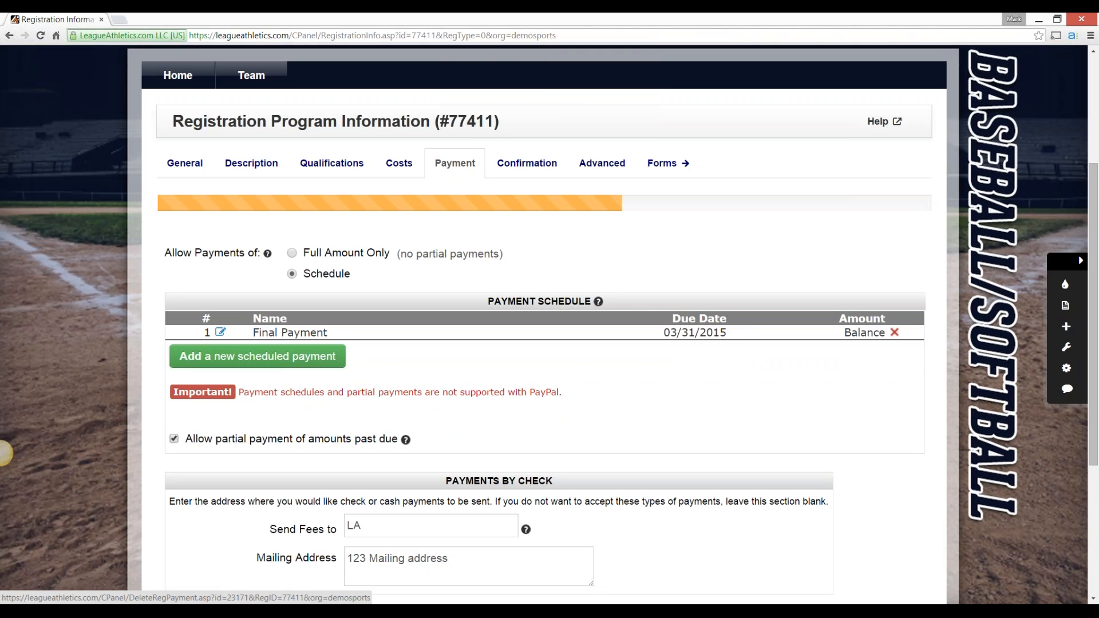
click(895, 333)
key(Return)
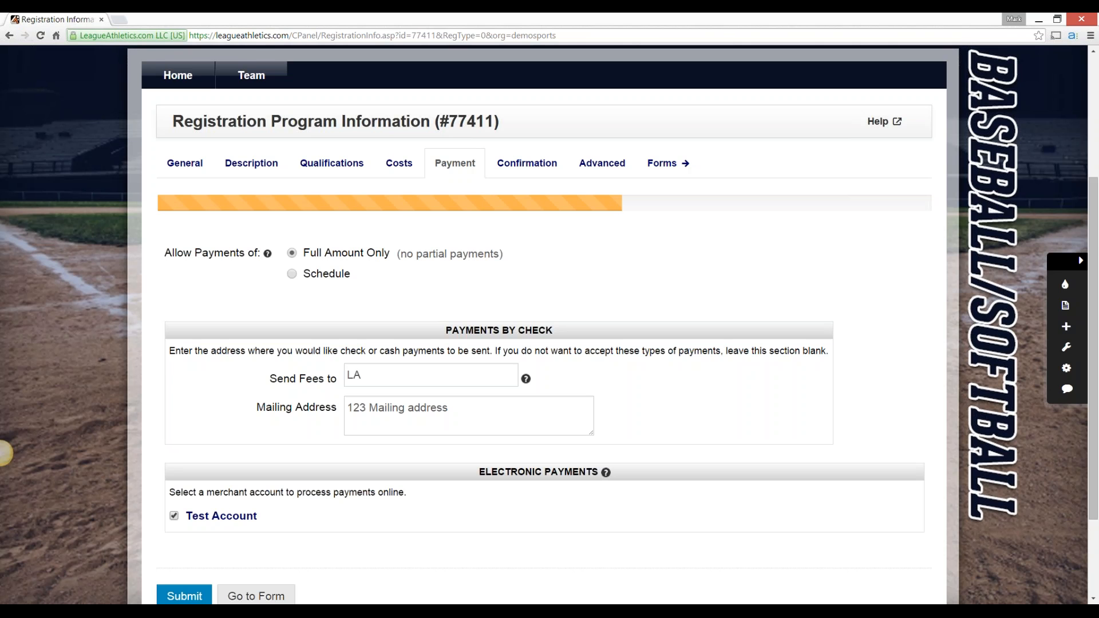
Review the payments by check section and the merchant account option for electronic payments
scroll(4, 453, down, 2)
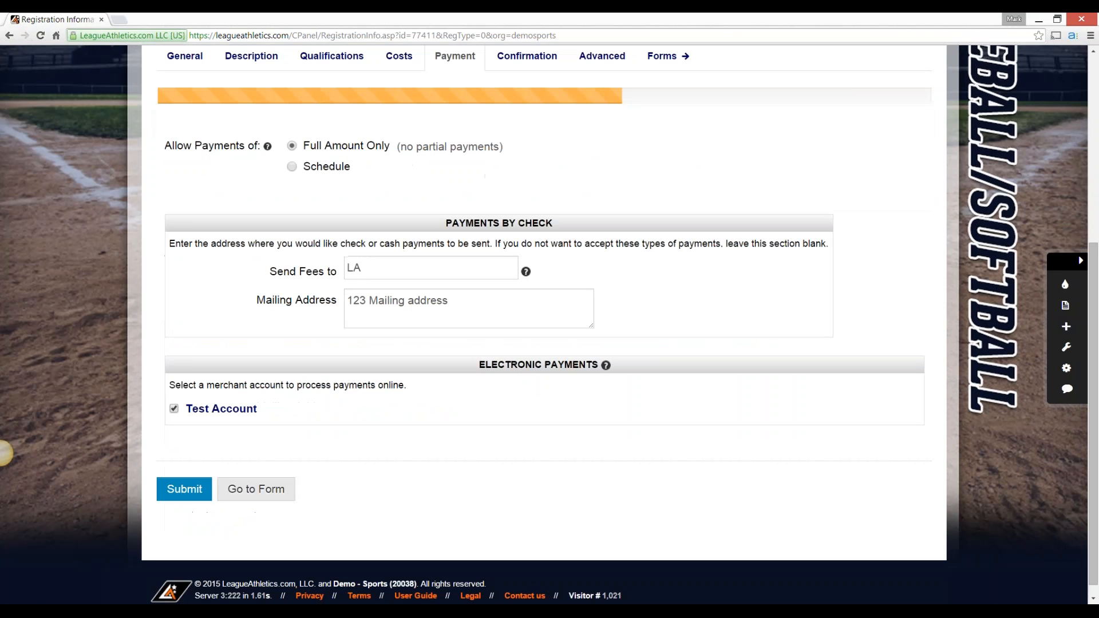
drag(445, 224, 553, 224)
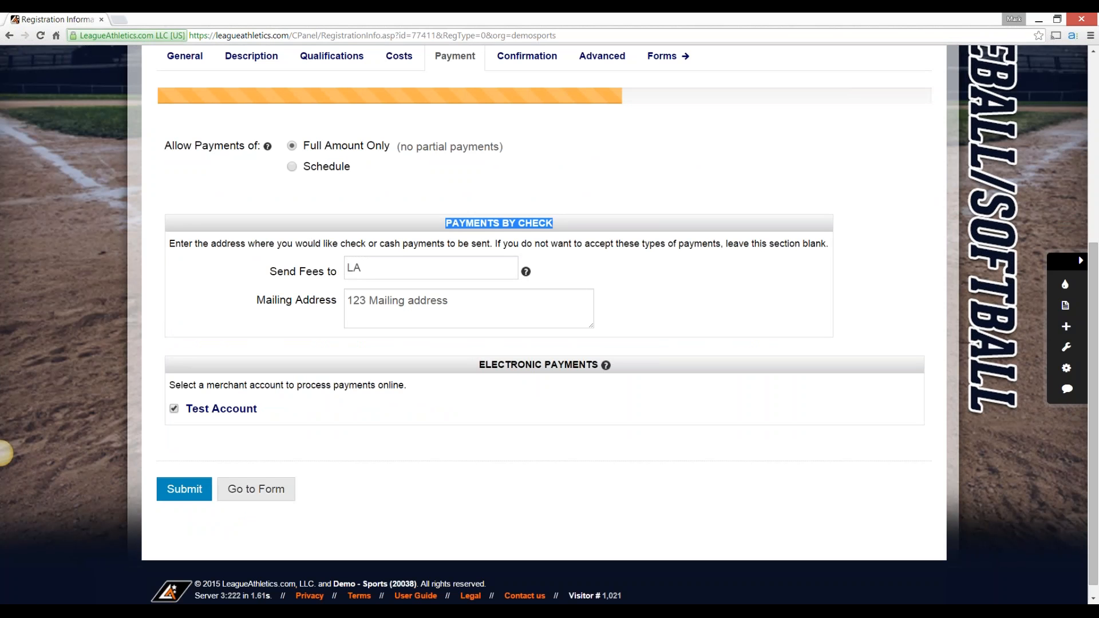
click(4, 453)
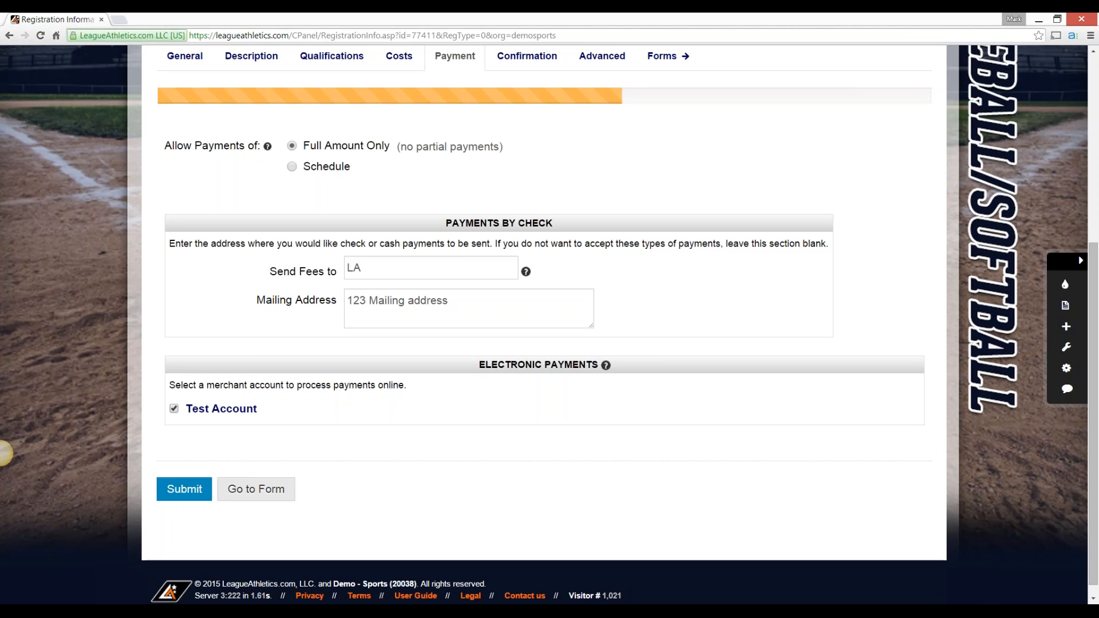
scroll(3, 453, up, 1)
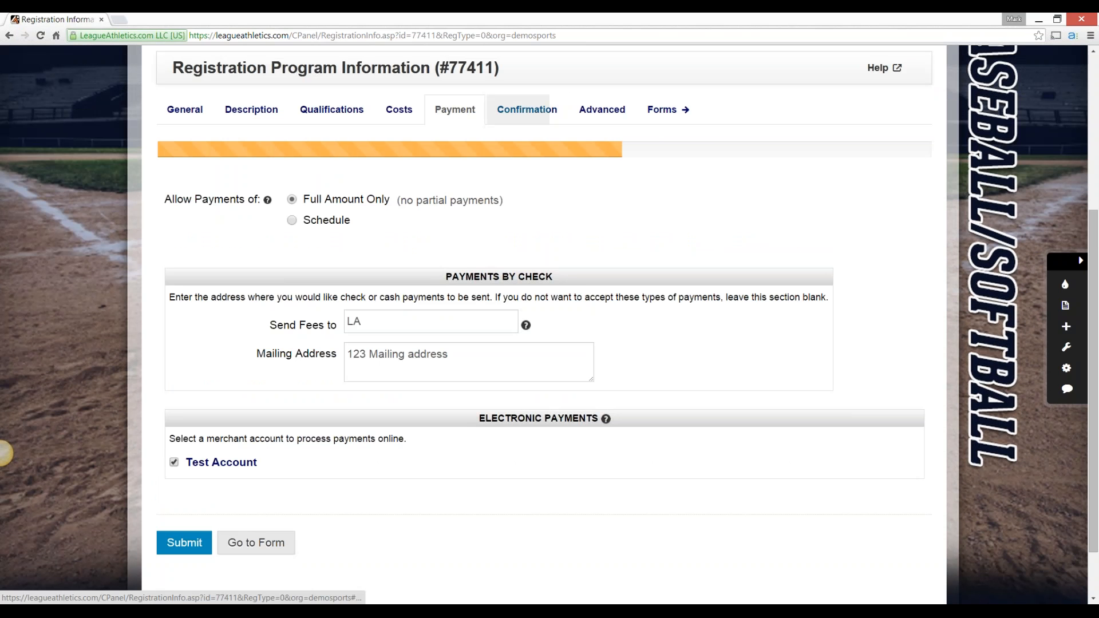
Review the confirmation message, and examine the available program categories in the advanced settings without changing the selection
click(527, 109)
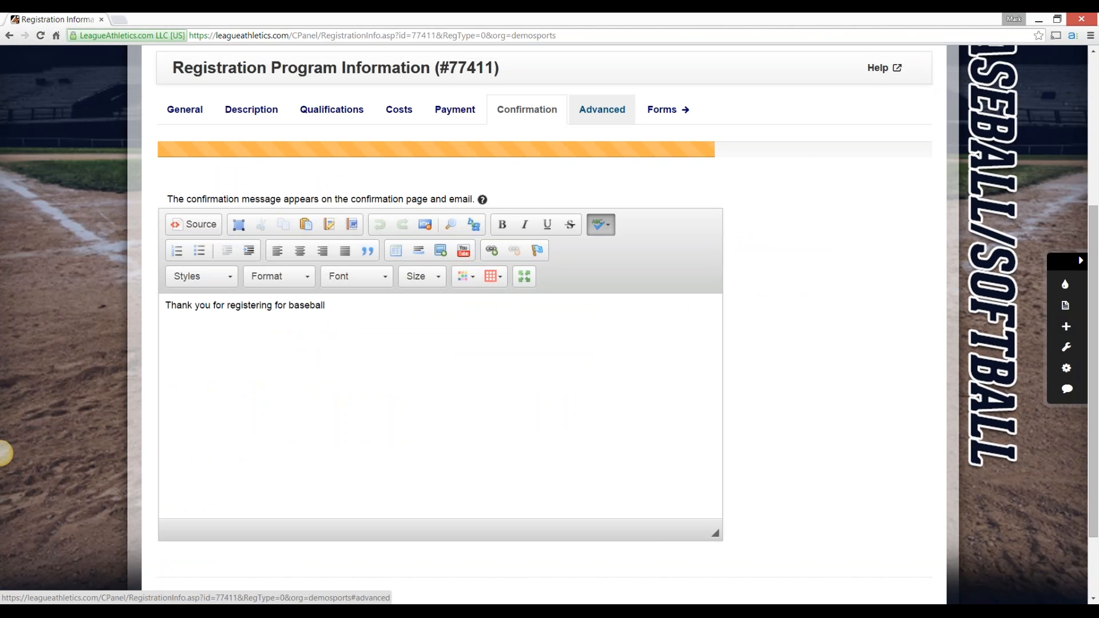
click(602, 110)
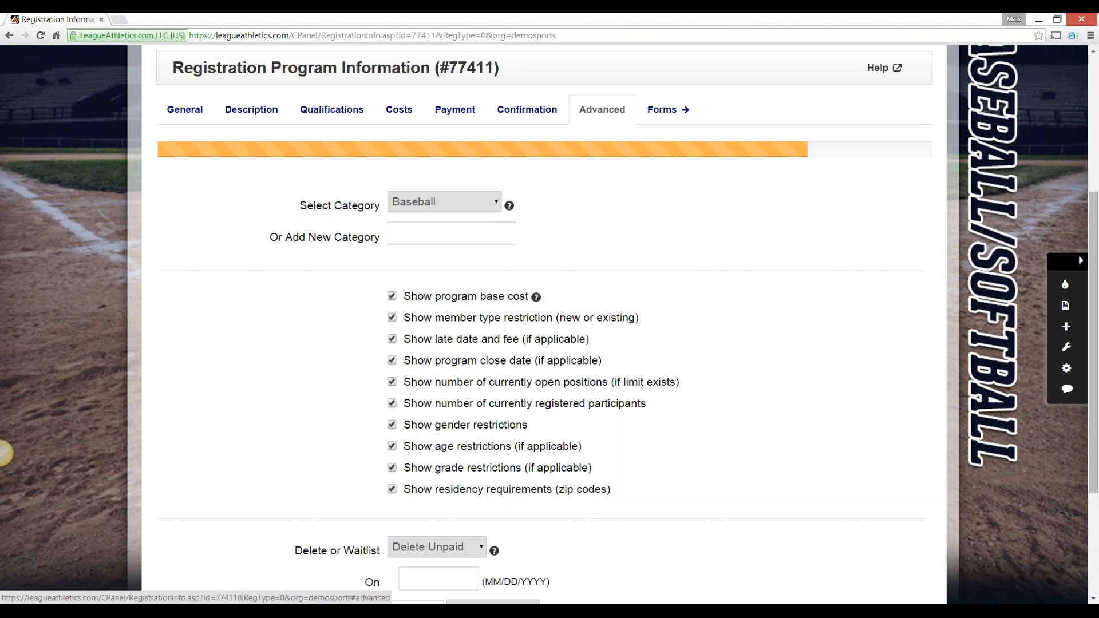
click(444, 202)
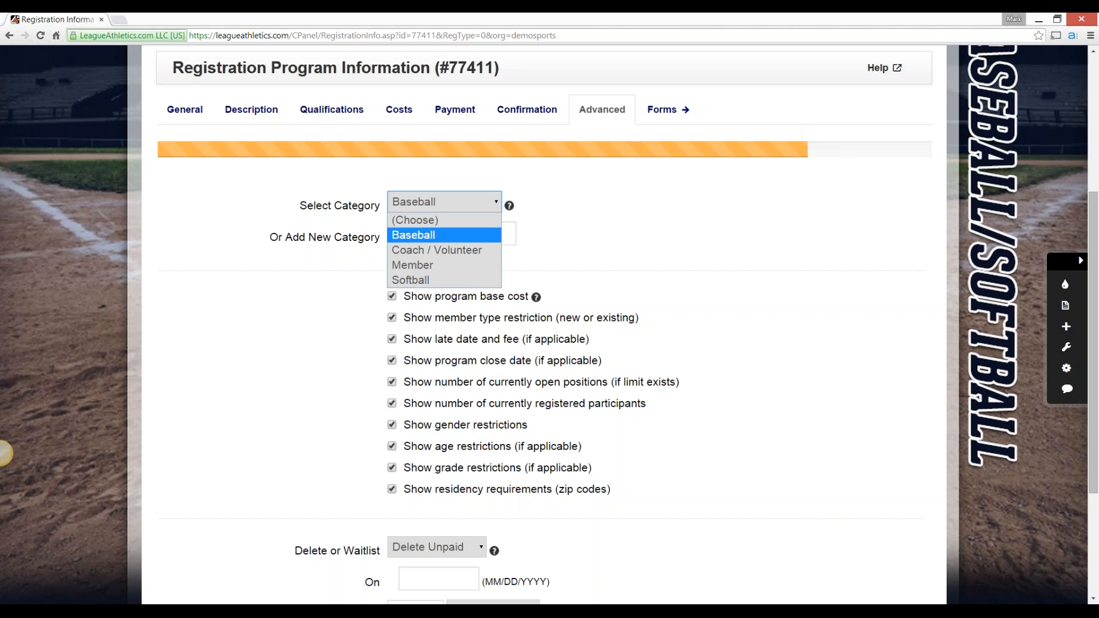
double_click(357, 206)
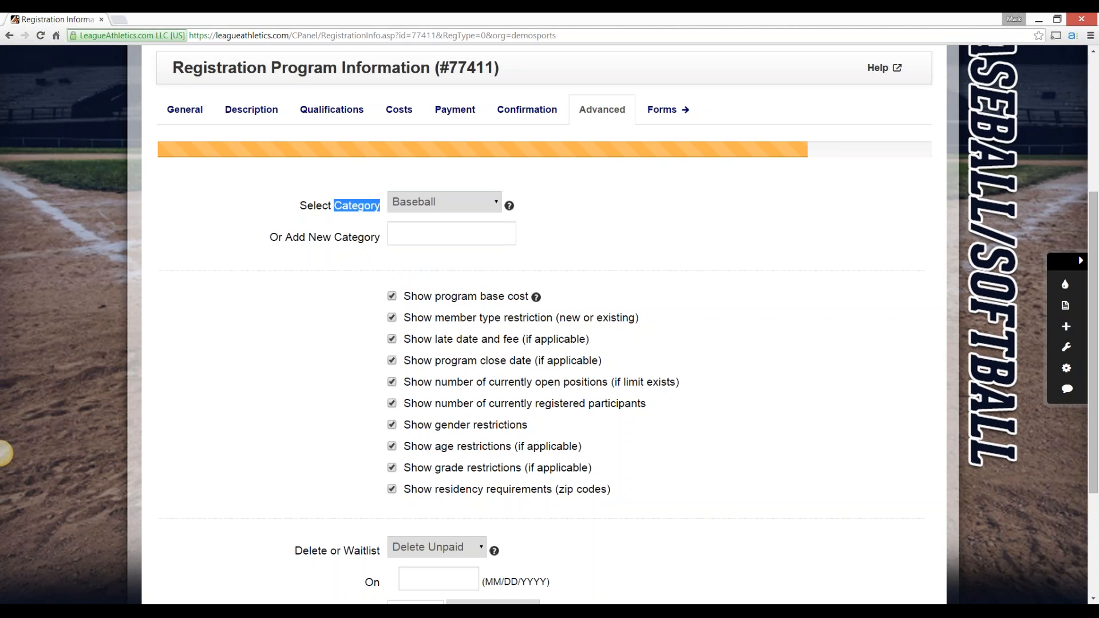
click(358, 206)
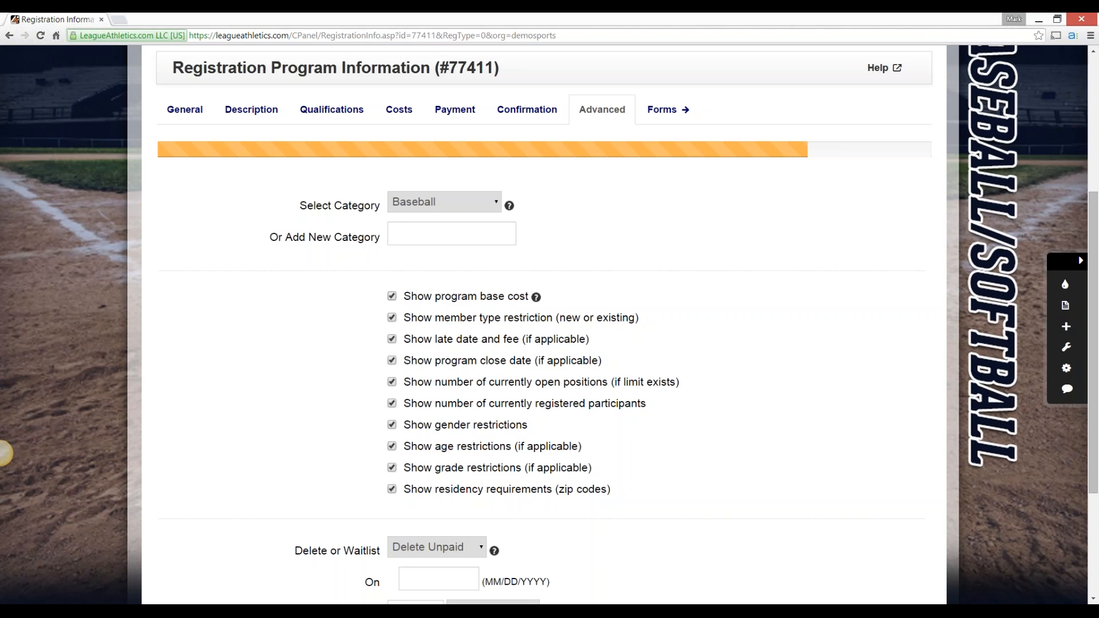
Check the program's cost settings and examine the display options in the advanced settings
click(399, 109)
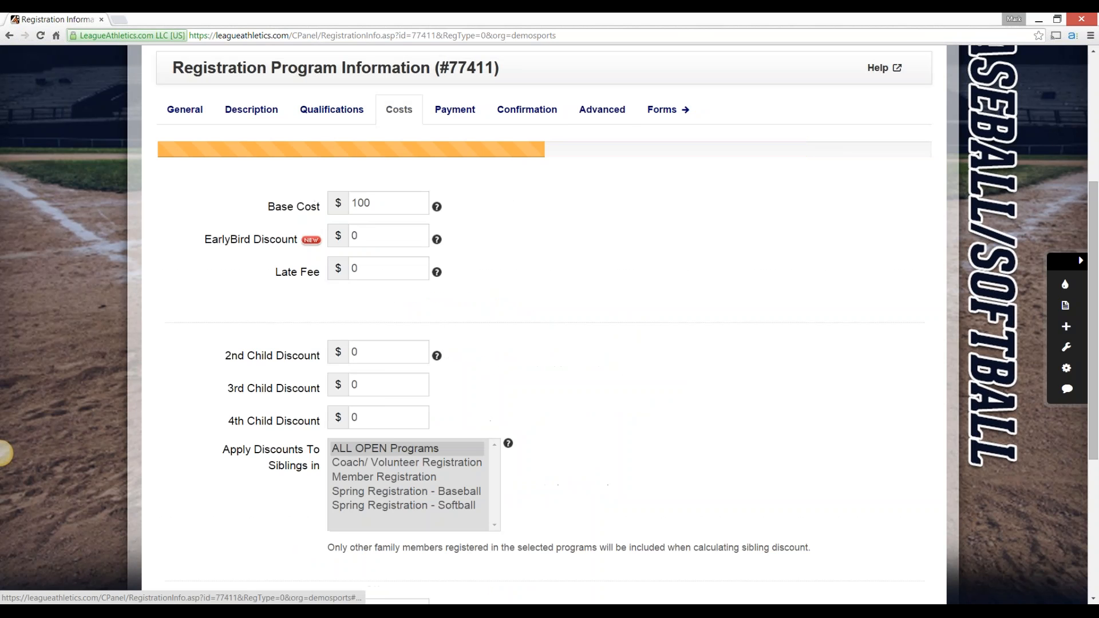
click(602, 109)
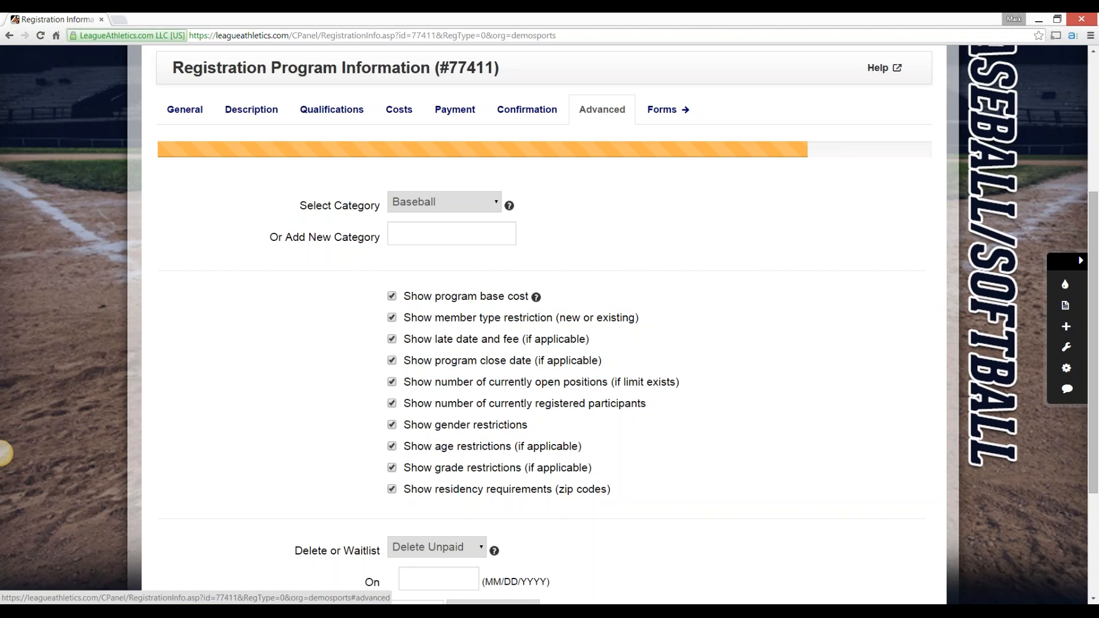
scroll(5, 453, down, 3)
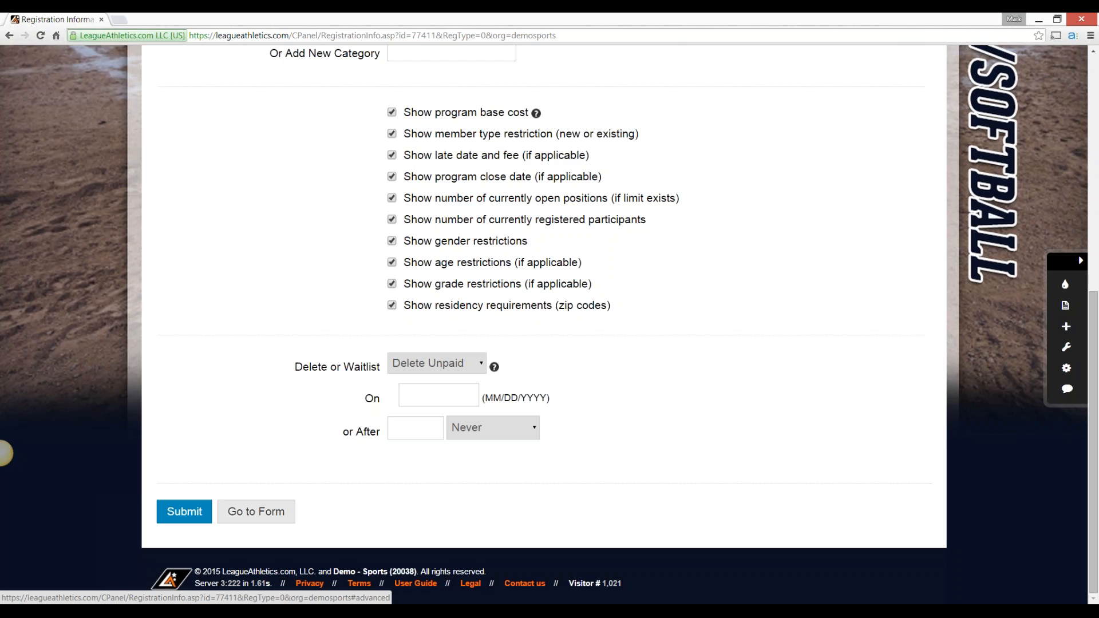
Try waitlisting unpaid registrations with the timing set to Session Ends, and switch the action to Delete Unpaid
click(437, 364)
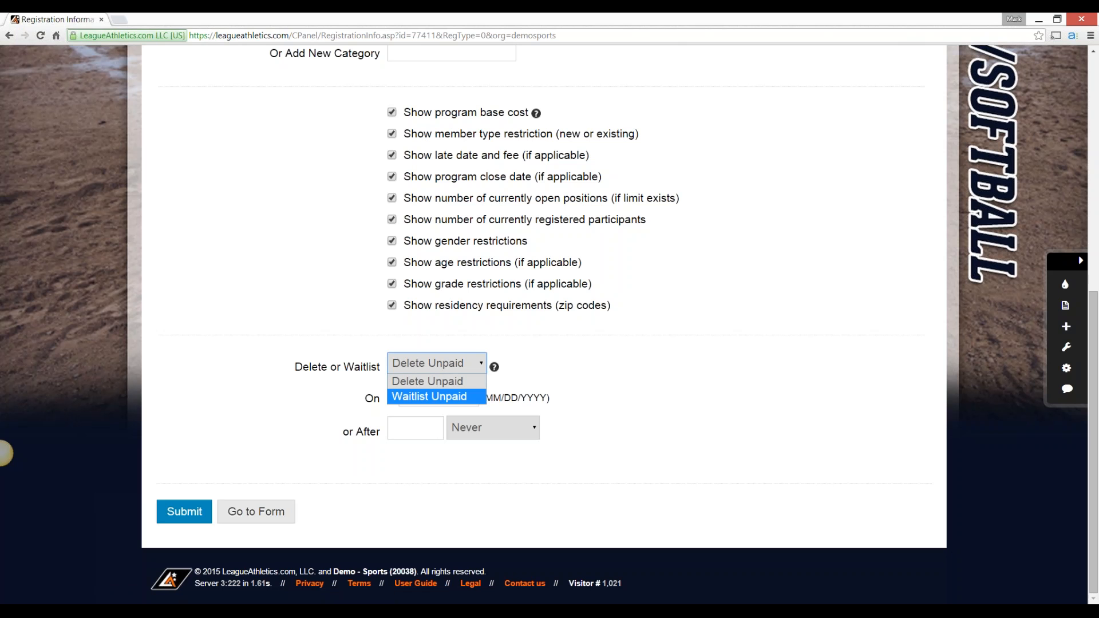
click(430, 397)
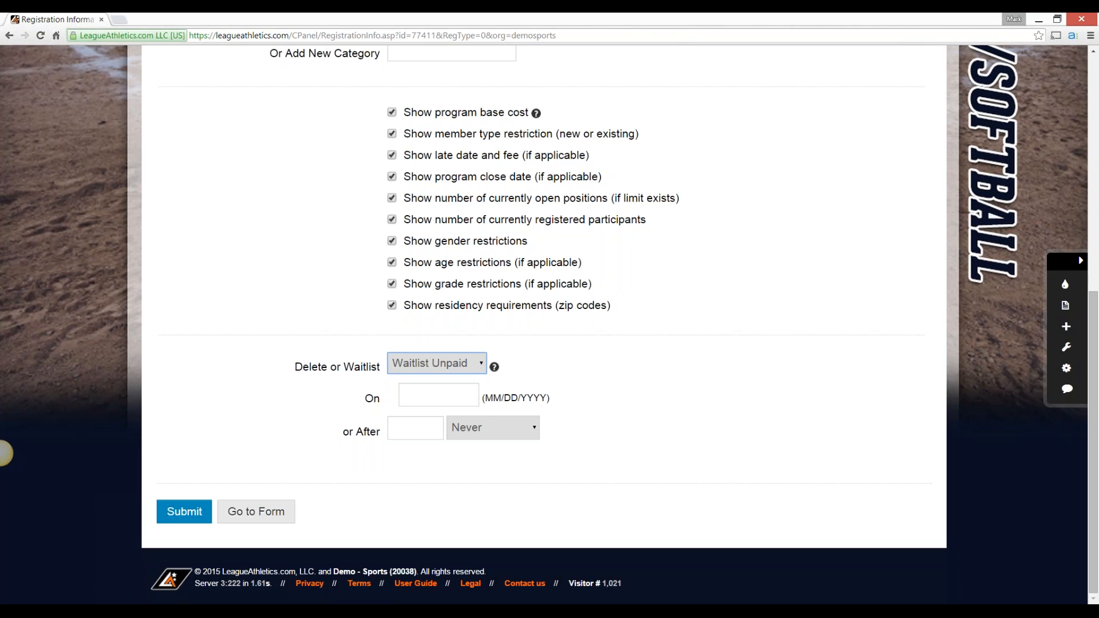
click(493, 428)
click(486, 462)
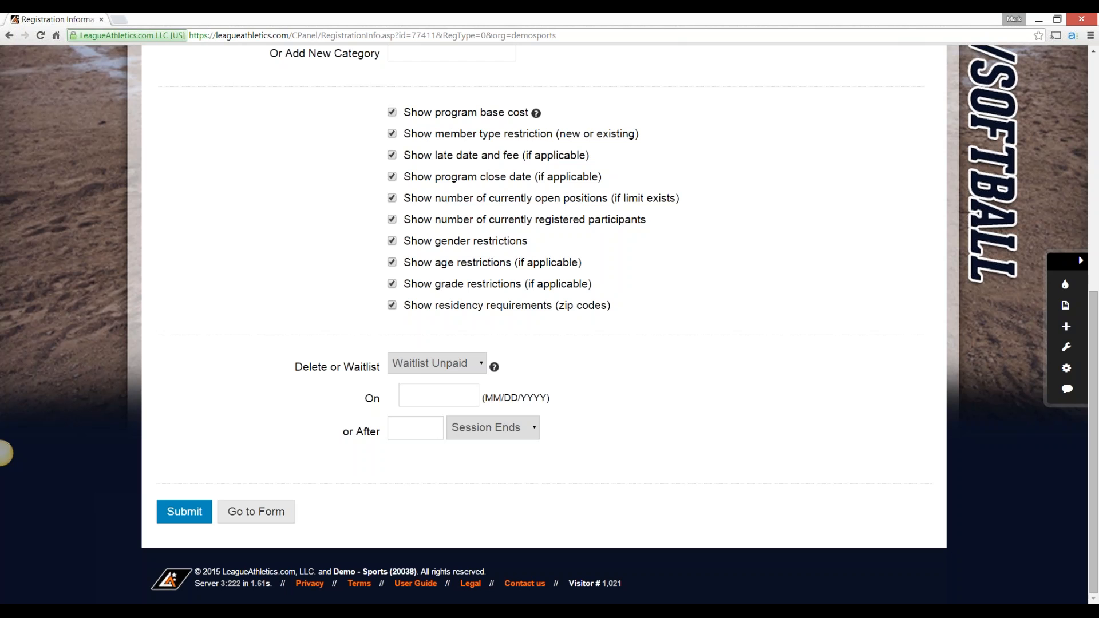
click(438, 363)
click(436, 381)
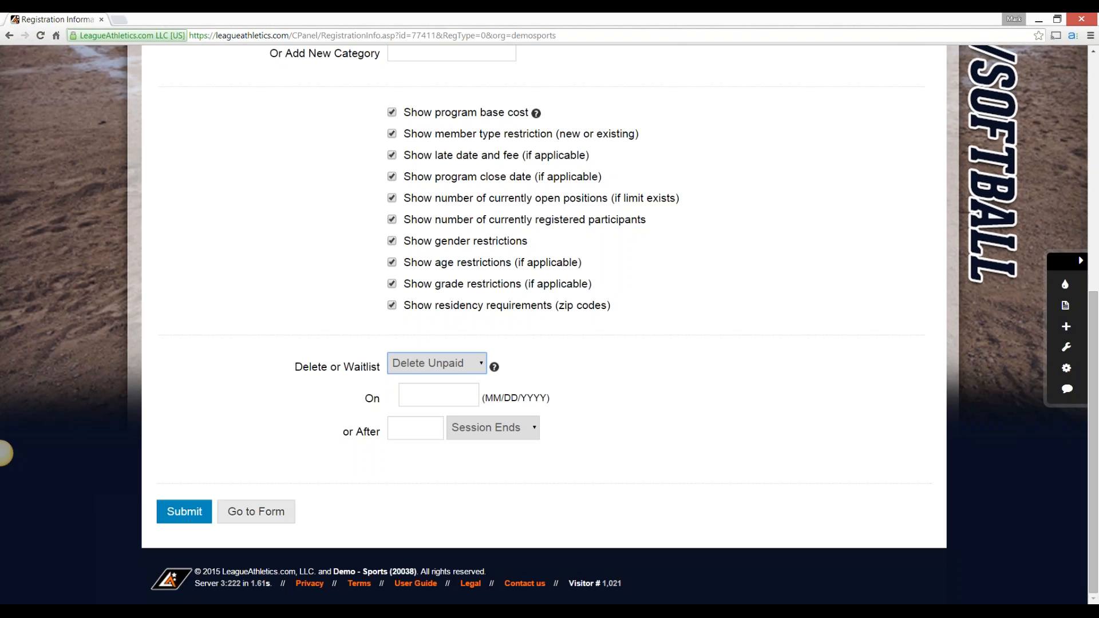
Set the action for unpaid registrations to Waitlist Unpaid and its timing to Never
click(438, 363)
click(429, 397)
click(493, 428)
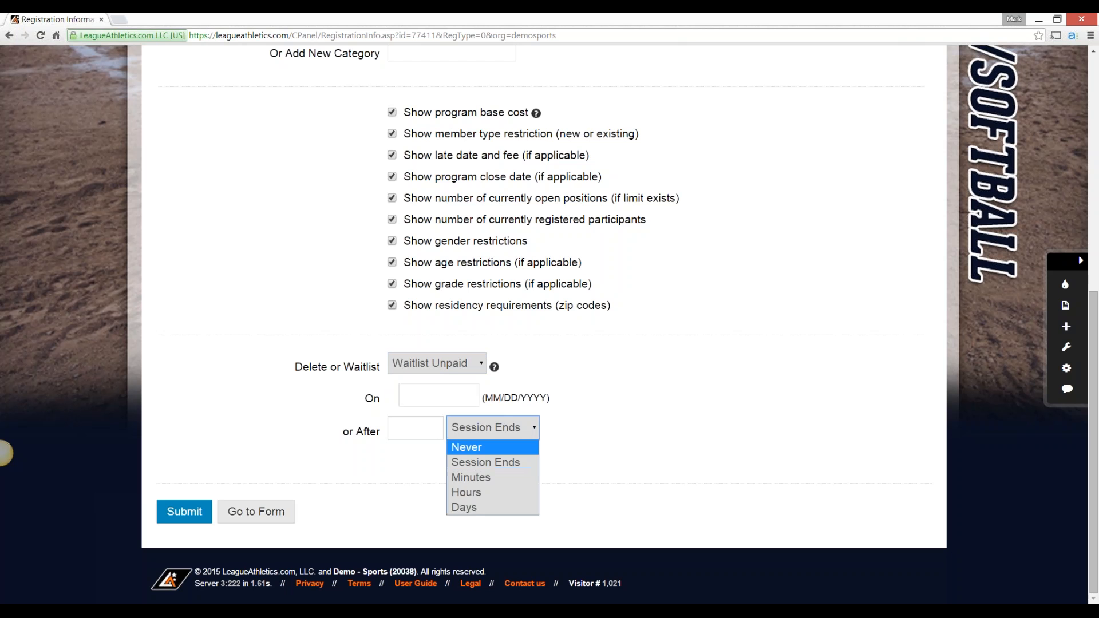
click(481, 447)
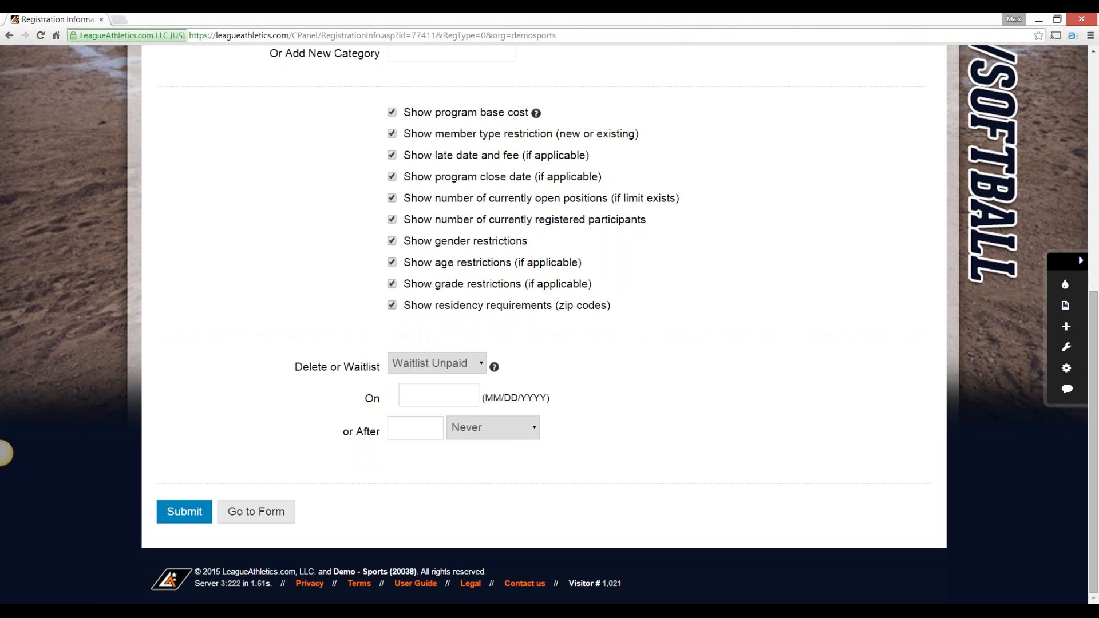
Open the program's registration form builder and review its custom form questions
scroll(3, 454, up, 4)
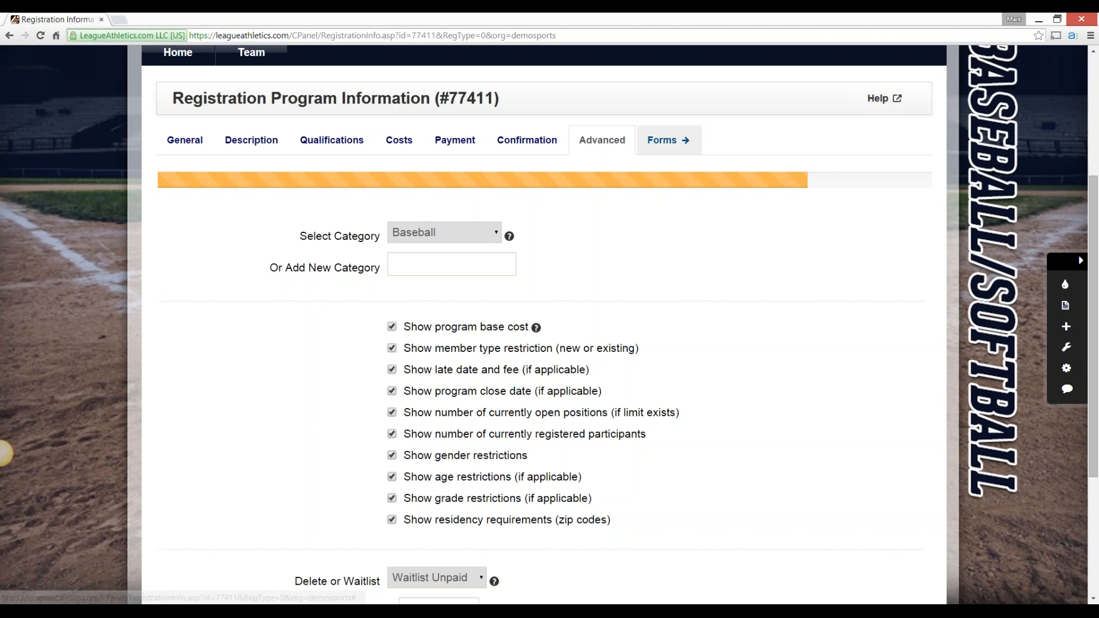
scroll(549, 324, down, 4)
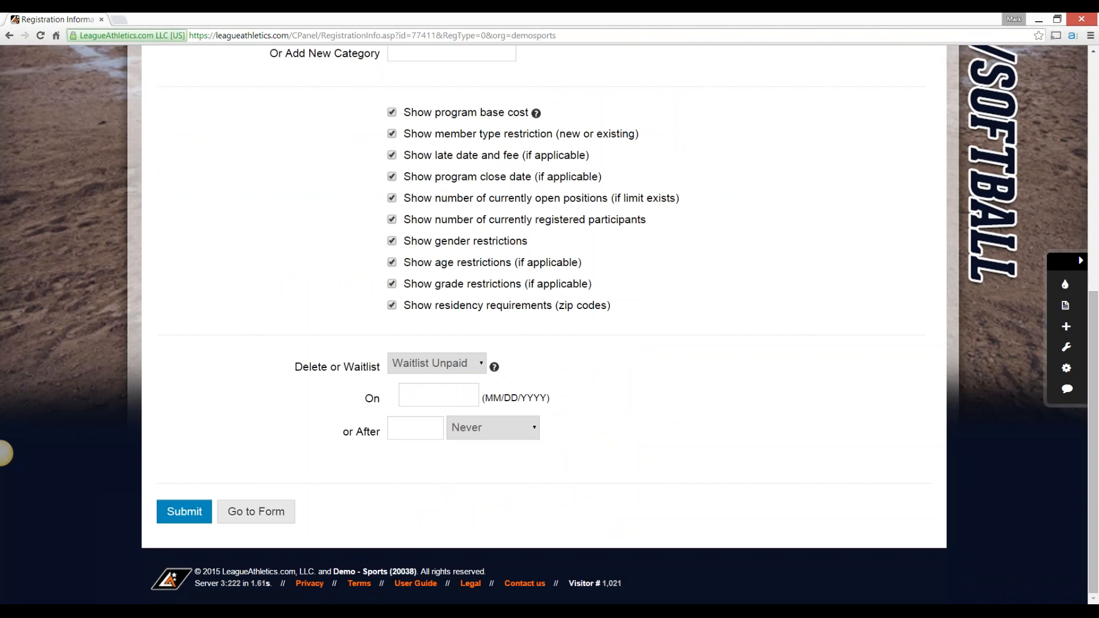
scroll(5, 453, up, 6)
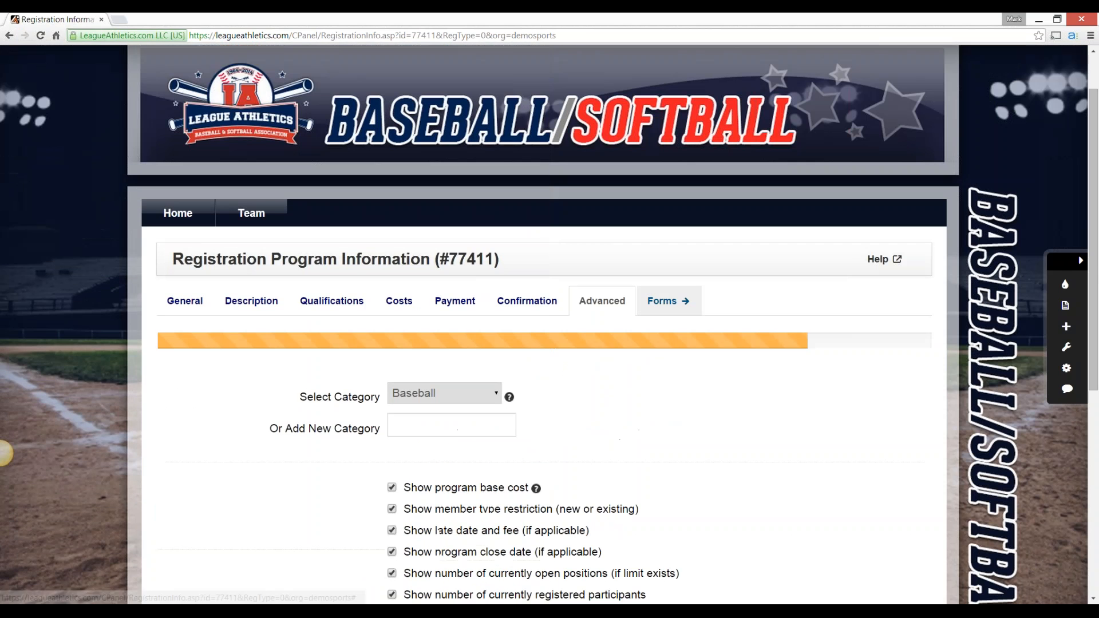
click(669, 301)
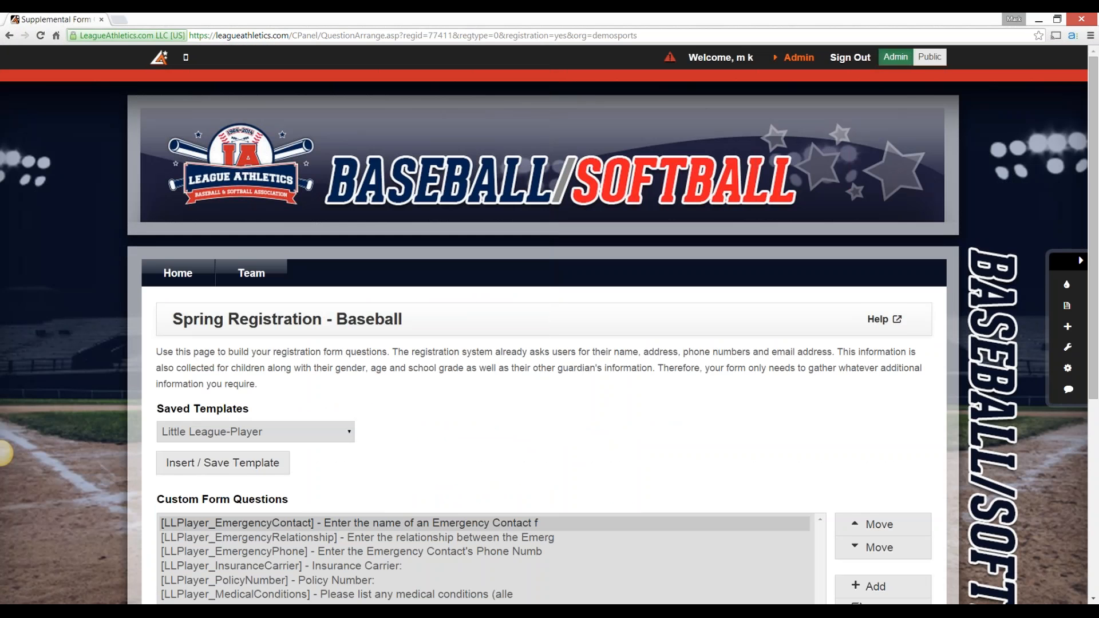
scroll(5, 453, down, 5)
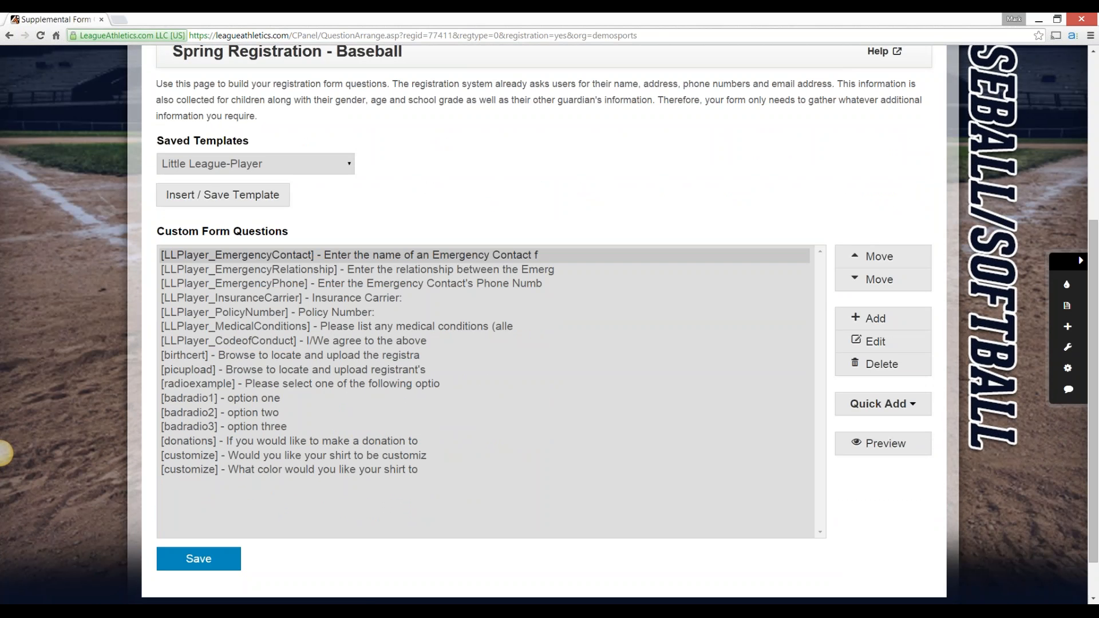
scroll(3, 452, up, 1)
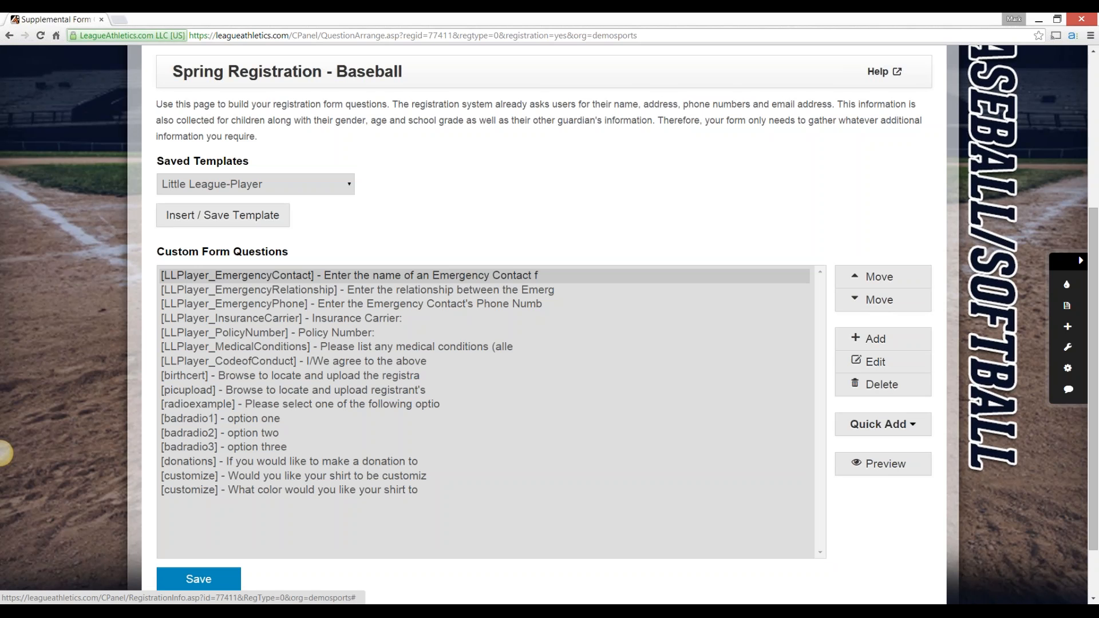
Look over the saved templates and the custom form questions, and choose the AYF Form template without inserting it
click(255, 184)
click(436, 229)
drag(401, 275, 401, 491)
click(357, 291)
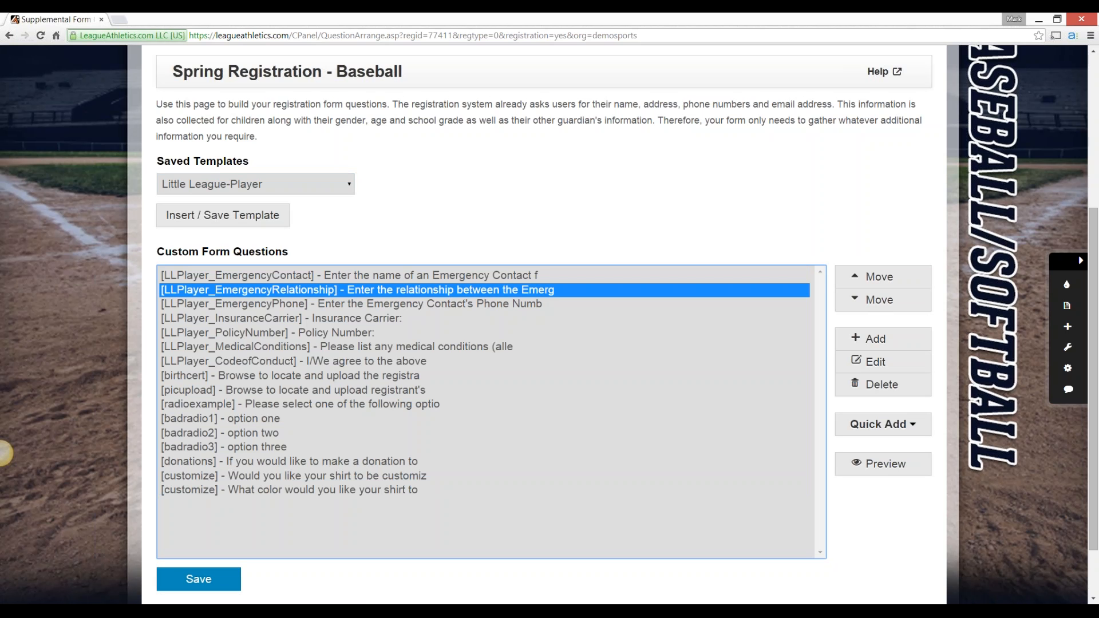
click(256, 185)
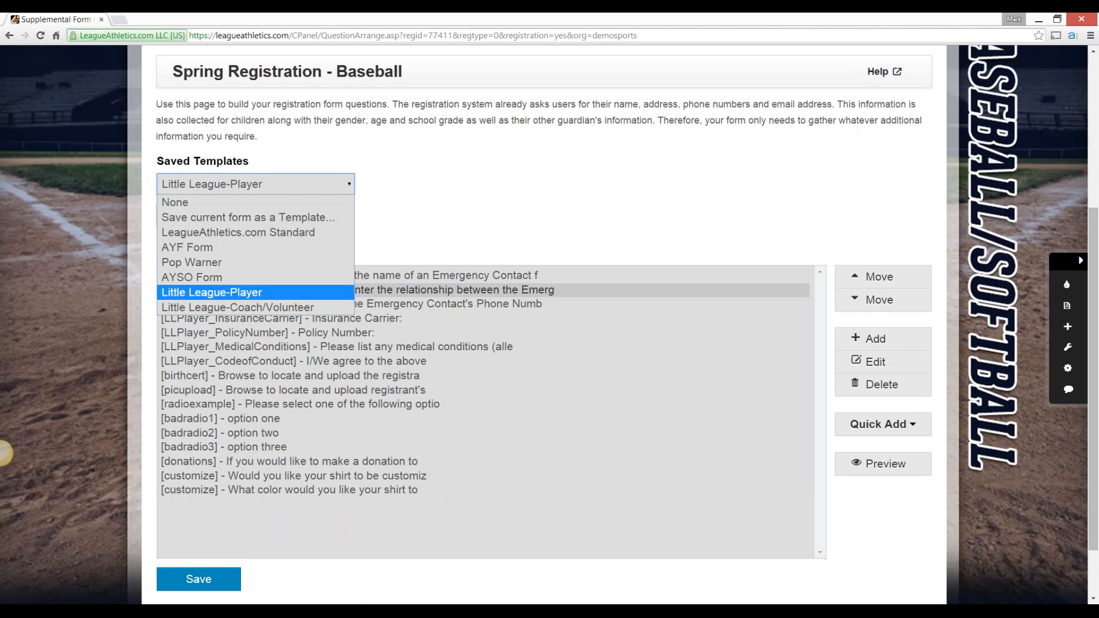
click(229, 247)
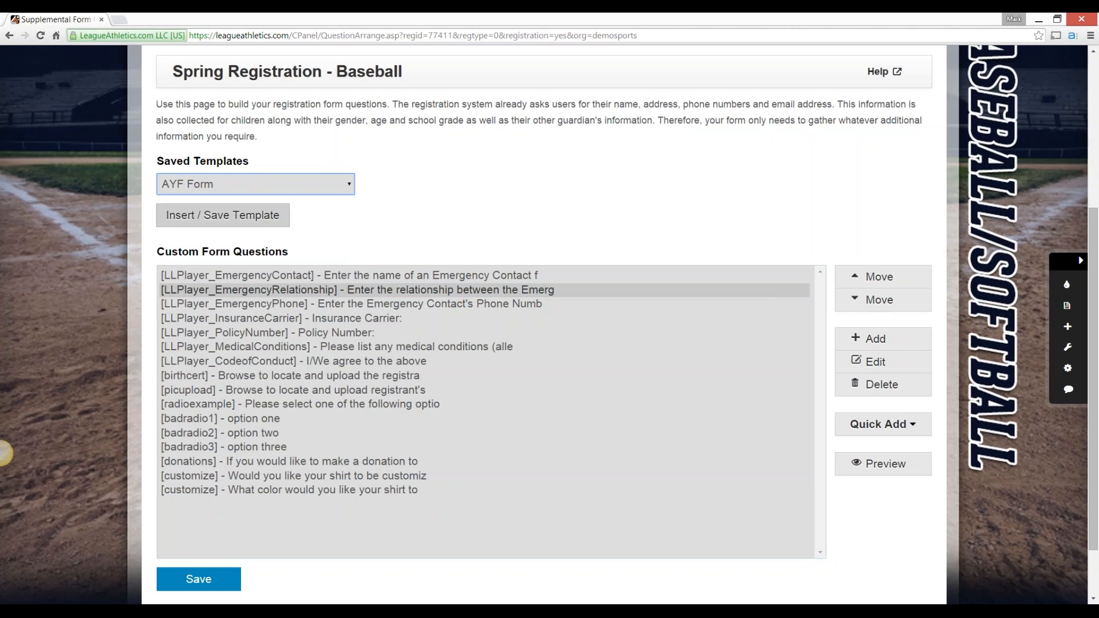
Choose to save the current form as a template and begin naming it
click(256, 184)
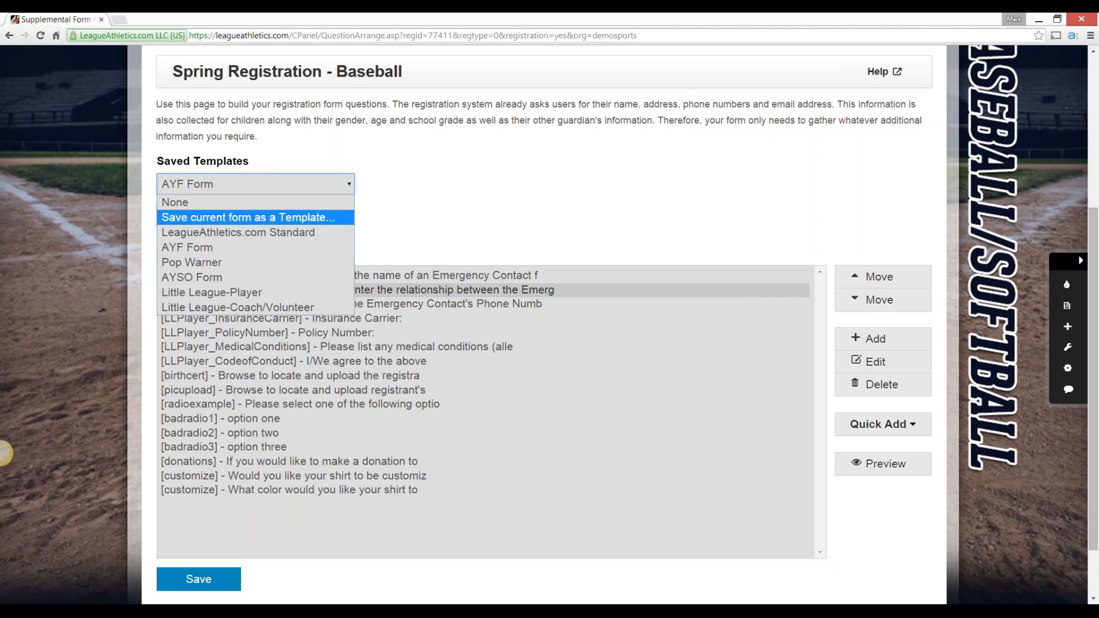
click(247, 217)
click(244, 236)
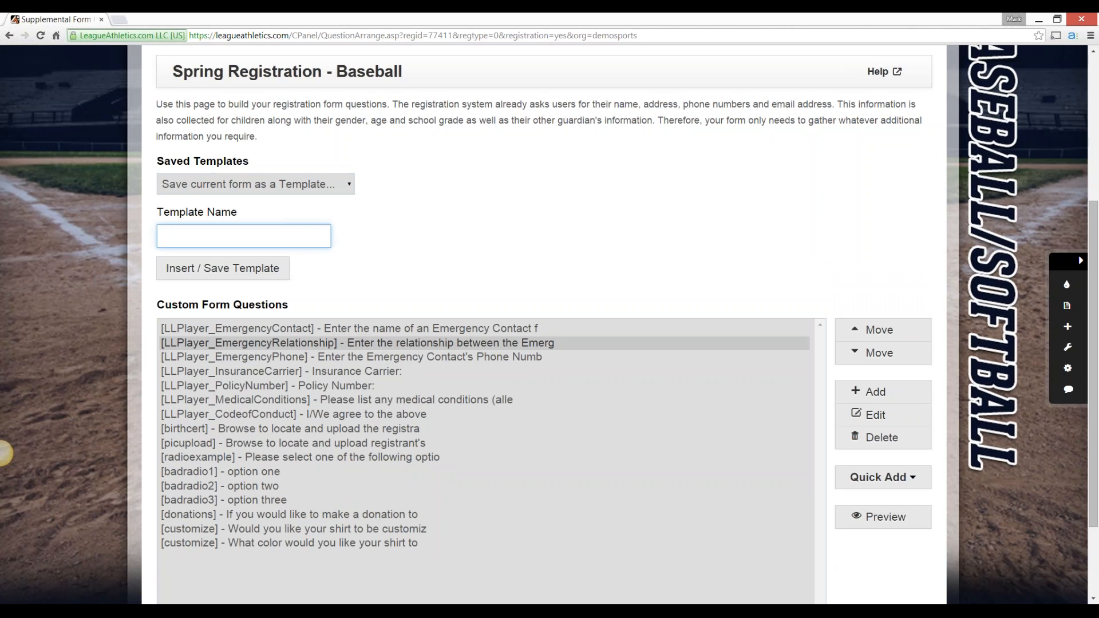
Set the saved template selection to None
click(255, 185)
click(248, 202)
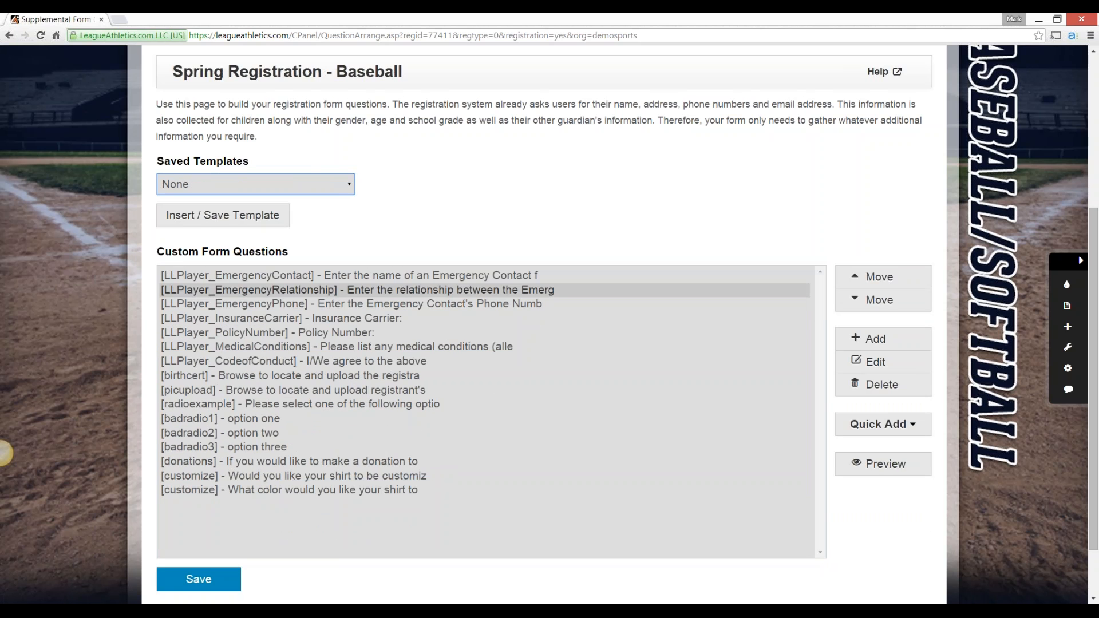
click(0, 453)
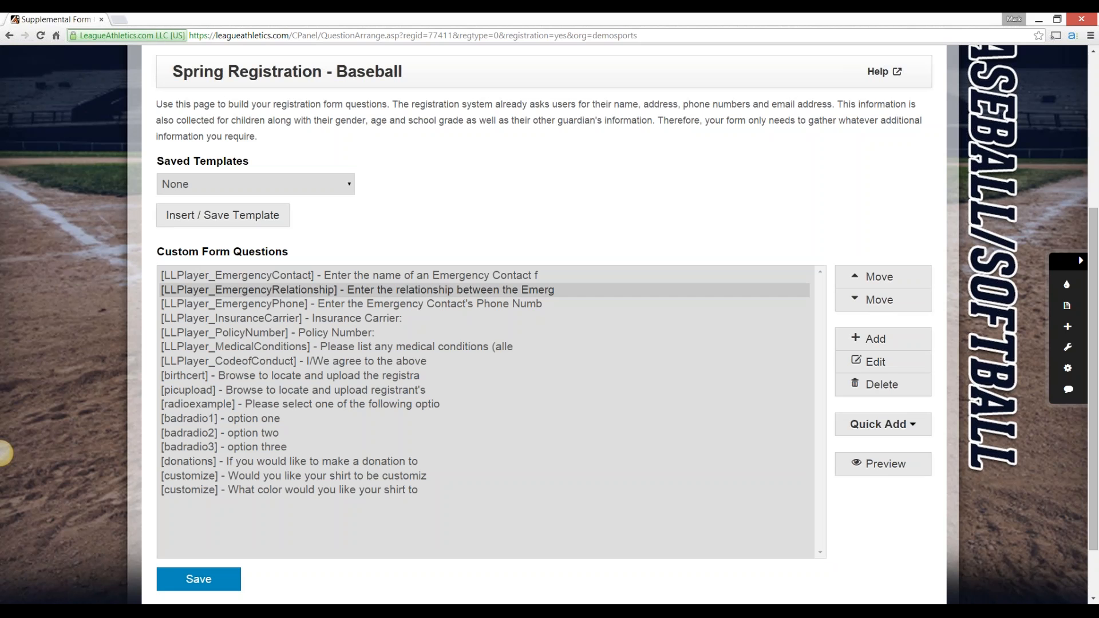
Select the emergency contact name question and examine the question types that can be quickly added to the form
click(349, 275)
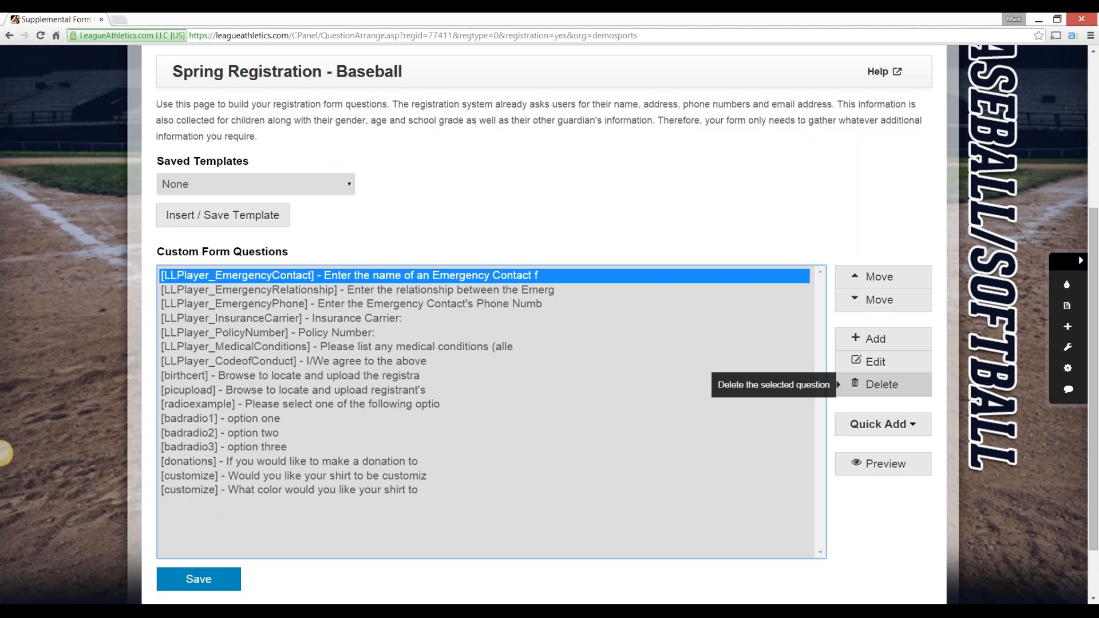
click(881, 425)
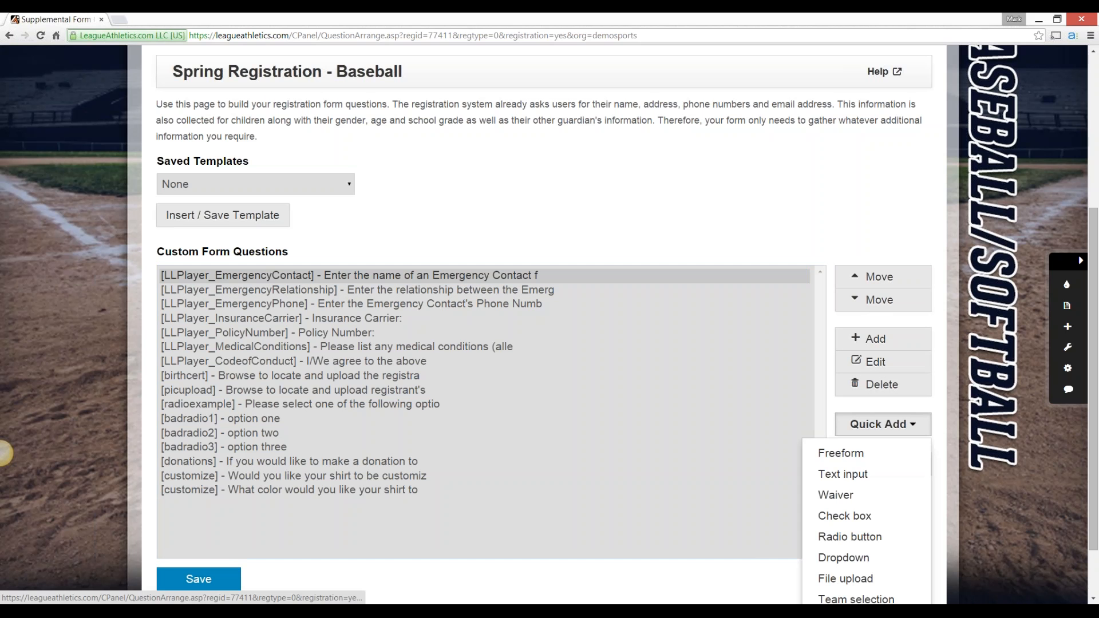
click(5, 453)
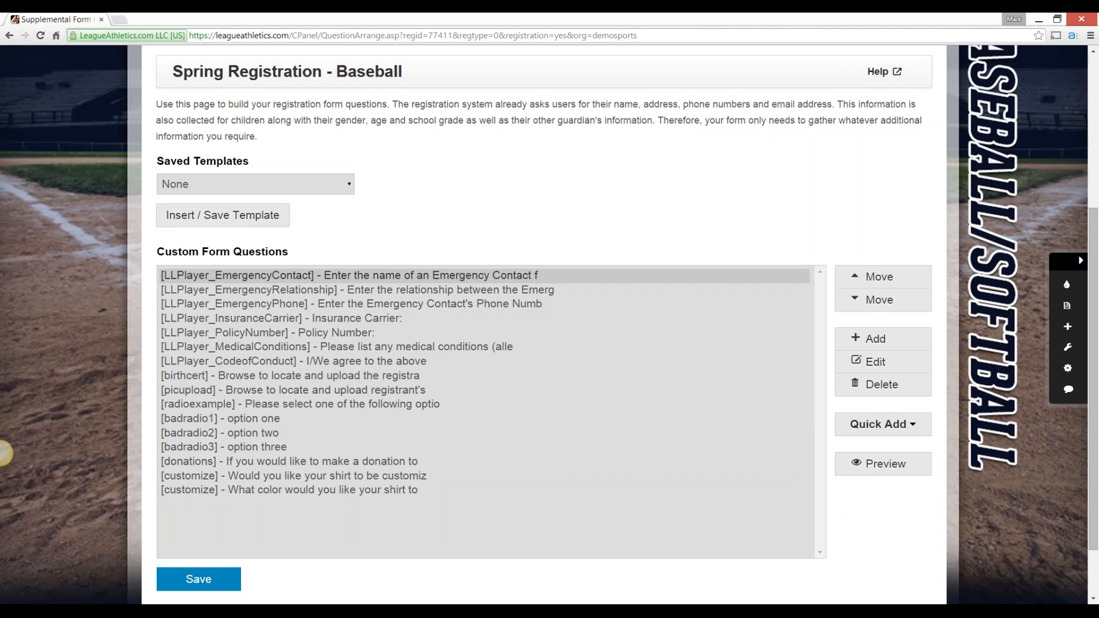
scroll(549, 324, down, 1)
click(882, 371)
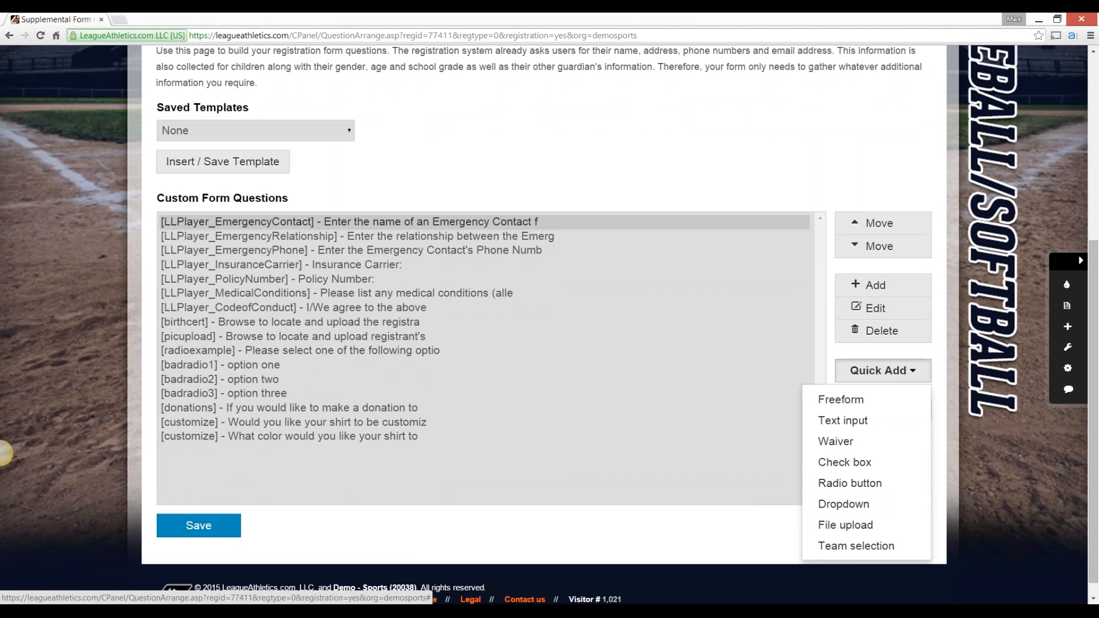
click(882, 372)
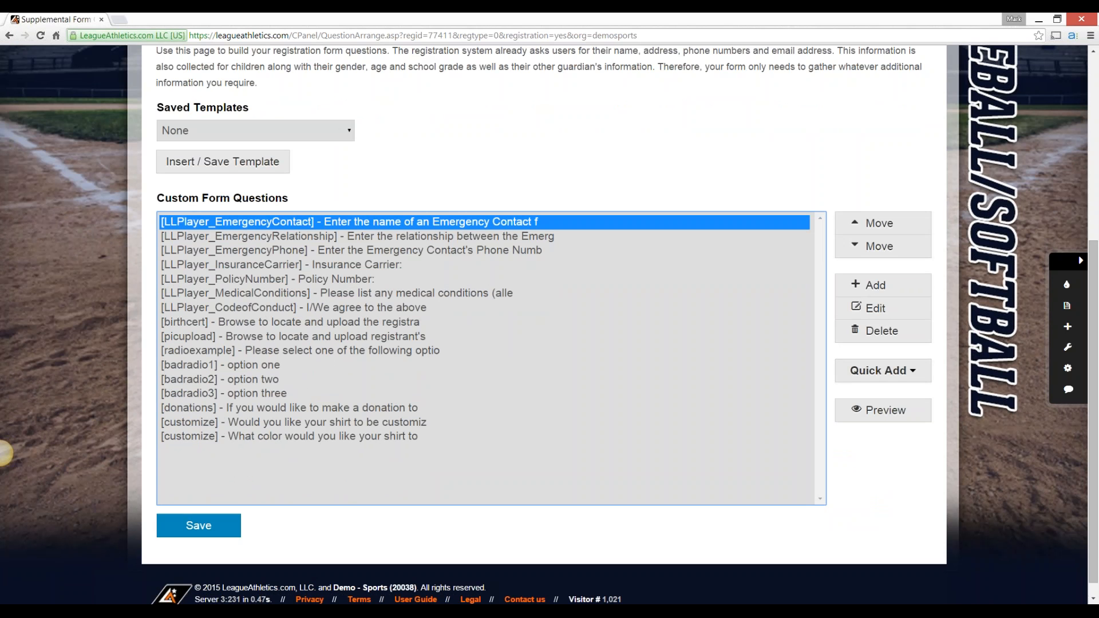
Open the LLPlayer_EmergencyContact question for editing and look over its definition
click(876, 308)
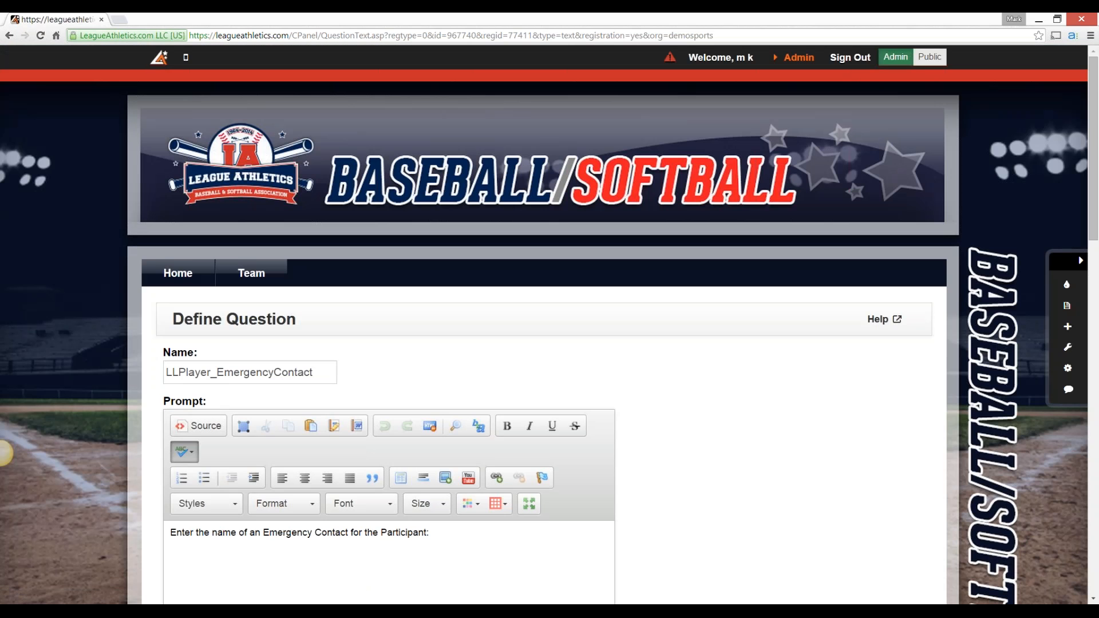
scroll(5, 452, down, 5)
scroll(5, 452, up, 3)
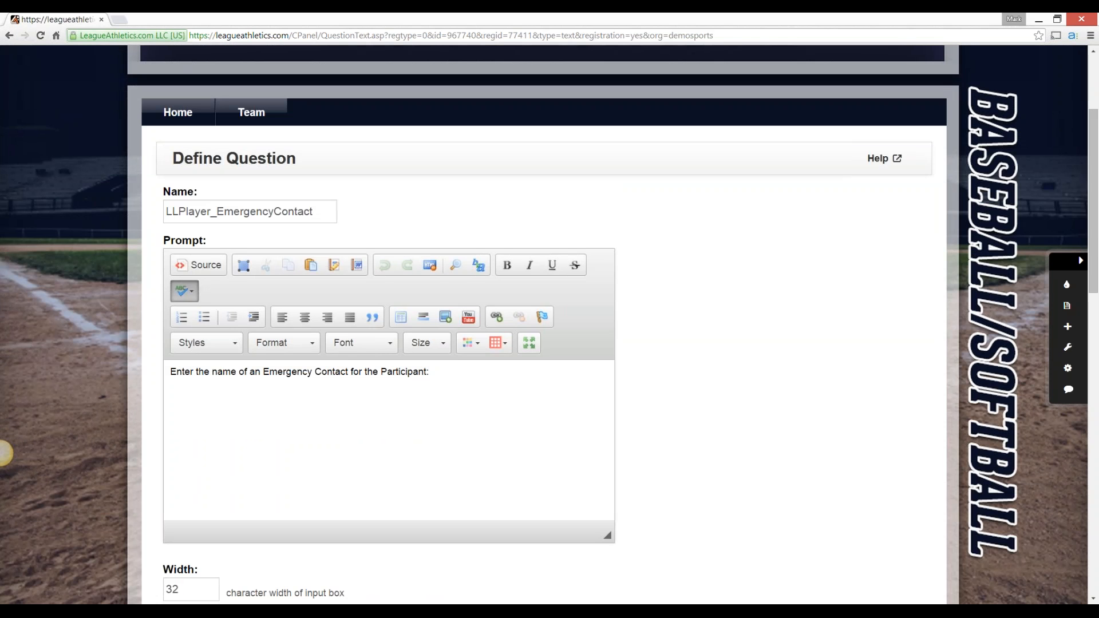
Examine the emergency contact question's name and prompt, keeping the name LLPlayer_EmergencyContact
drag(314, 211, 165, 212)
key(ctrl+c)
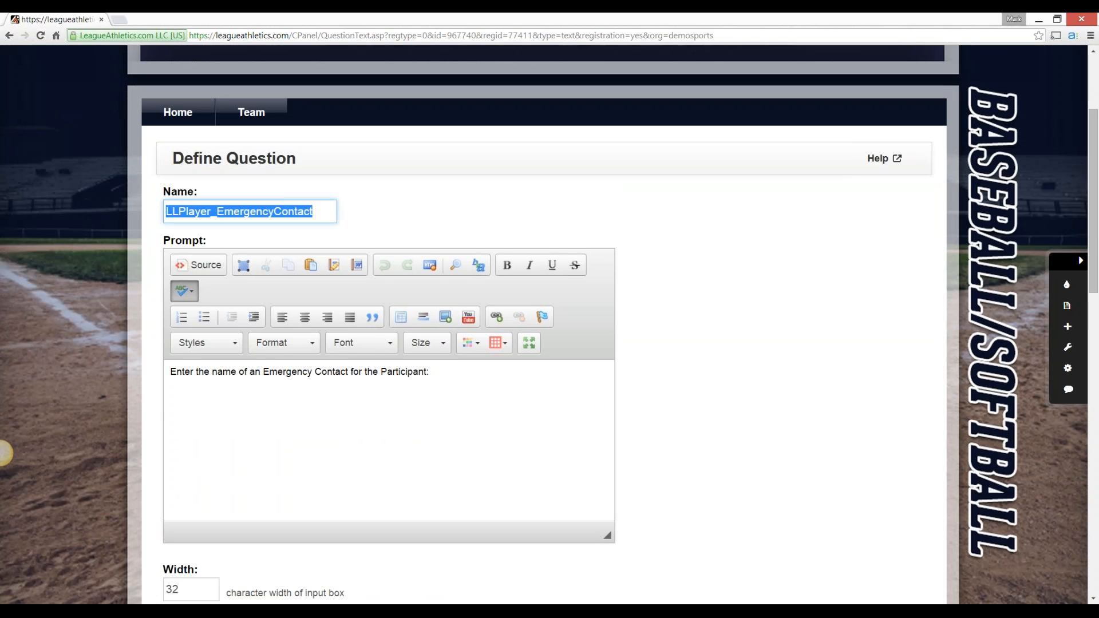
click(704, 343)
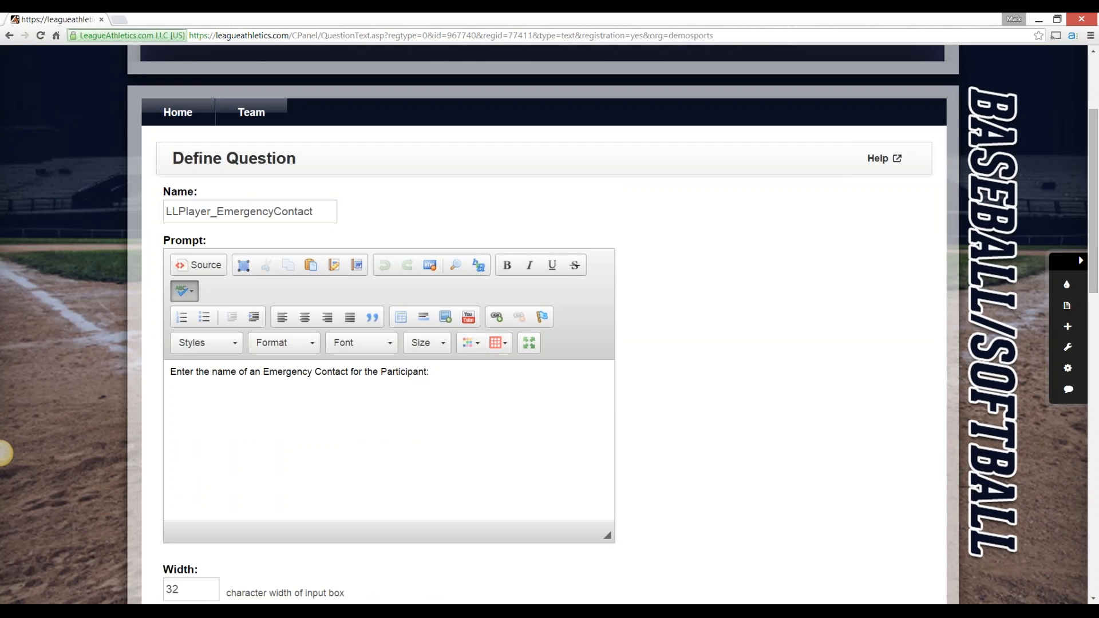
drag(314, 212, 165, 212)
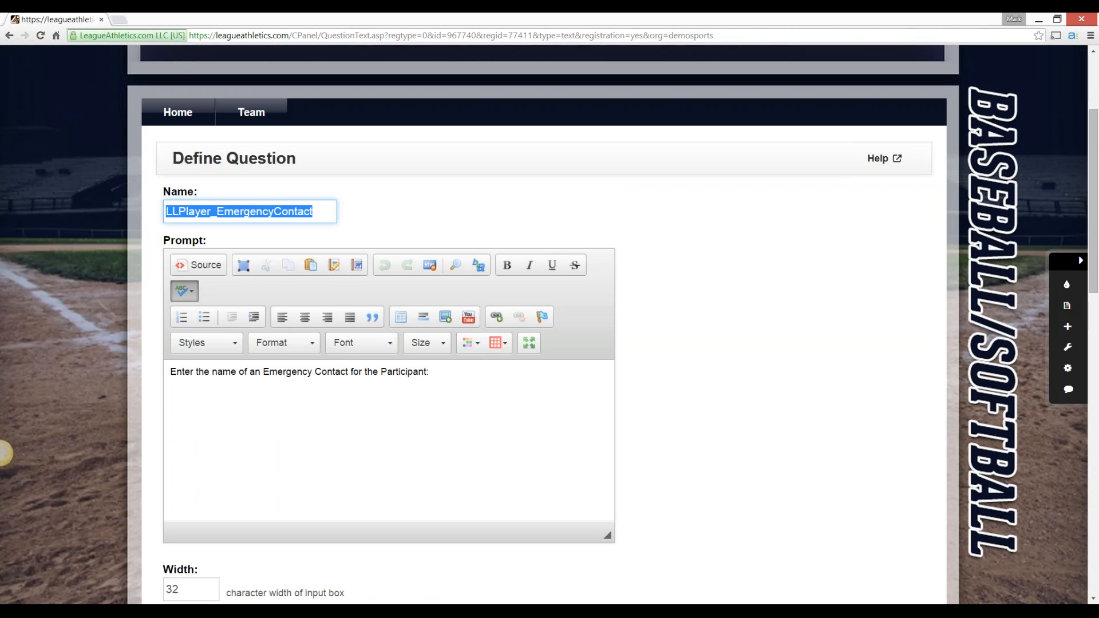
key(ctrl+v)
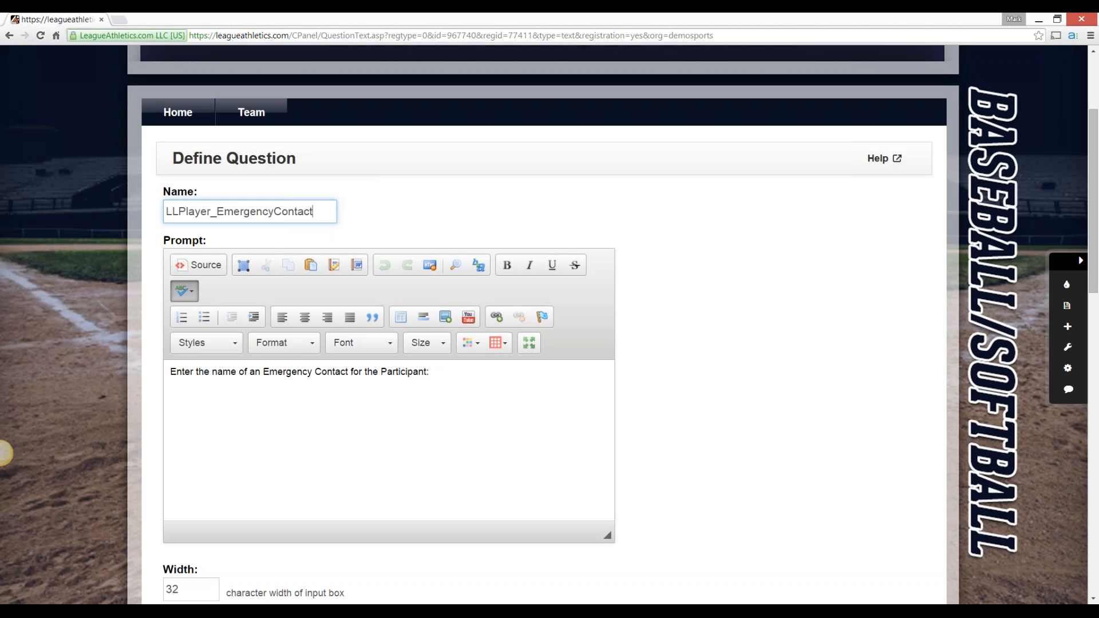
click(2, 454)
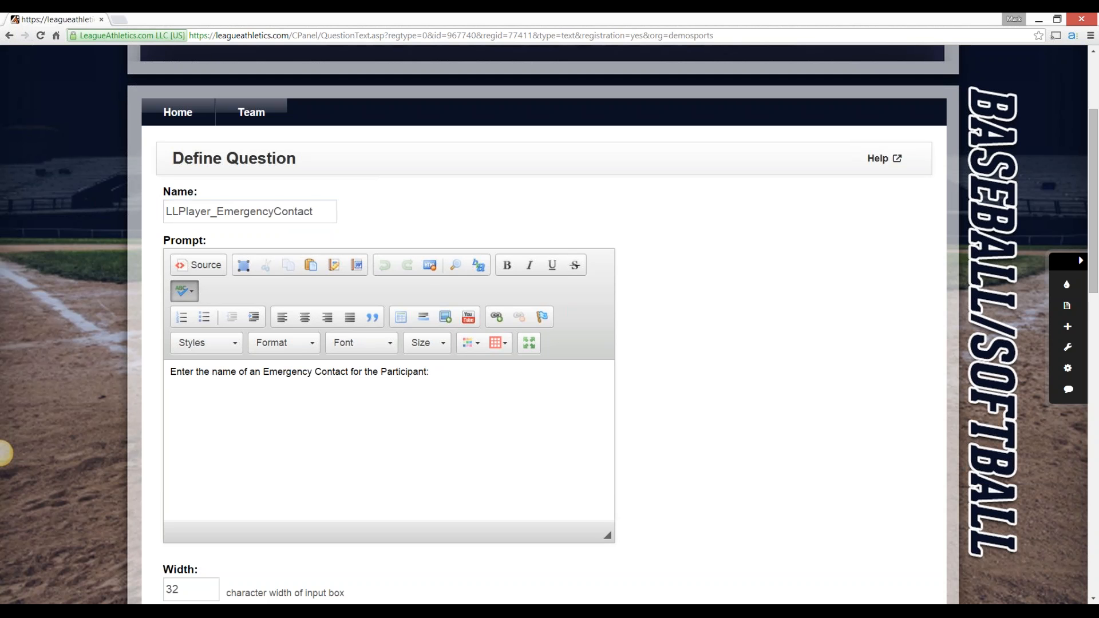
scroll(3, 453, down, 1)
drag(163, 187, 206, 187)
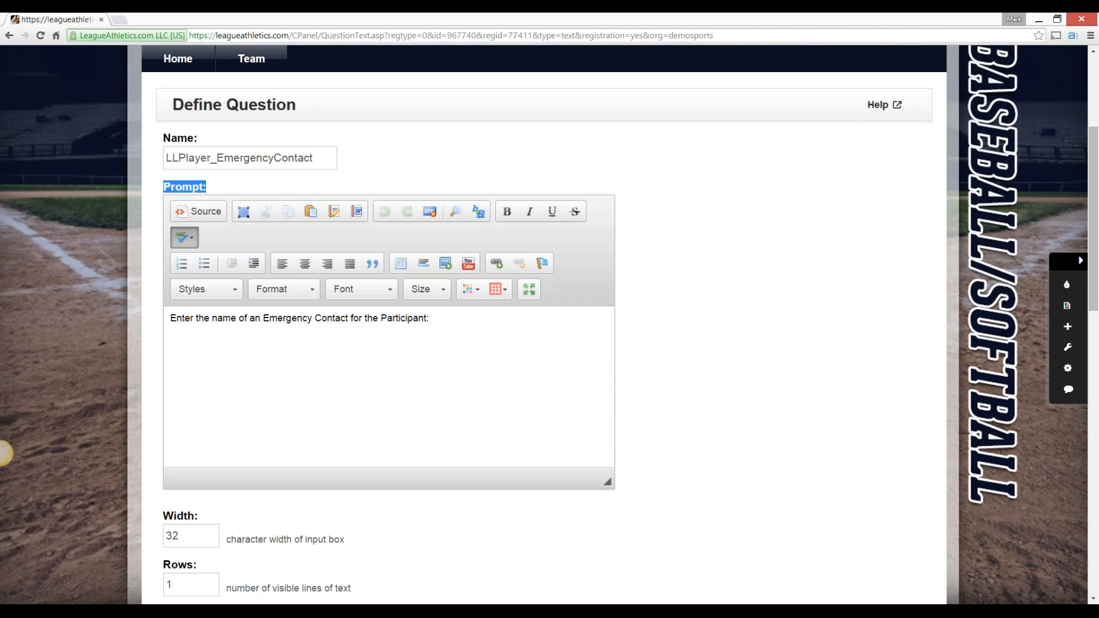
Examine the emergency contact question's prompt text, input box width and number of visible rows
click(429, 318)
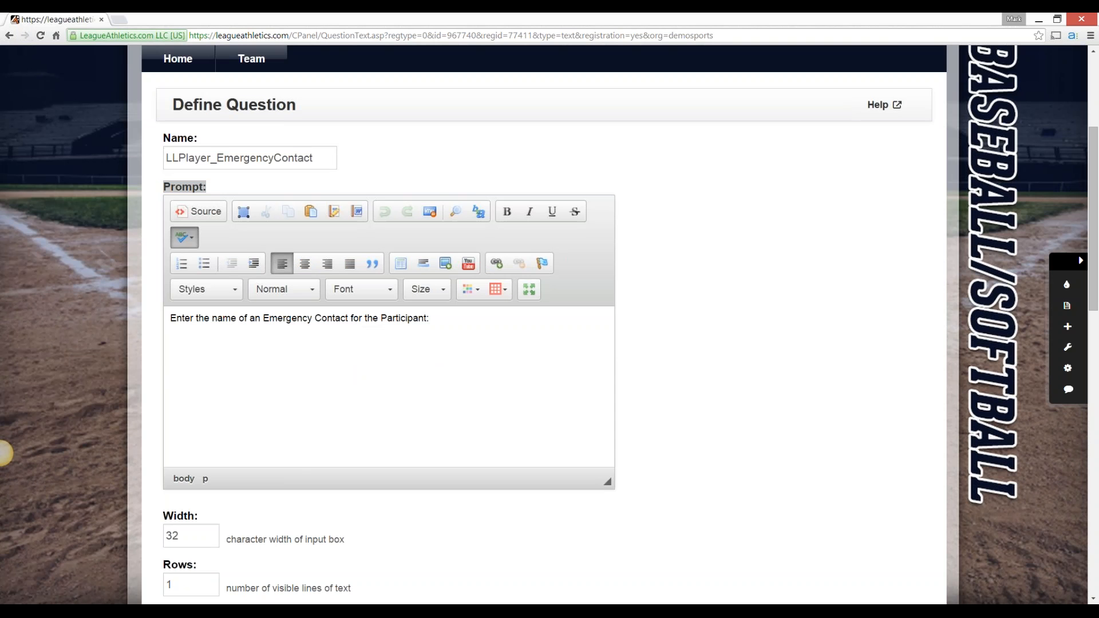
scroll(5, 453, down, 6)
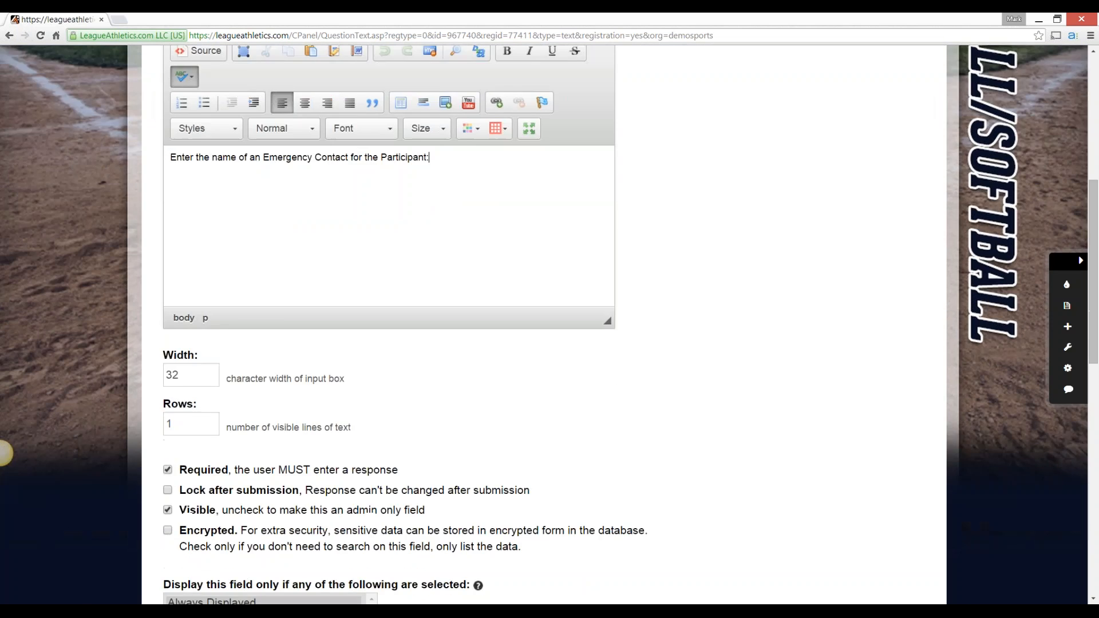
click(186, 214)
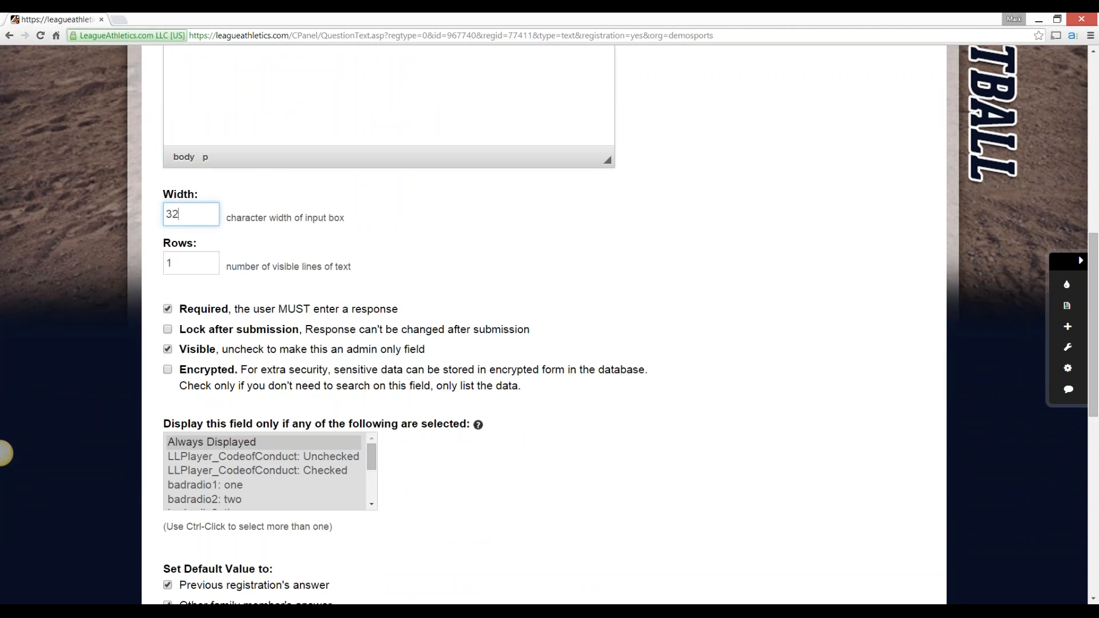
click(187, 263)
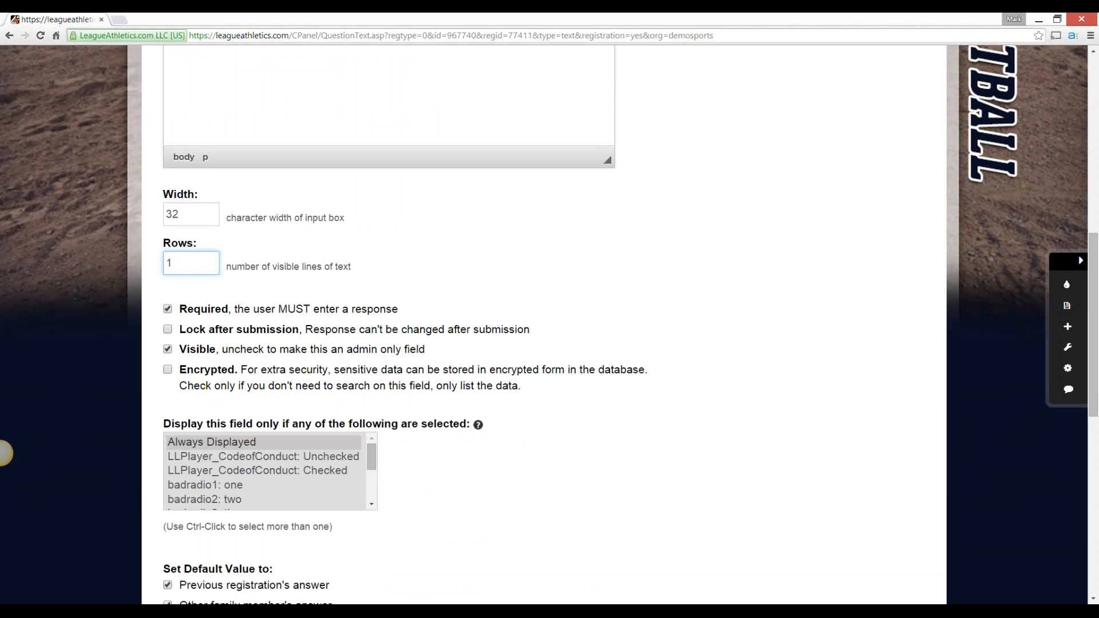
click(0, 452)
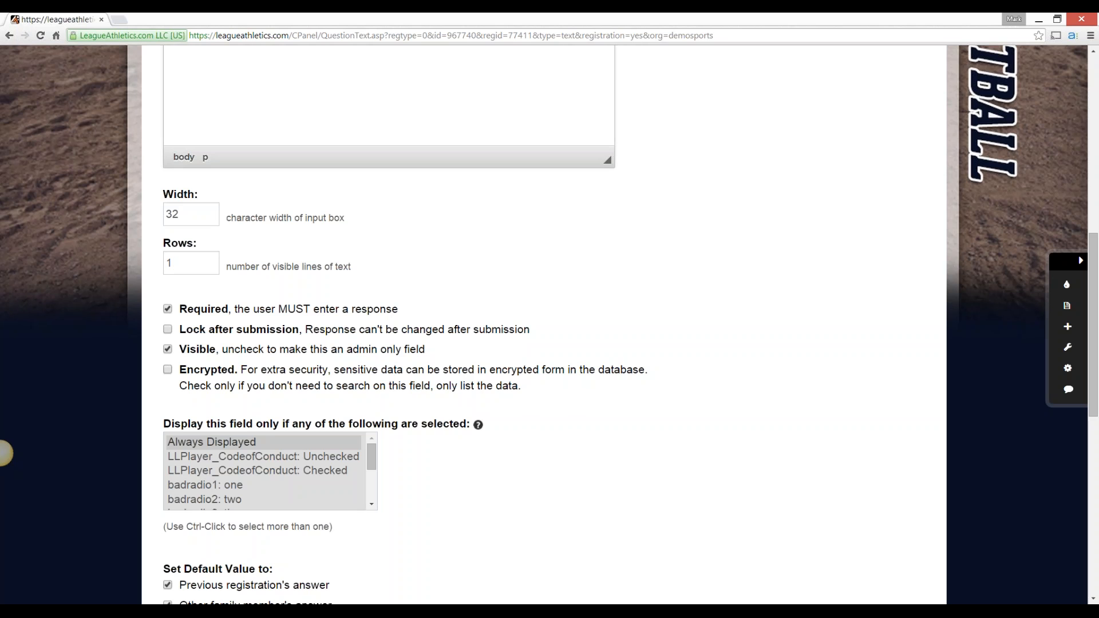
Look through the field's display conditions, try badradio1: one, and restore Always Displayed
scroll(5, 453, down, 4)
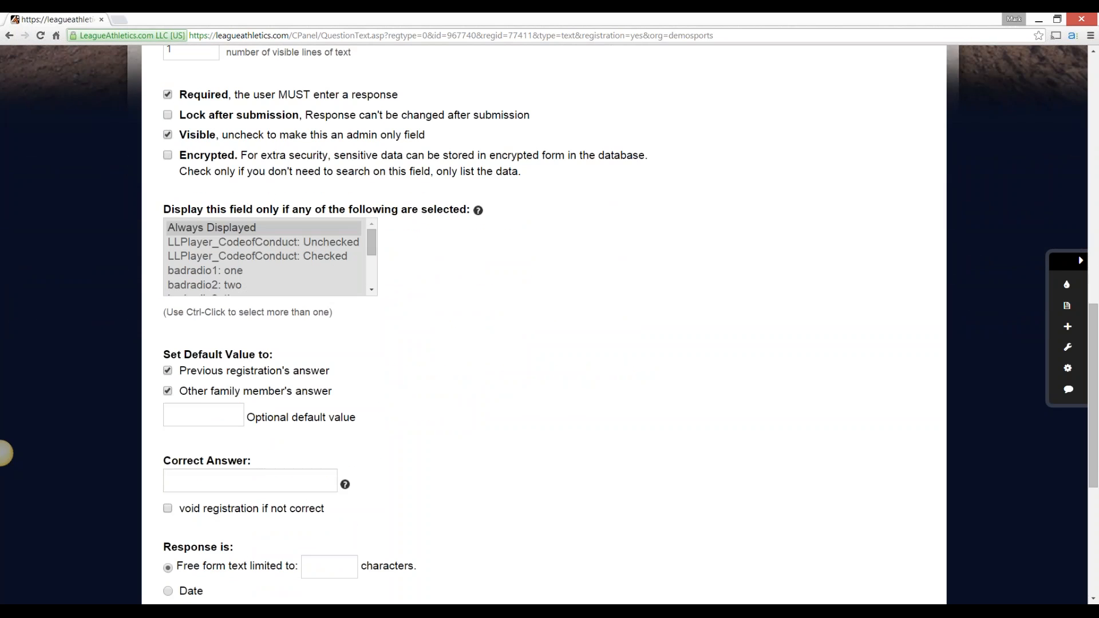
click(264, 228)
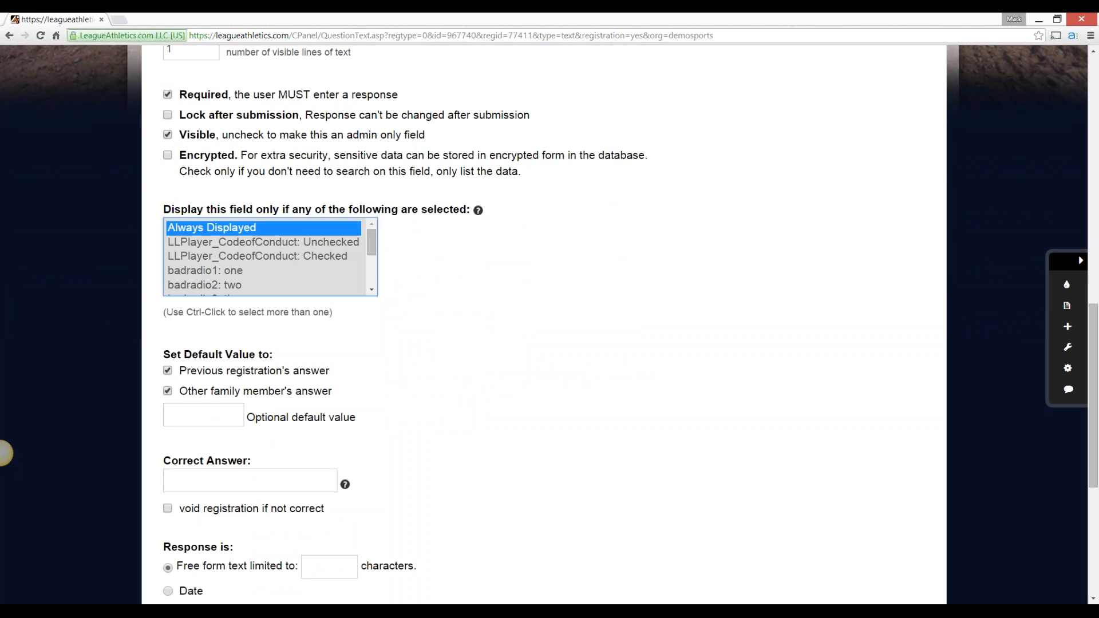
scroll(263, 257, down, 1)
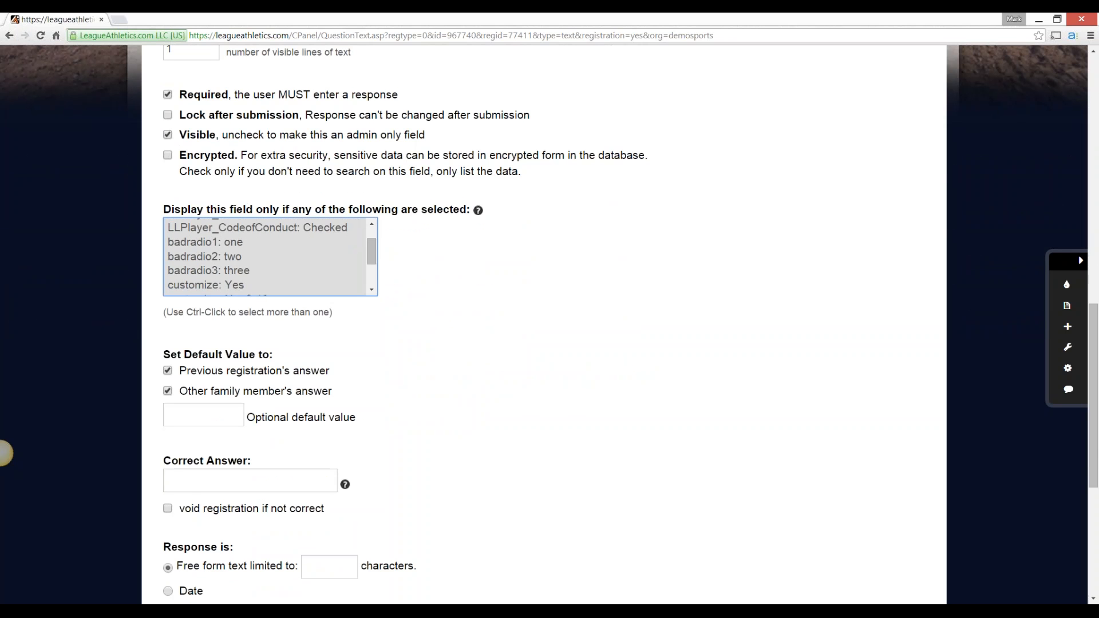
scroll(264, 256, up, 1)
scroll(263, 257, down, 1)
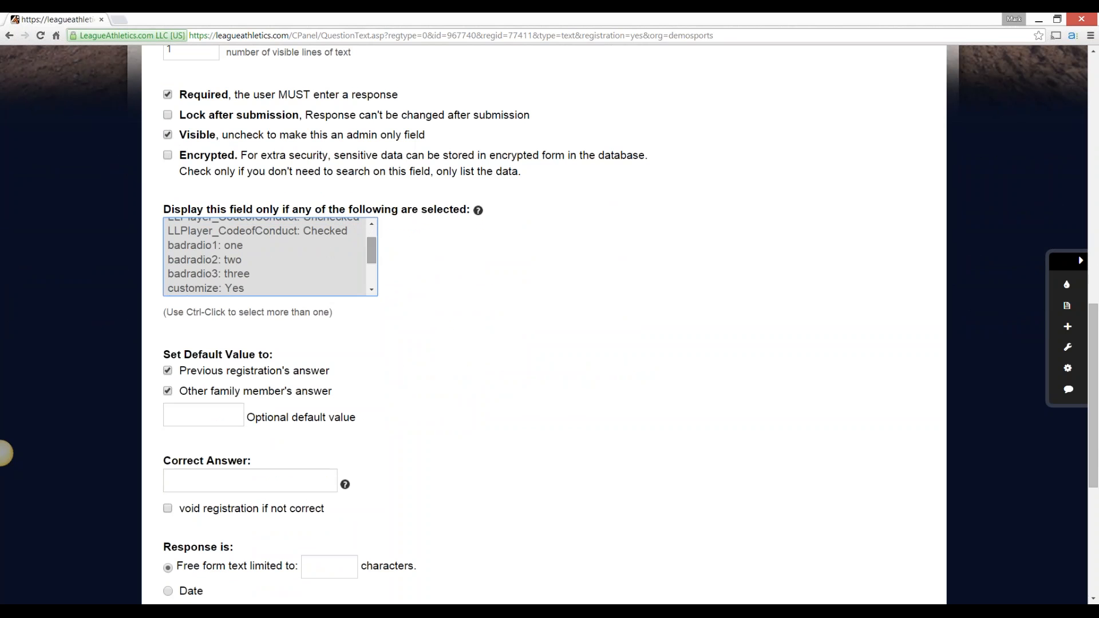
click(241, 245)
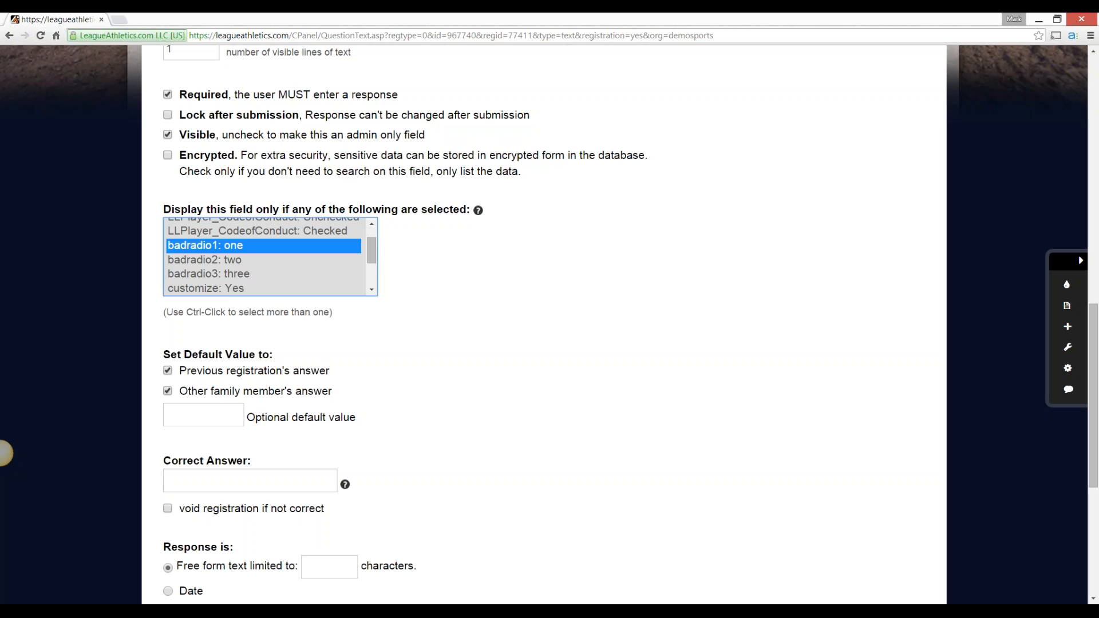
drag(372, 250, 372, 241)
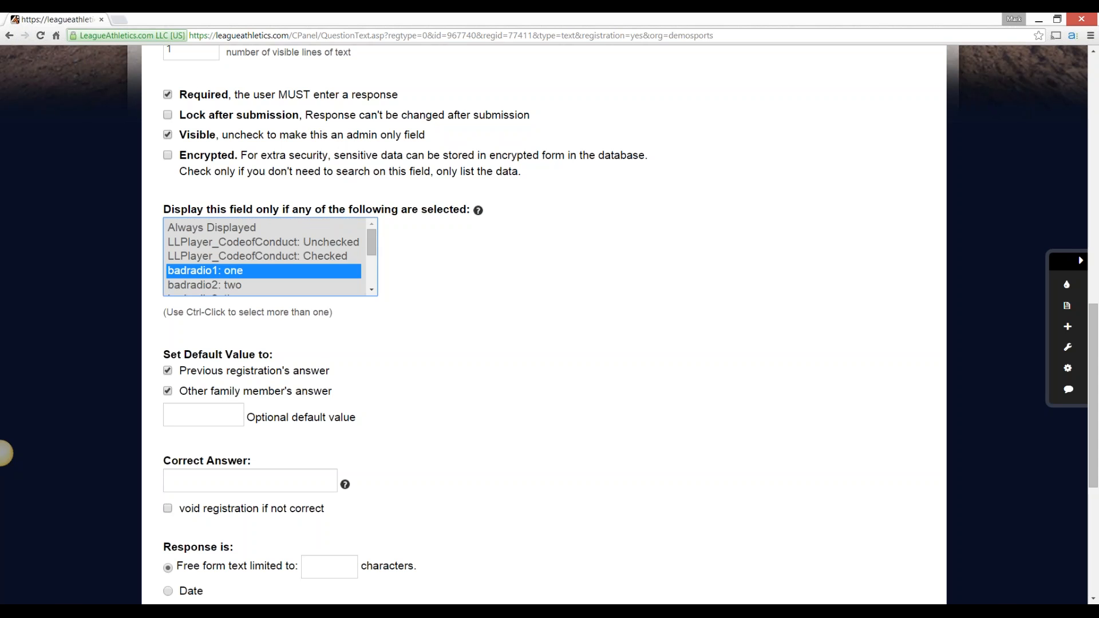
click(229, 228)
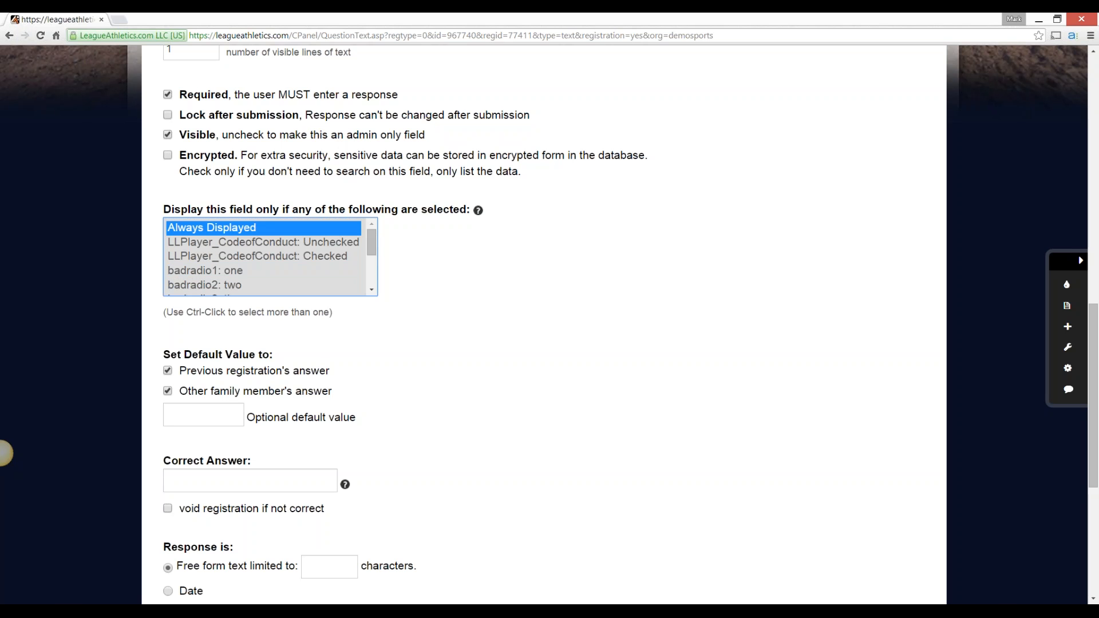
click(0, 453)
Examine the question's default value, correct answer and response type options
scroll(1, 454, down, 3)
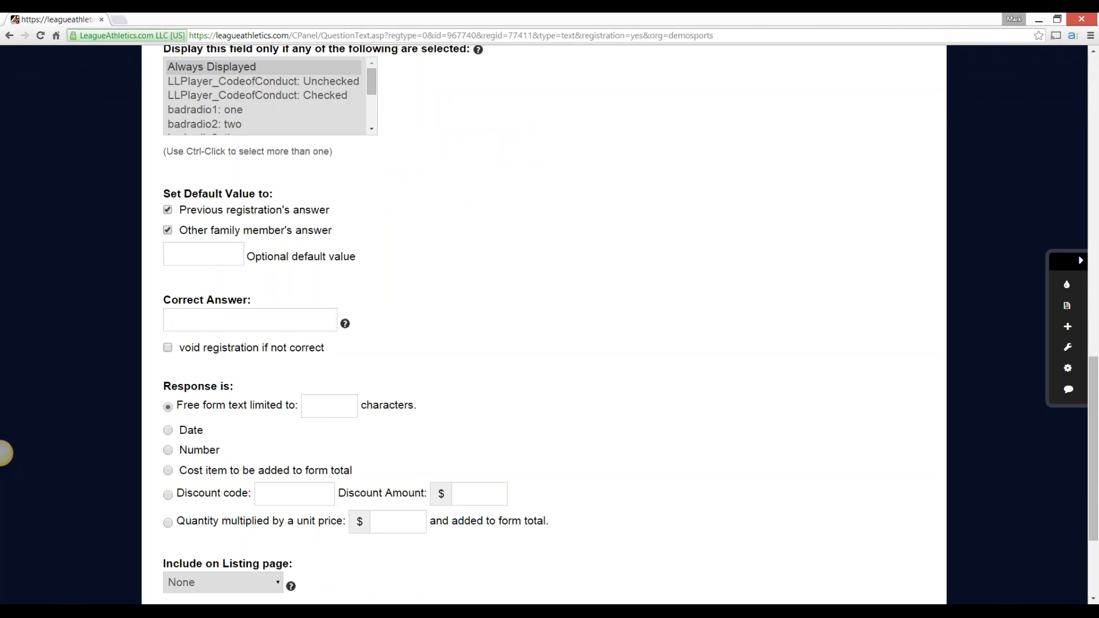
click(204, 254)
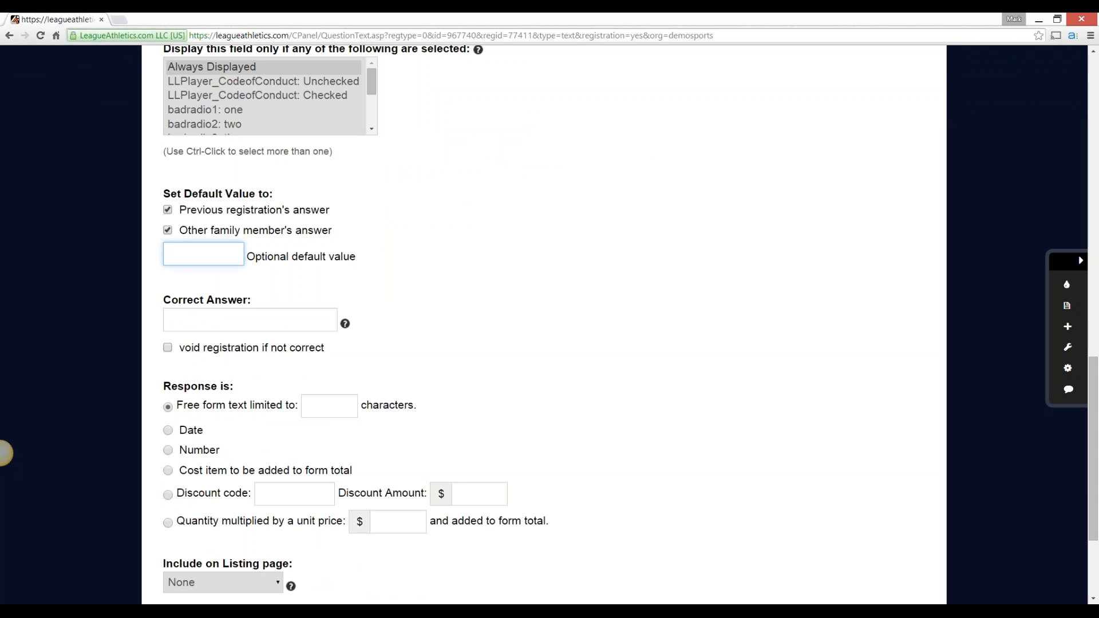
scroll(5, 454, down, 1)
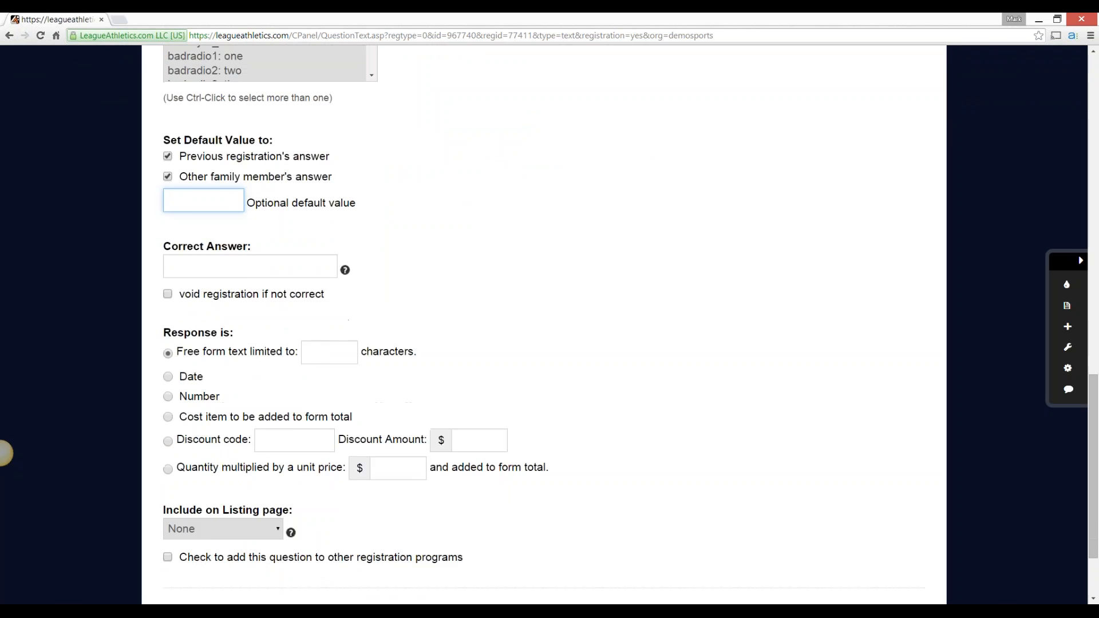
scroll(5, 453, down, 2)
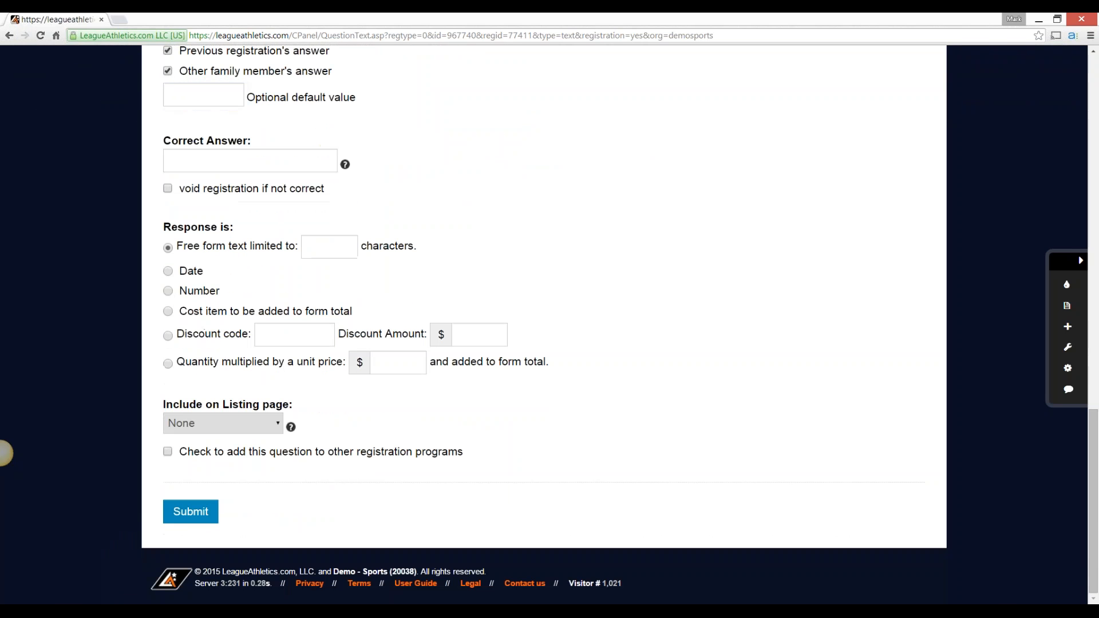
drag(163, 227, 234, 227)
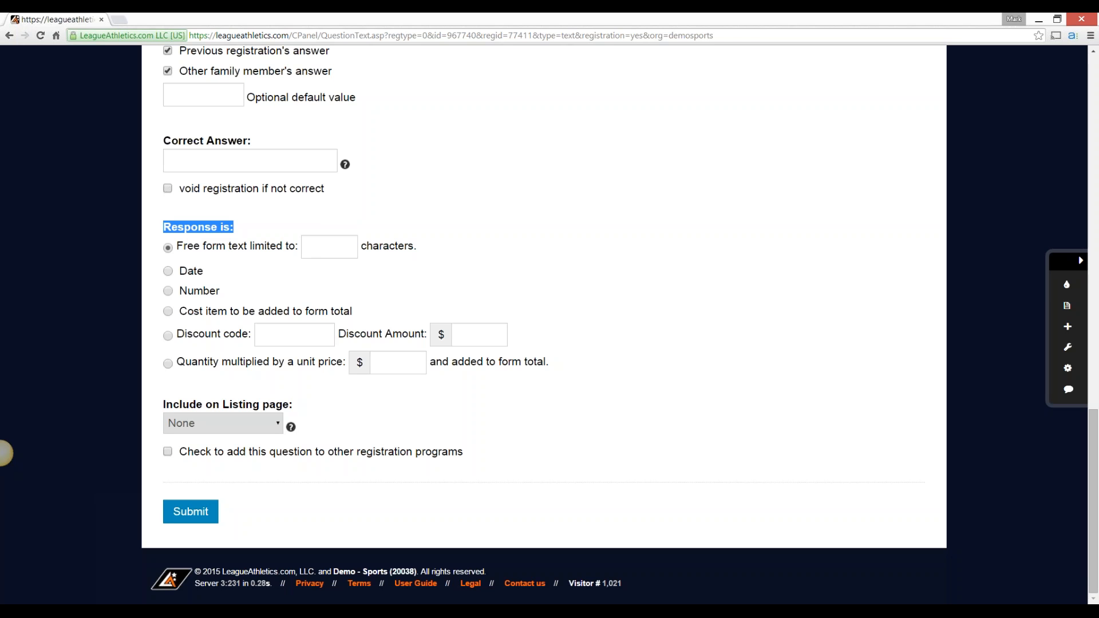
Make the response a discount code of 10off with a discount amount of $10
click(168, 272)
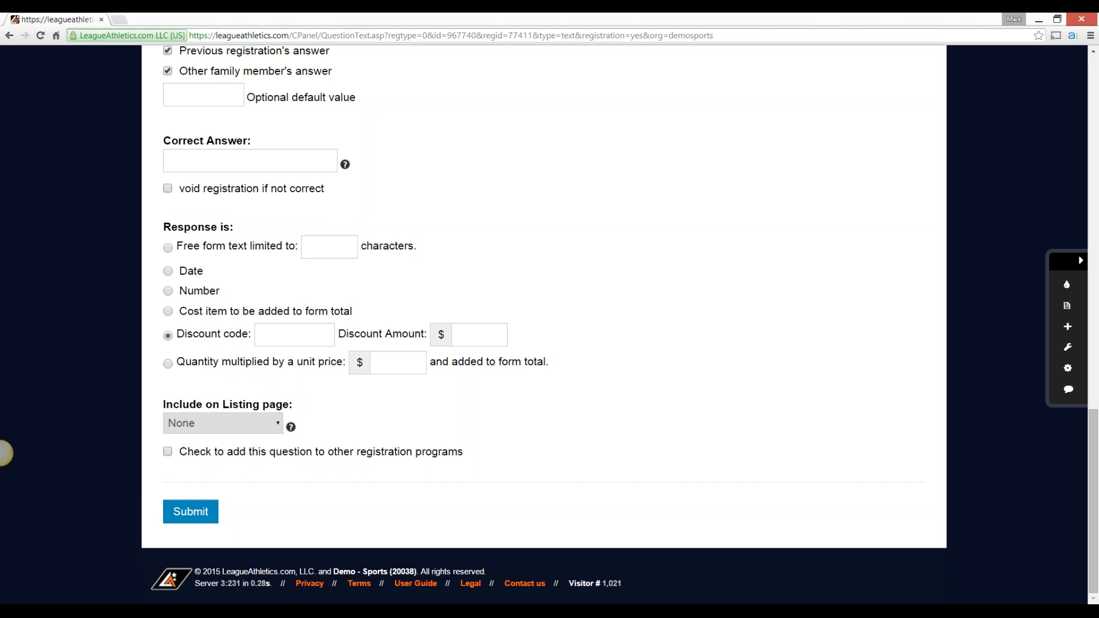
key(Tab)
text(10offf)
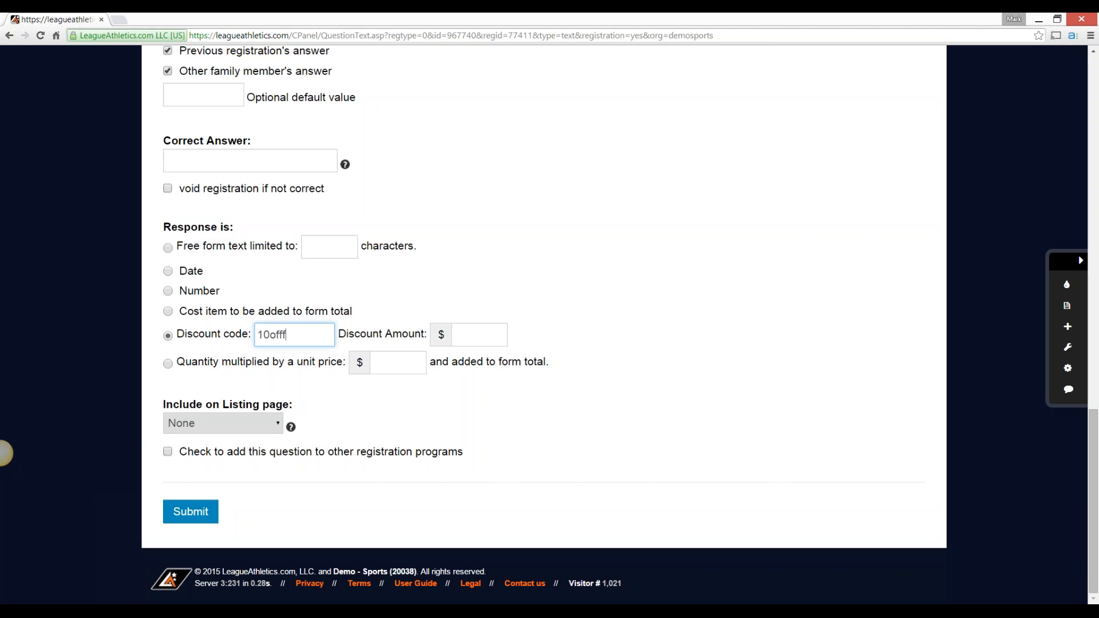
key(BackSpace)
key(Tab)
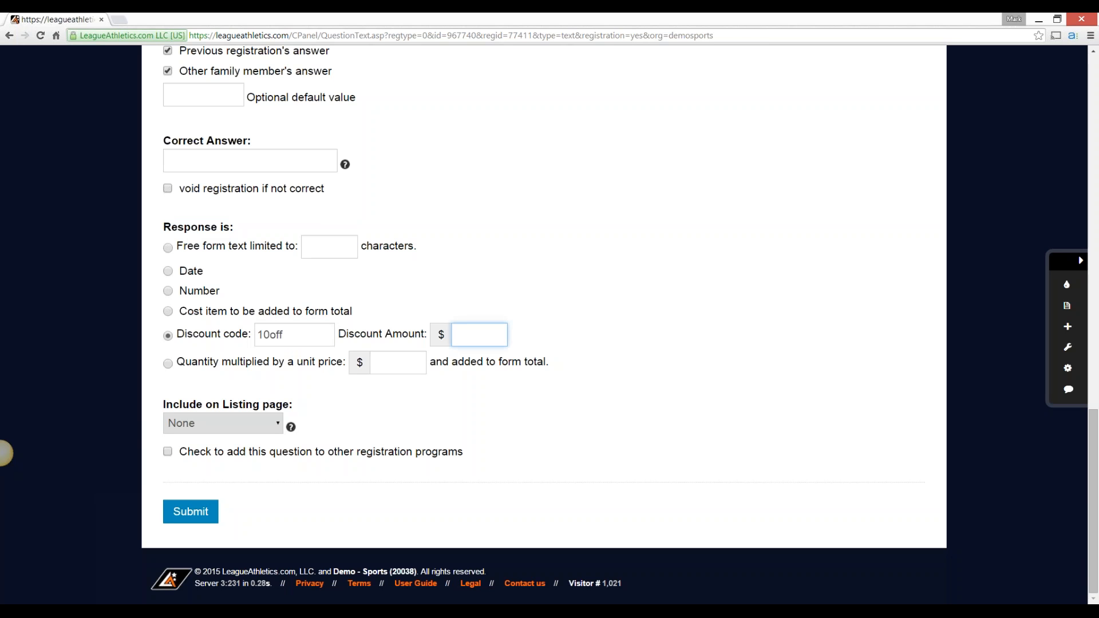
text(10)
Try the quantity multiplied by unit price response with a price of $15, and return to free form text
click(168, 364)
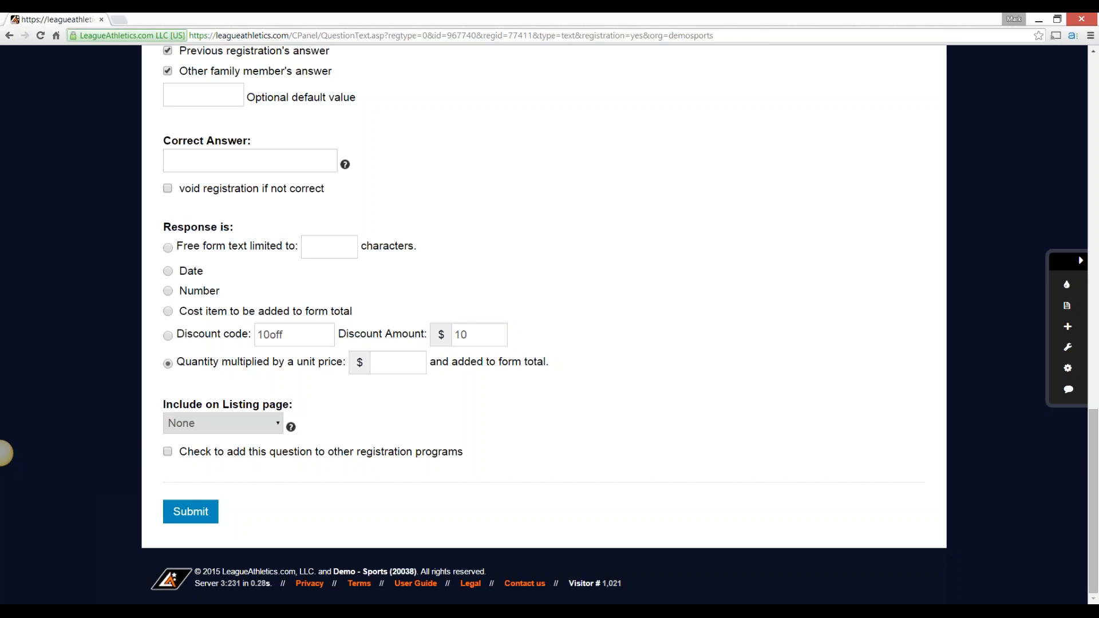
click(398, 364)
text(13)
key(BackSpace)
text(5)
key(Tab)
Try including the question on the listing page as Editable values, and set it back to None
click(224, 424)
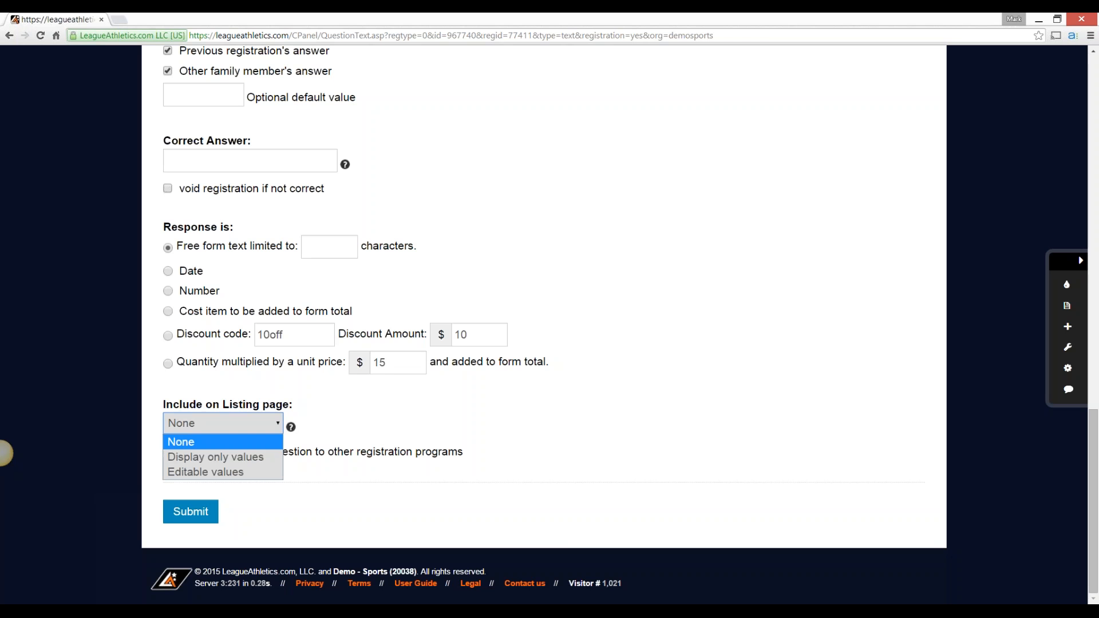
key(Down)
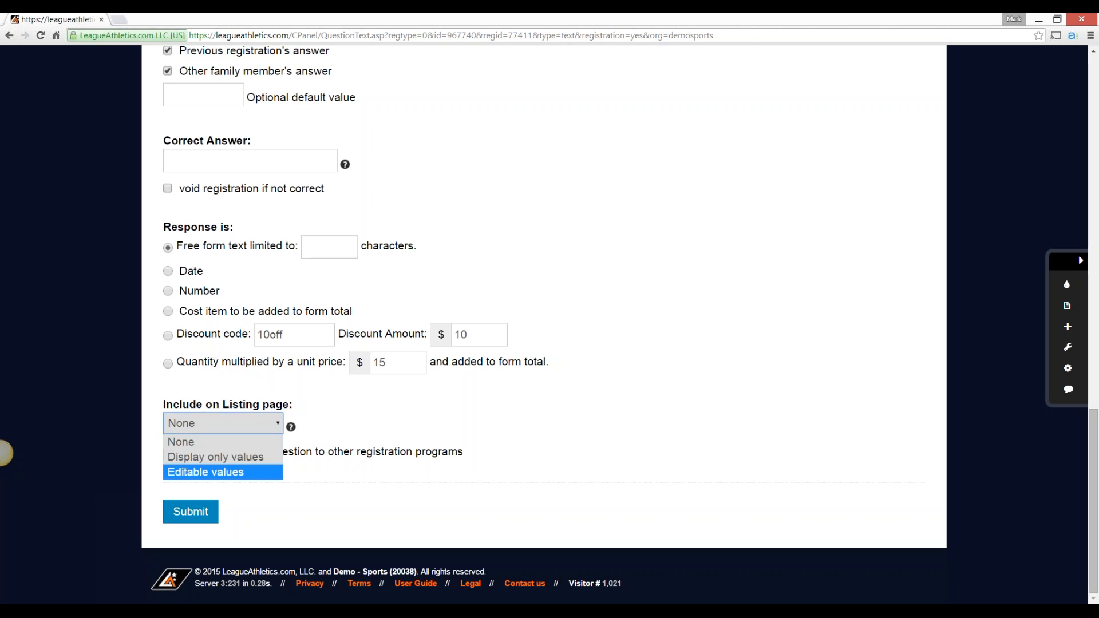
key(Return)
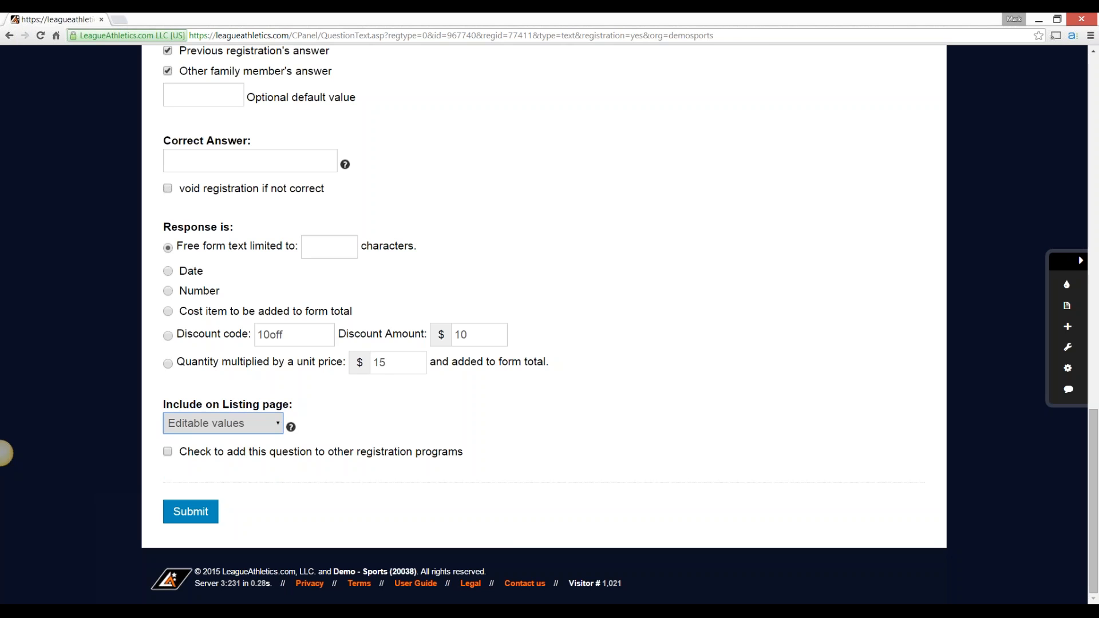
key(alt+Down)
key(Up)
key(Up)
key(Return)
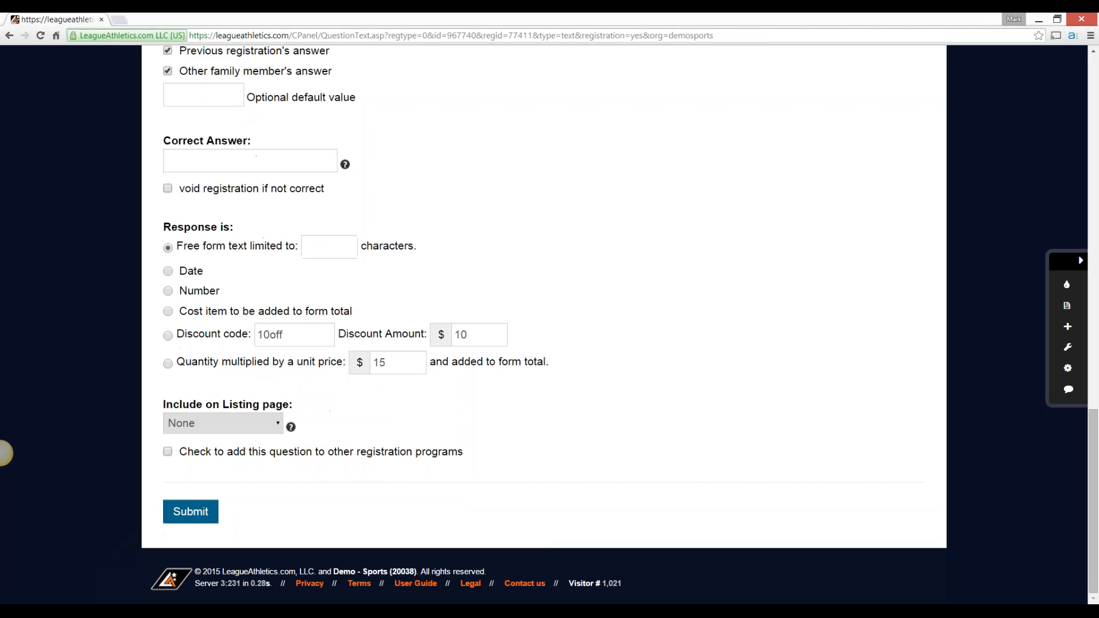
Submit the emergency contact question's definition and open the preview of the Spring Registration - Baseball form
click(190, 512)
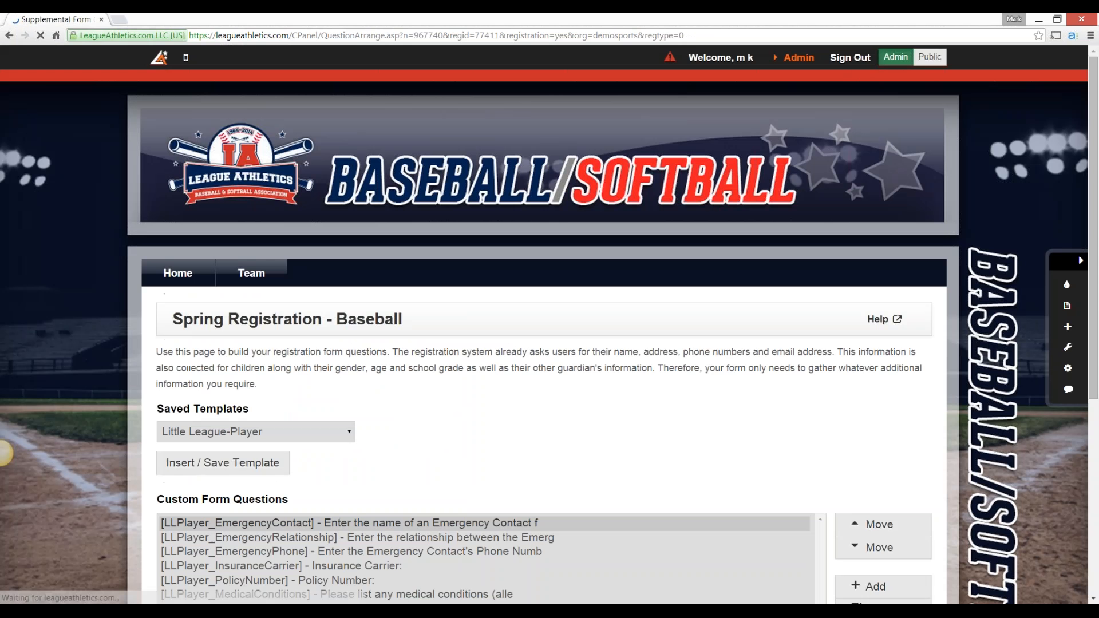
scroll(5, 453, down, 2)
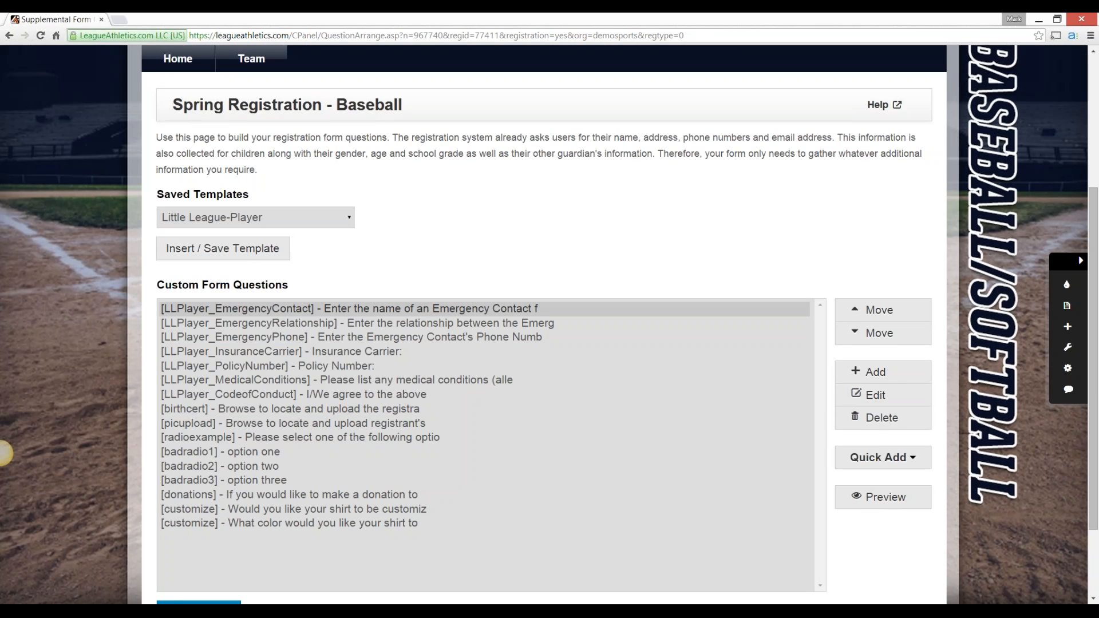
scroll(5, 454, down, 1)
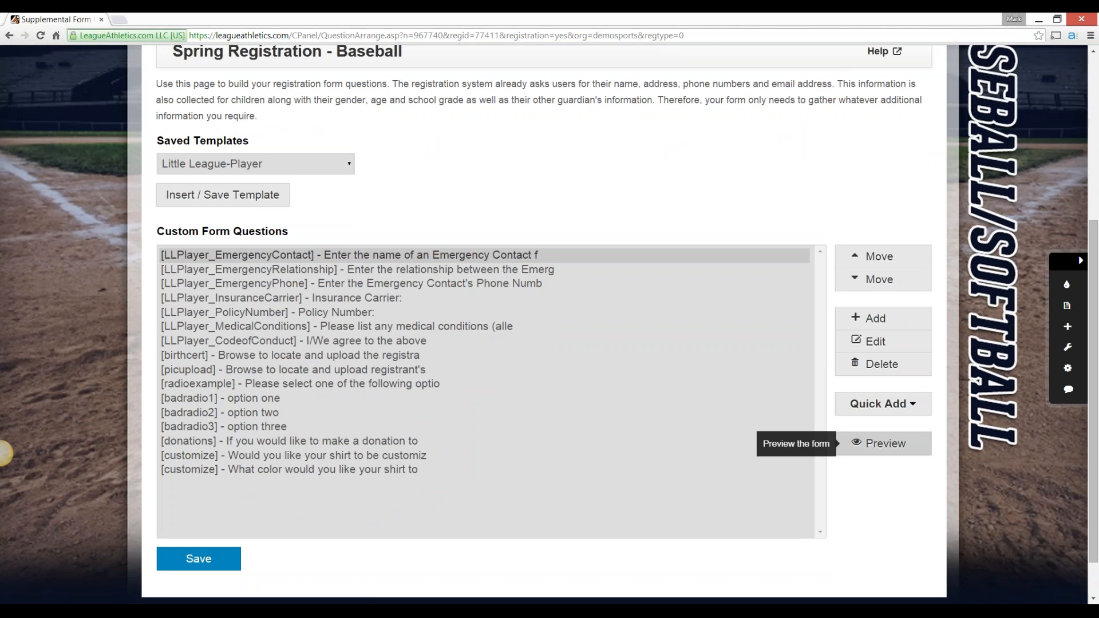
click(879, 443)
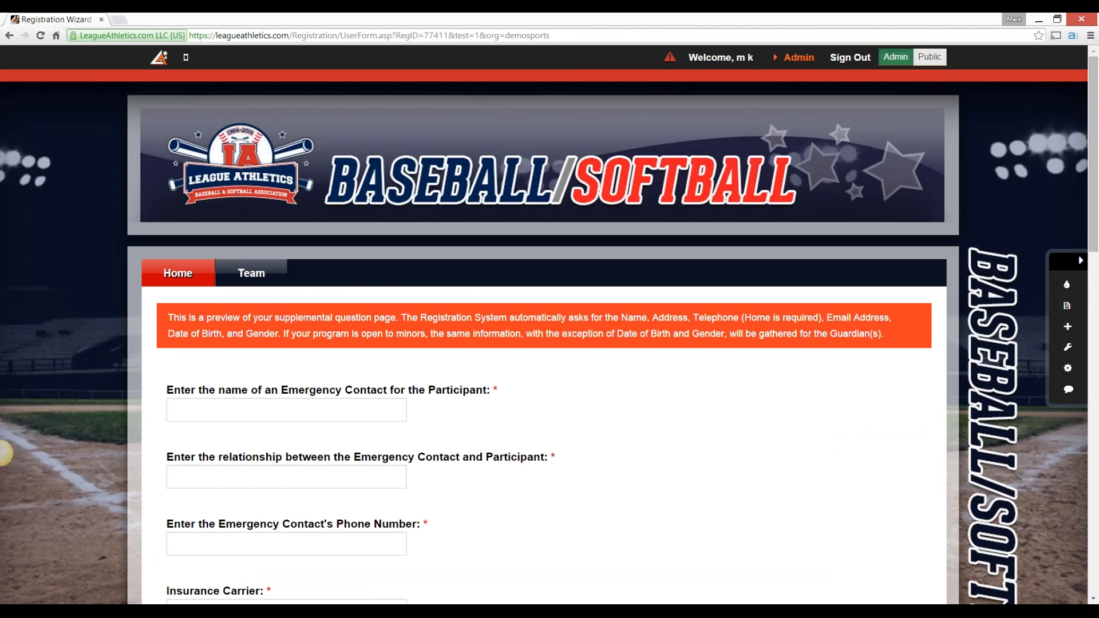
Examine the emergency contact, insurance and medical conditions questions in the form preview, including which ones are marked as required
scroll(5, 454, down, 2)
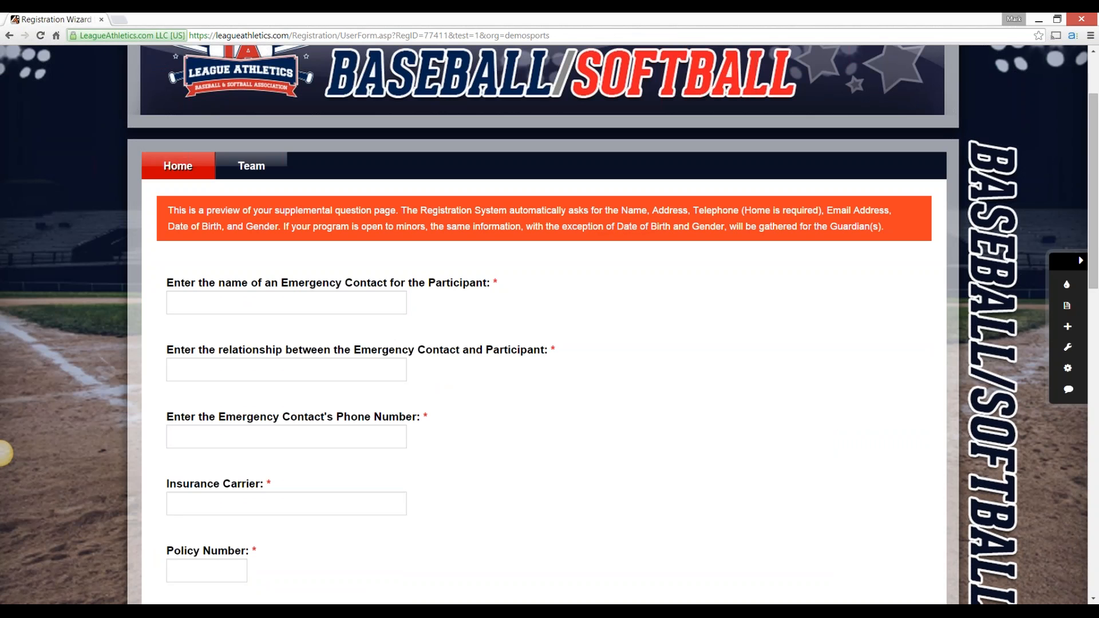
drag(166, 282, 493, 283)
click(286, 302)
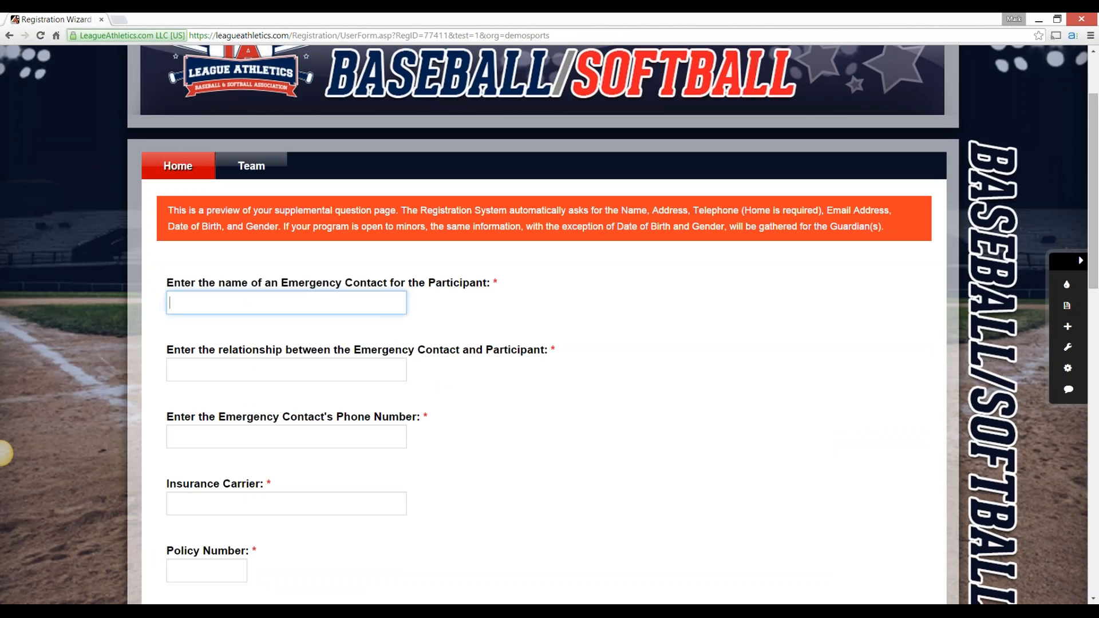
scroll(4, 454, down, 1)
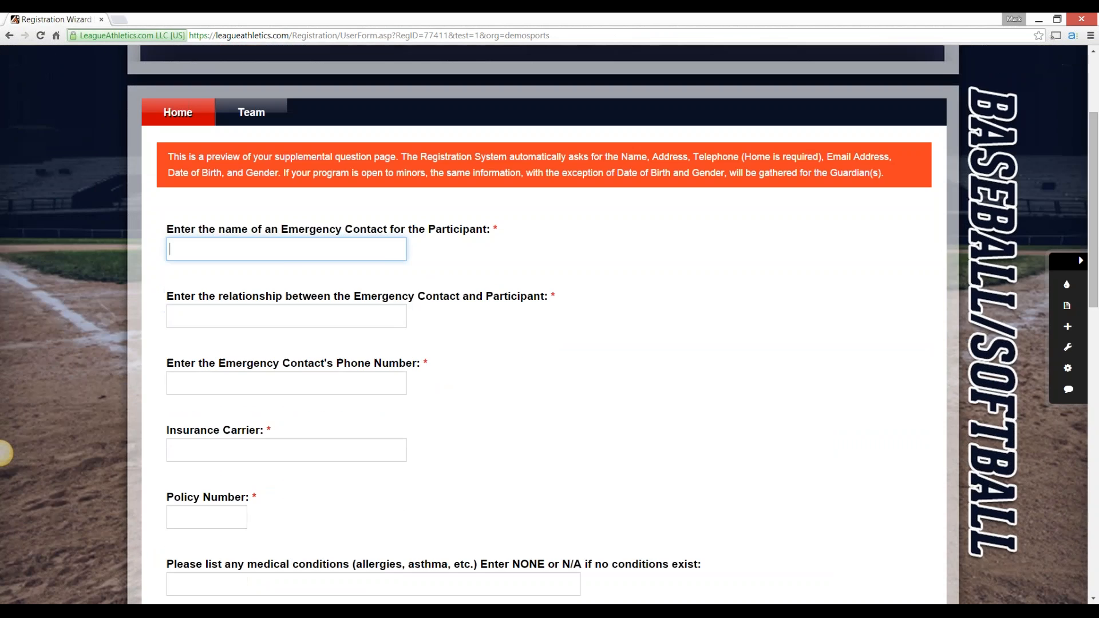
scroll(5, 454, down, 3)
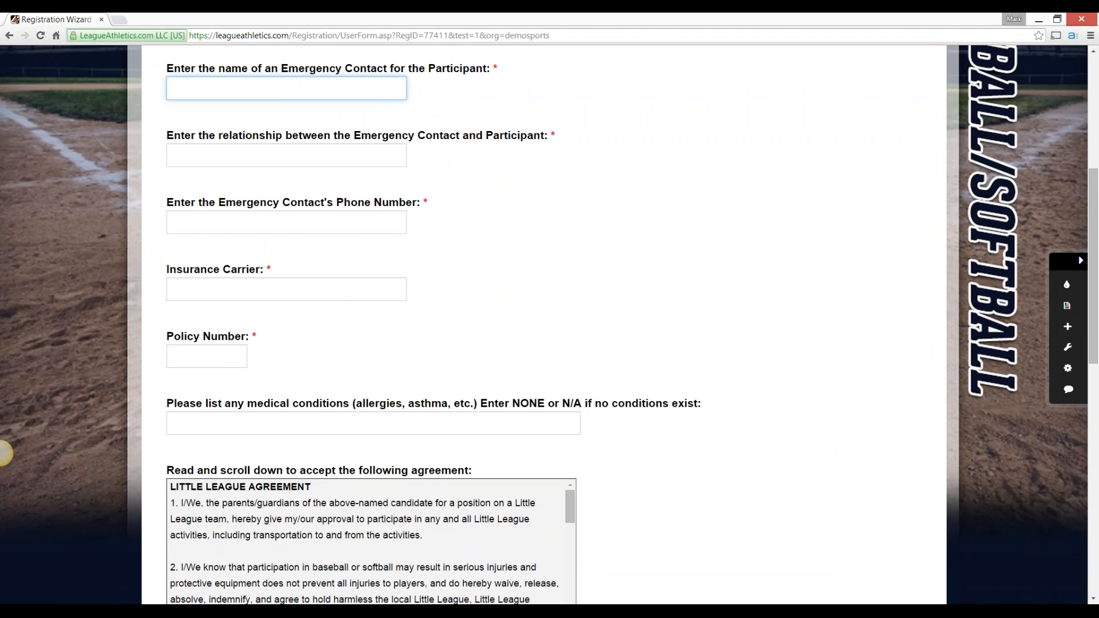
double_click(1, 454)
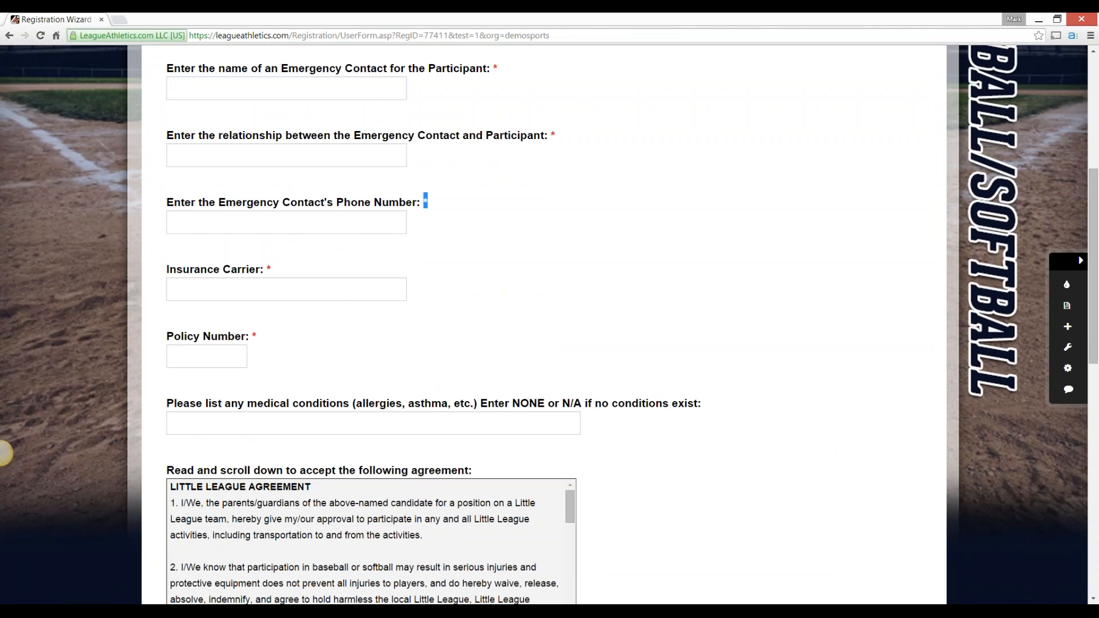
click(2, 453)
scroll(1, 453, down, 4)
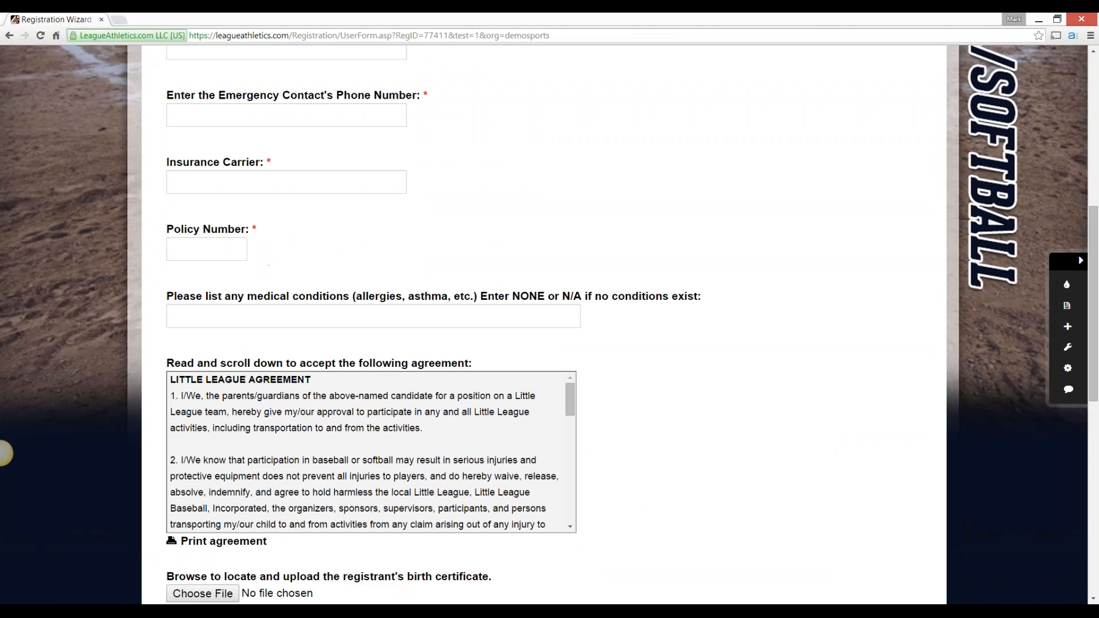
Accept the Little League agreement in the preview, test selecting options one, two and three, and return to the question list
drag(570, 292, 570, 397)
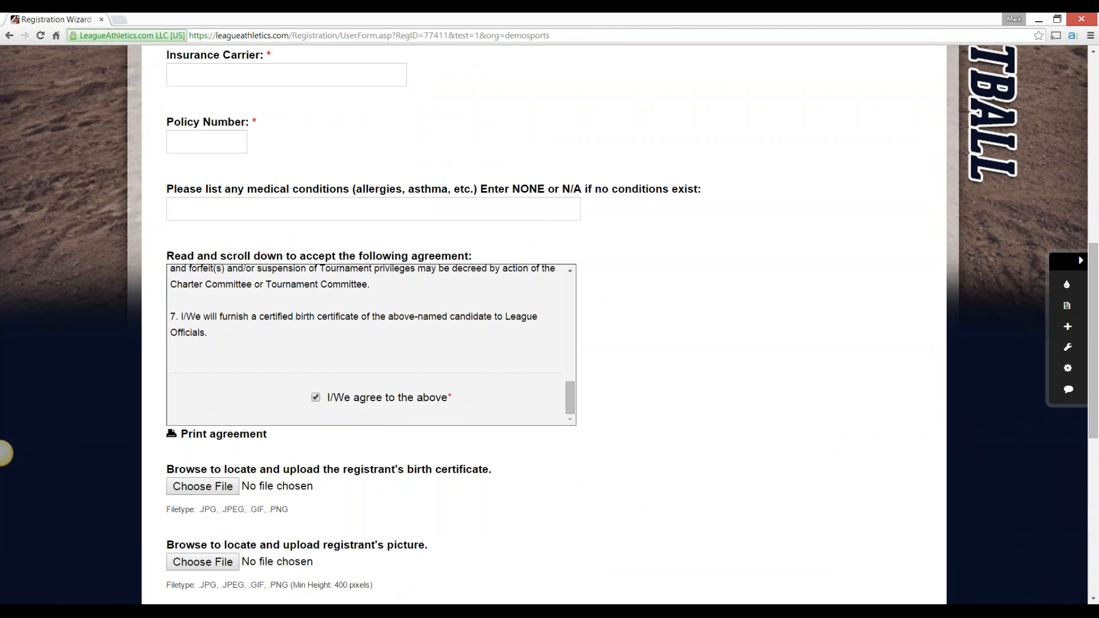
scroll(1, 453, down, 4)
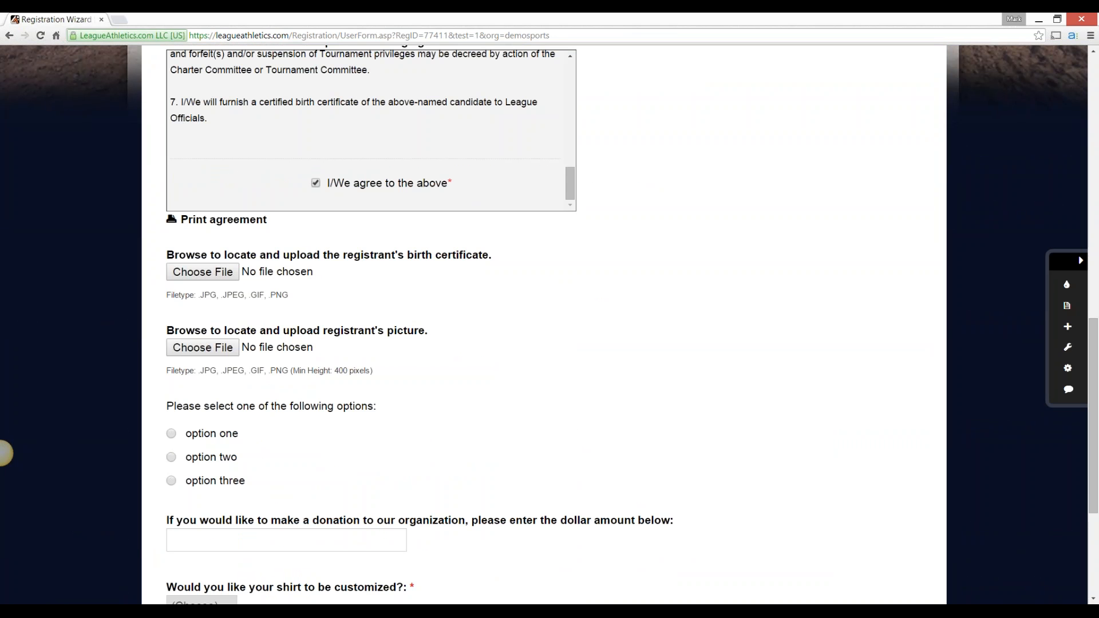
scroll(1, 454, down, 4)
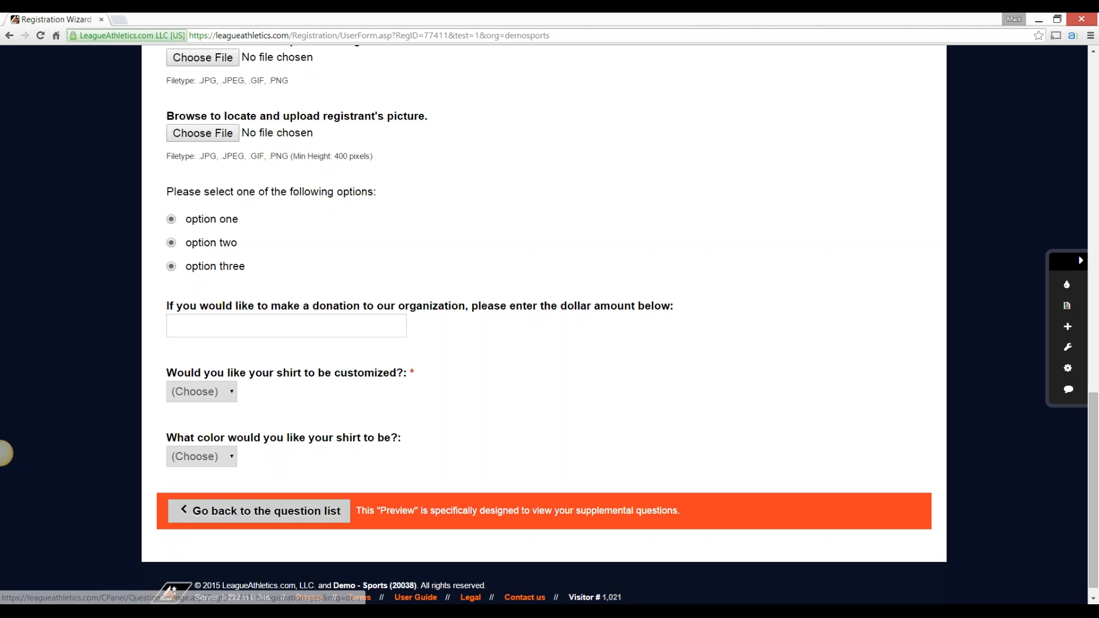
click(259, 510)
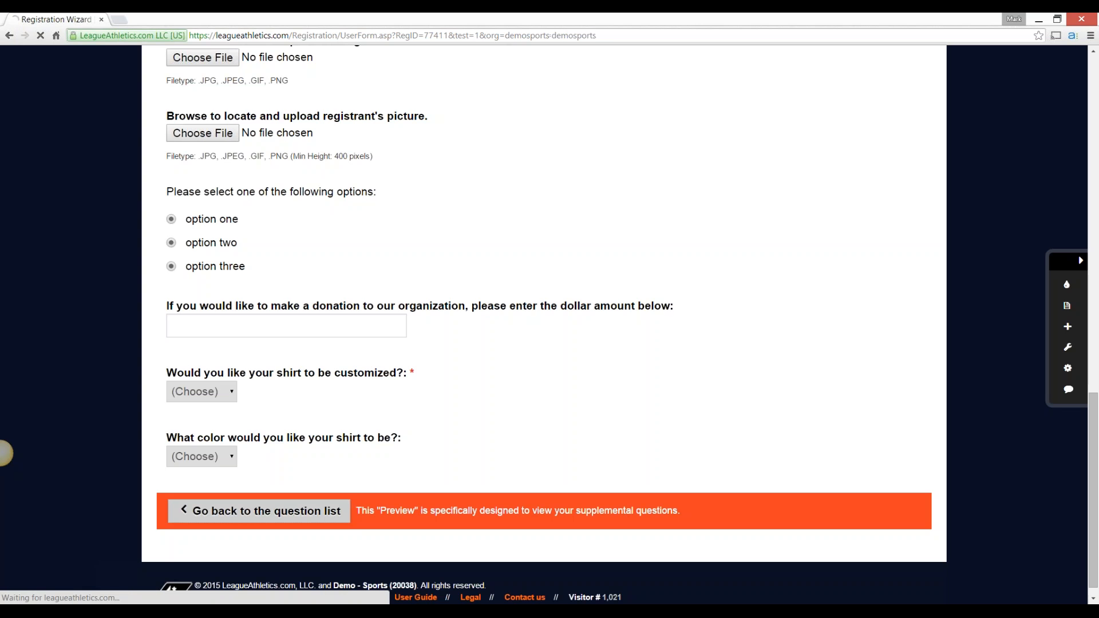
Rename the option one radio button question as badradio and submit the change
scroll(5, 453, down, 5)
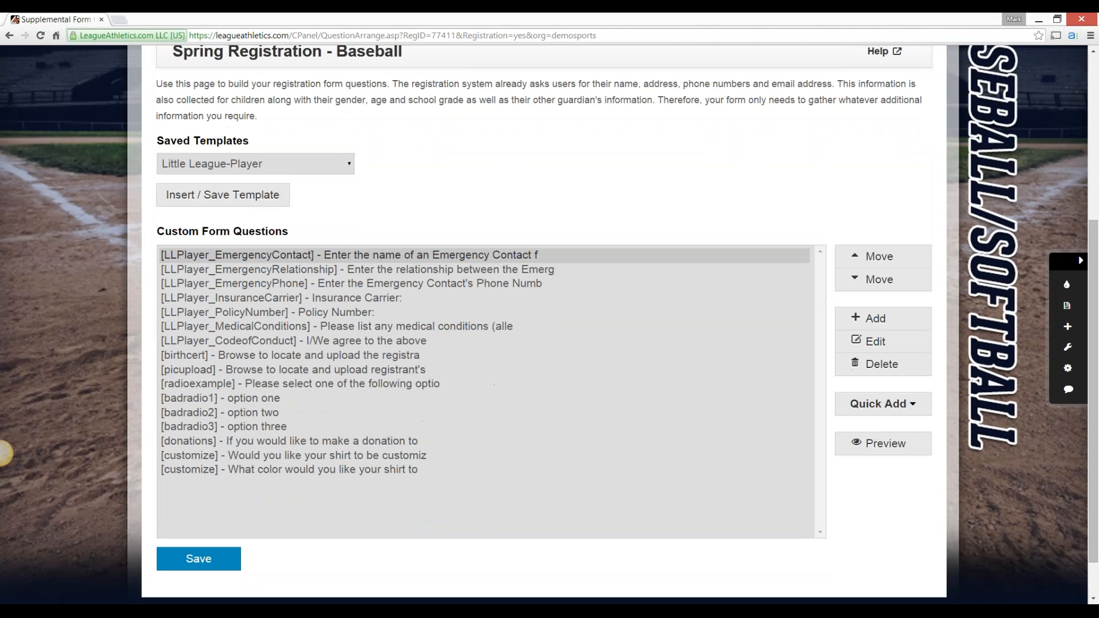
drag(252, 399, 252, 427)
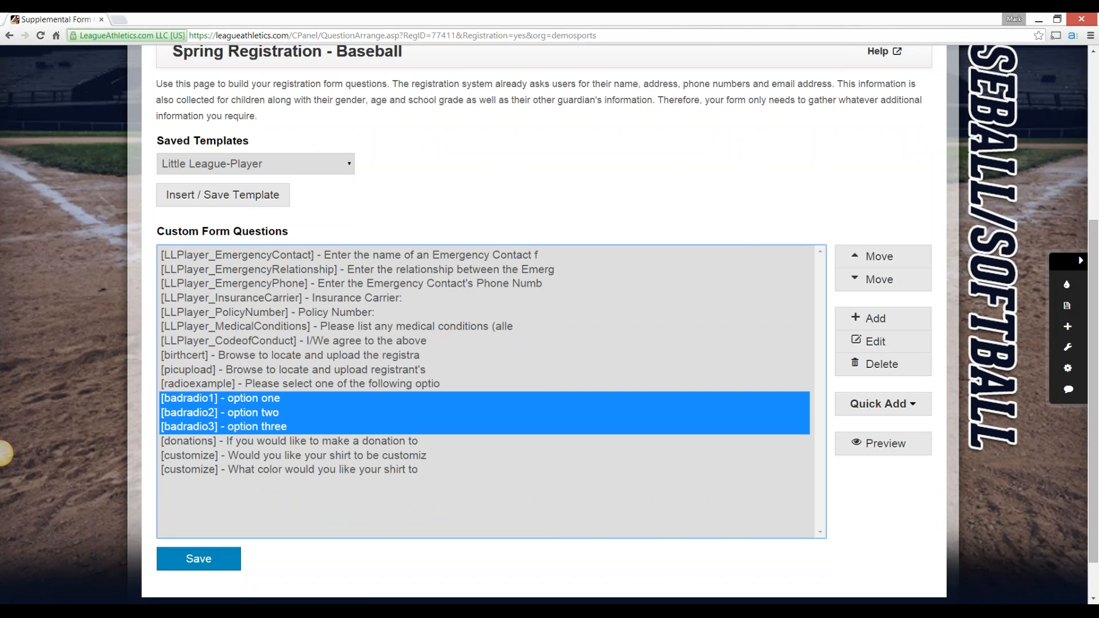
click(252, 413)
click(252, 399)
click(876, 341)
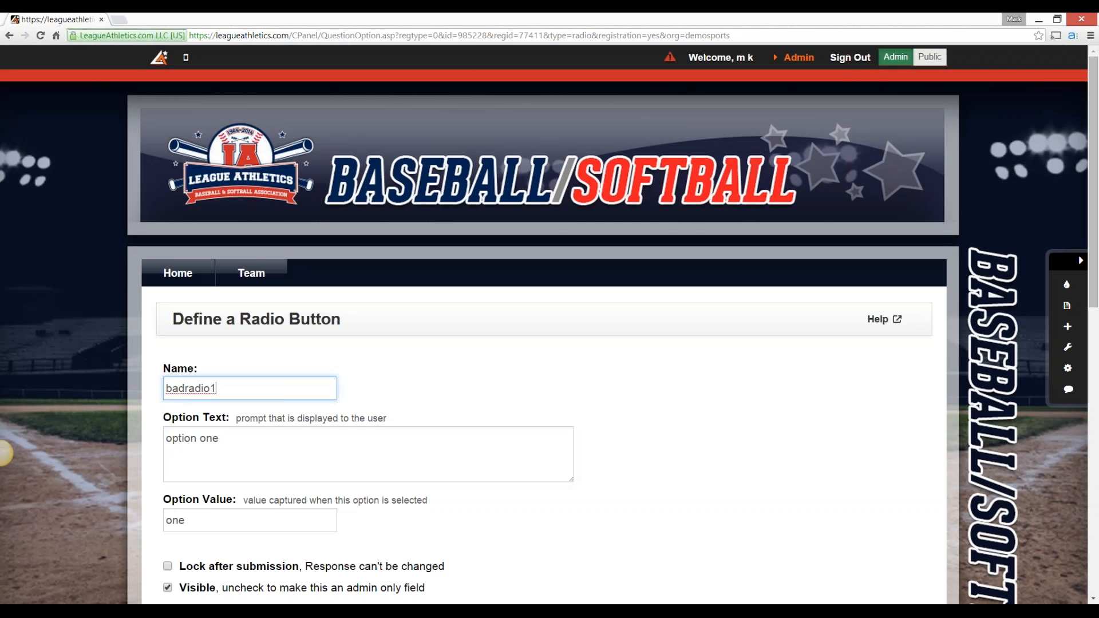
key(BackSpace)
key(Return)
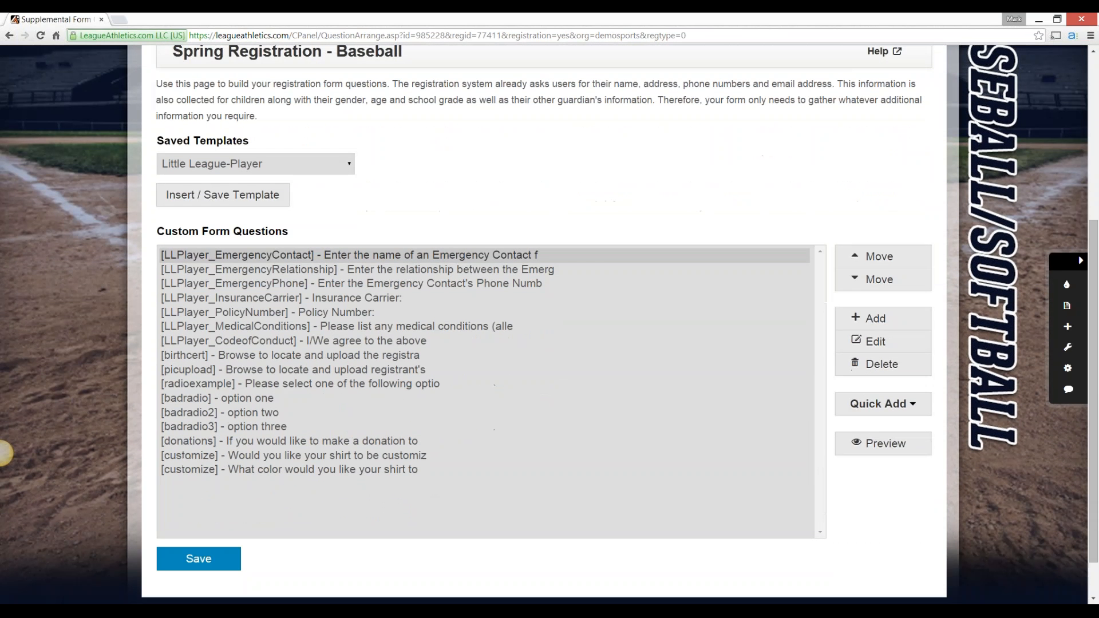
Give the option two radio button question the name badradio and submit it
click(249, 413)
click(876, 342)
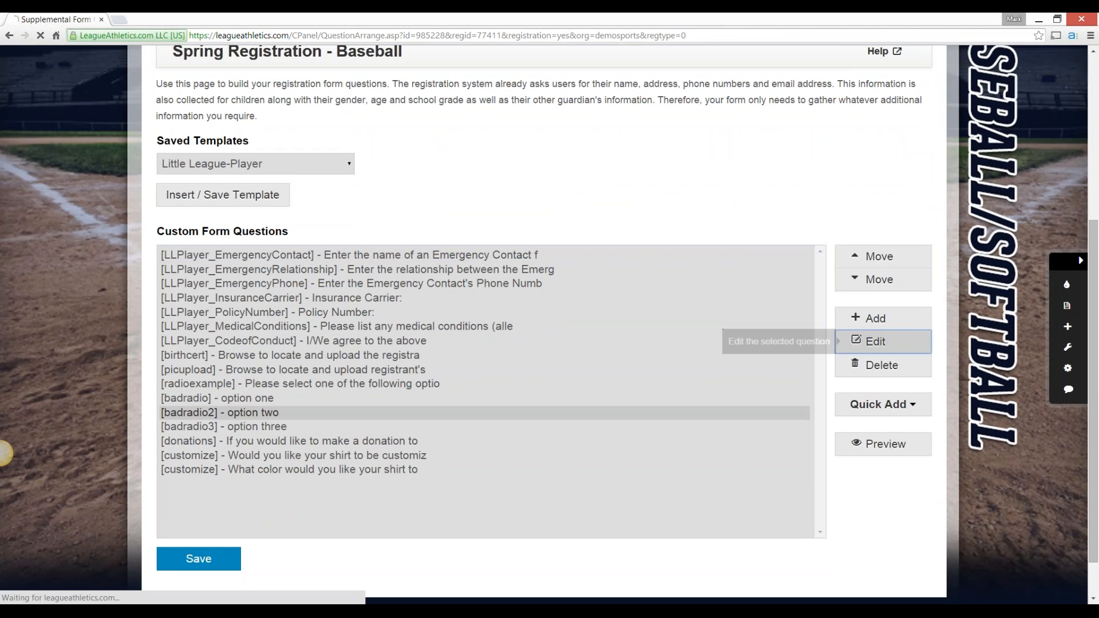
key(shift+Tab)
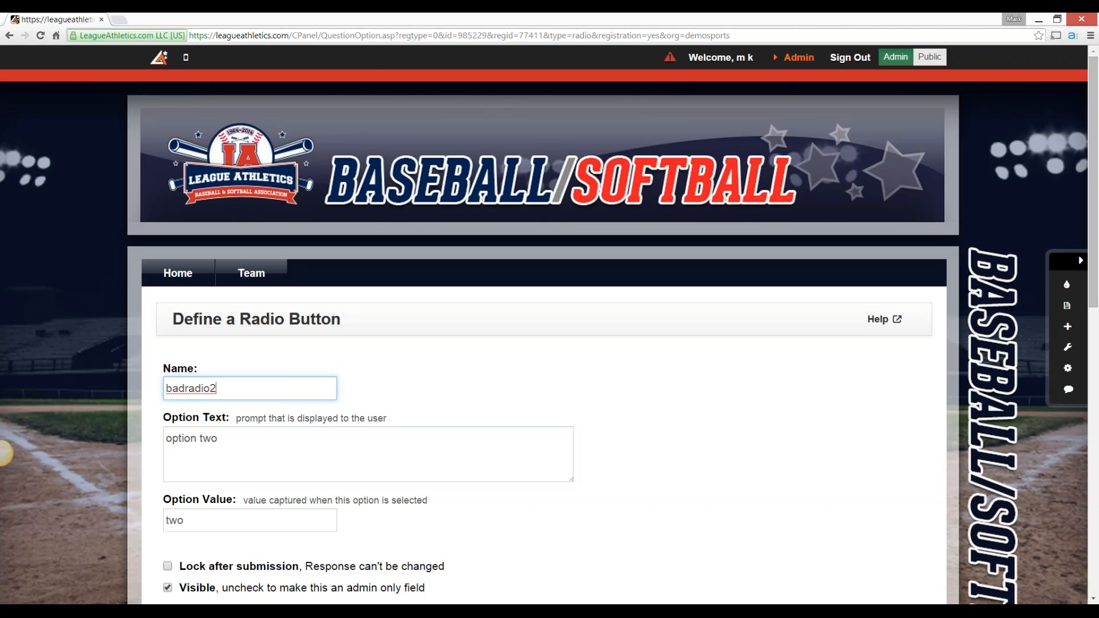
key(End)
key(BackSpace)
key(Return)
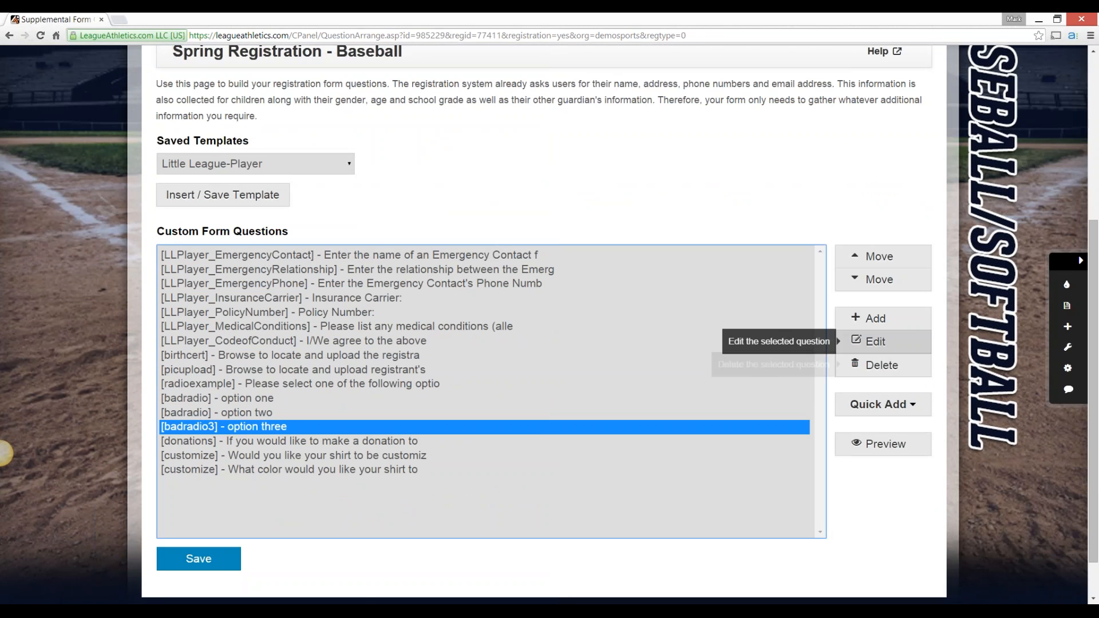
Change the name of the option three radio button question to badradio and submit it
click(873, 341)
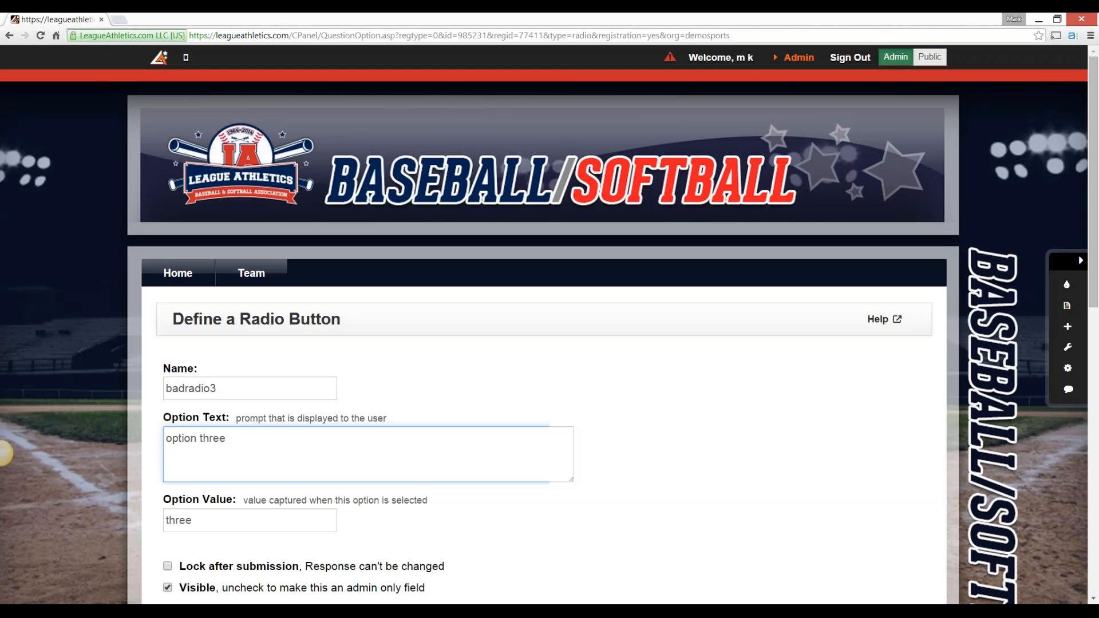
key(shift+Tab)
key(End)
key(BackSpace)
key(Return)
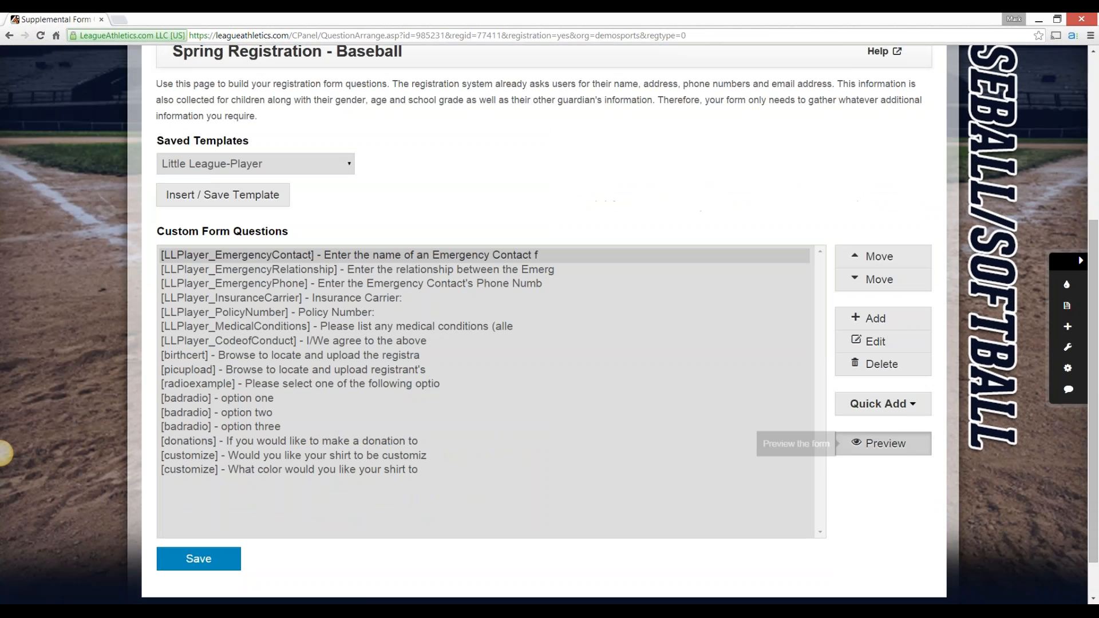
Preview the form again to test the three radio options, and go back to the question list
click(885, 443)
scroll(5, 453, down, 15)
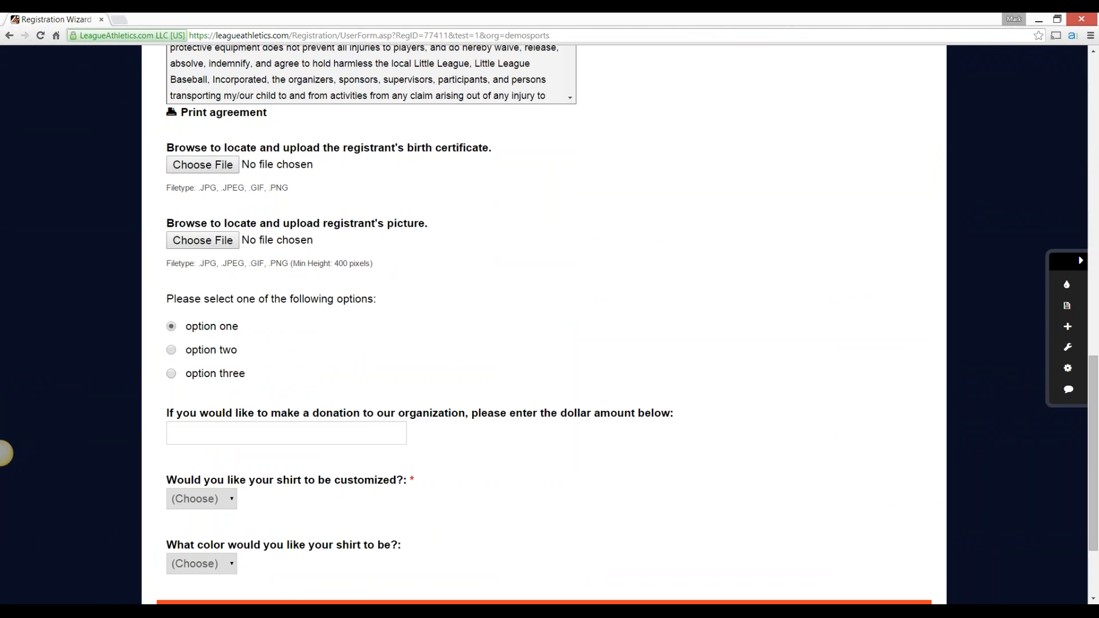
click(9, 36)
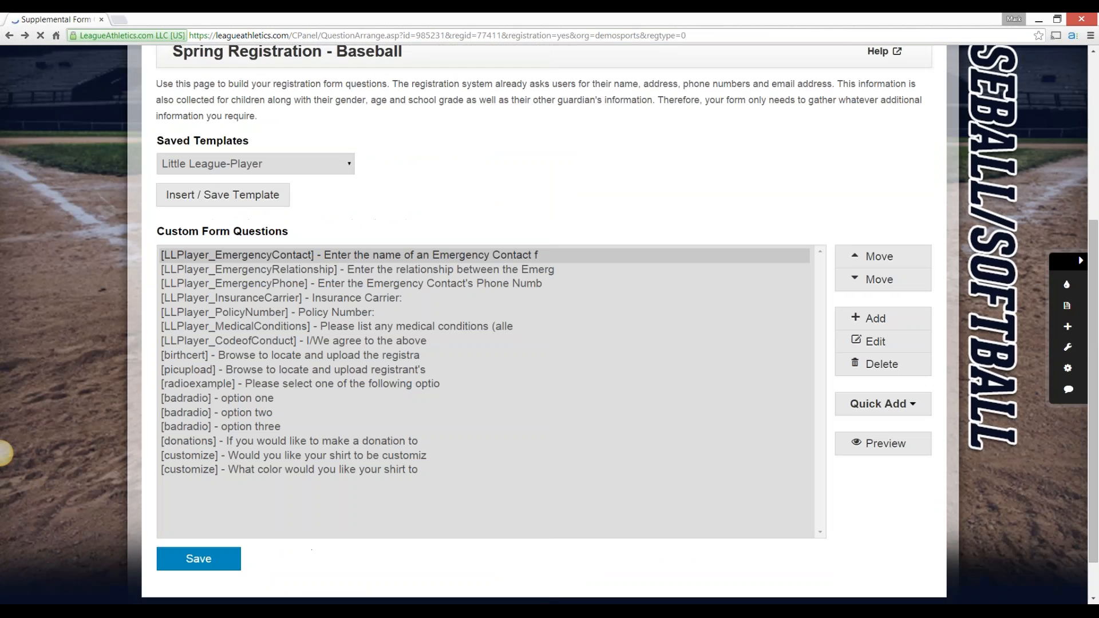
Select the two shirt questions named customize, examine them in the form preview, and return to the question list
scroll(1, 453, down, 1)
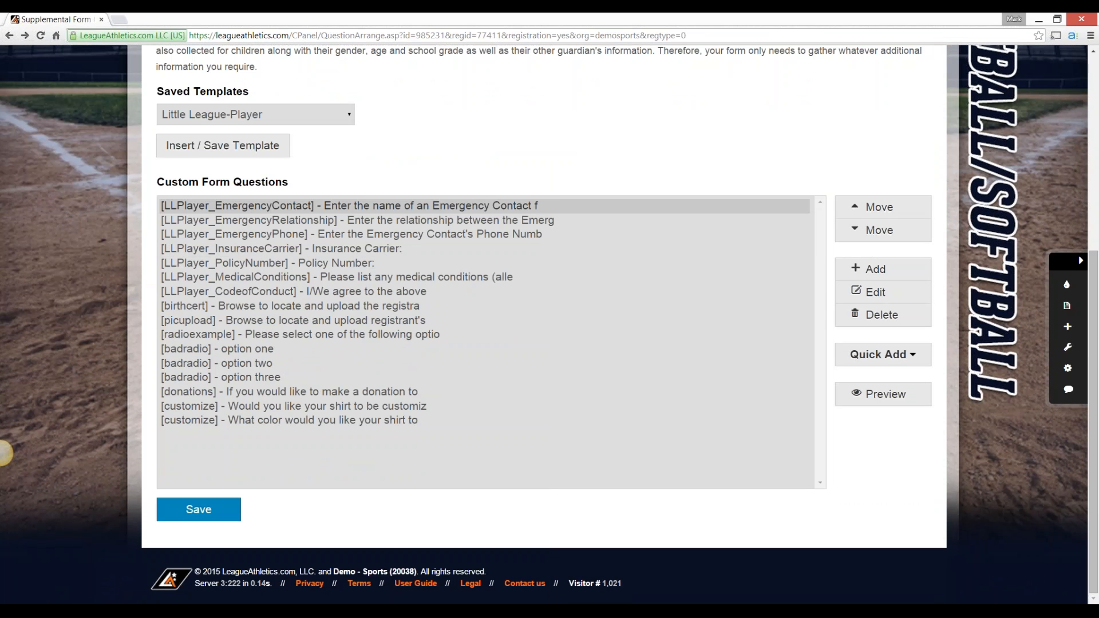
click(294, 406)
ctrl+click(294, 420)
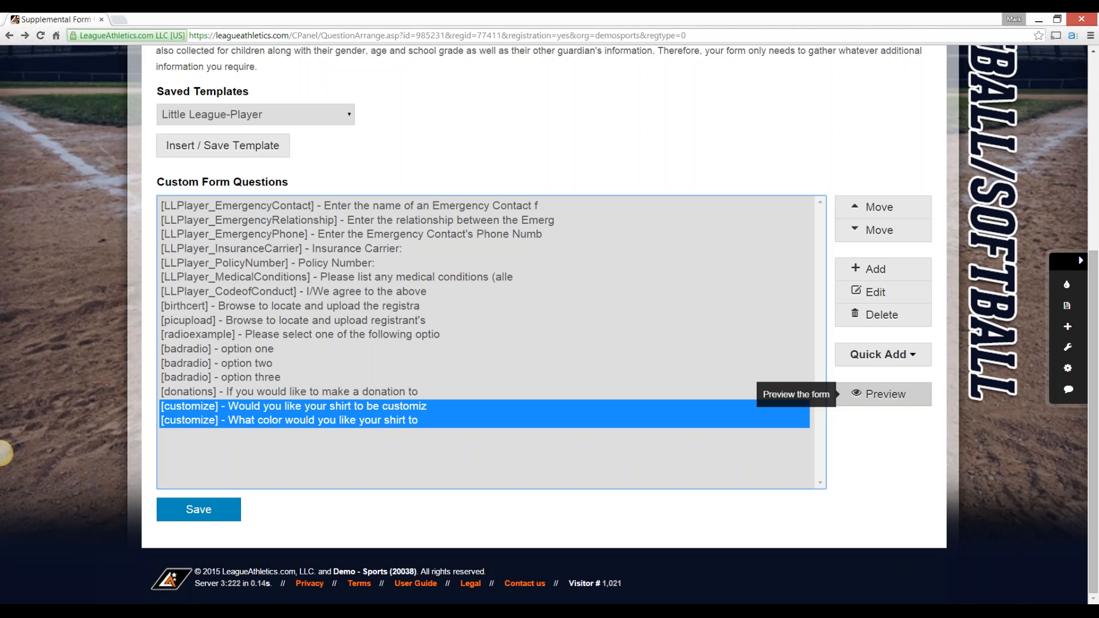
click(884, 394)
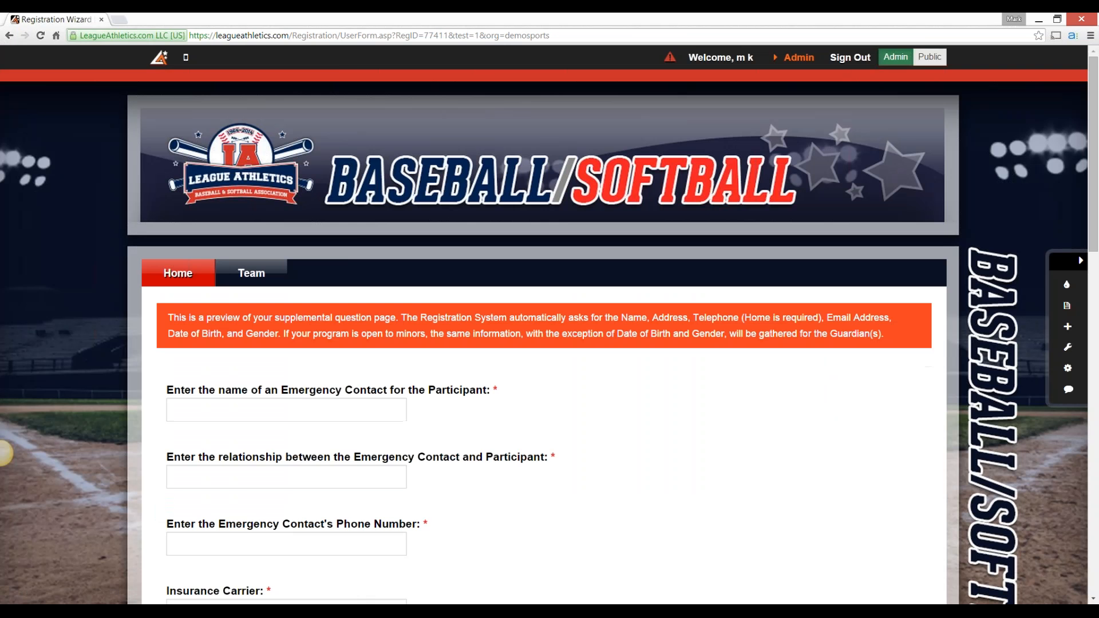
scroll(5, 454, down, 15)
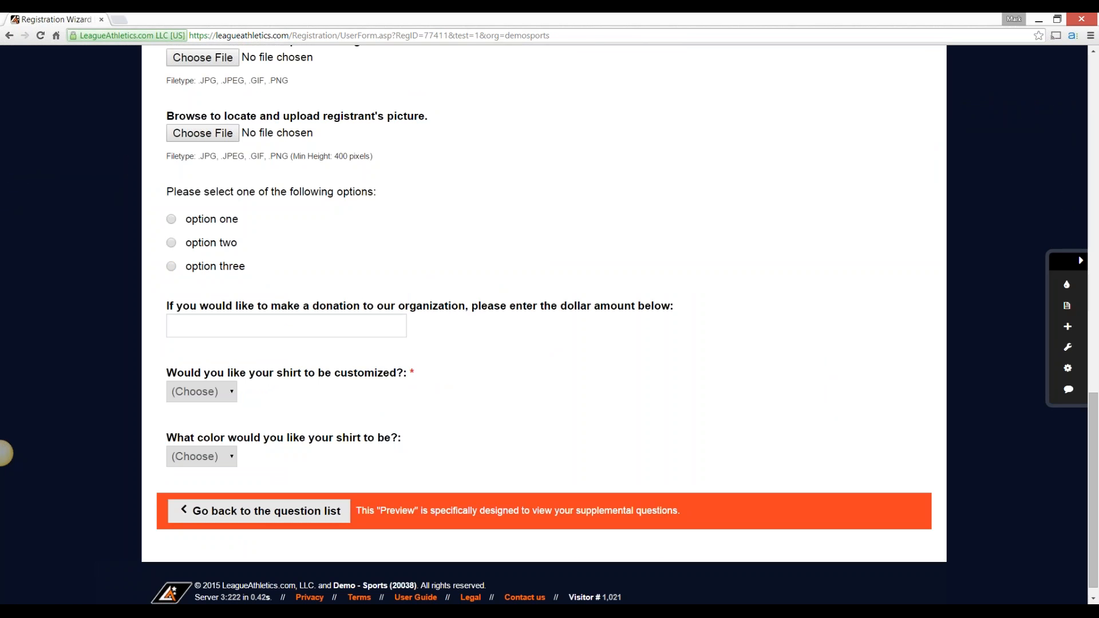
click(261, 511)
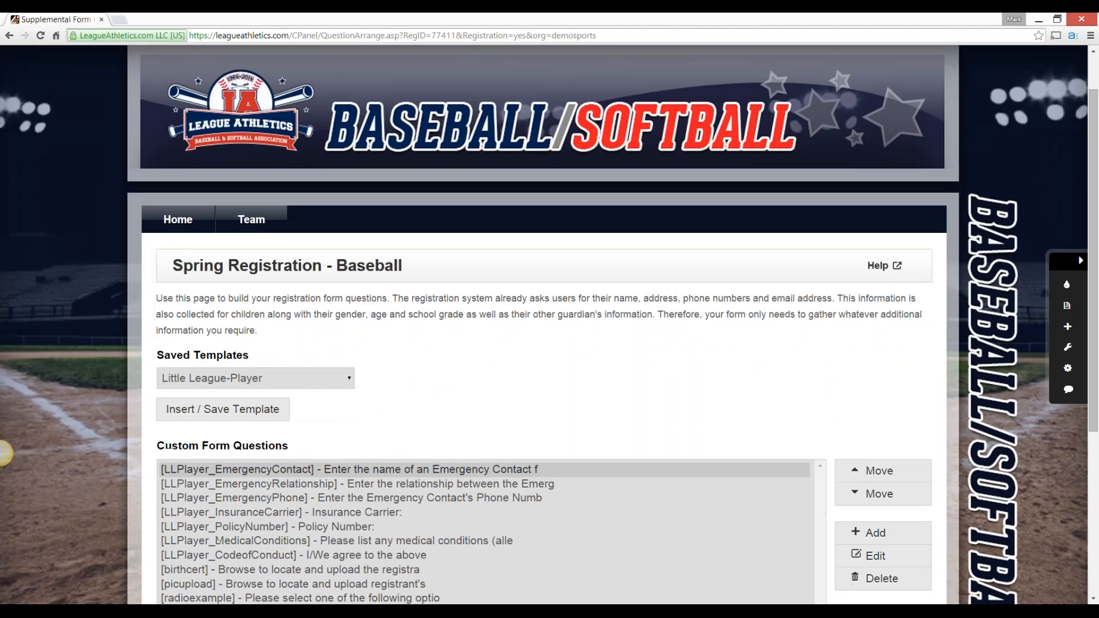
Rename the shirt color dropdown question as customize_test and submit its definition
scroll(5, 452, down, 4)
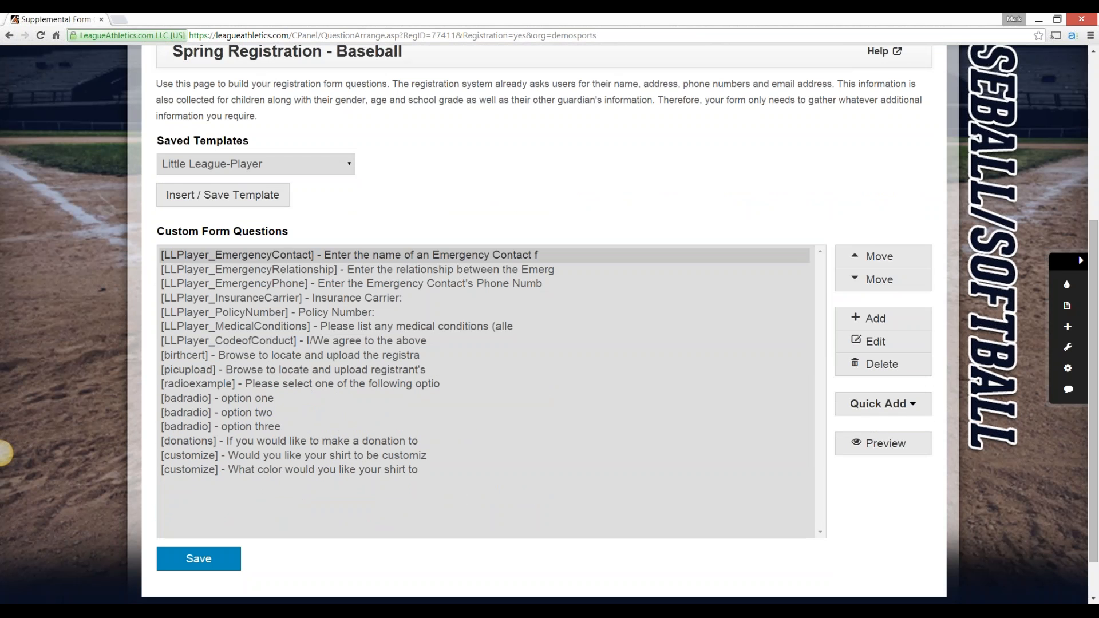
click(290, 470)
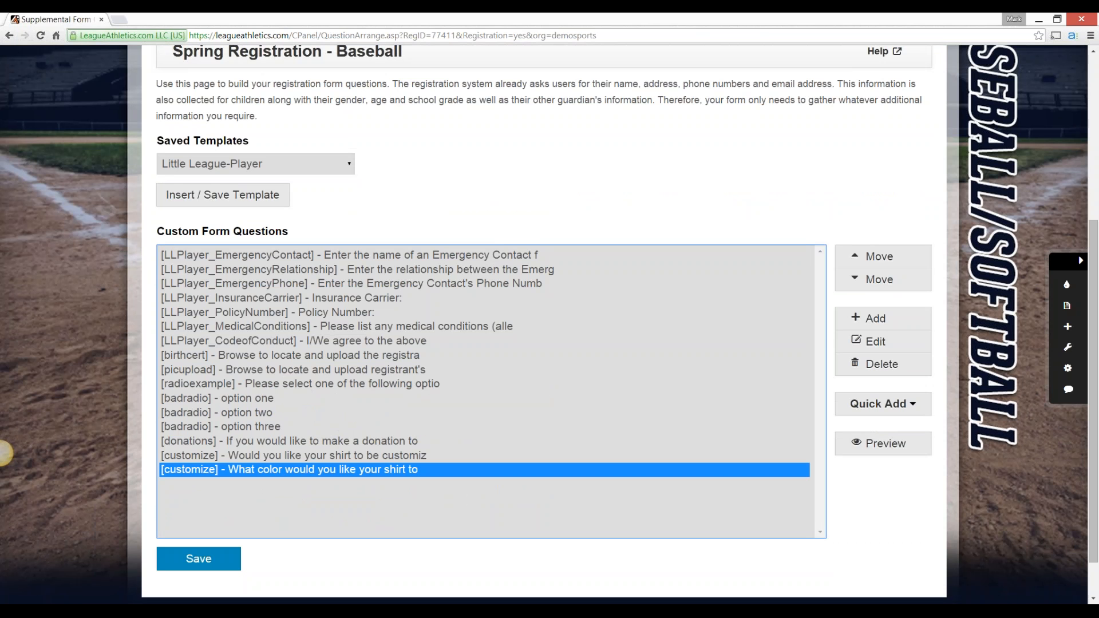
click(875, 341)
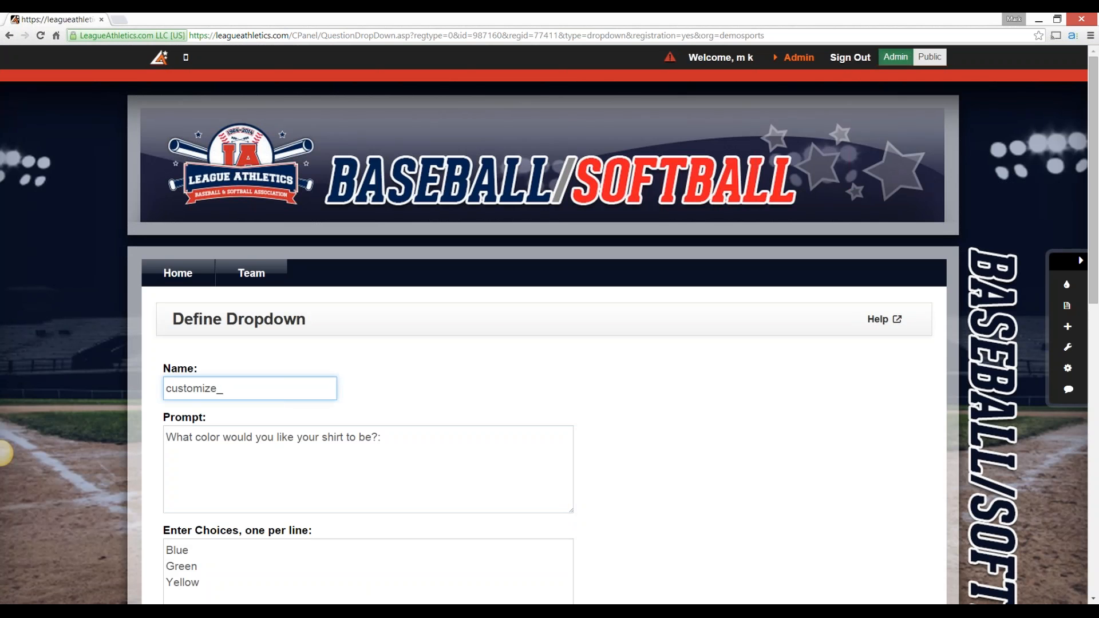
text(test)
click(5, 453)
scroll(5, 453, down, 5)
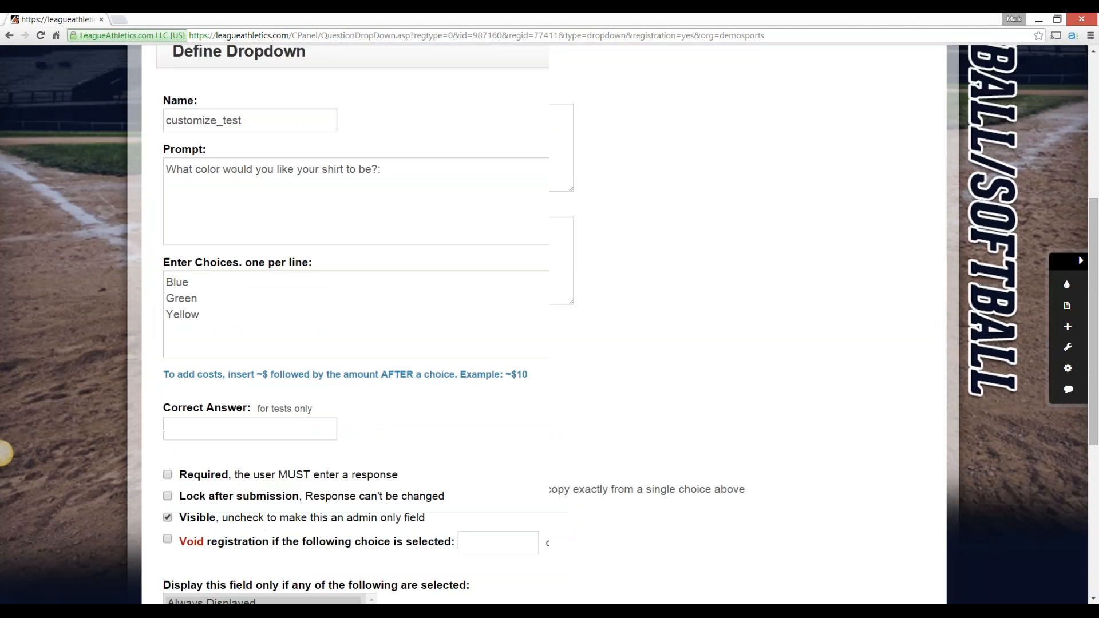
scroll(544, 324, down, 6)
click(190, 568)
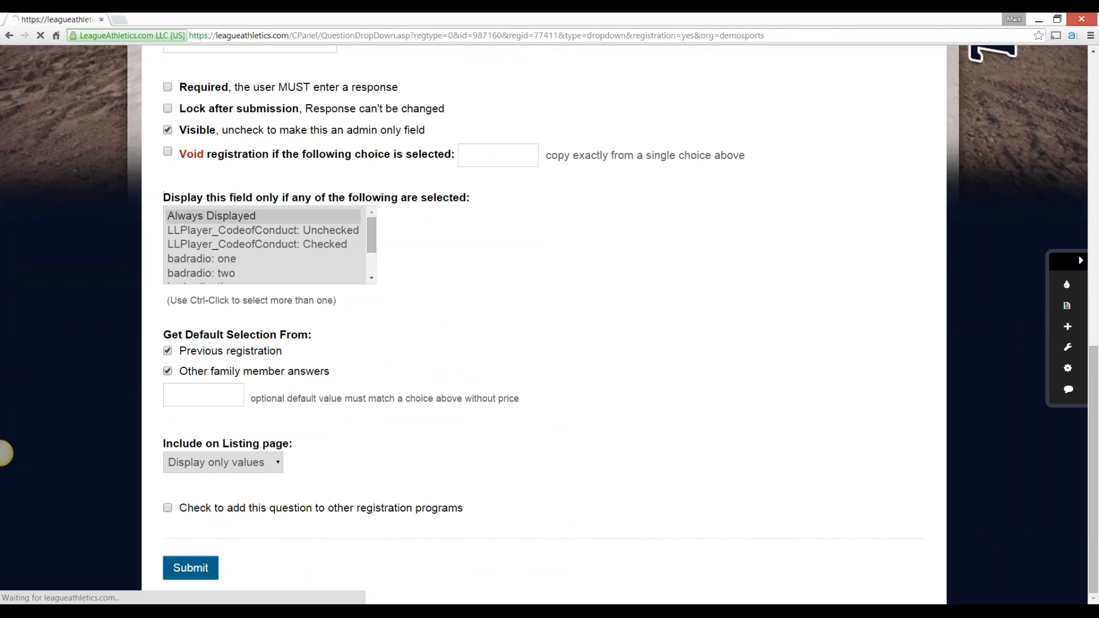
Save the Spring Registration - Baseball custom form questions and sign out of the site
scroll(4, 454, down, 5)
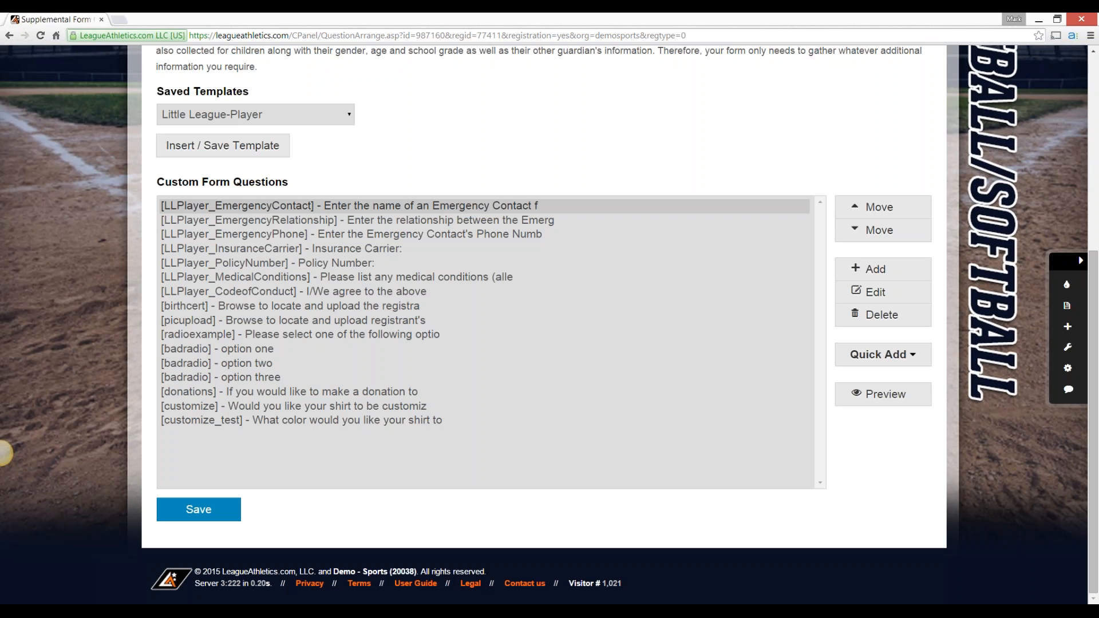
click(199, 509)
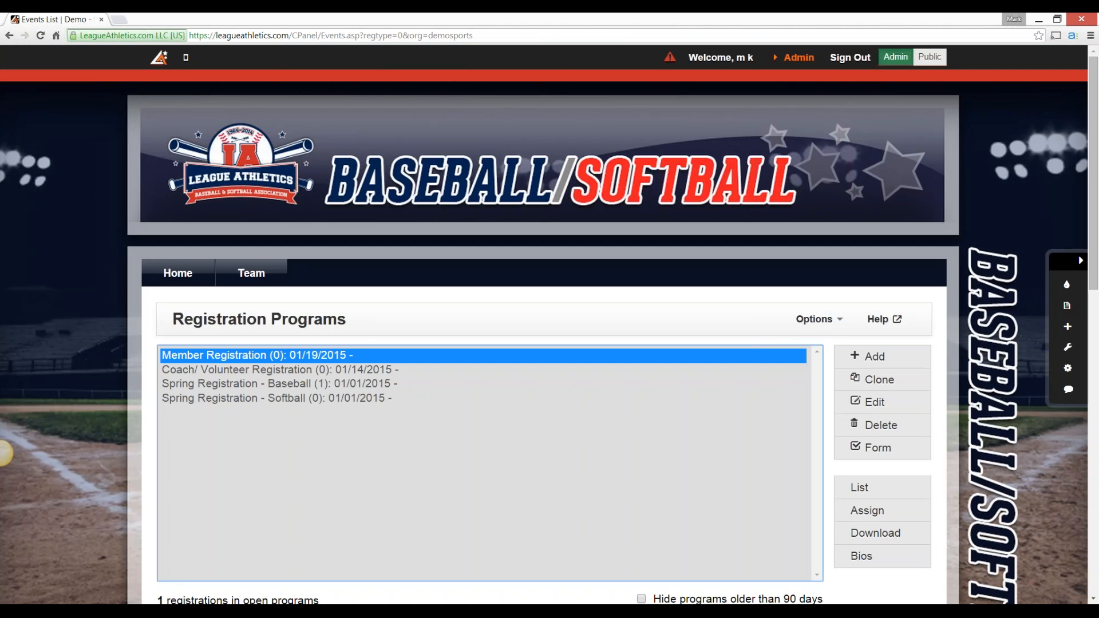
click(850, 58)
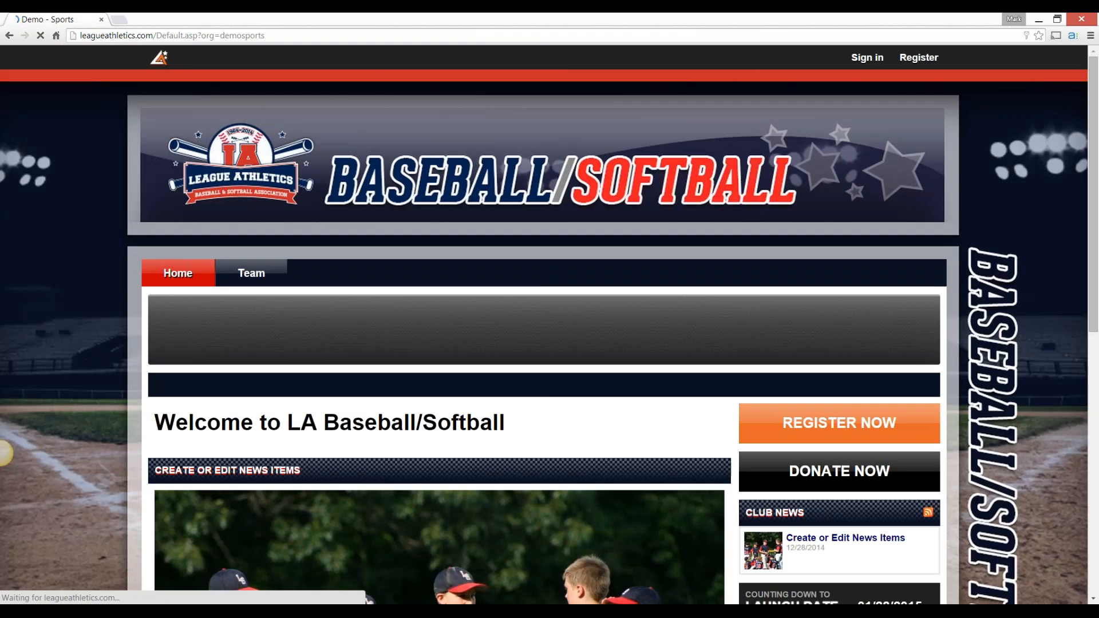
scroll(544, 324, down, 1)
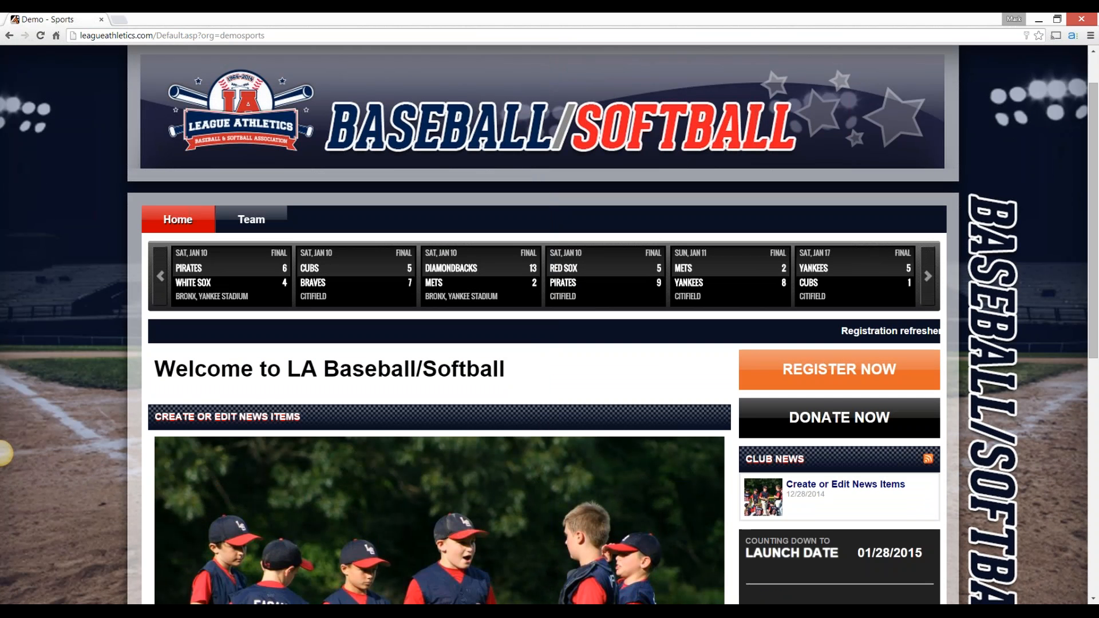
Open the online registration list from the public home page and choose the Baseball category
click(839, 370)
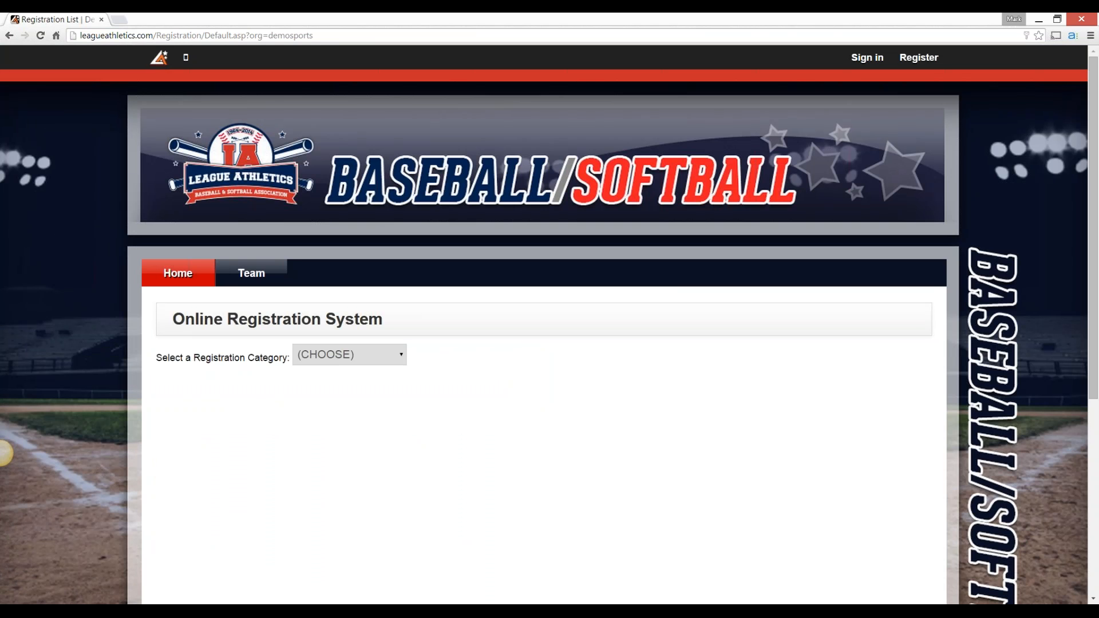
scroll(4, 454, down, 1)
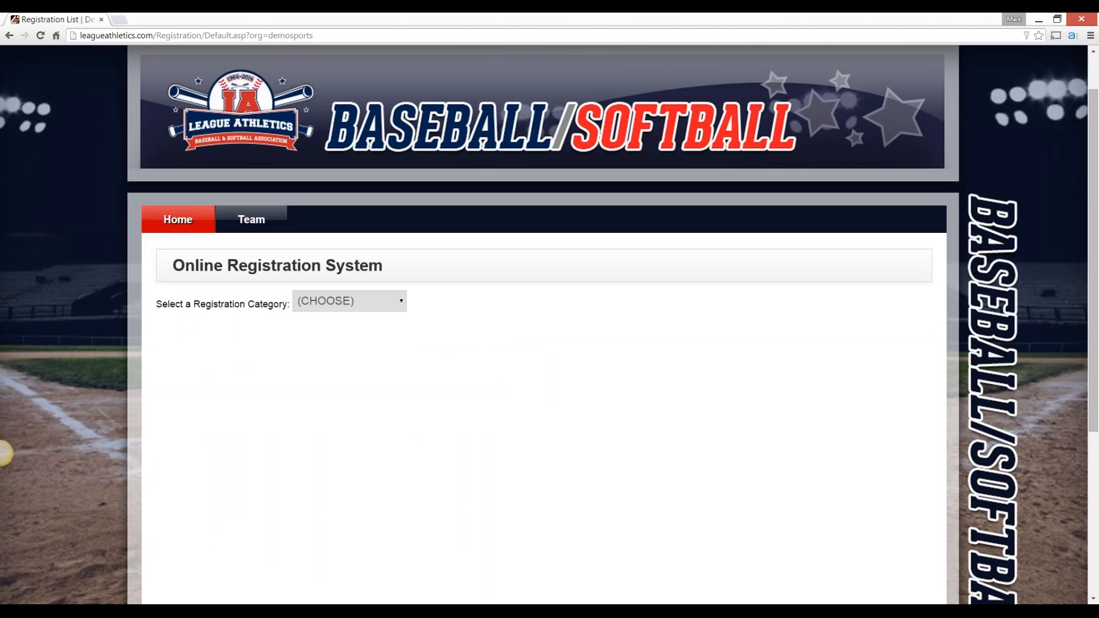
click(350, 301)
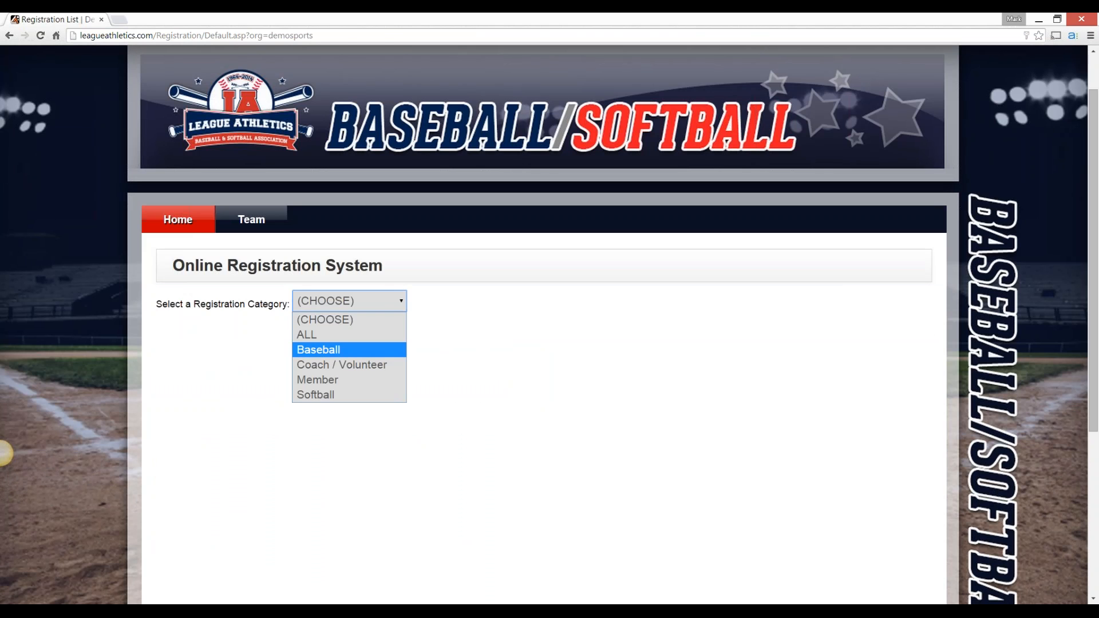
click(349, 350)
scroll(544, 324, down, 3)
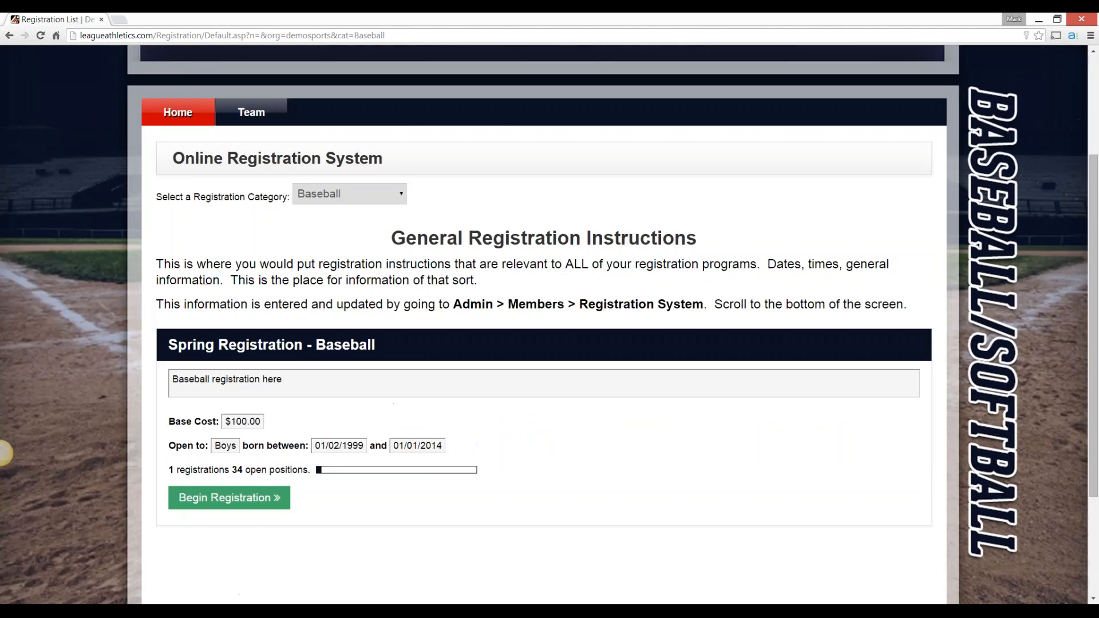
scroll(5, 454, down, 2)
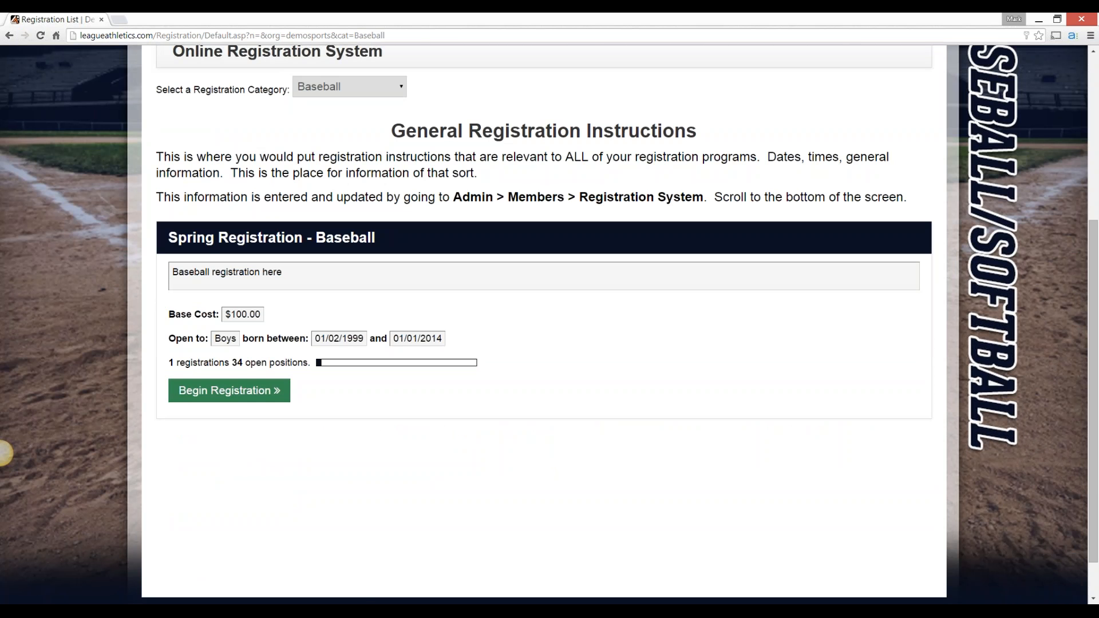
Begin the Spring Registration - Baseball program and continue past its eligibility restrictions
click(229, 391)
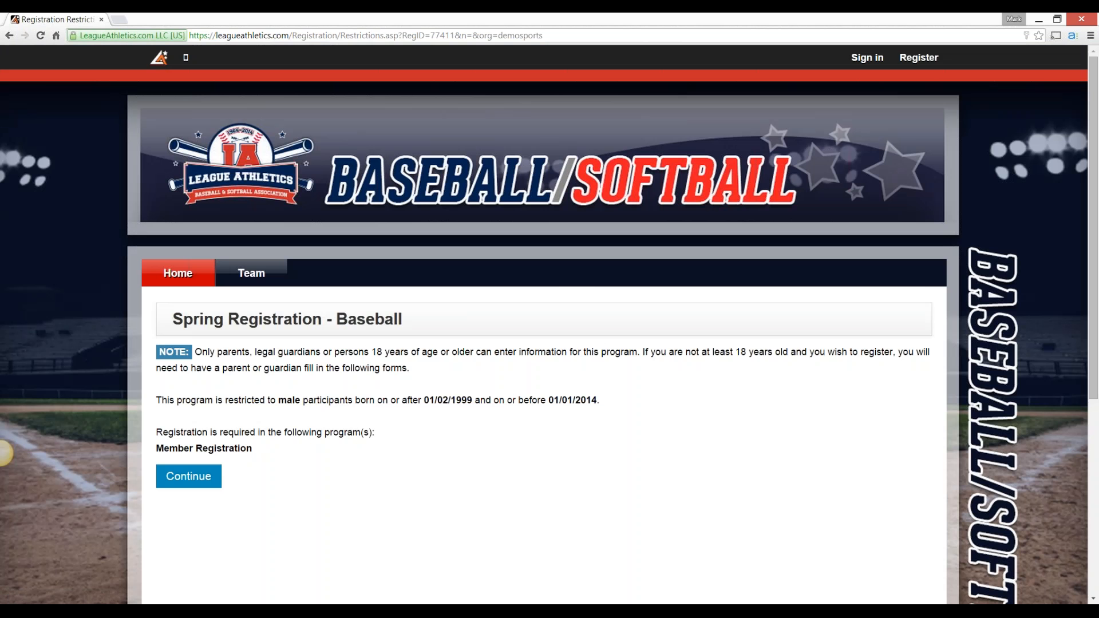
scroll(2, 453, down, 1)
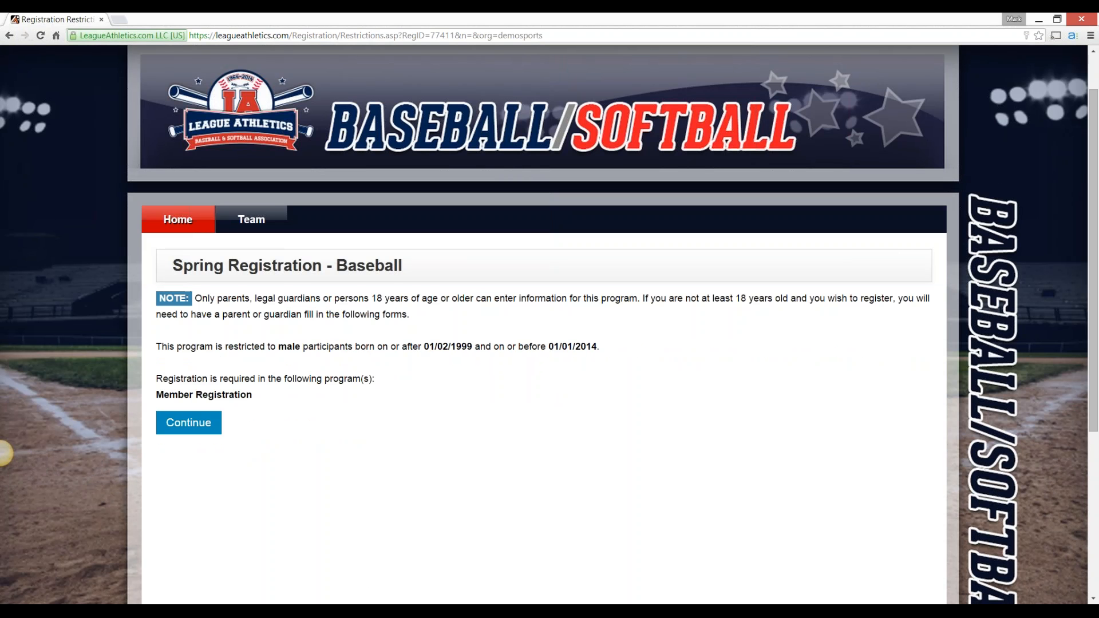
click(189, 423)
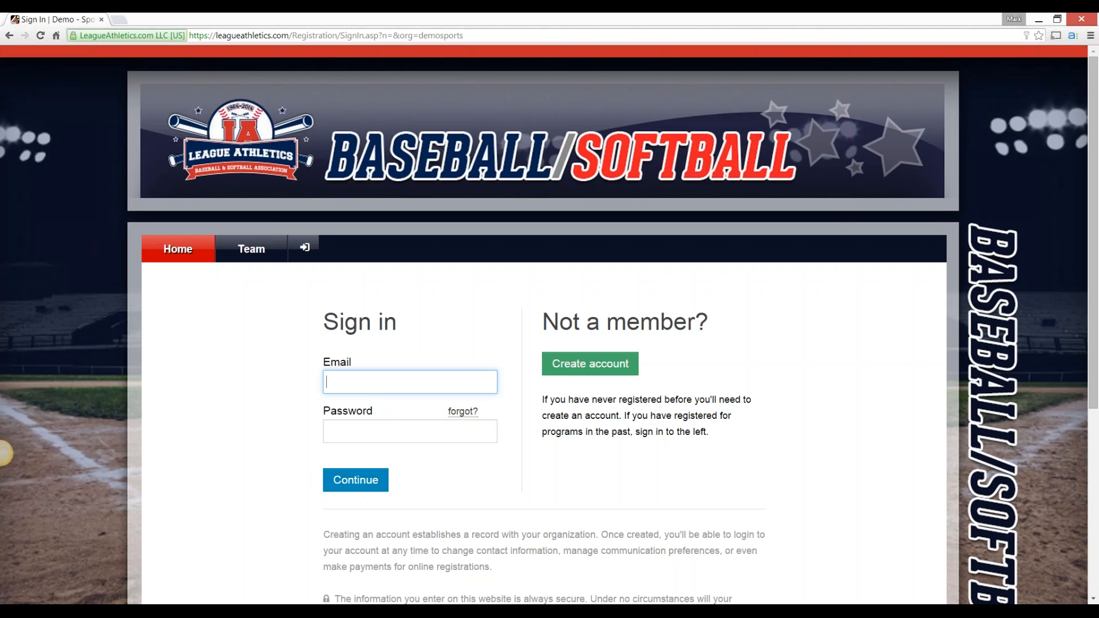
View the account creation form, return to the sign-in form, and sign in with the account email and password
click(590, 364)
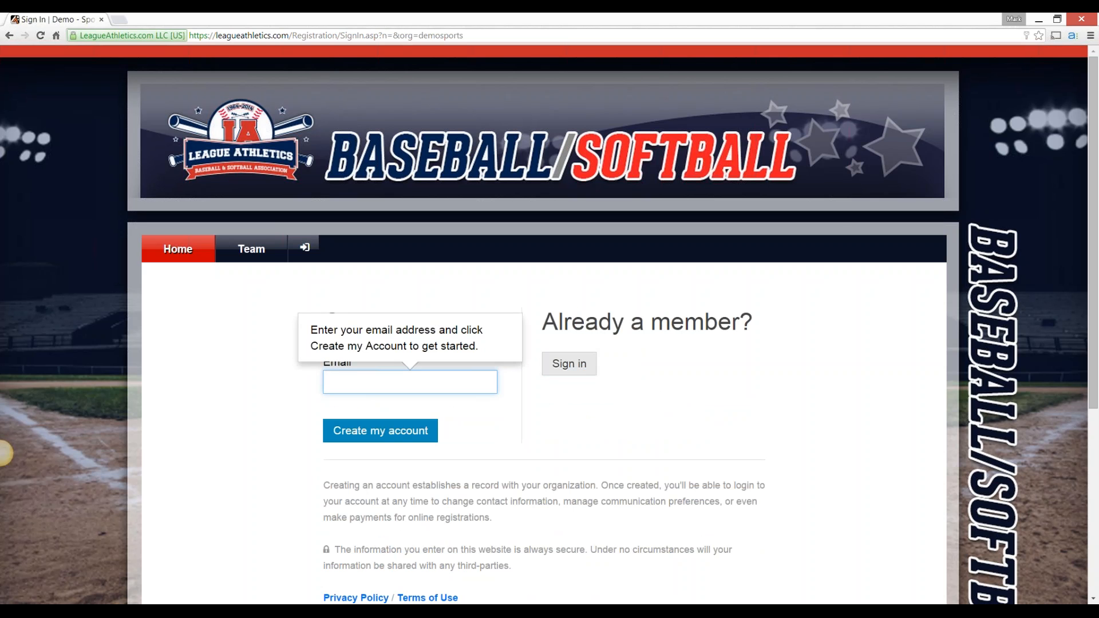
click(569, 364)
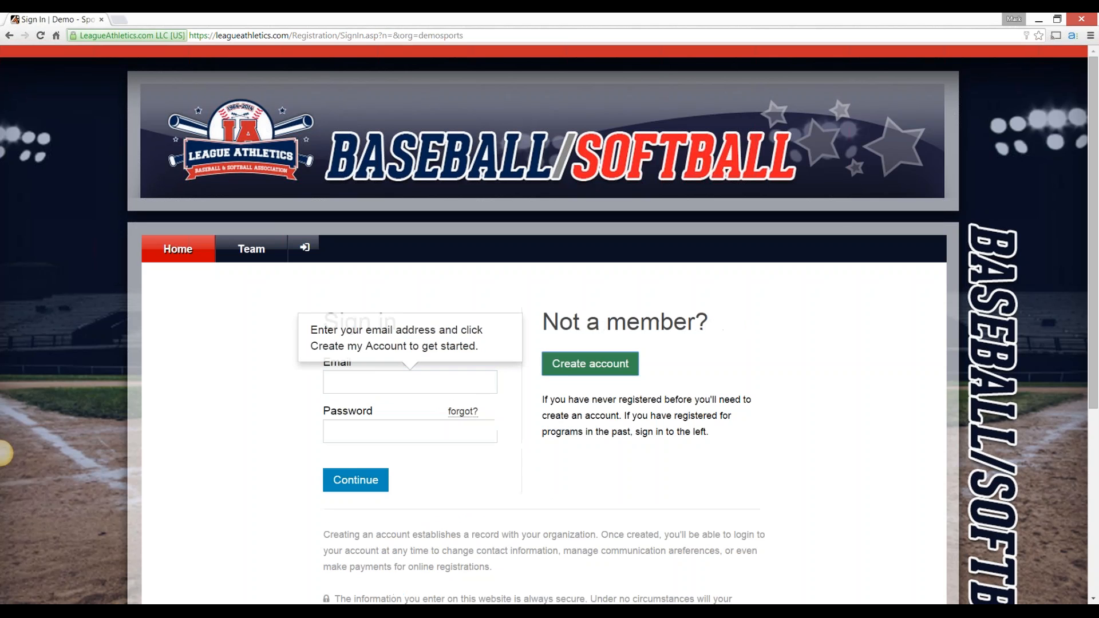
text(markk)
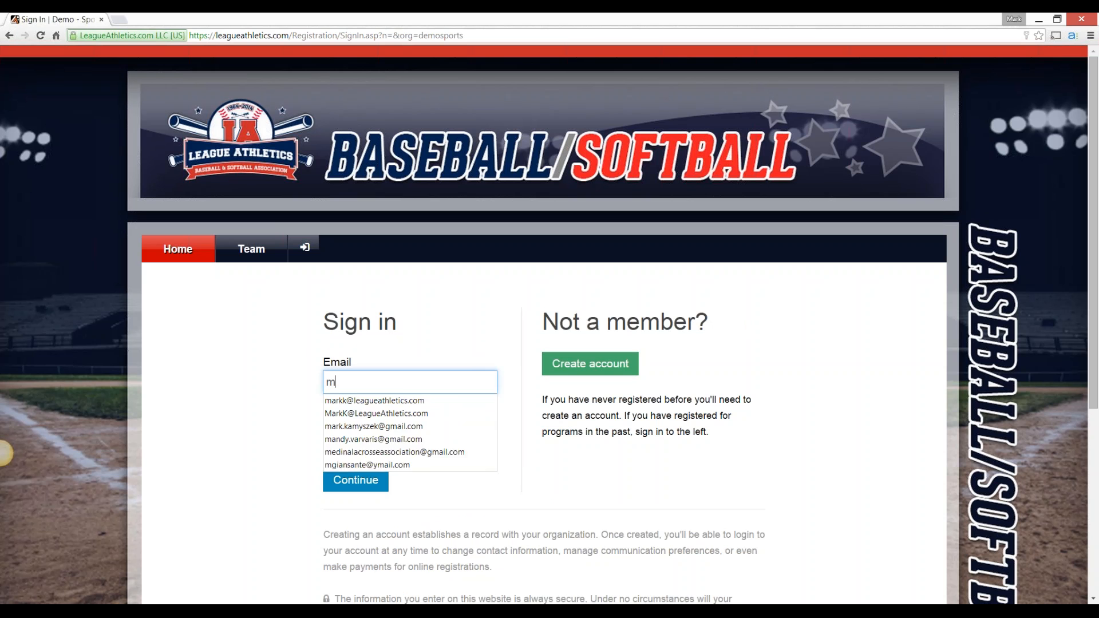
key(Down)
key(Tab)
text(••••••••••)
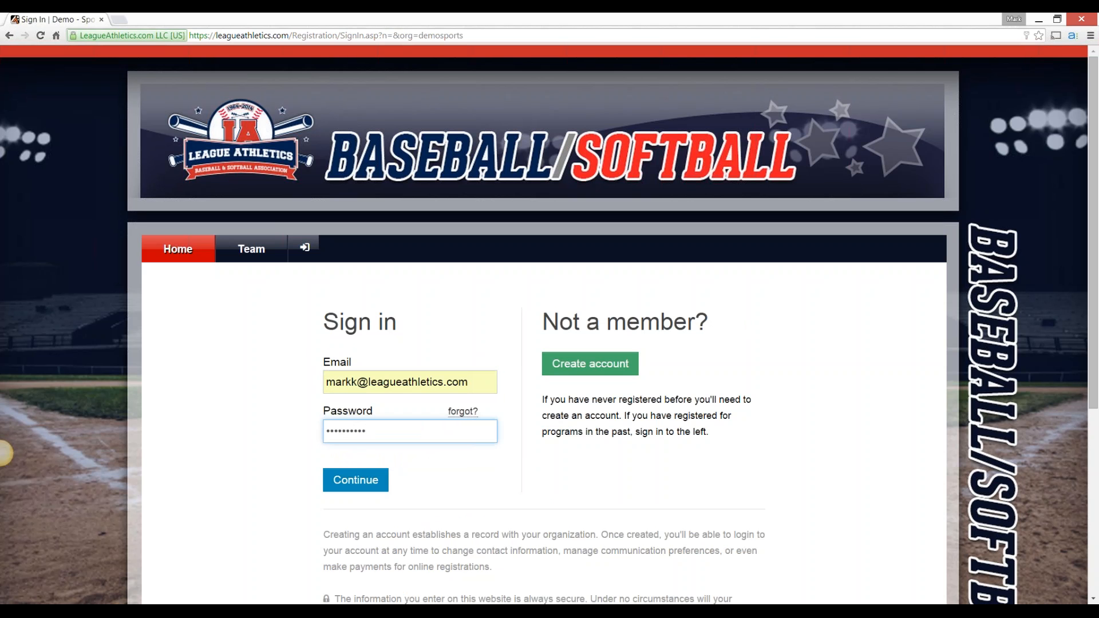
key(Return)
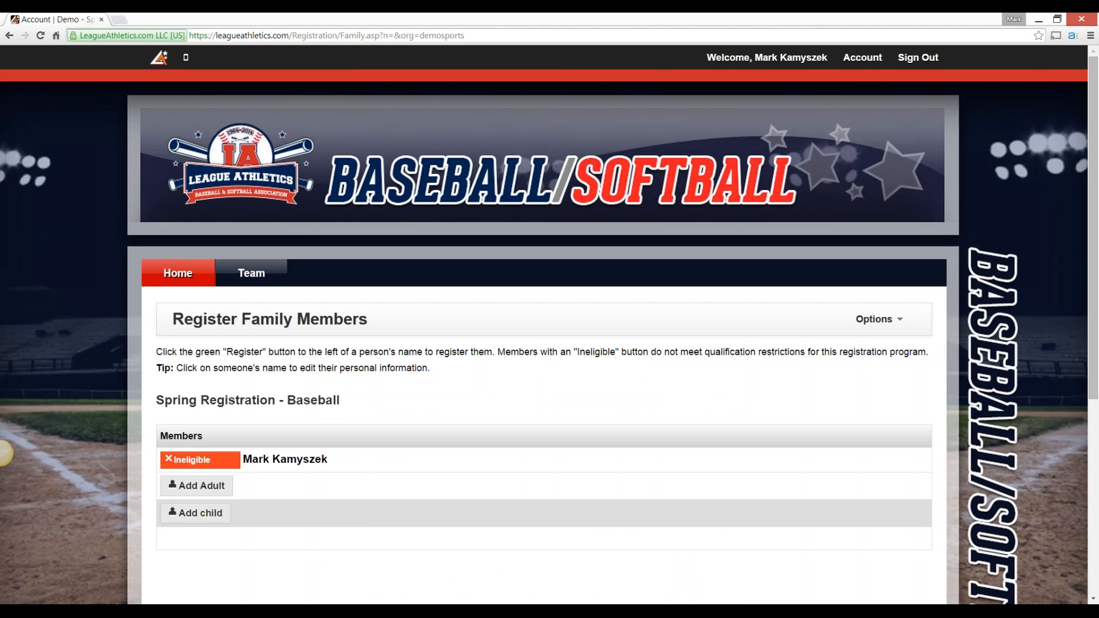
Add a child to the family member list and enter the child's first name in the participant information
scroll(4, 453, down, 2)
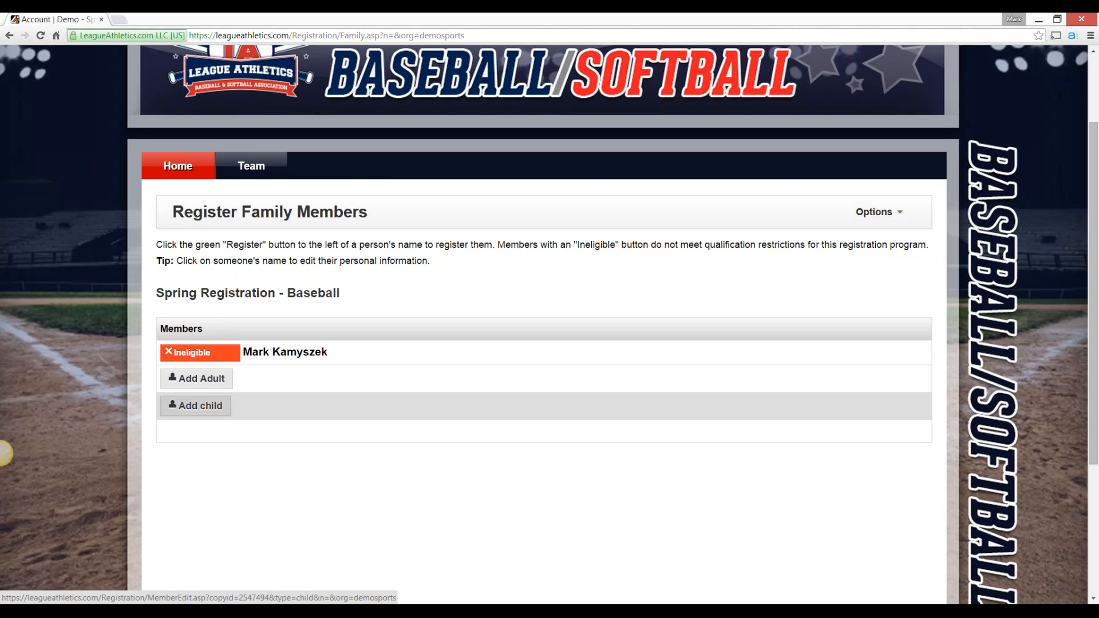
click(200, 405)
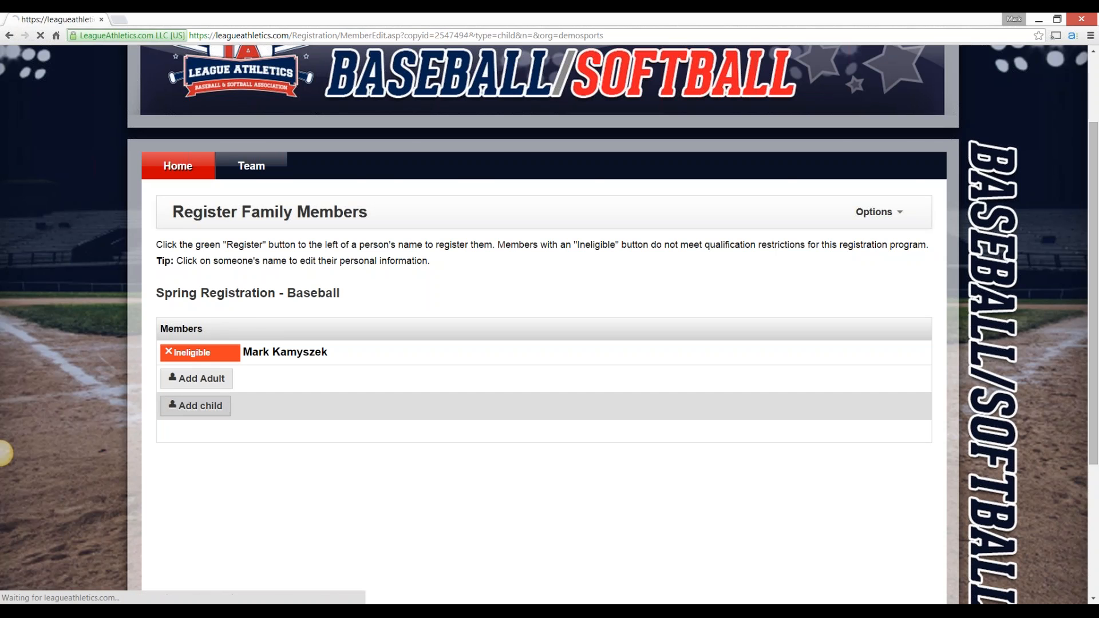
scroll(5, 454, down, 3)
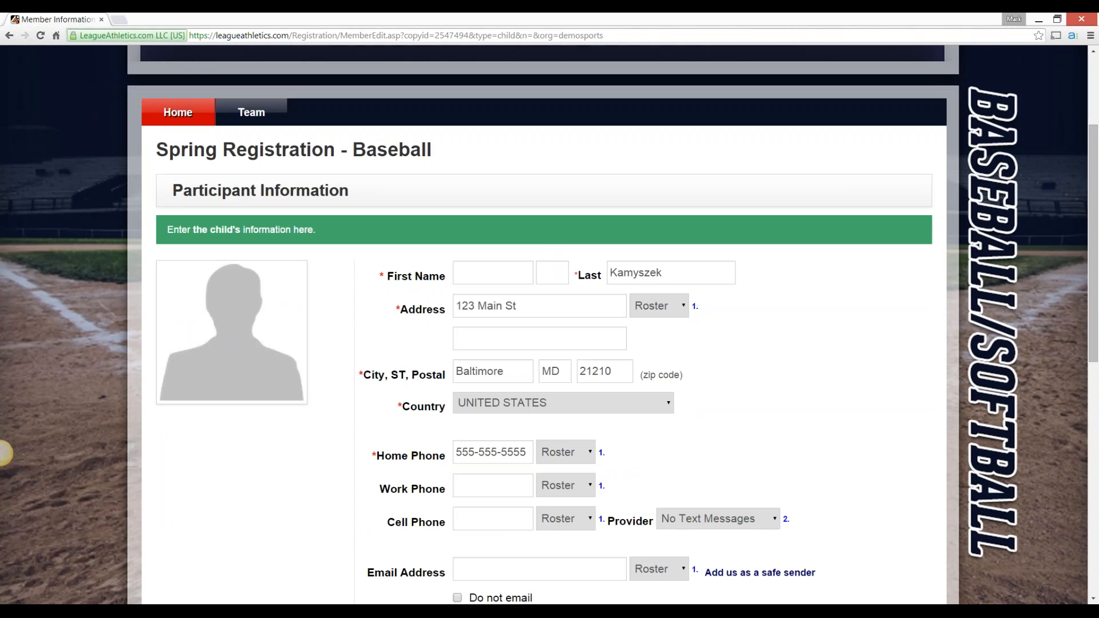
key(Tab)
text(Dexter)
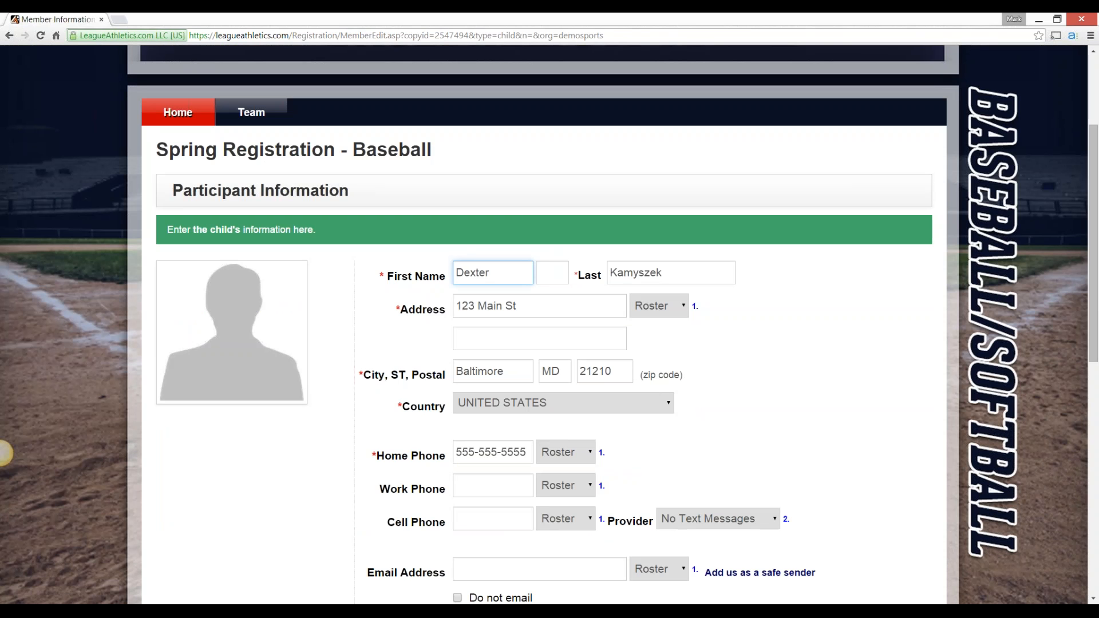
key(Tab)
Leave the child's email address blank, set the gender to Male, and enter the date of birth
scroll(5, 454, down, 2)
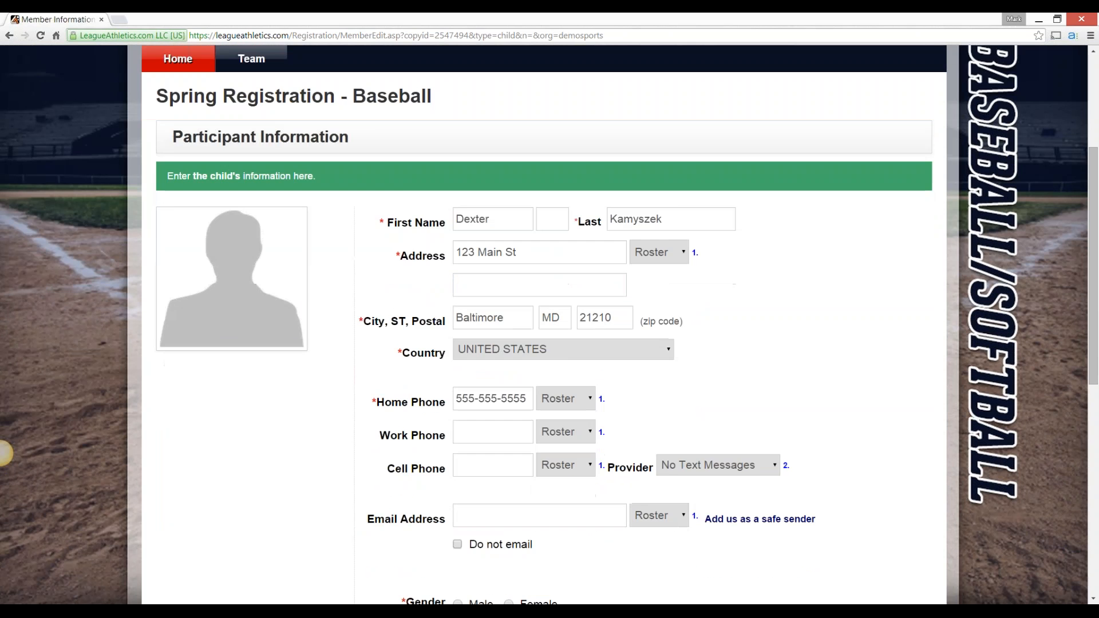
click(539, 462)
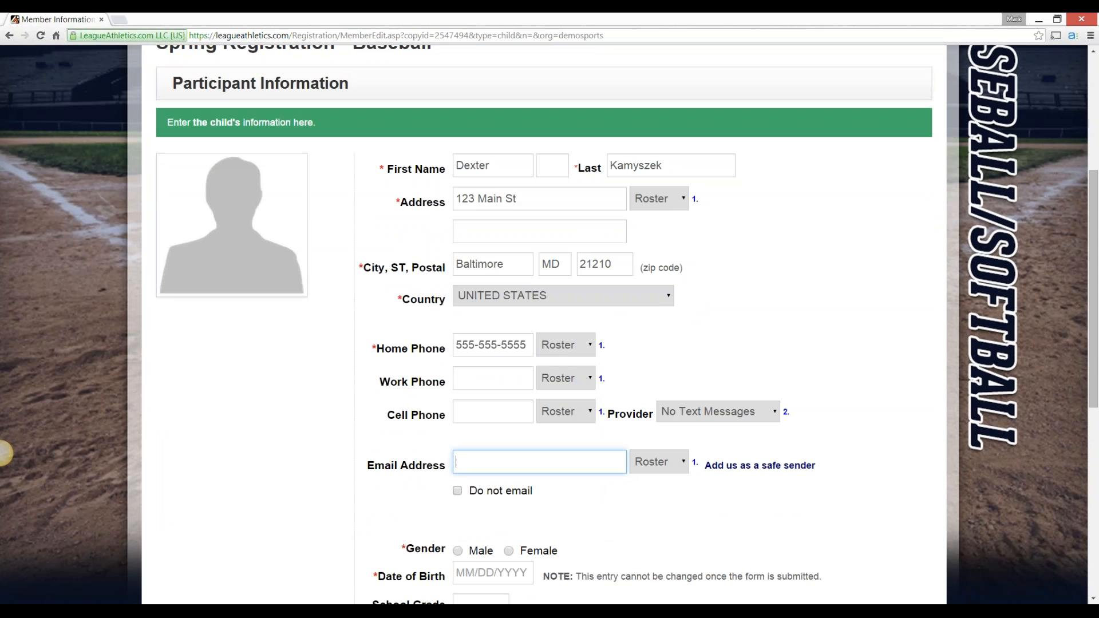
key(Tab)
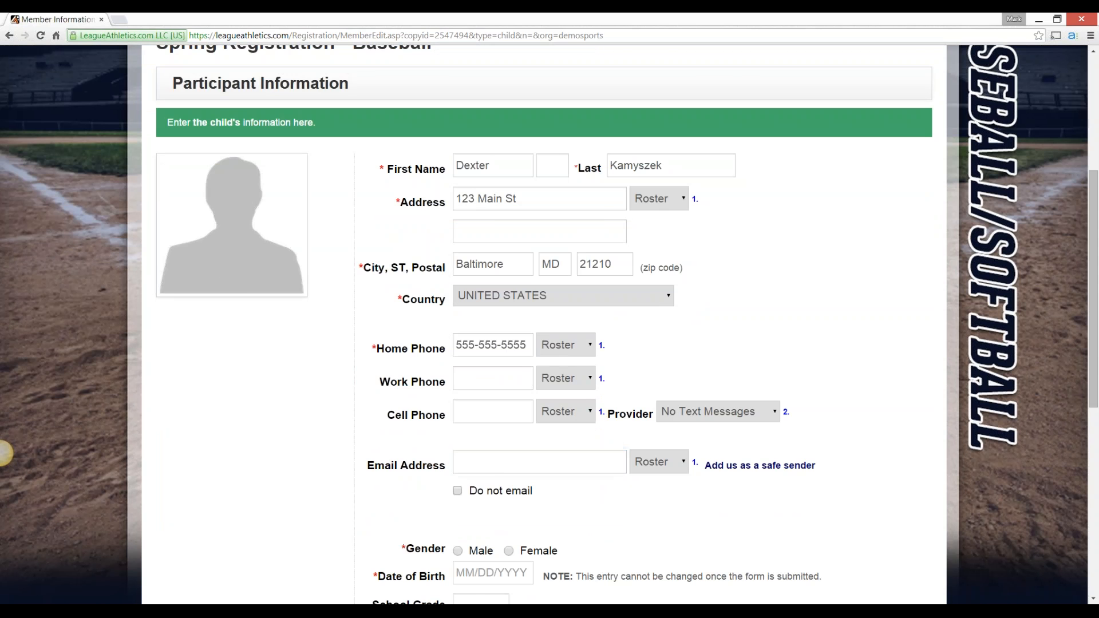
scroll(6, 454, down, 4)
key(space)
key(Tab)
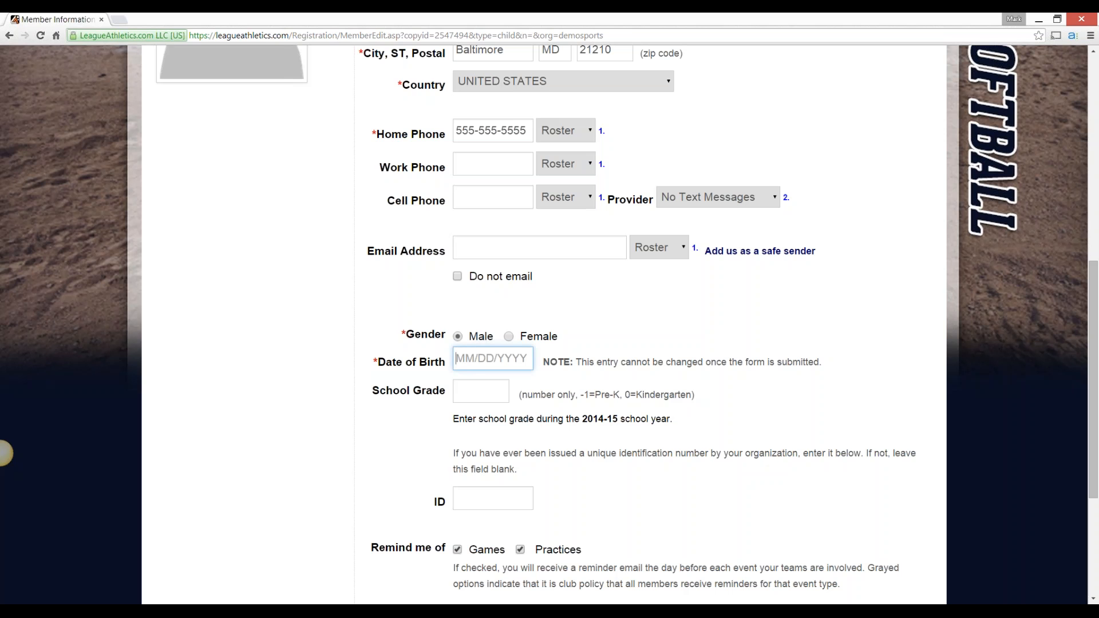
text(1/1/2000)
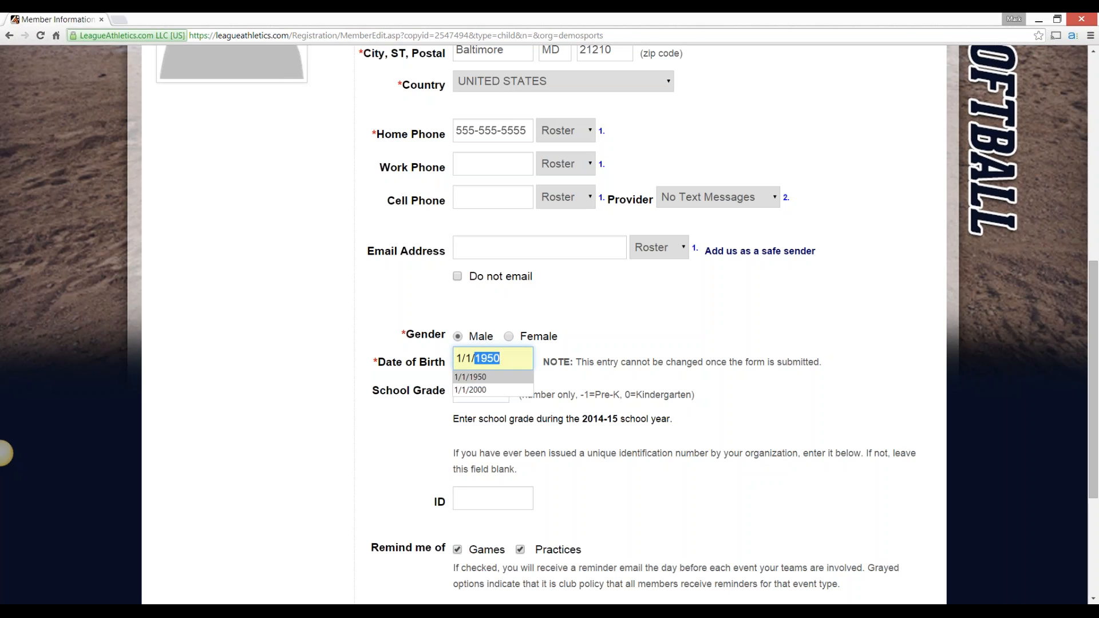
key(Tab)
key(Tab)
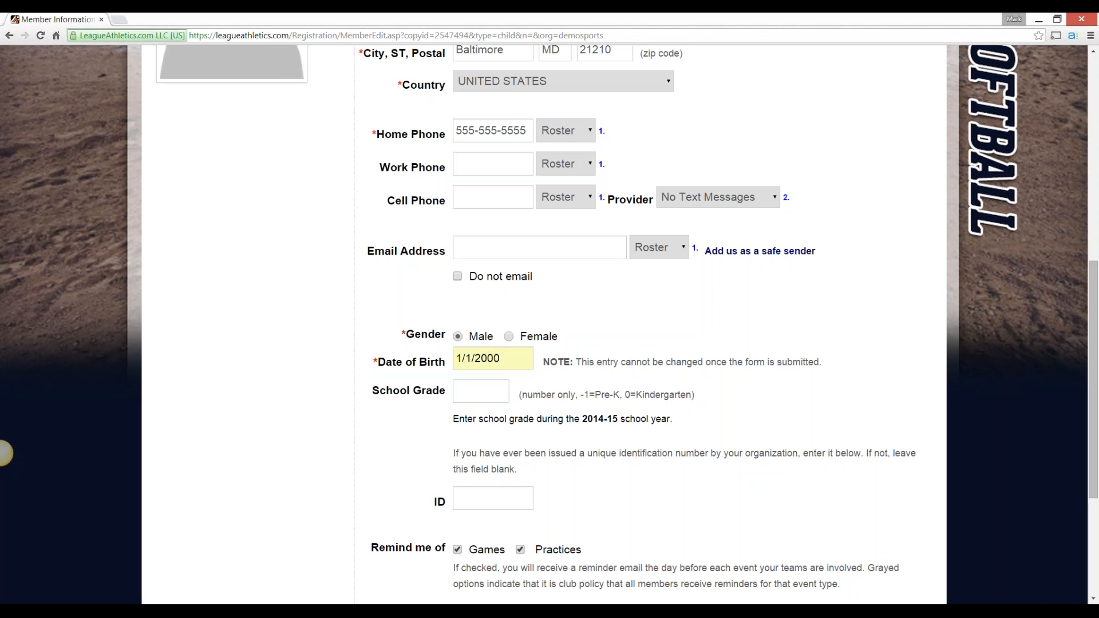
Review the rest of the child's participant information and submit it with school grade and ID left blank
key(shift+Tab)
key(Tab)
scroll(5, 454, up, 3)
scroll(5, 454, down, 5)
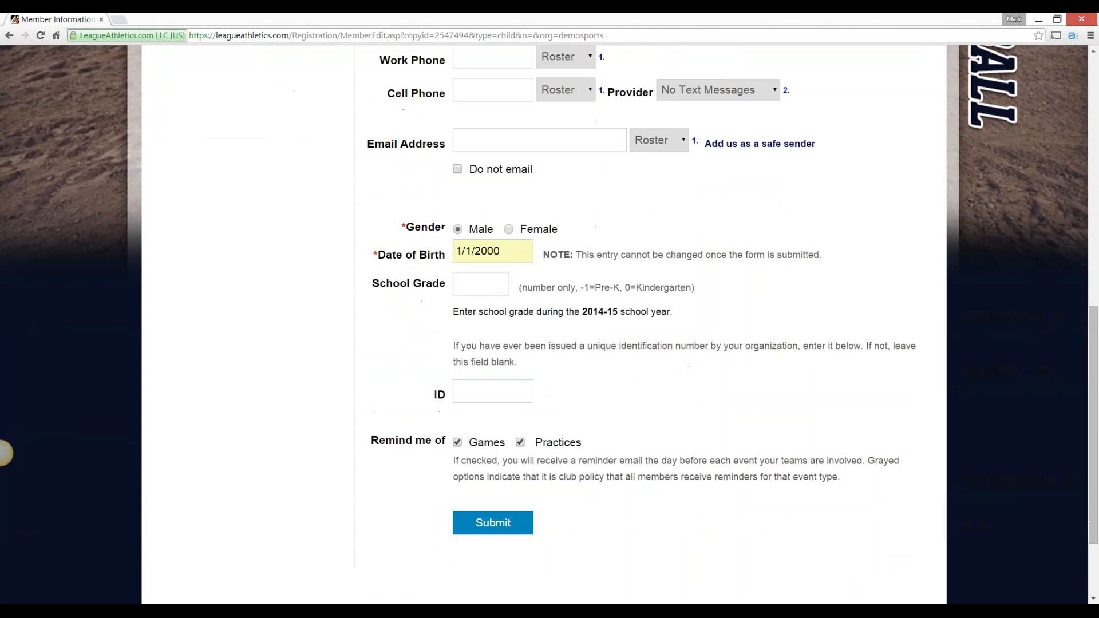
scroll(5, 454, down, 1)
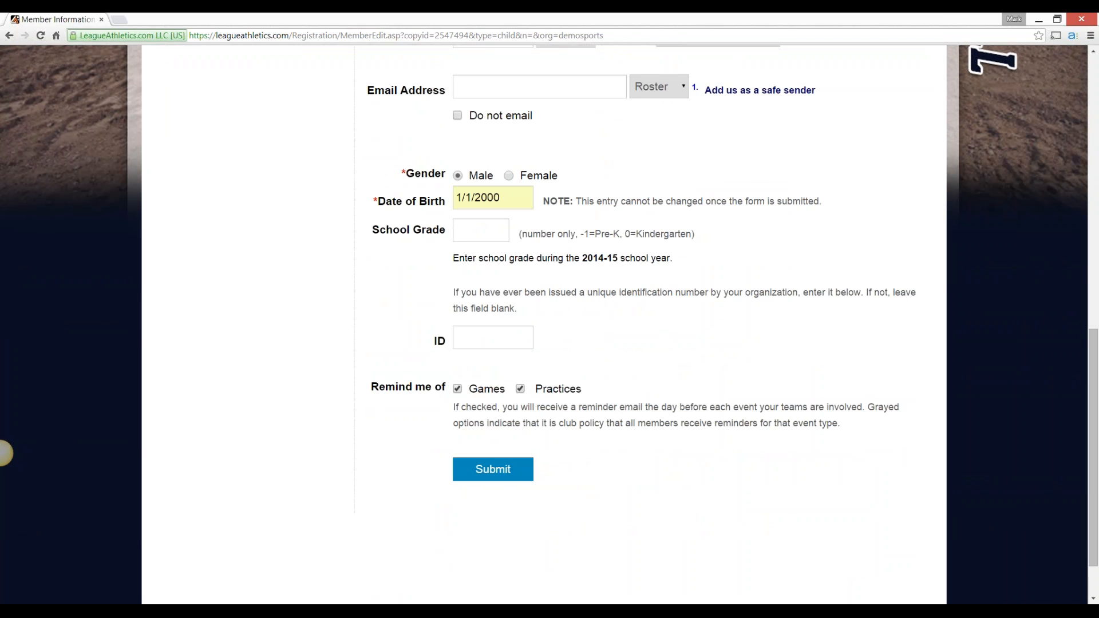
click(493, 469)
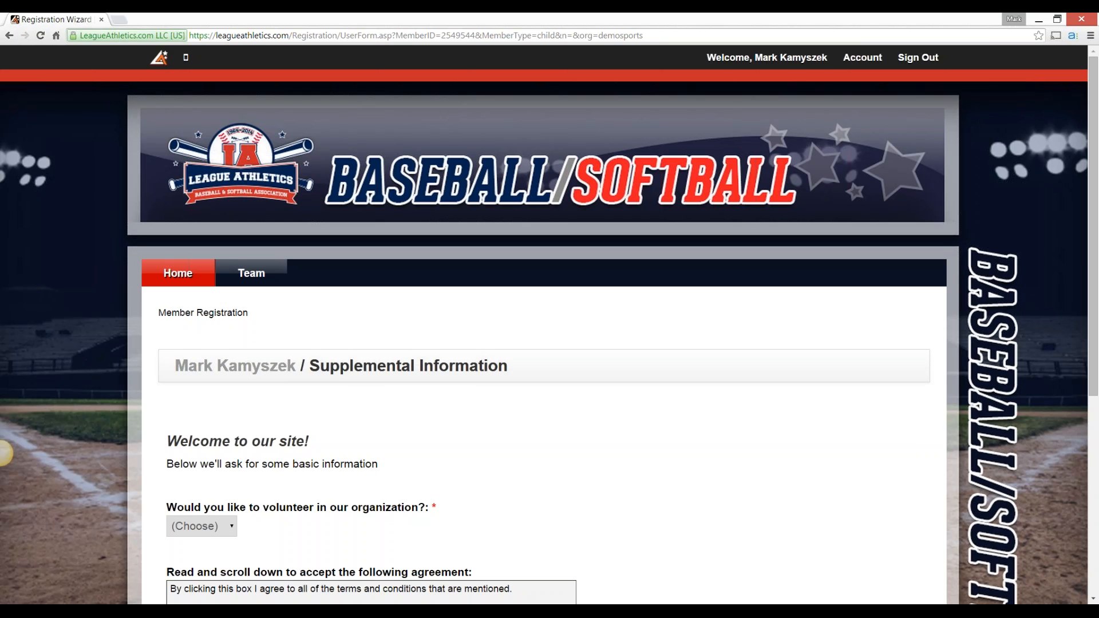
Complete the Member Registration supplemental form with Yes for volunteering and Coach as the position, and submit it
scroll(544, 344, down, 2)
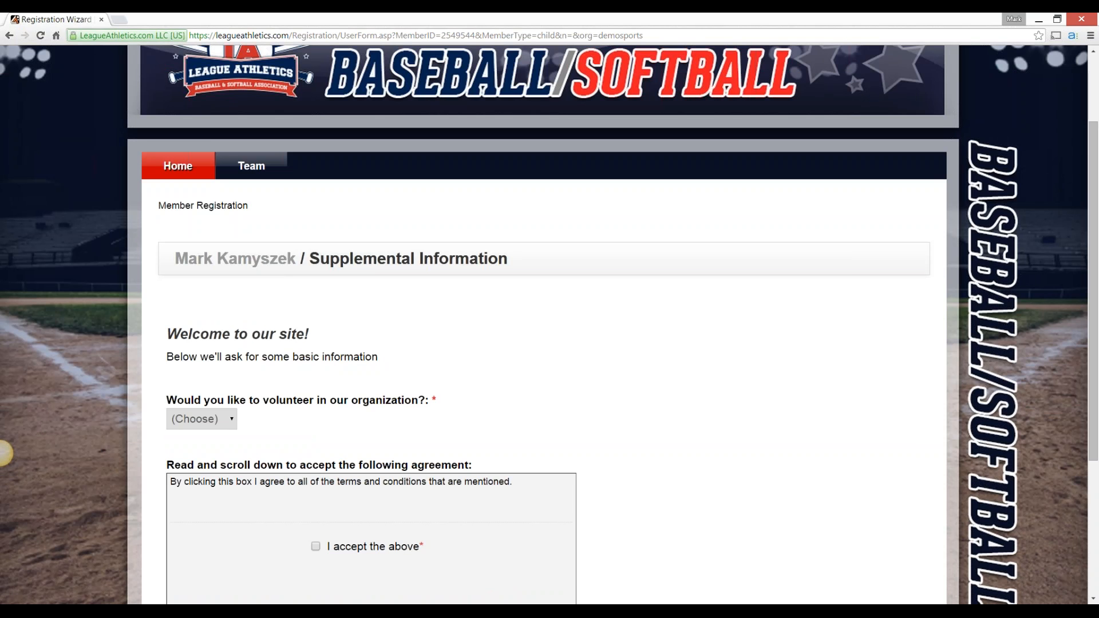
scroll(4, 454, down, 2)
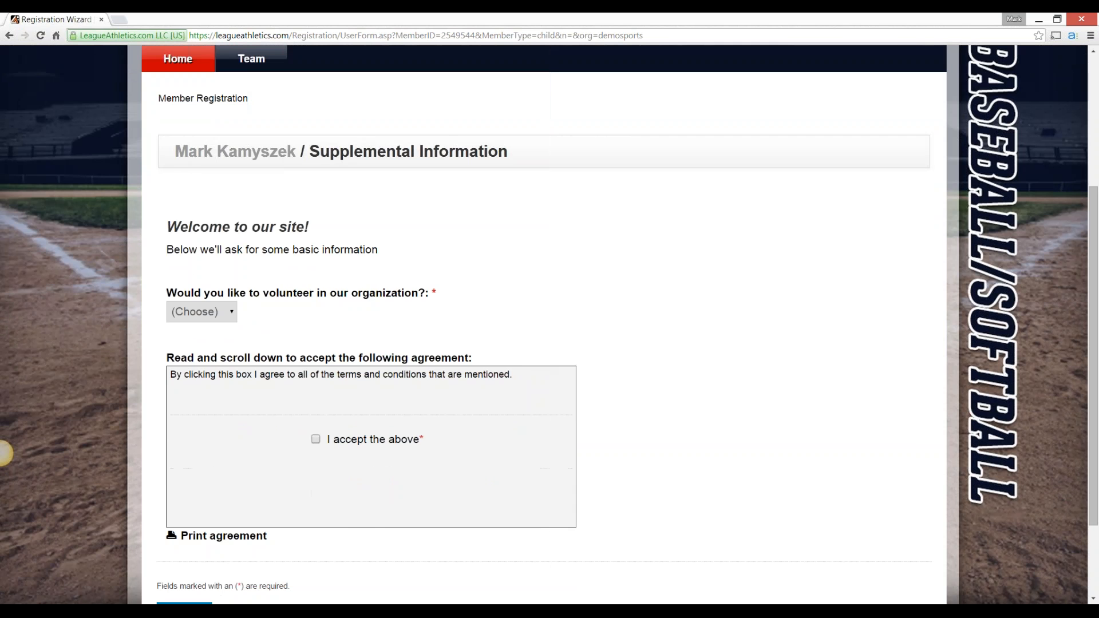
click(202, 312)
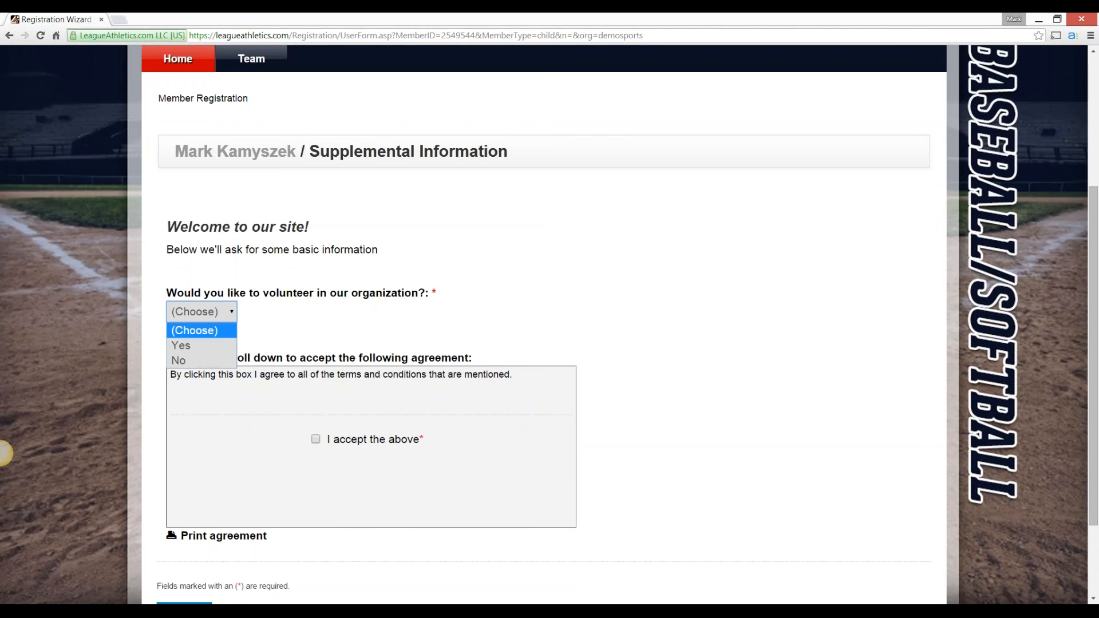
click(181, 346)
click(209, 386)
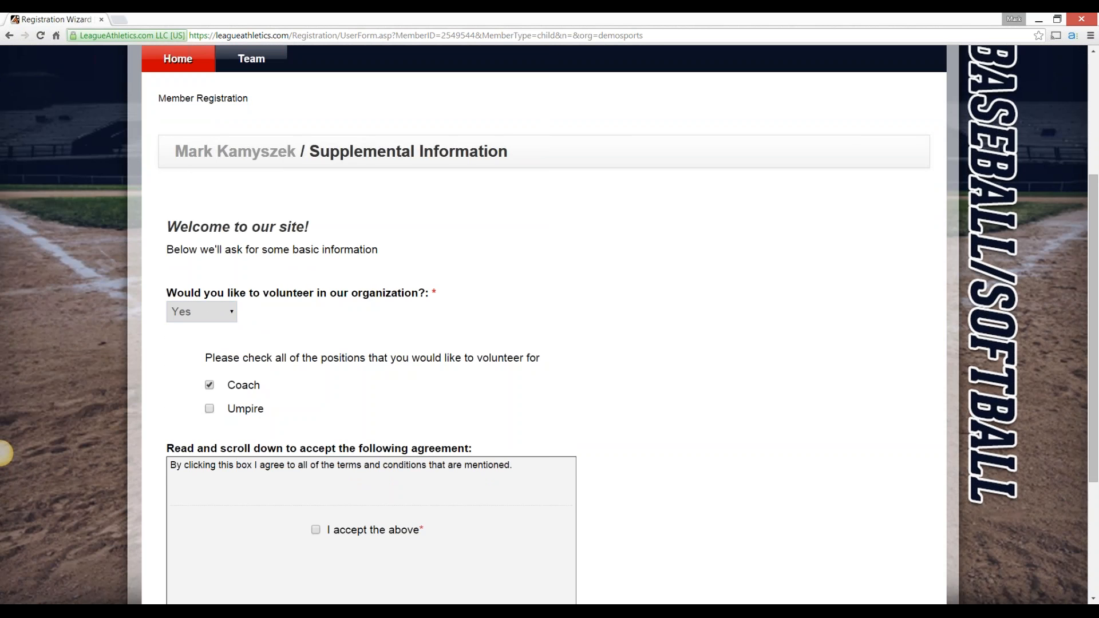
scroll(4, 454, down, 2)
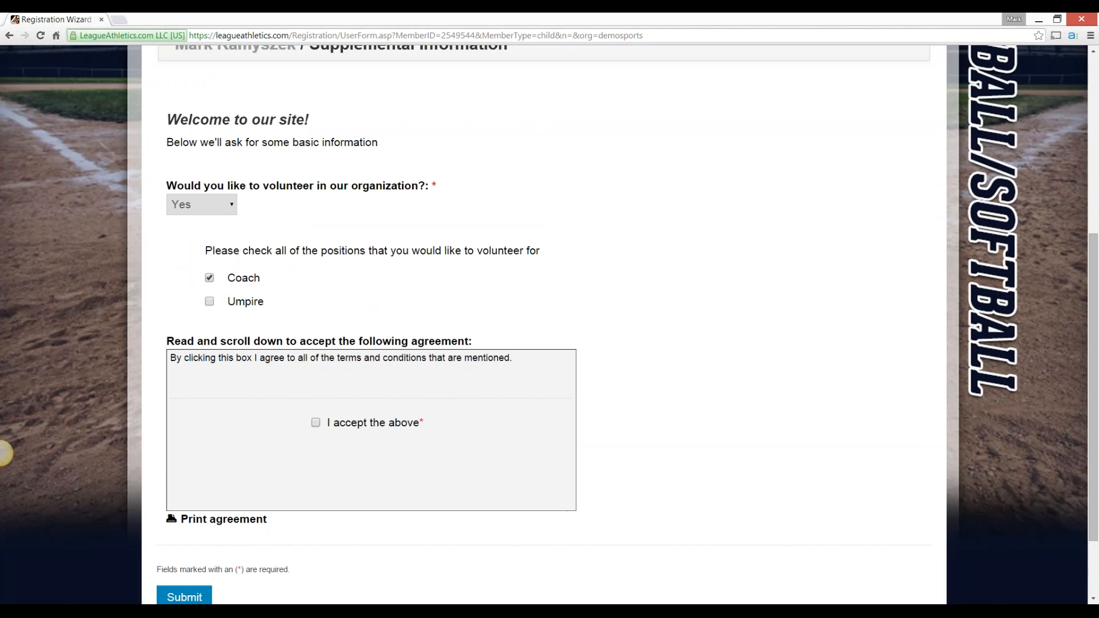
scroll(315, 422, down, 2)
click(184, 504)
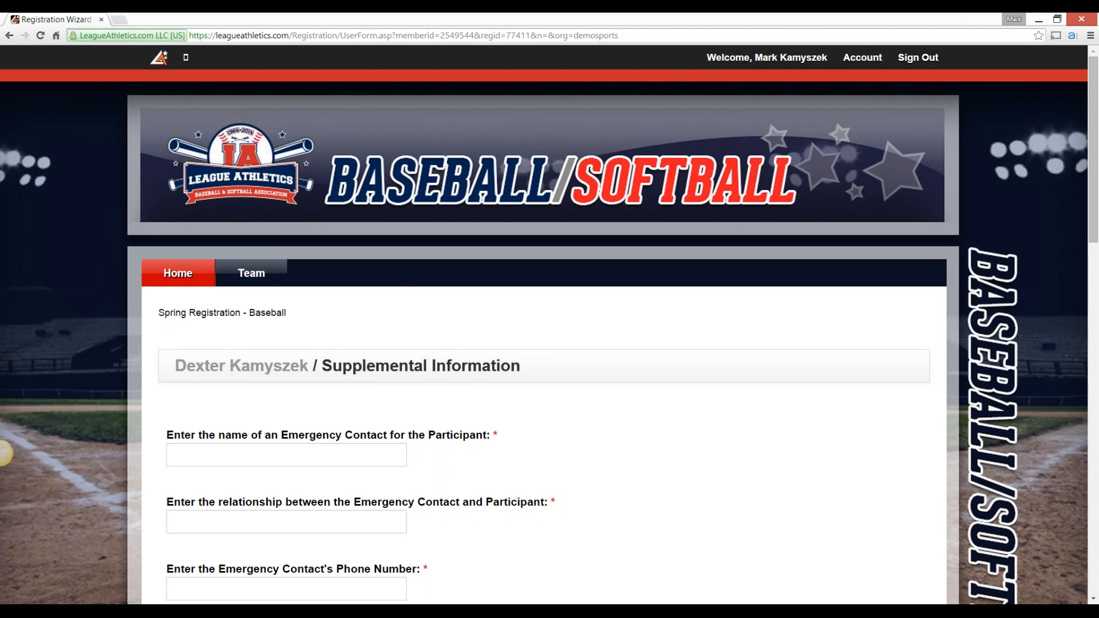
Enter the emergency contact's name, Father as the relationship, and the emergency contact's phone number in the supplemental information
scroll(3, 454, down, 4)
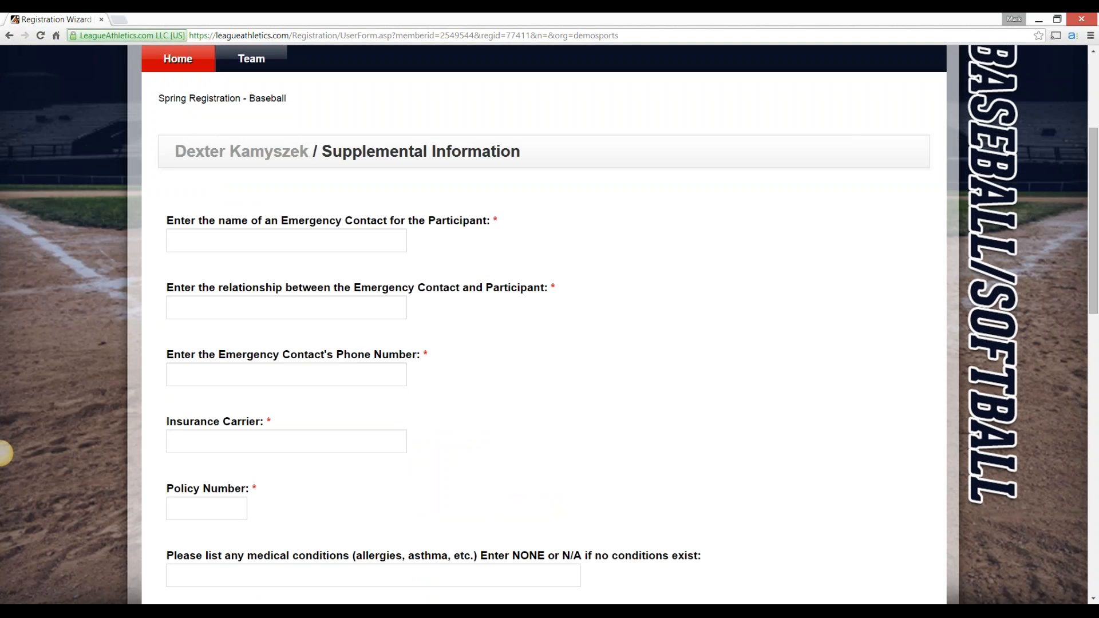
key(Tab)
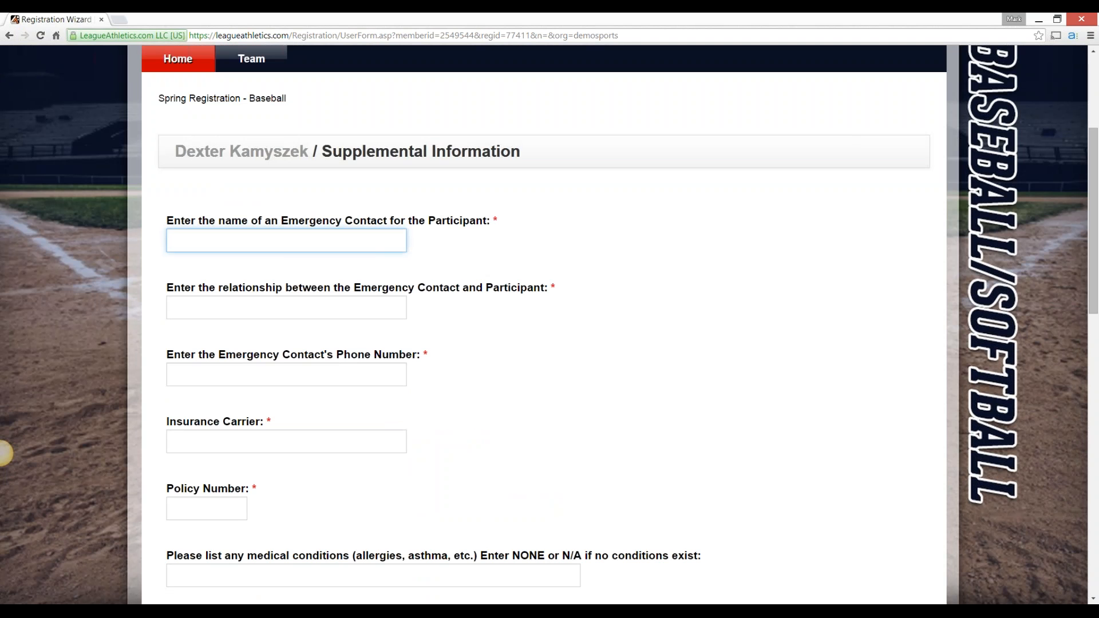
key(Tab)
text(Fat)
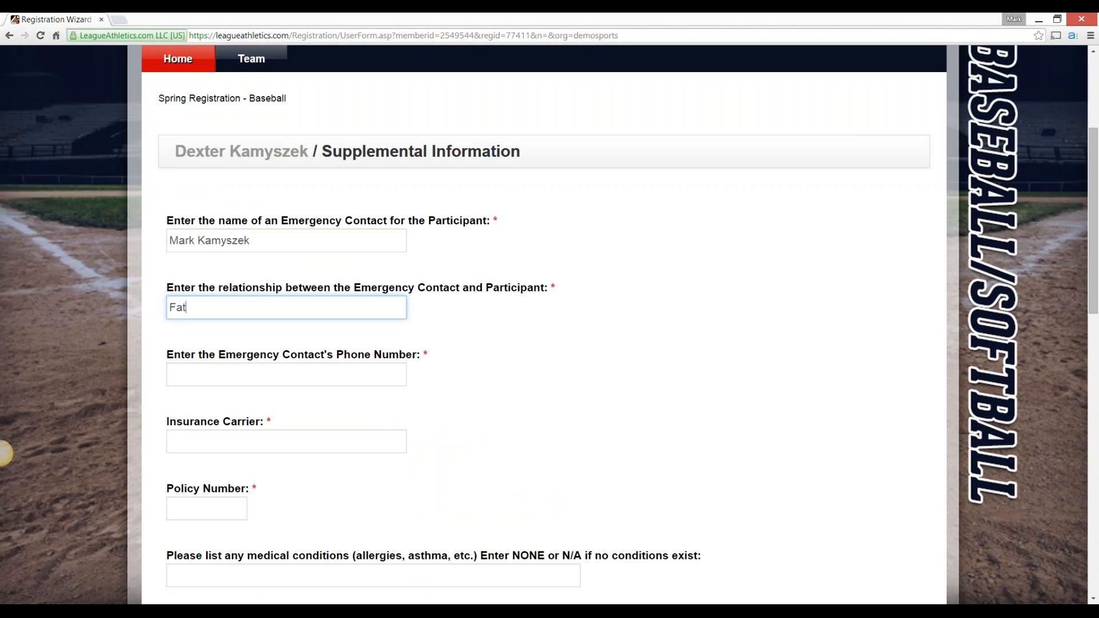
text(her)
key(Tab)
text(123)
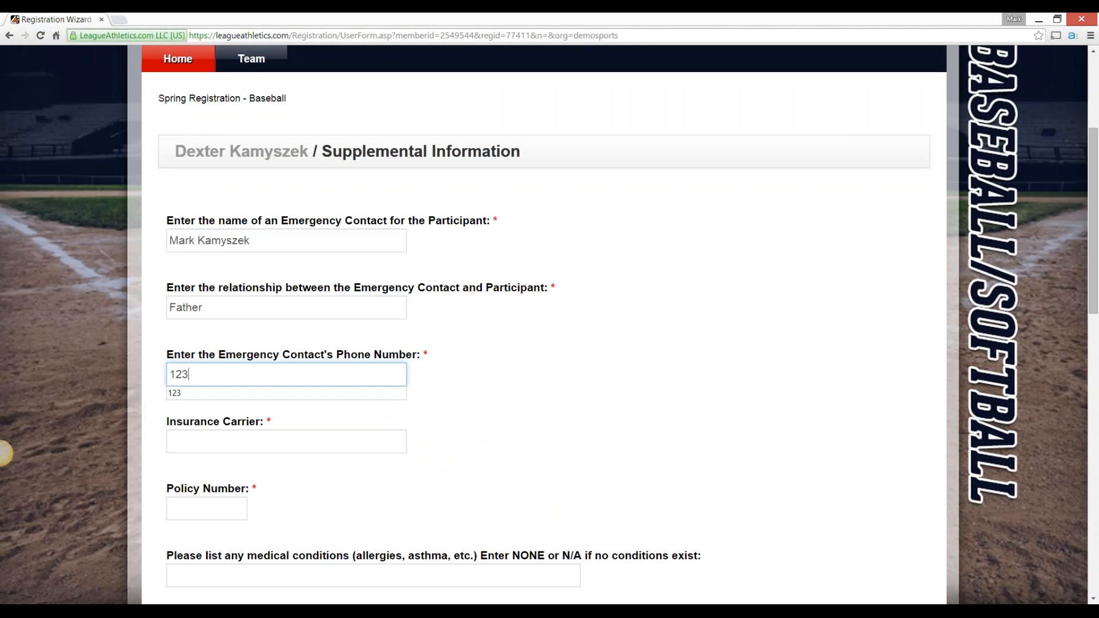
text(-456-7)
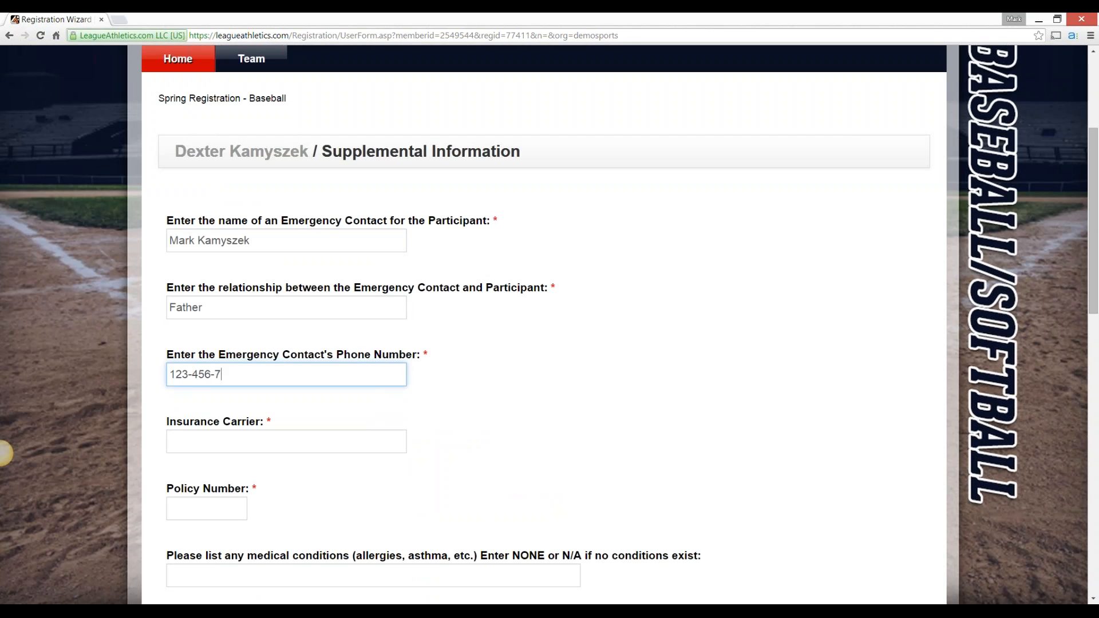
text(890)
key(Tab)
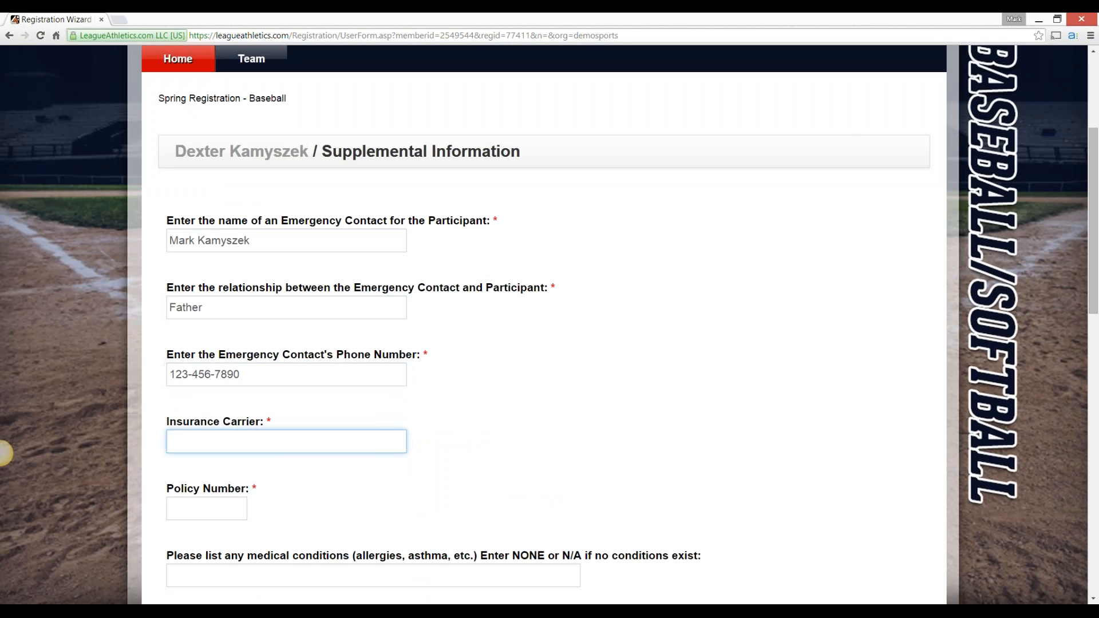
Enter BCBS as the insurance carrier and fill in the policy number
text(BCBS)
key(Tab)
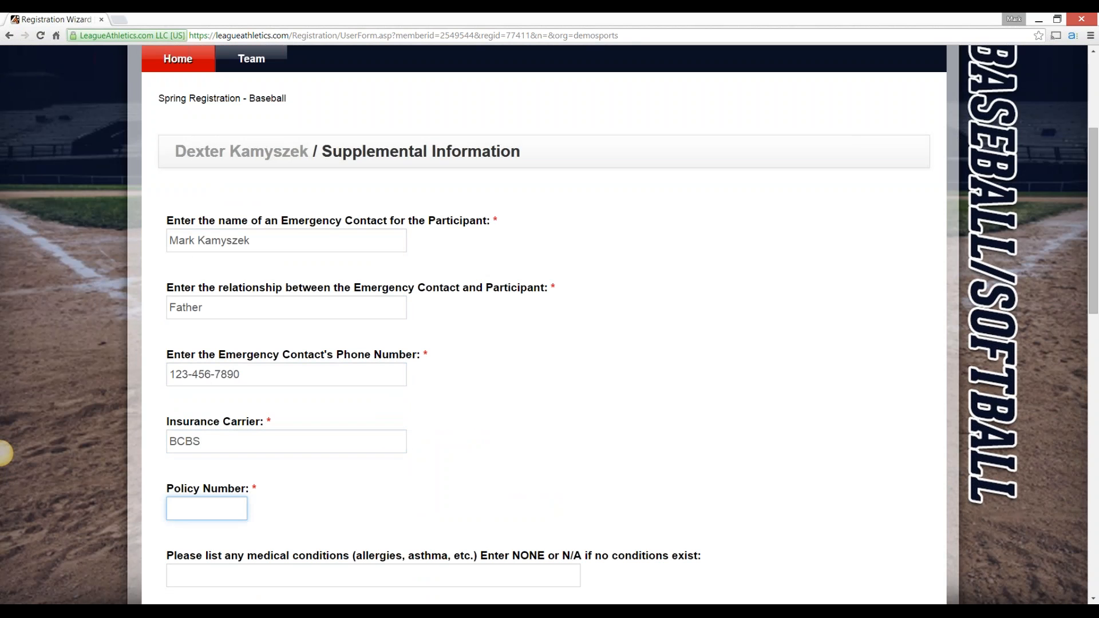
text(123)
key(Tab)
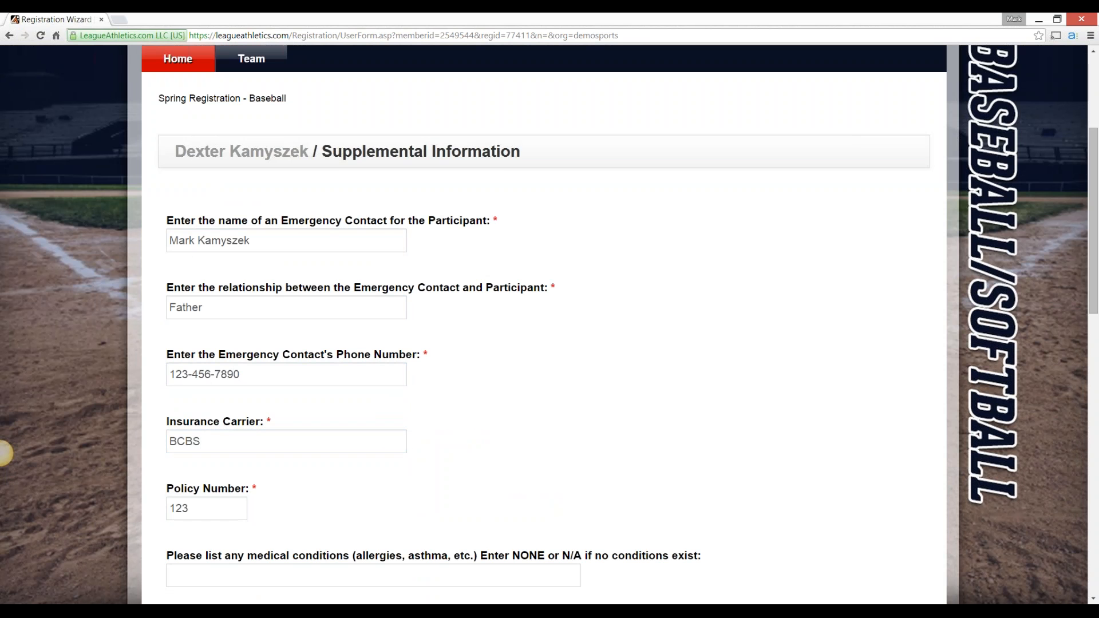
Enter "none" for the participant's medical conditions
scroll(3, 453, down, 2)
key(Tab)
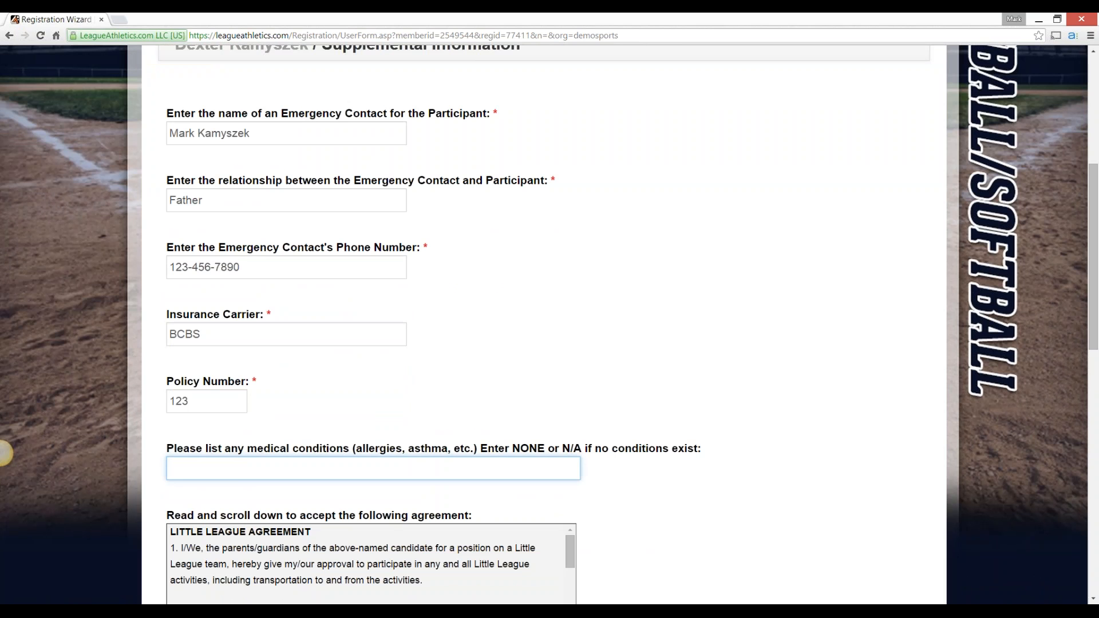
text(nONE)
key(BackSpace)
key(BackSpace)
key(BackSpace)
key(BackSpace)
text(none)
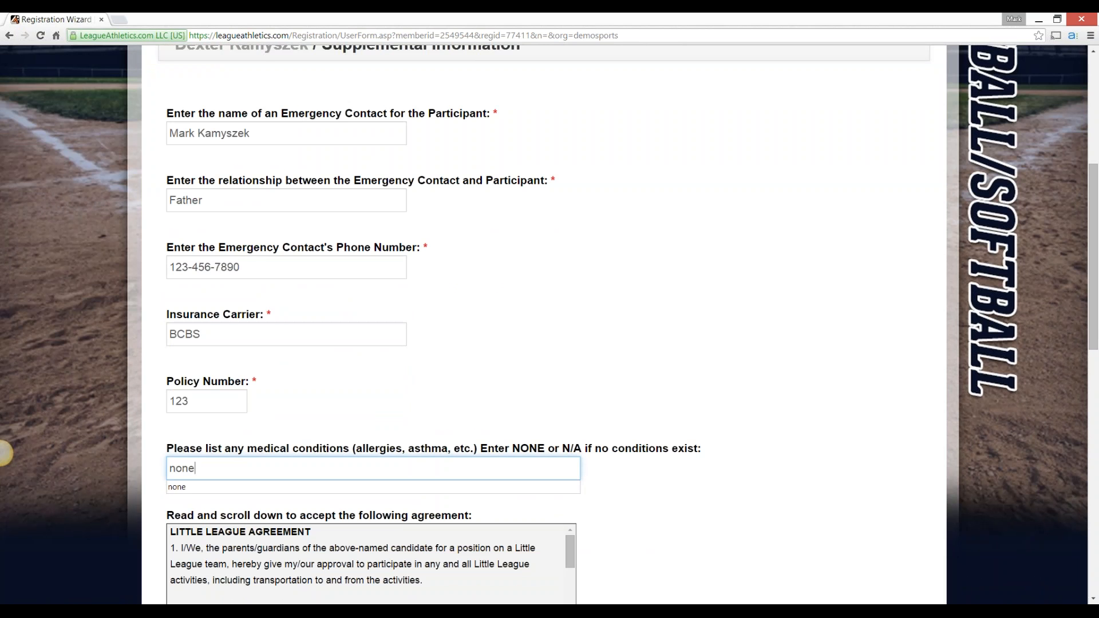
key(Tab)
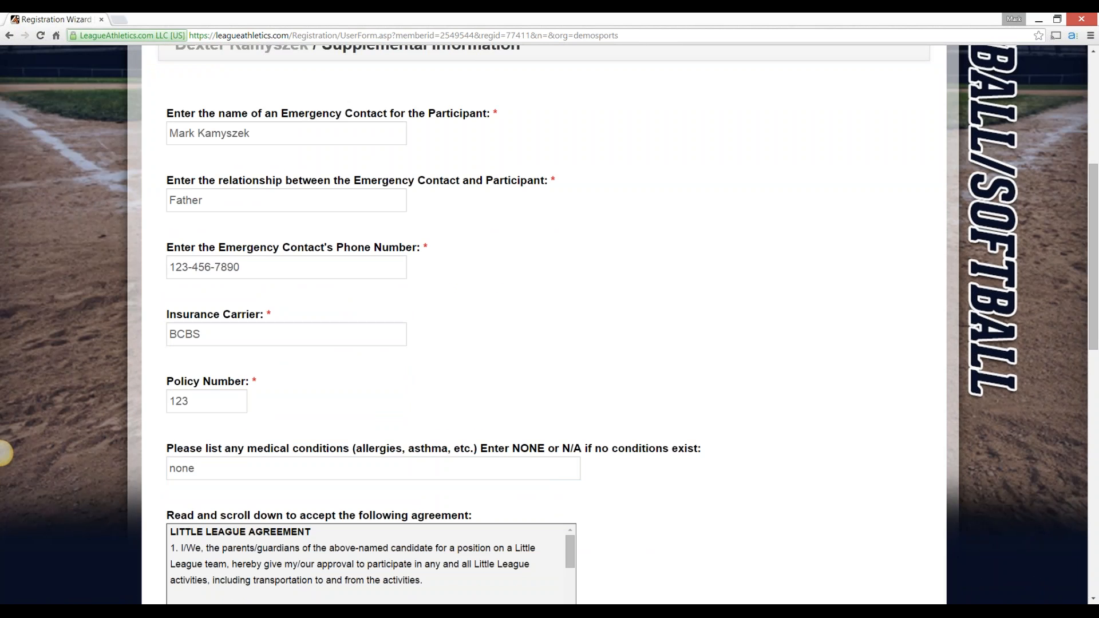
Remove both hyphens from the emergency contact's phone number
click(205, 268)
key(BackSpace)
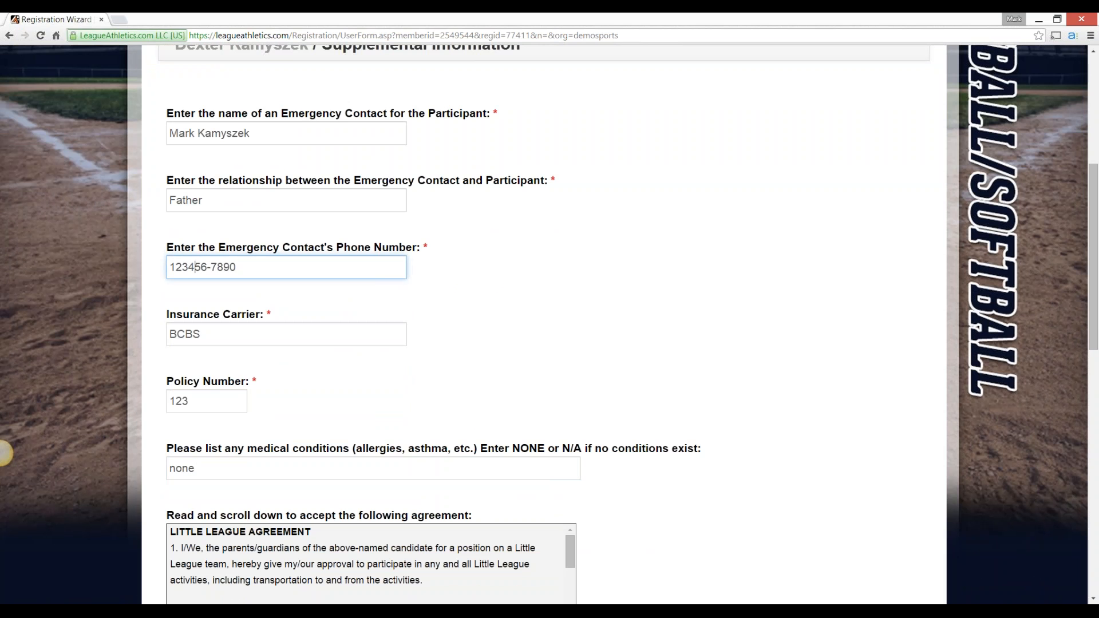
key(Right)
key(Right)
key(Right)
key(Right)
key(BackSpace)
click(4, 454)
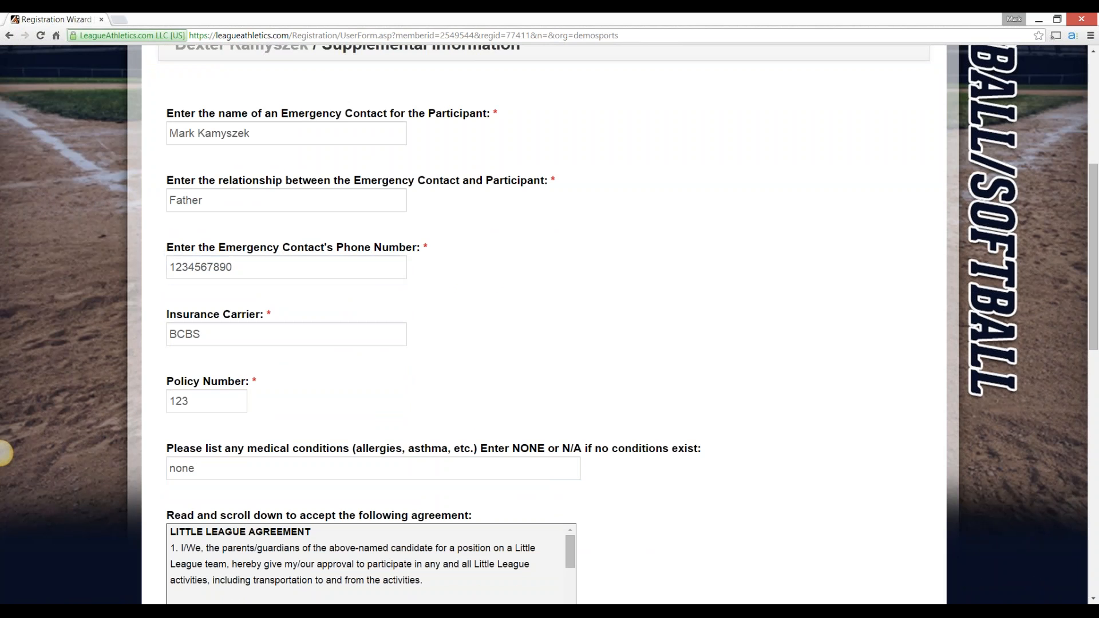
Read to the end of the Little League agreement and agree to it
scroll(5, 453, down, 5)
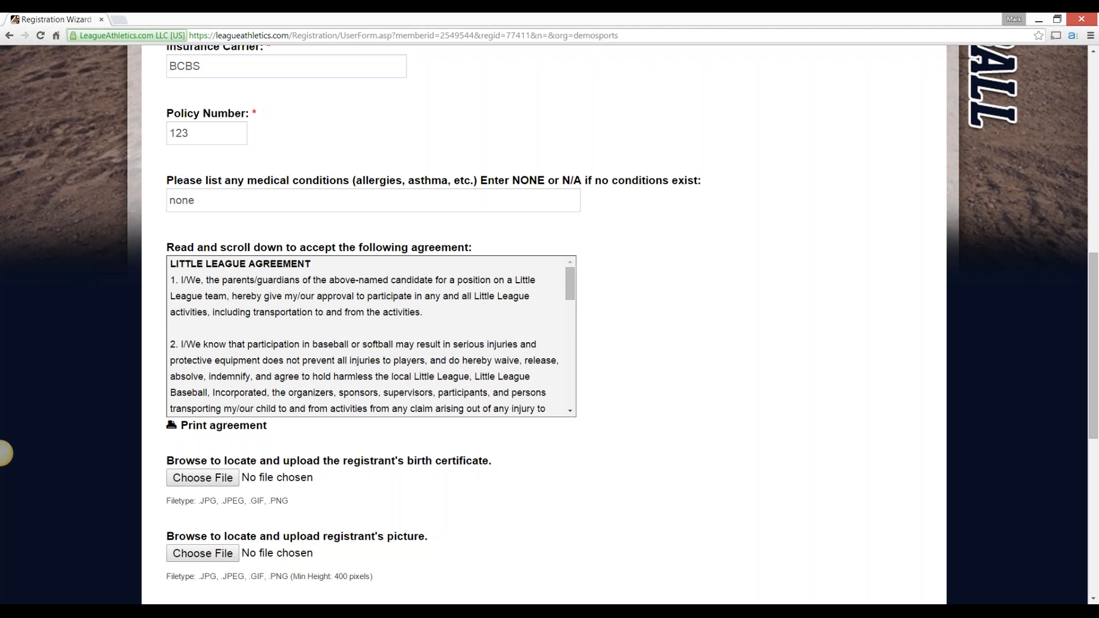
drag(570, 283, 571, 389)
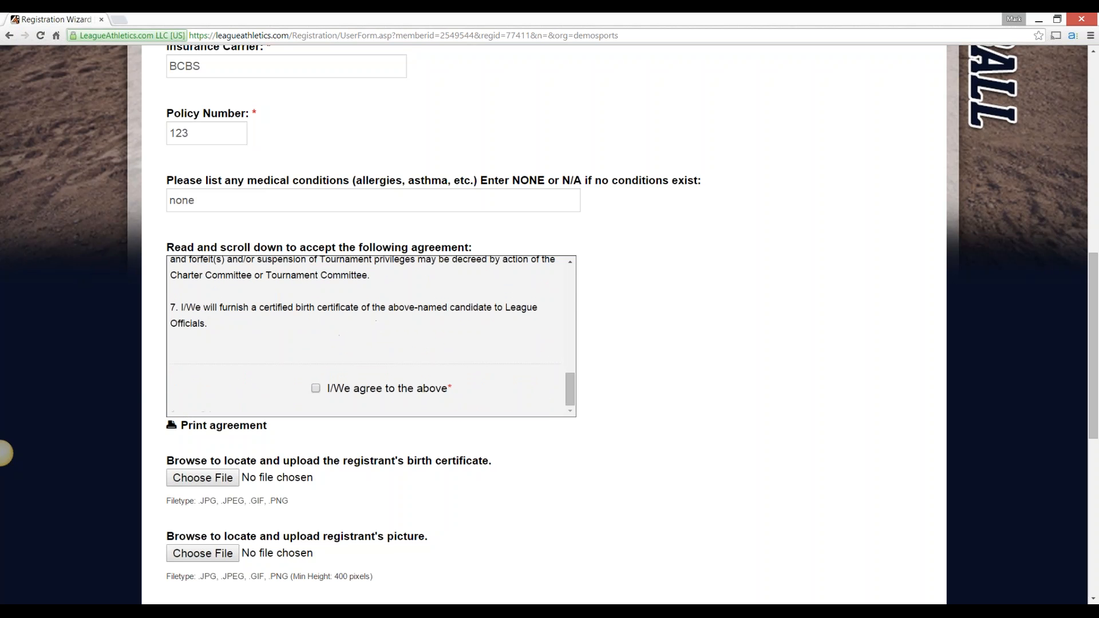
click(315, 389)
Choose option one in the radio question and enter a donation amount of 5 dollars
scroll(5, 454, down, 3)
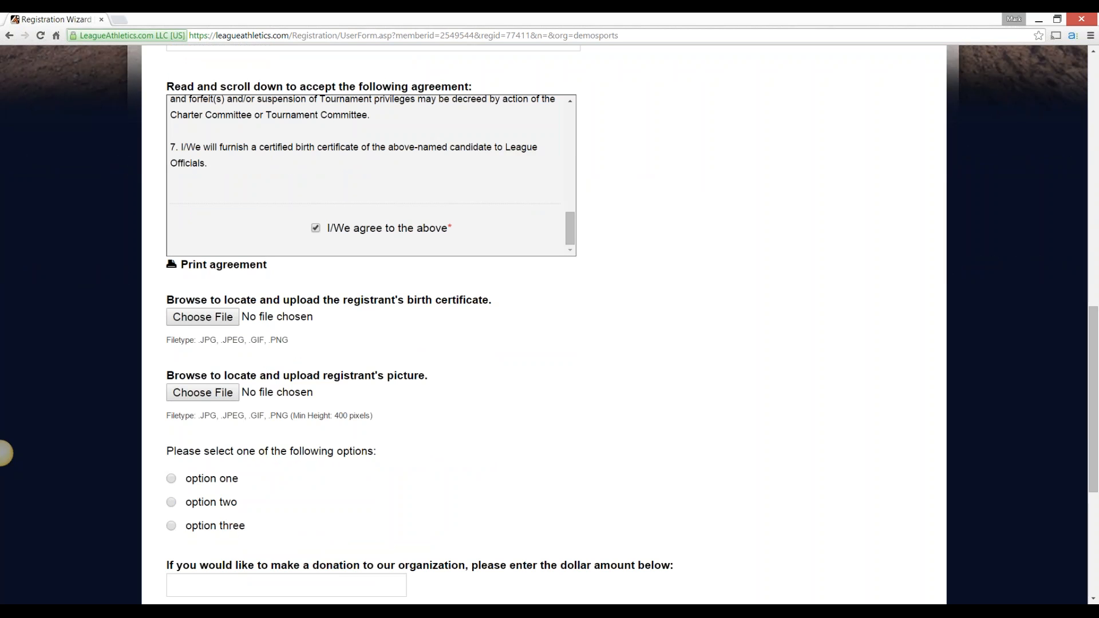
scroll(5, 454, down, 2)
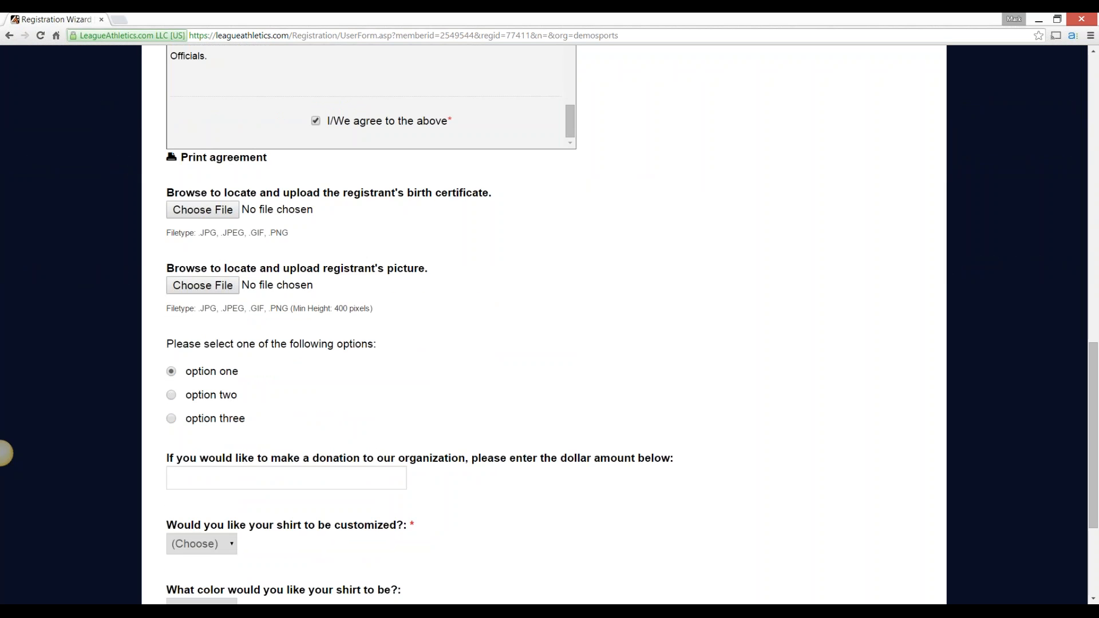
scroll(544, 324, down, 1)
click(286, 425)
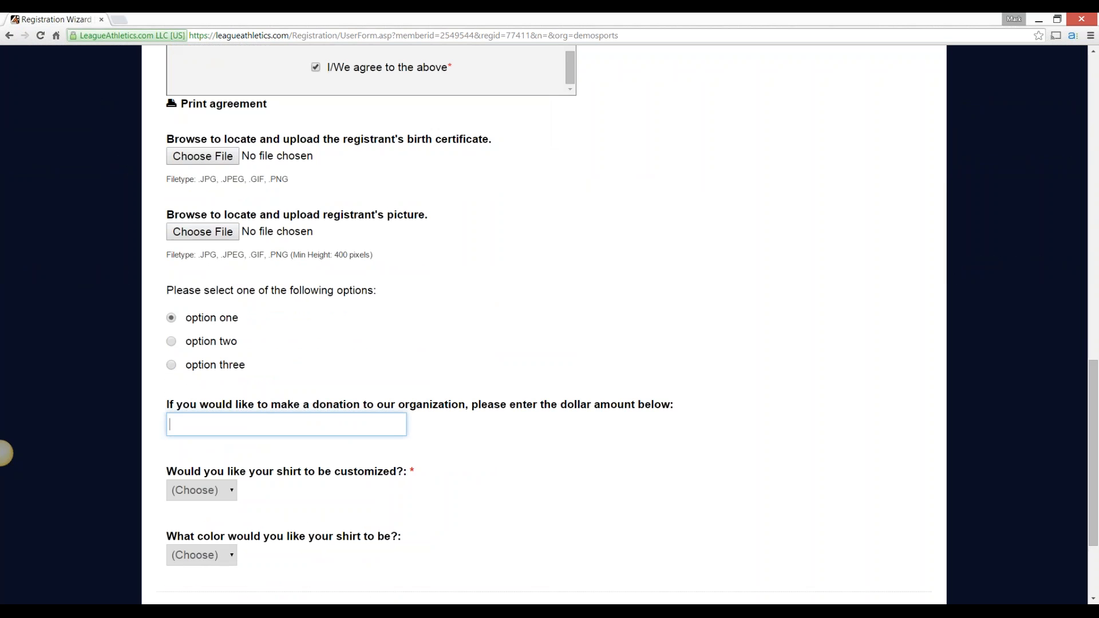
text(5)
click(6, 453)
Answer No to shirt customization and choose Blue as the shirt color
scroll(6, 453, down, 2)
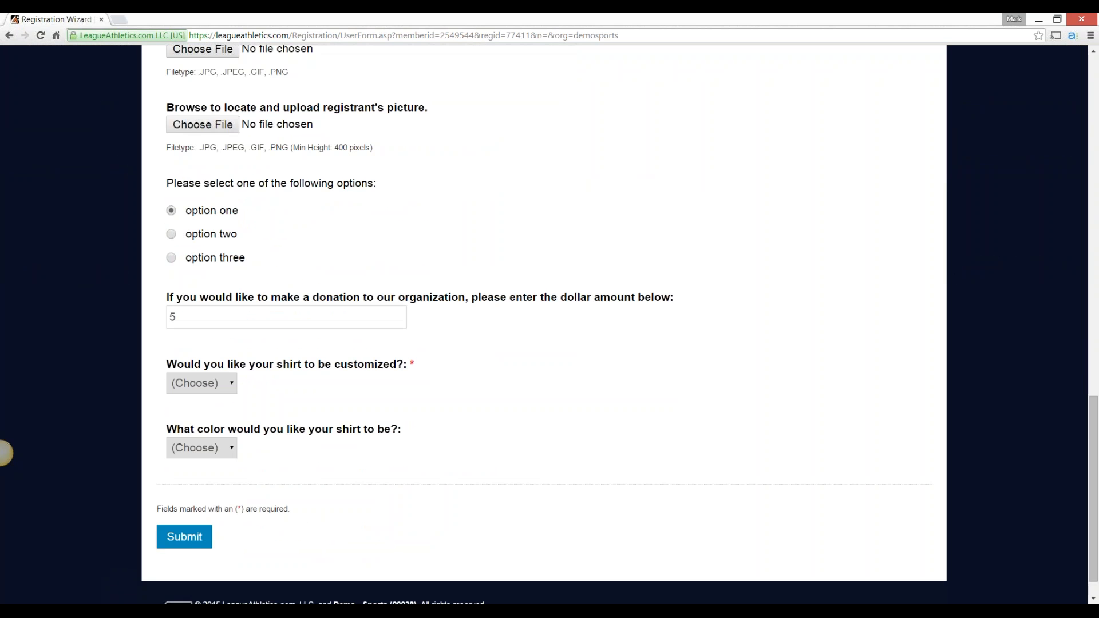
click(202, 383)
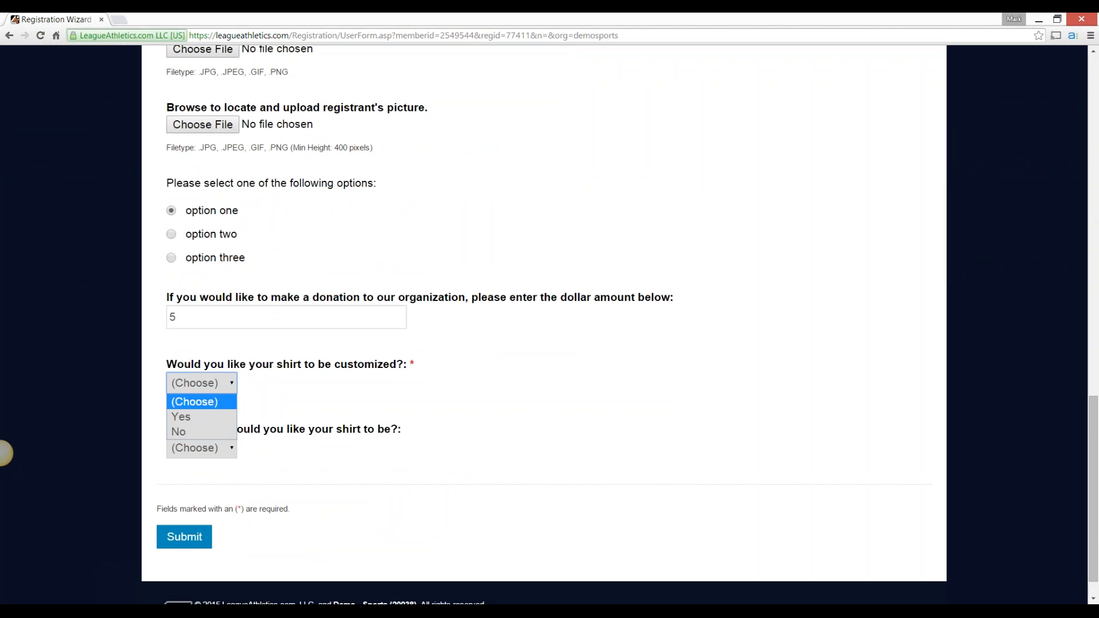
key(Down)
key(Down)
key(Return)
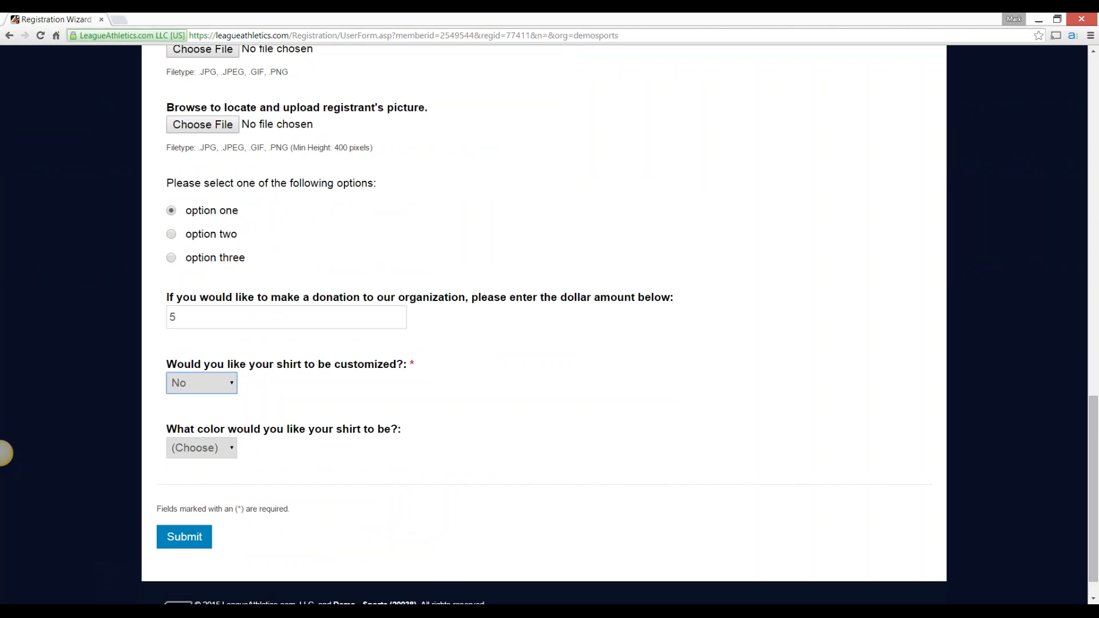
key(Tab)
key(alt+Down)
key(Down)
key(Return)
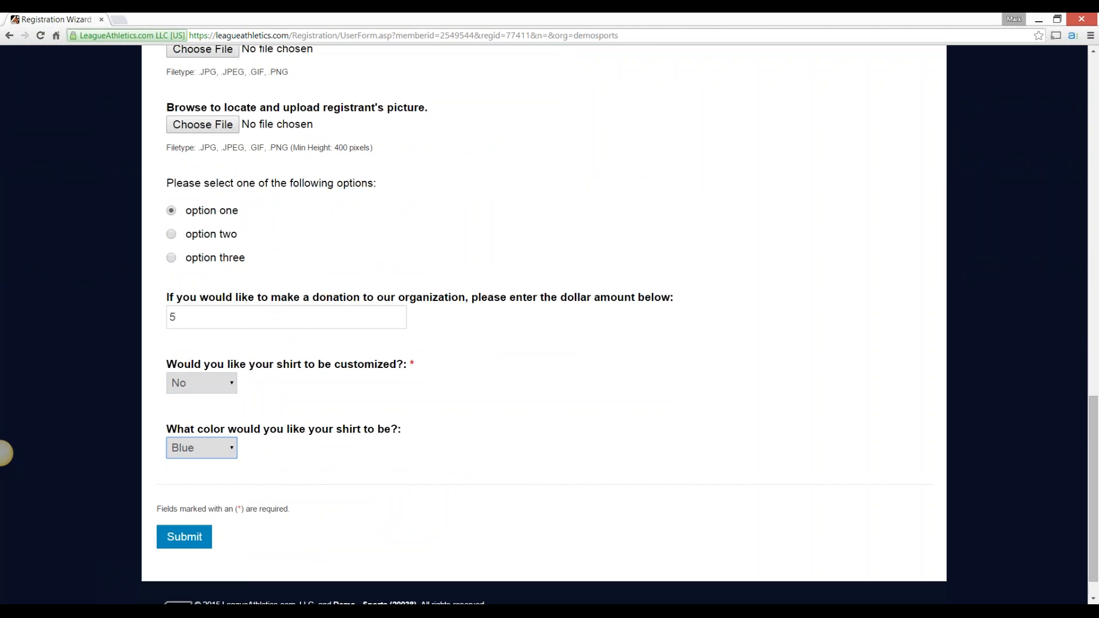
Try to submit the supplemental information form and dismiss the discount code alert
key(Tab)
key(Return)
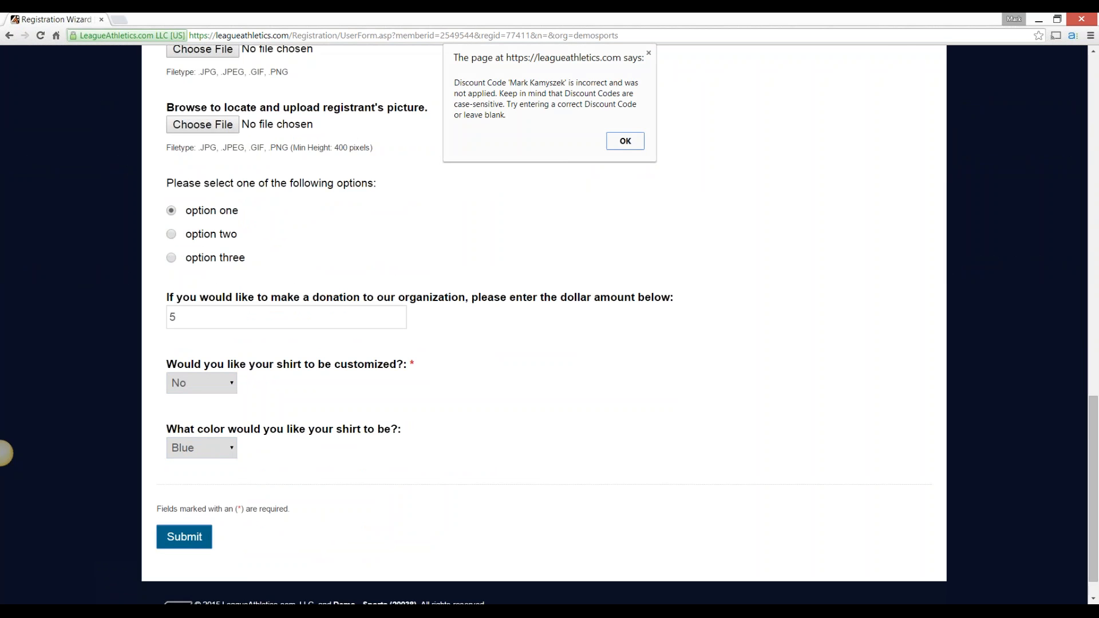
key(Return)
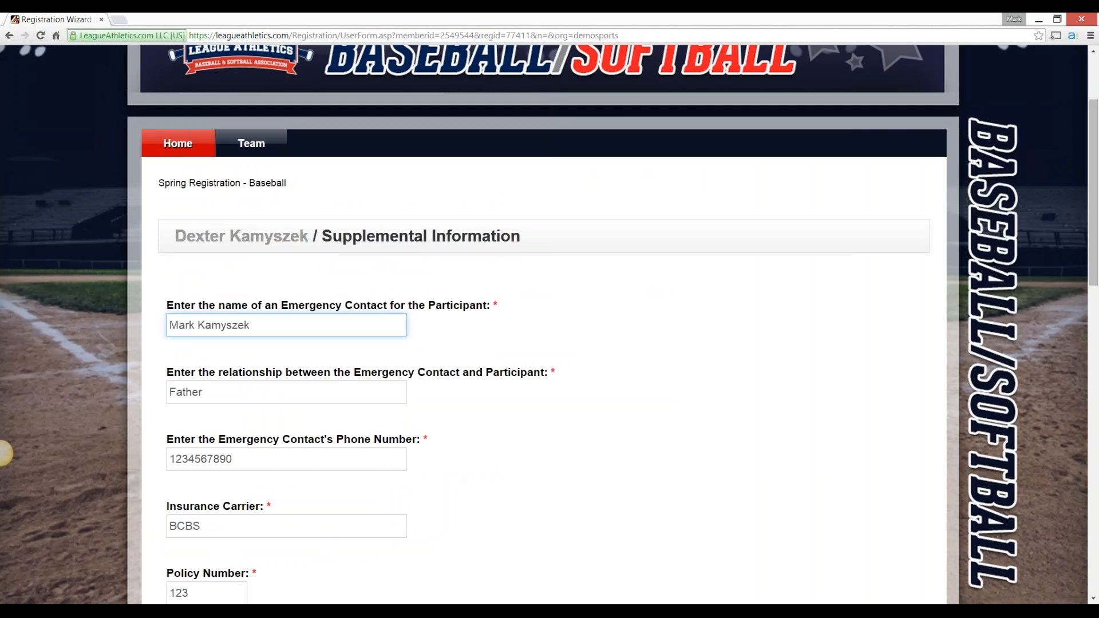
Sign out of the parent account and sign in to the administrator account with its login and password
scroll(5, 452, up, 3)
click(919, 57)
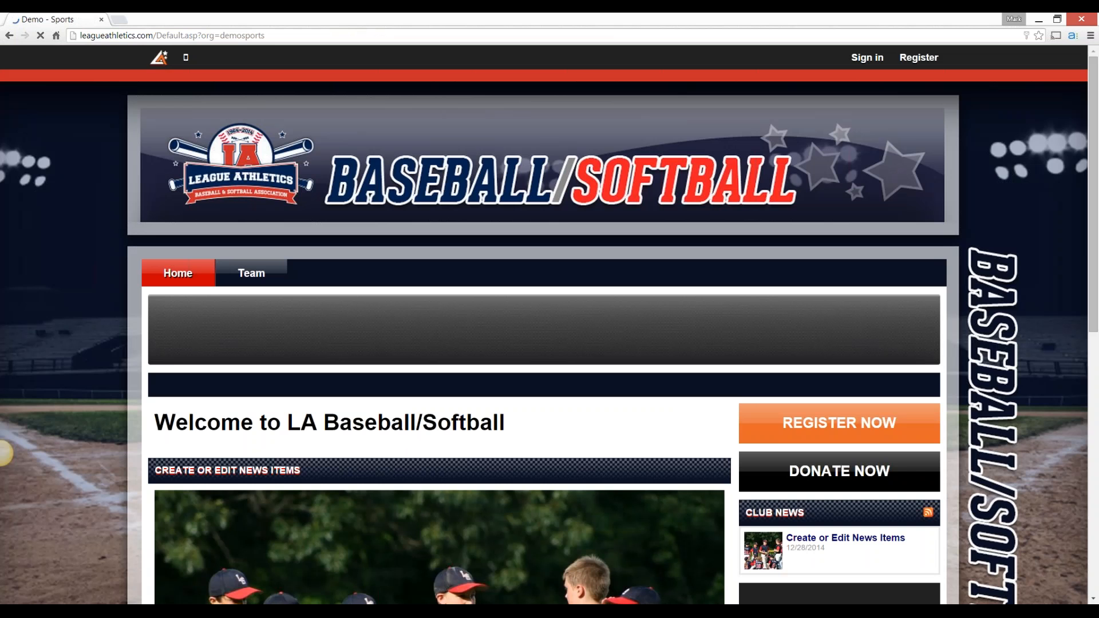
click(868, 58)
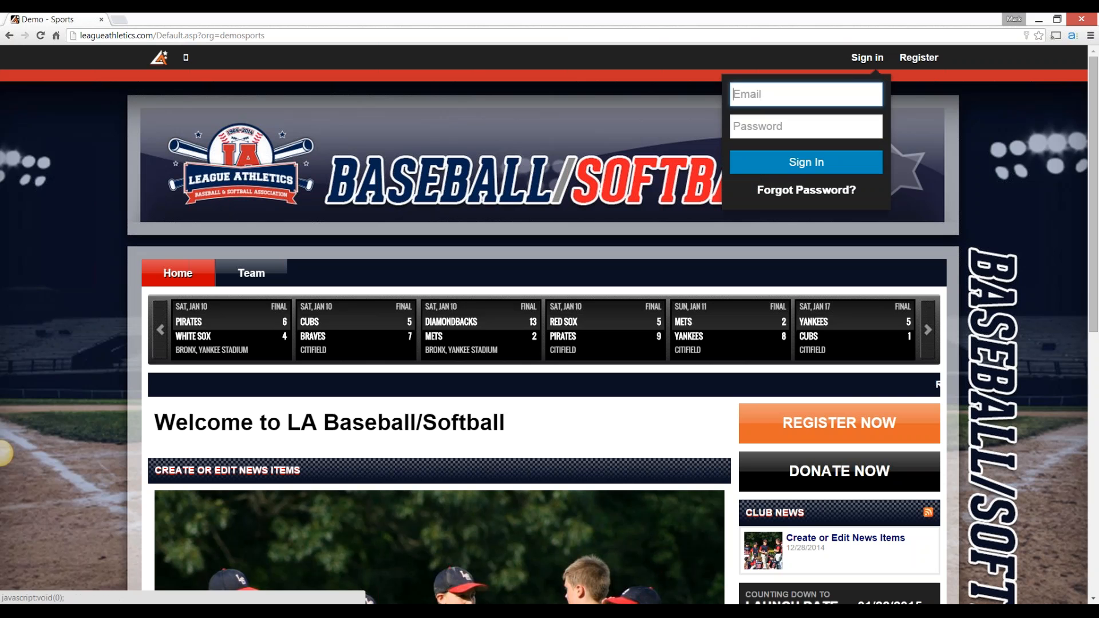
text(m k)
key(Tab)
text(••••••••••••)
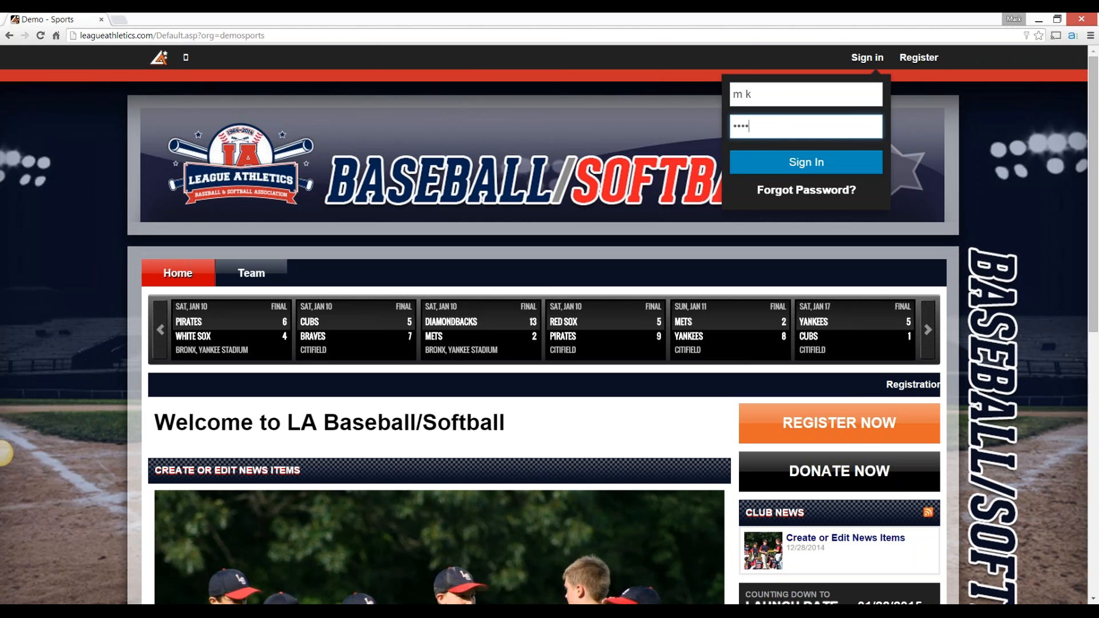
key(Return)
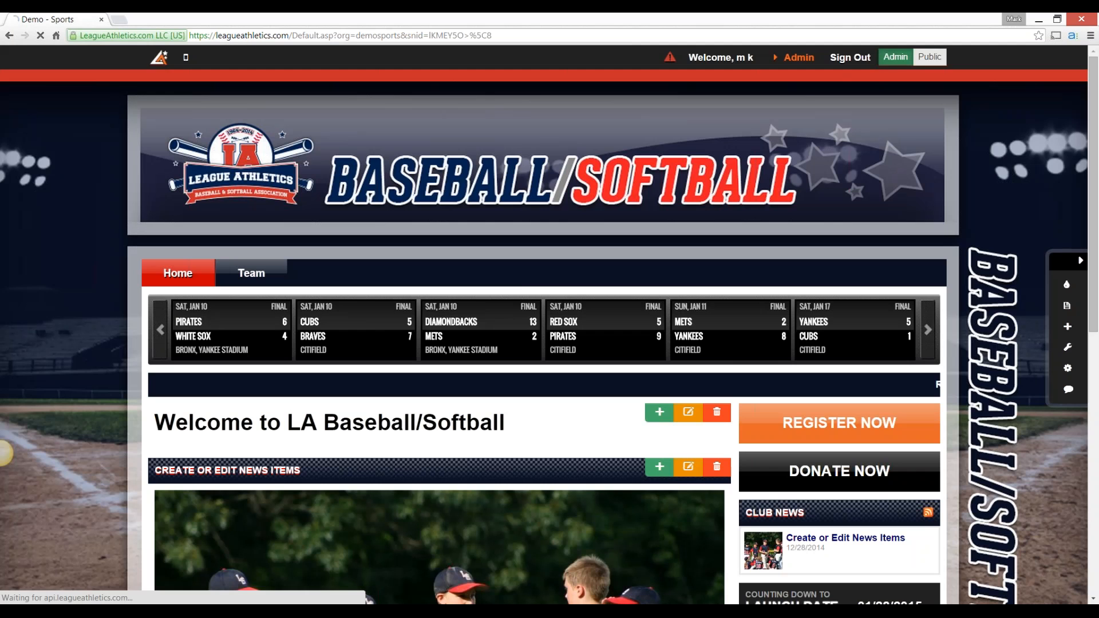
Open the custom form questions of Spring Registration - Baseball from the registration programs
click(798, 57)
mouse_move(453, 89)
click(455, 115)
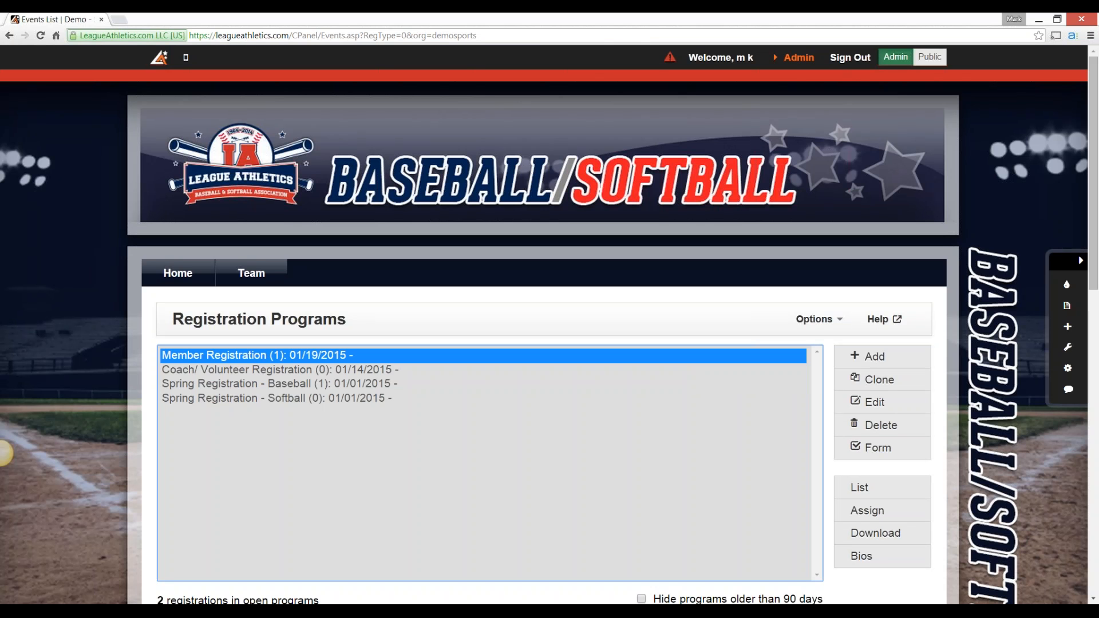
click(280, 384)
click(879, 448)
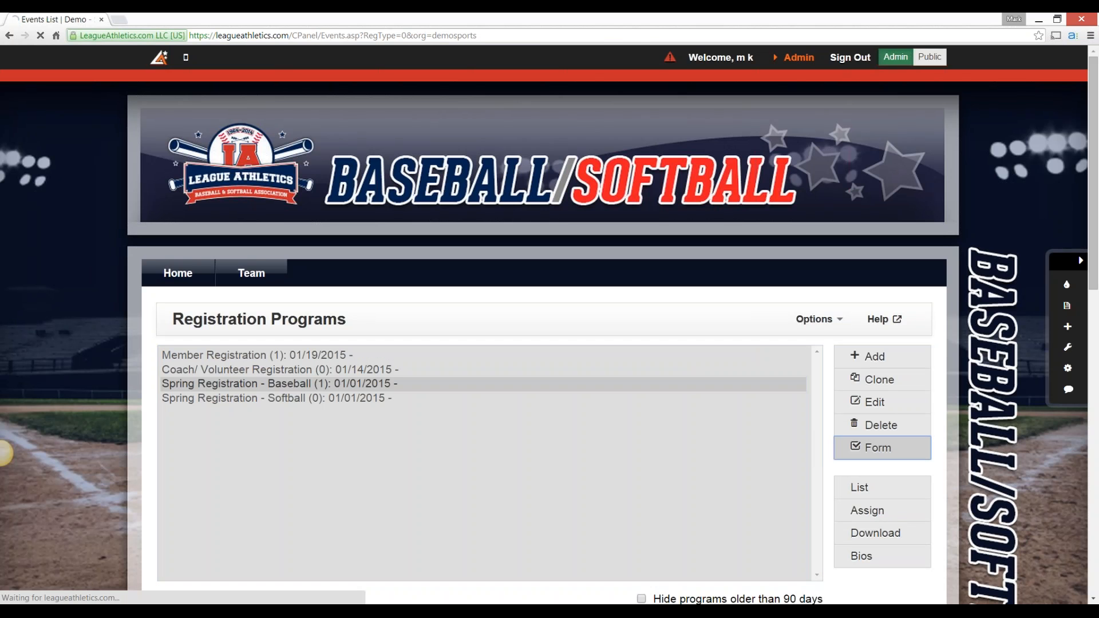
Change the emergency contact name question's response from discount code to free form text and submit the question
scroll(882, 407, down, 3)
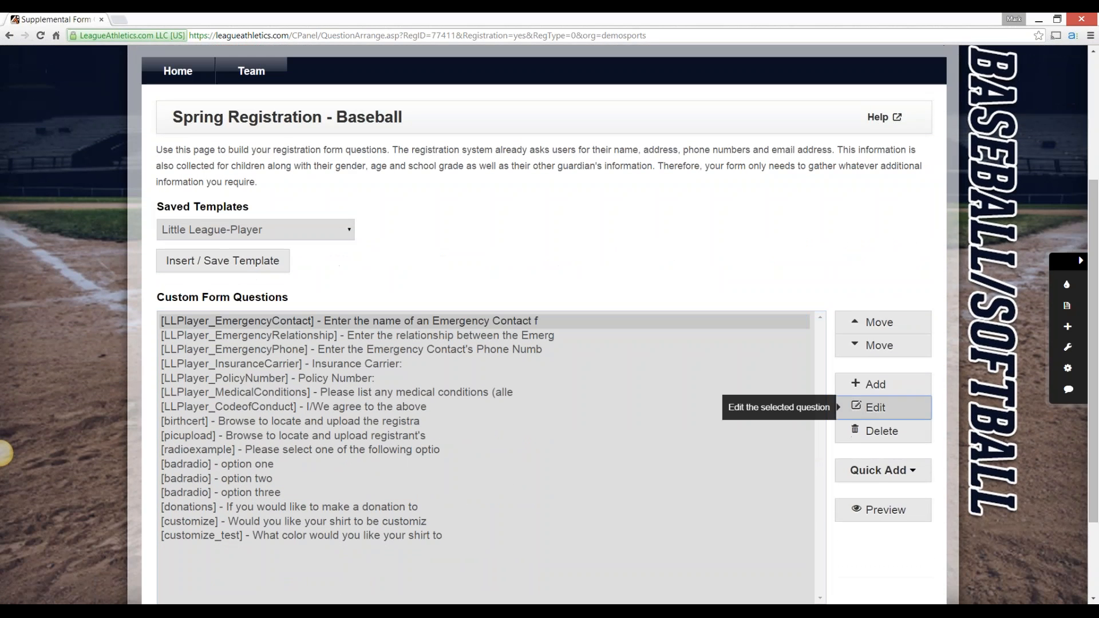
click(877, 407)
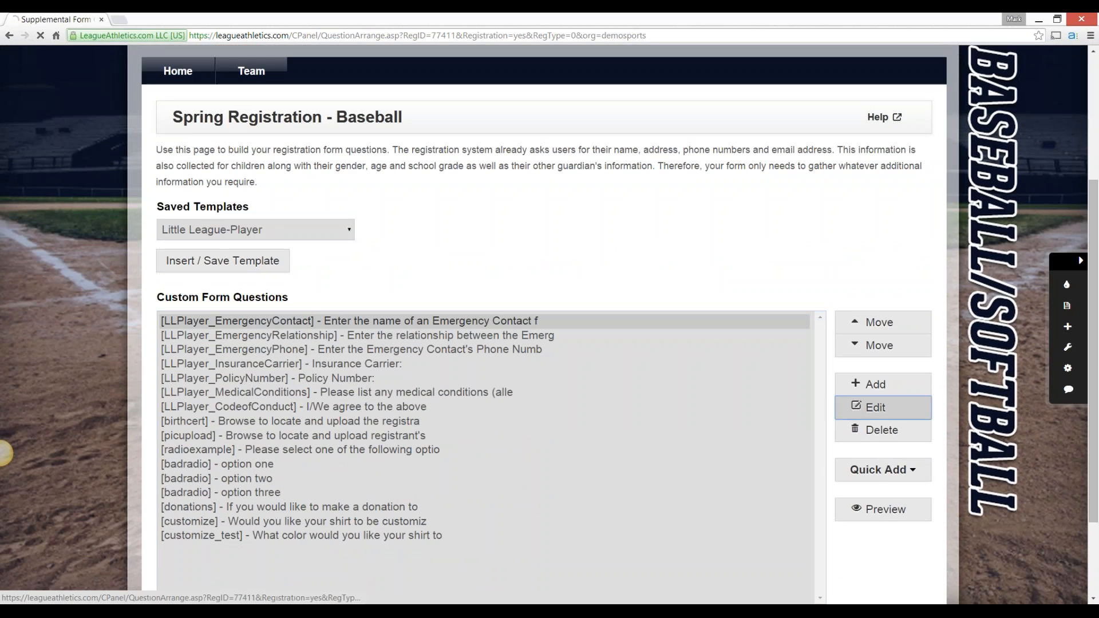
scroll(876, 408, down, 10)
scroll(6, 453, down, 7)
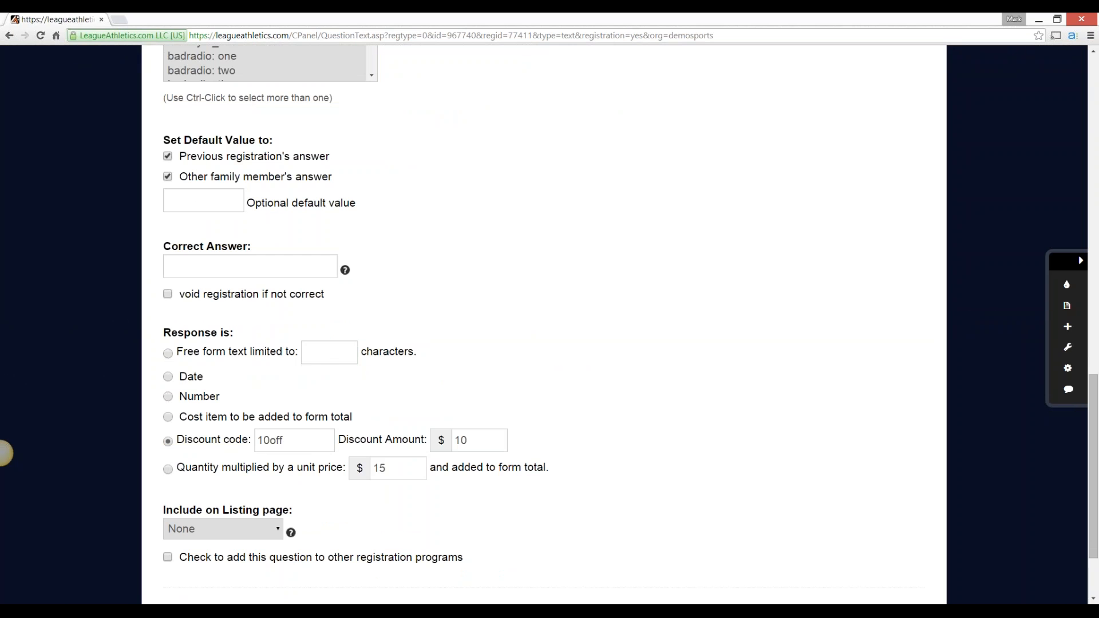
scroll(2, 453, down, 2)
click(191, 511)
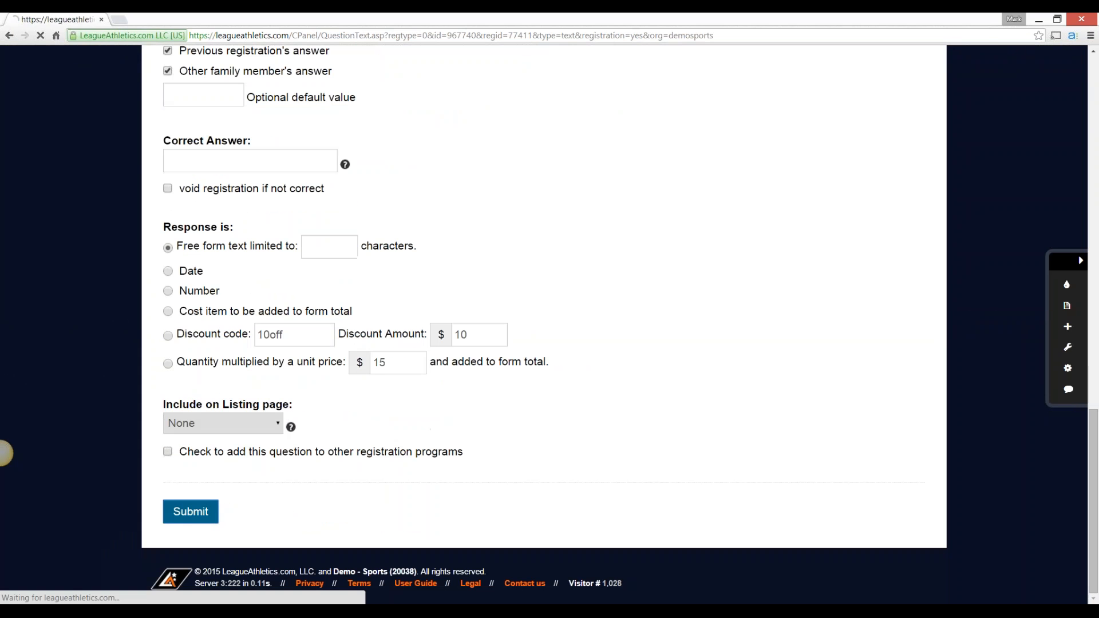
scroll(5, 454, down, 5)
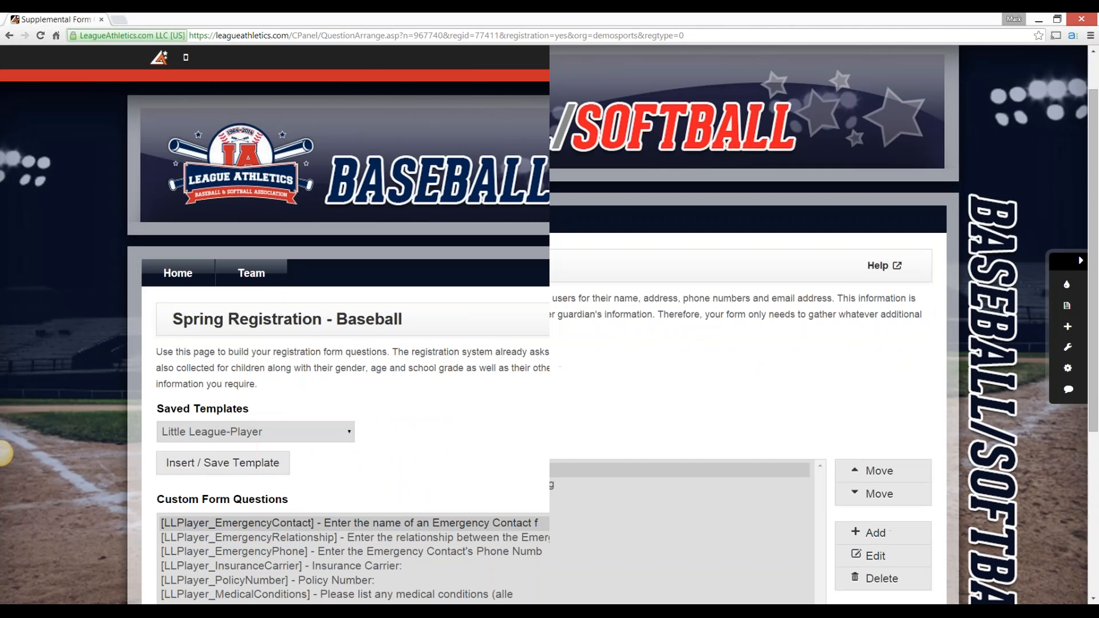
Save the custom form questions and begin the Spring Registration - Baseball program from the Baseball registration category
click(194, 510)
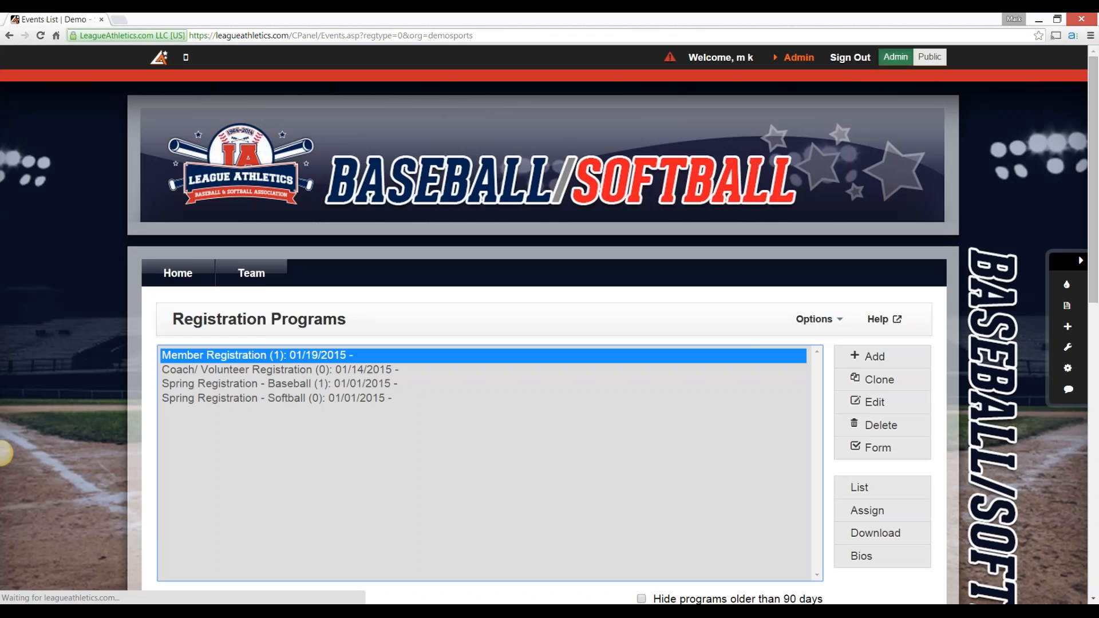
click(183, 335)
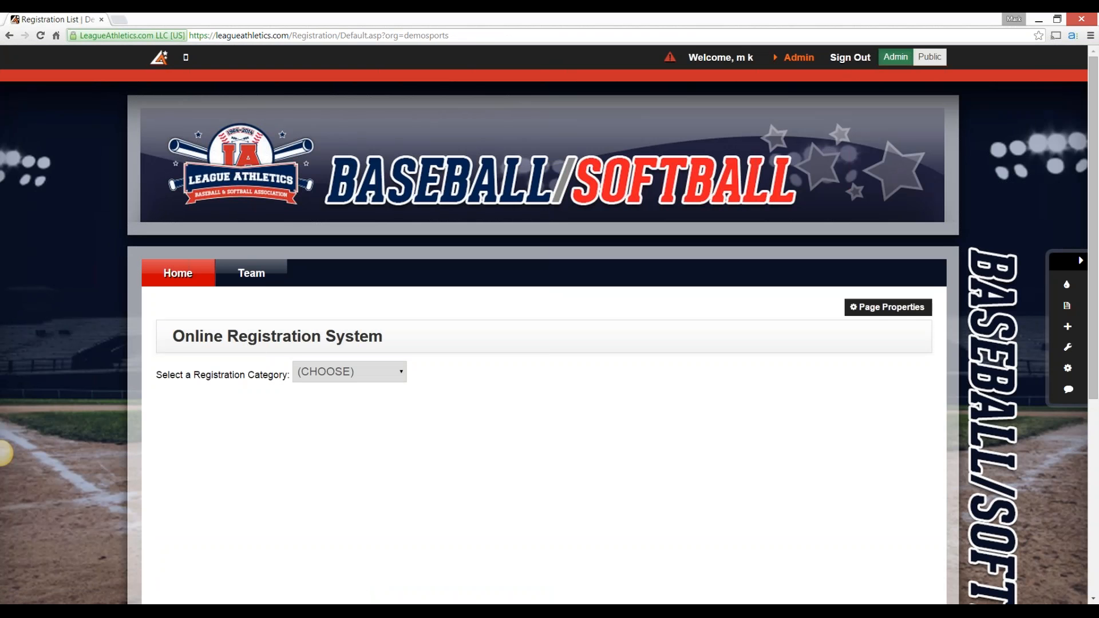
click(350, 372)
click(326, 404)
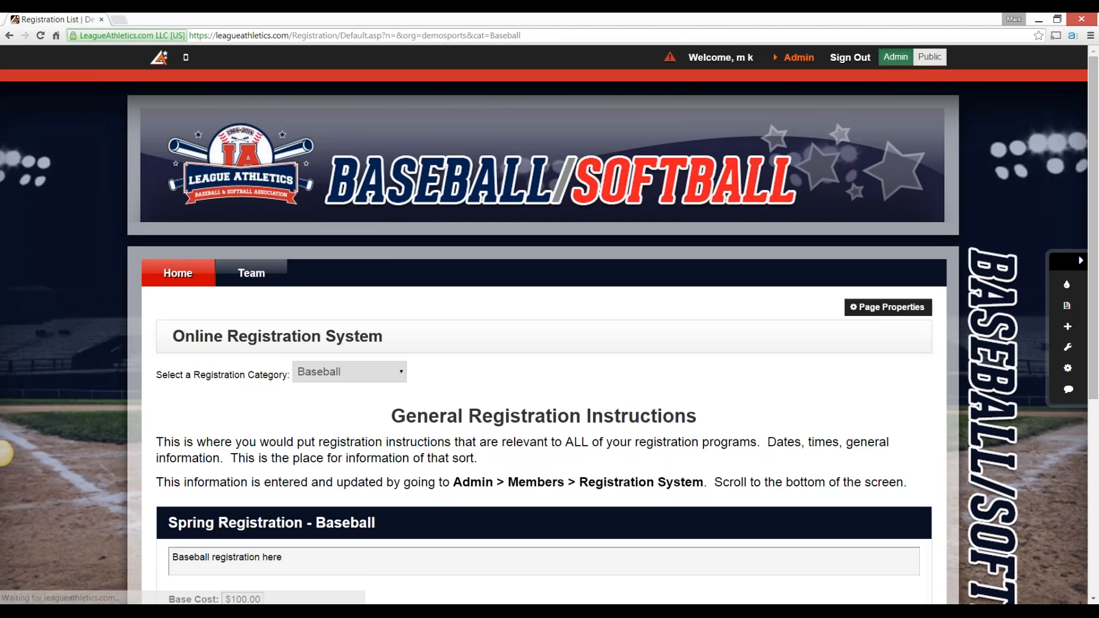
scroll(544, 324, down, 3)
click(229, 515)
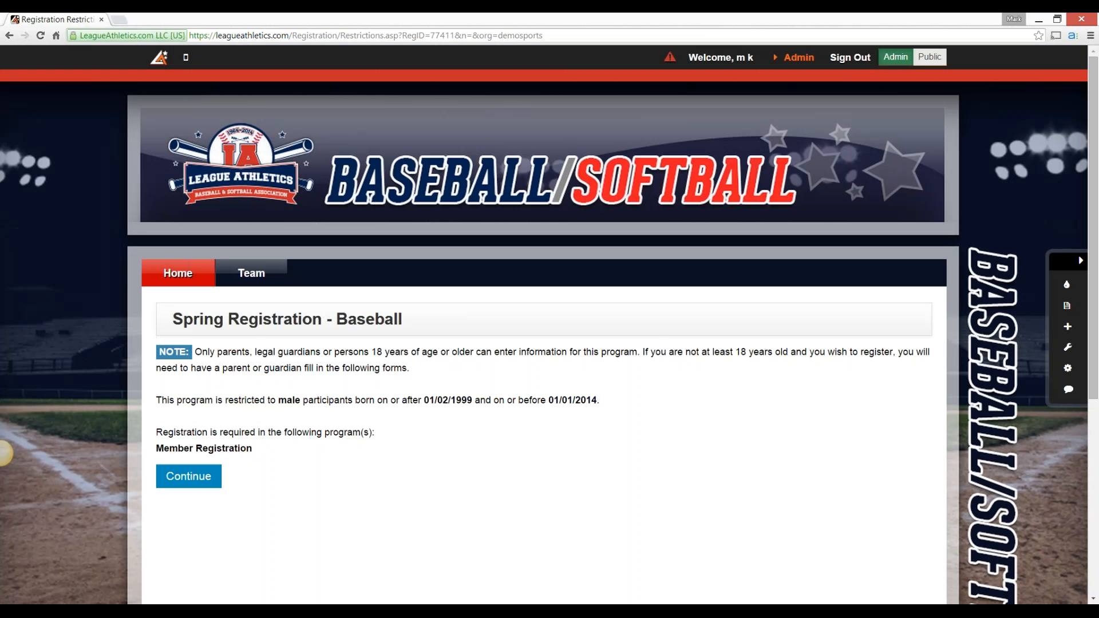
click(188, 476)
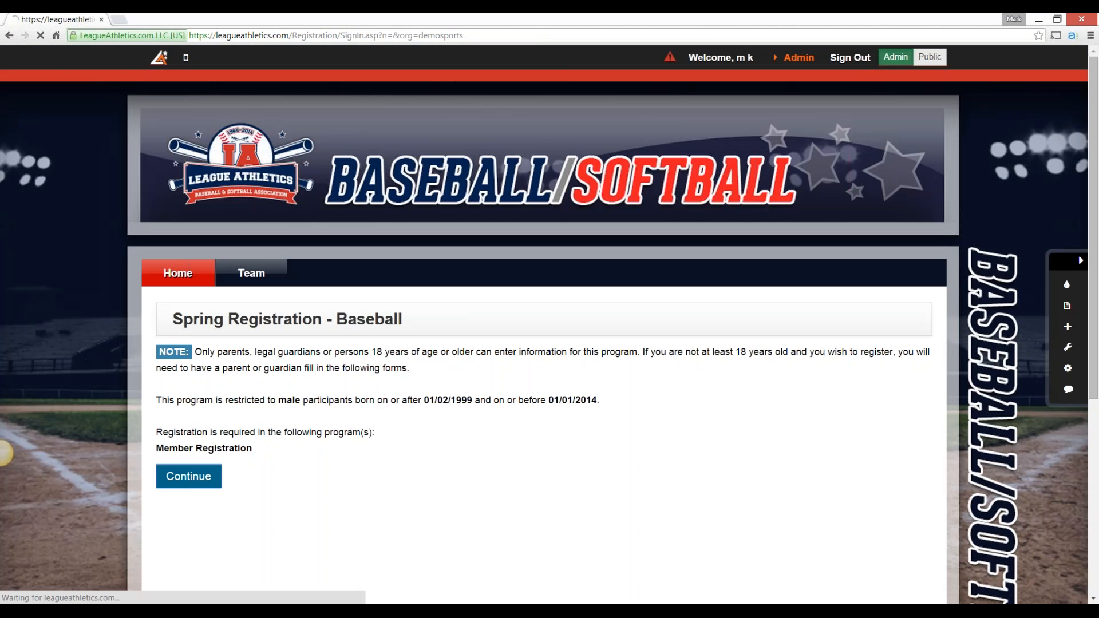
Sign in to the registration with the parent account's email and password
text(ma)
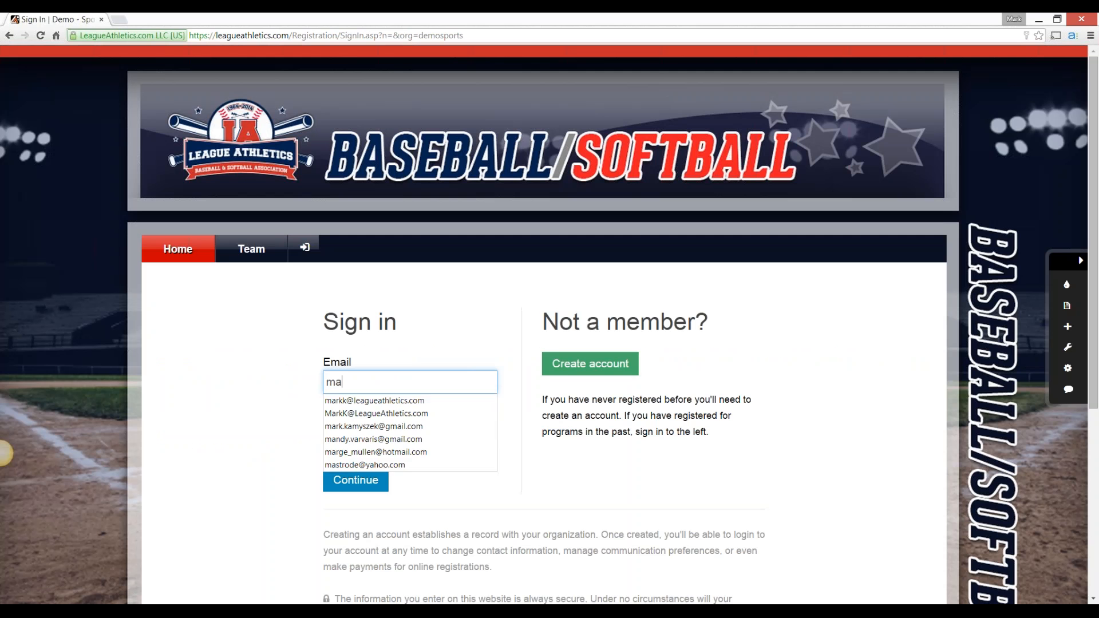
key(Down)
key(Return)
text(••••••••••)
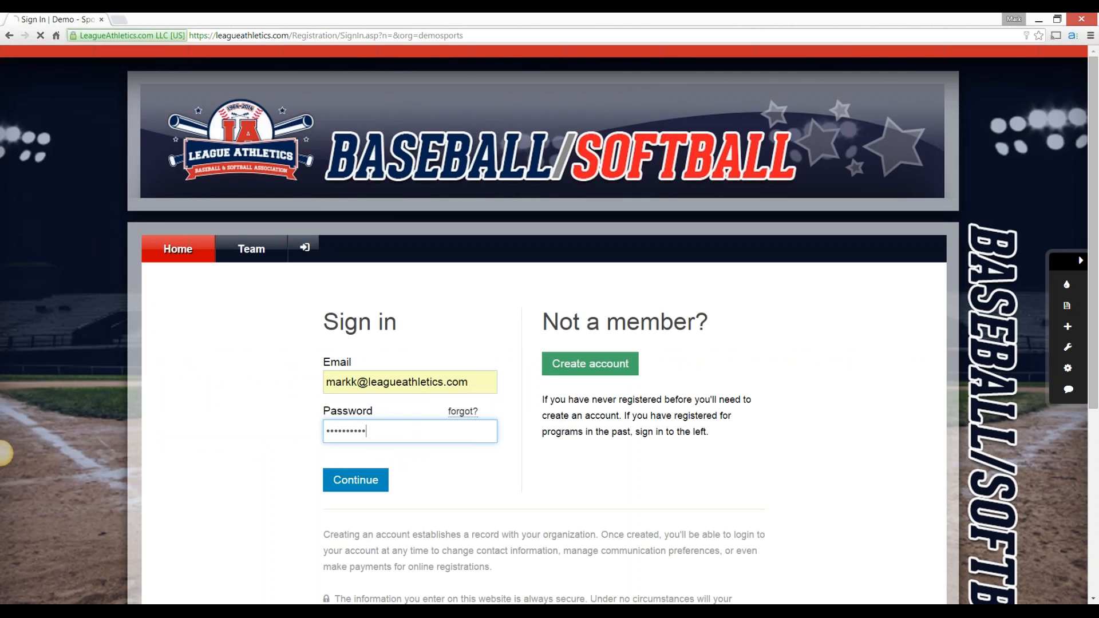
key(Return)
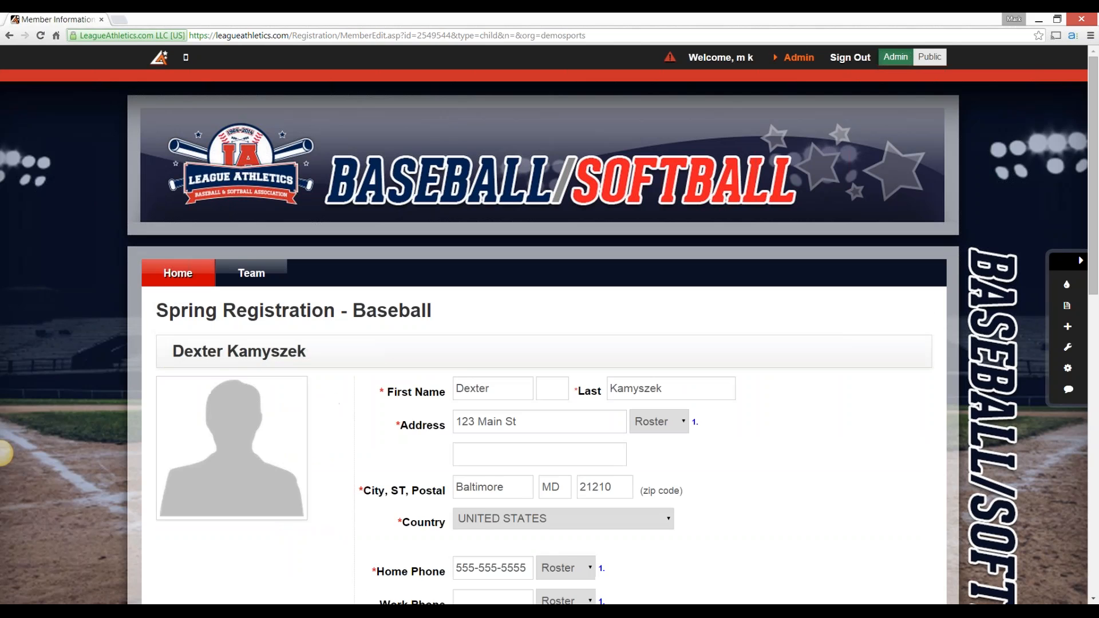
Submit the child's member information and open the supplemental information form
scroll(544, 344, down, 11)
scroll(544, 343, down, 1)
click(493, 407)
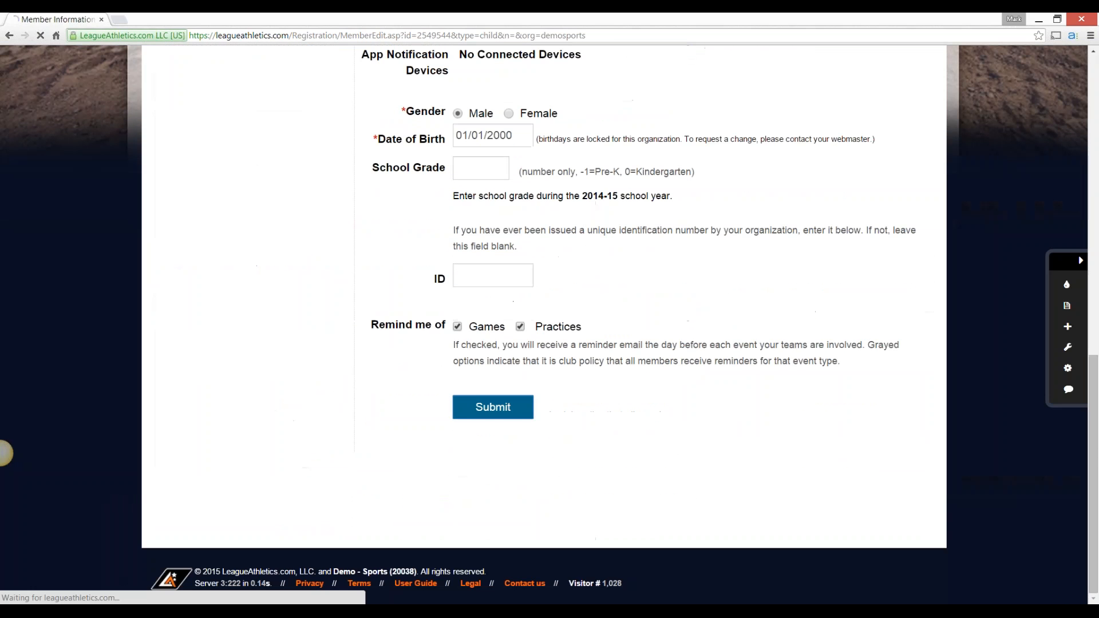
scroll(4, 454, down, 3)
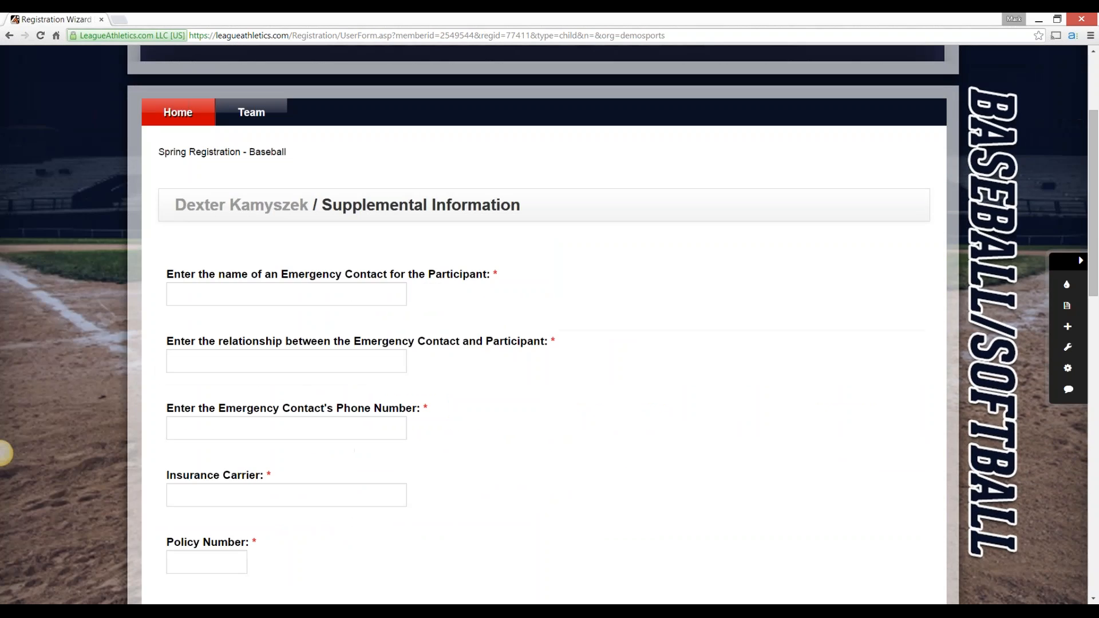
Fill in the emergency contact's name and phone number, with Father as the relationship to the participant
text(Mar)
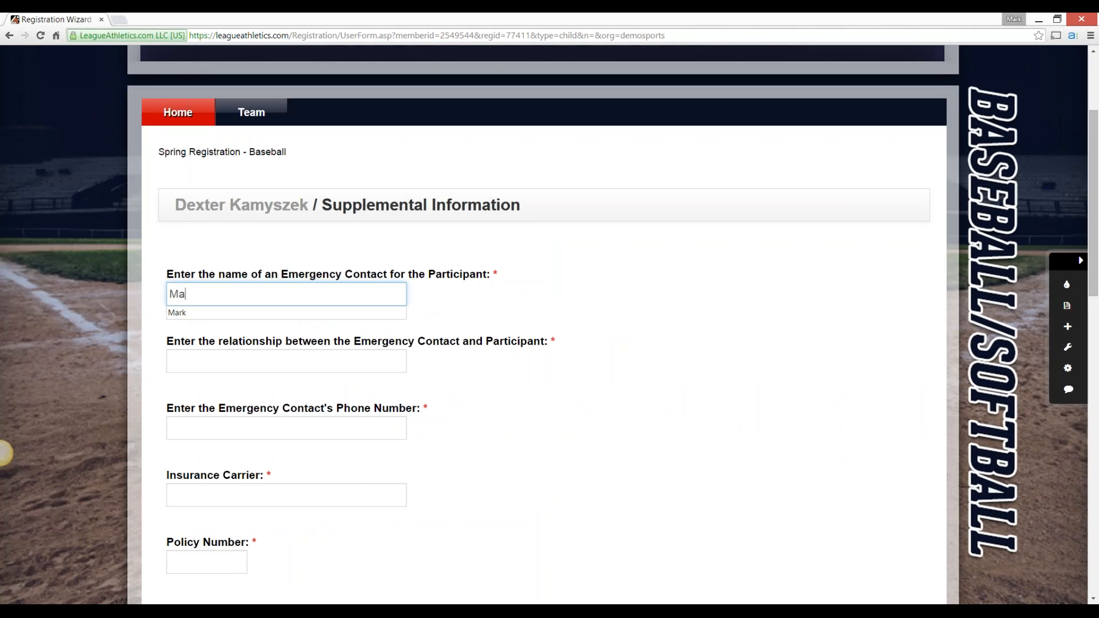
key(Down)
key(Tab)
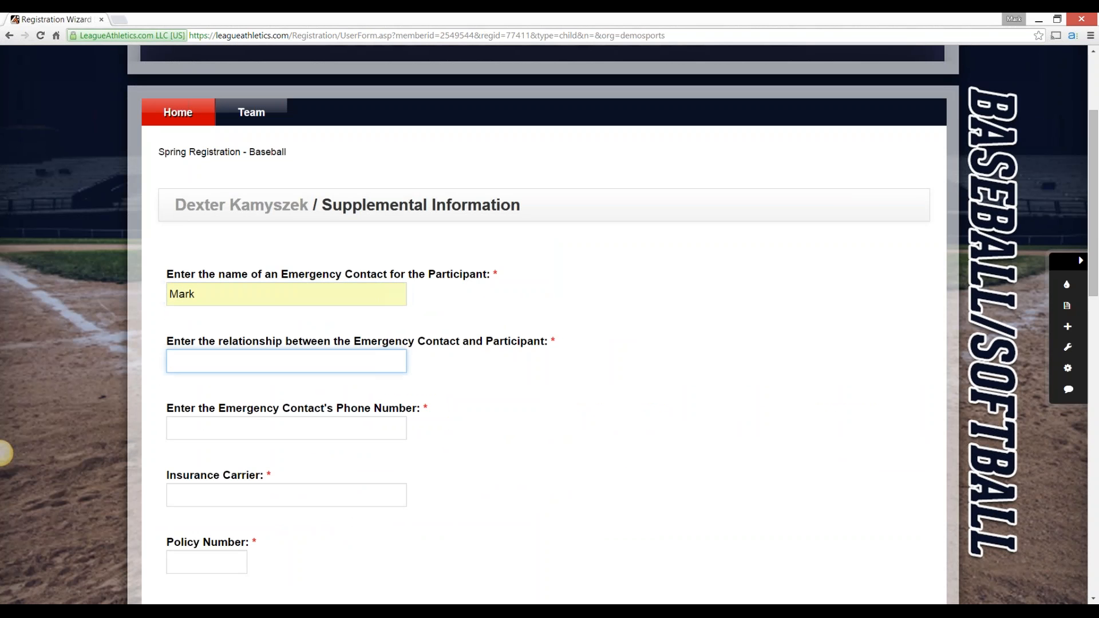
text(Father)
key(Tab)
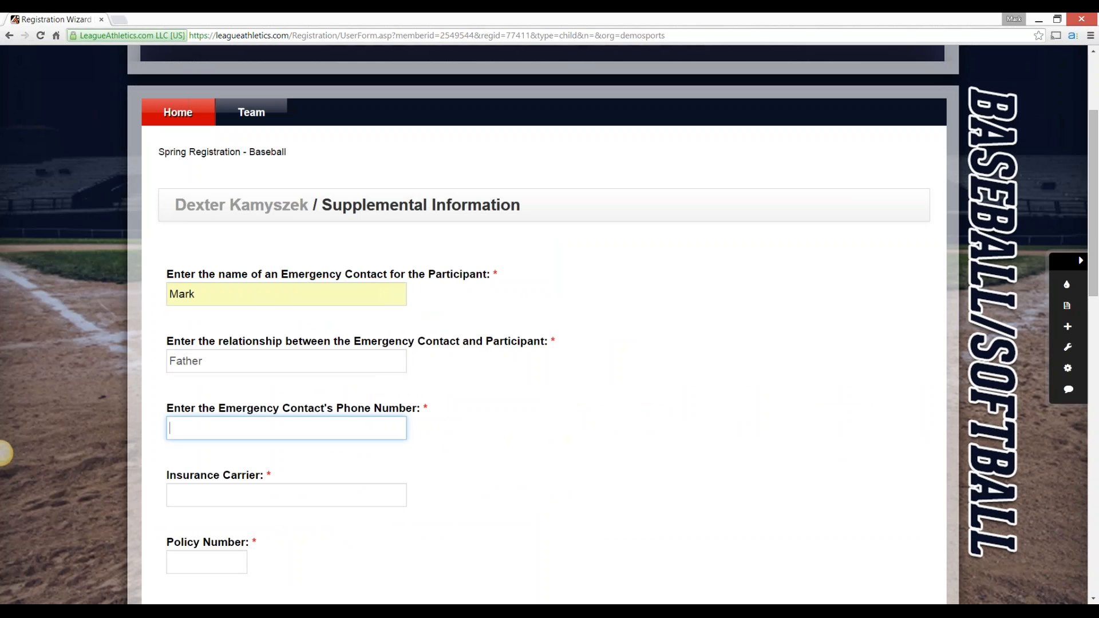
text(1234567890)
key(Tab)
Enter BCBS as the insurance carrier and fill in the policy number
text(BCBS)
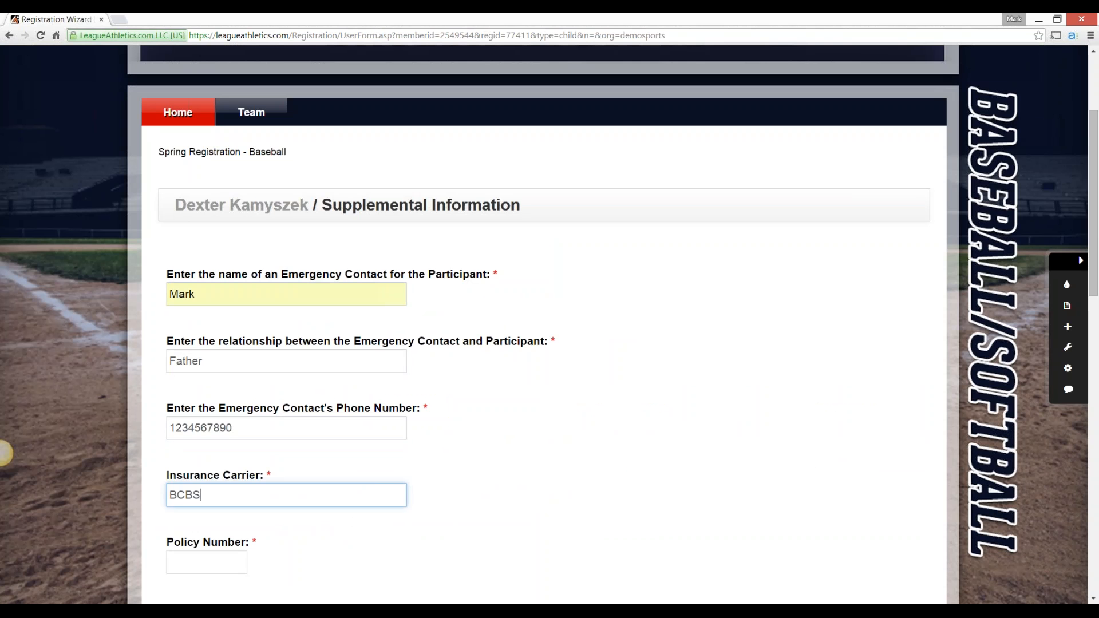
key(Tab)
text(1234)
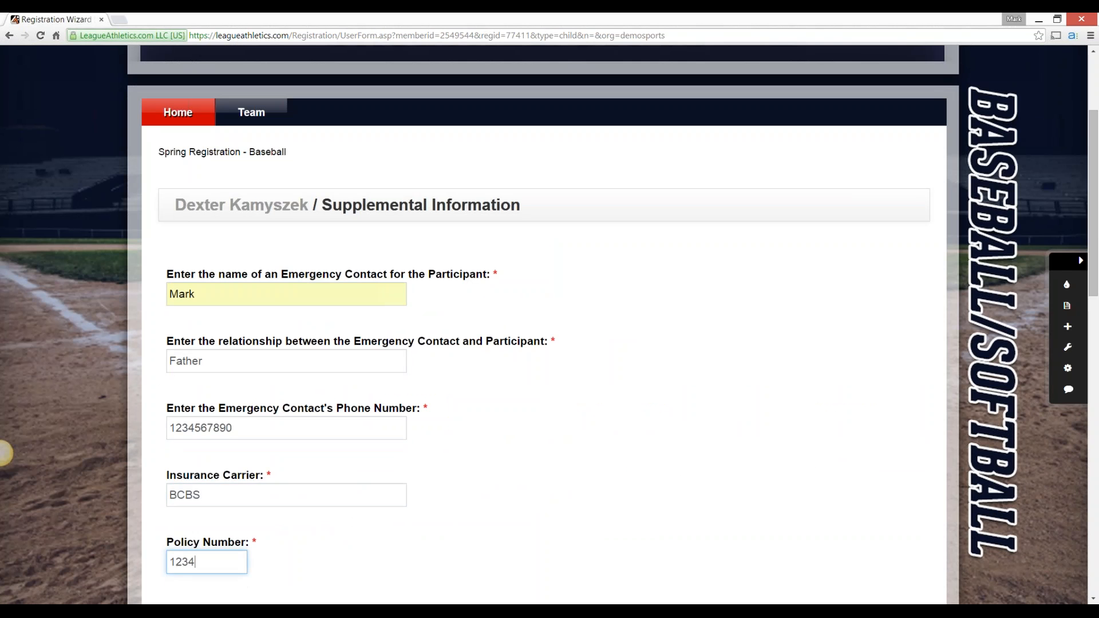
key(Tab)
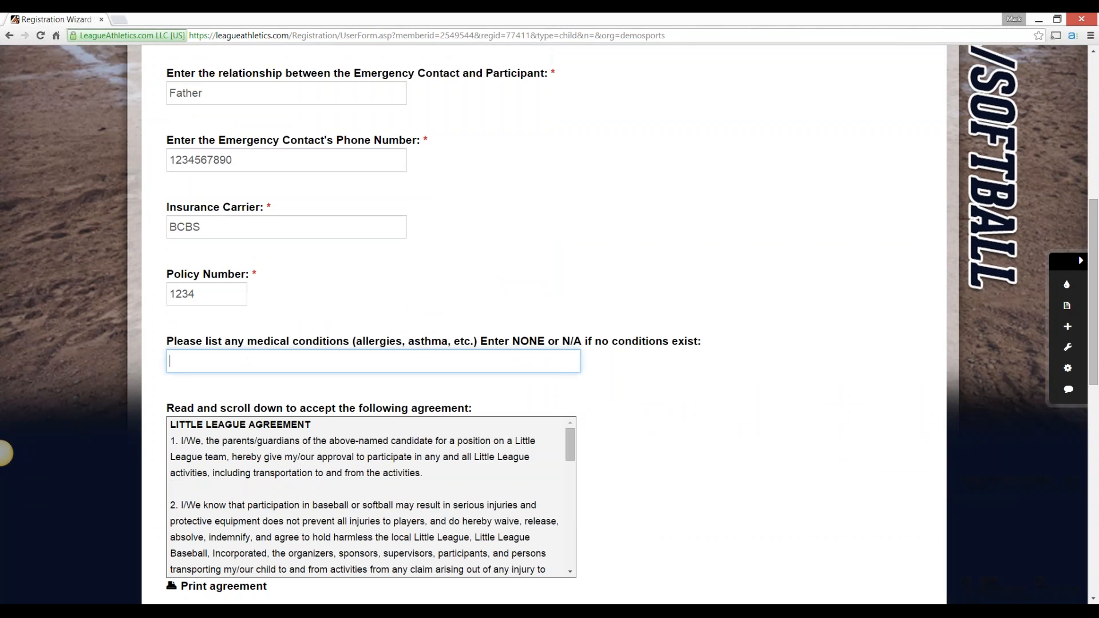
Enter none for the medical conditions and accept the Little League agreement
text(none)
key(Tab)
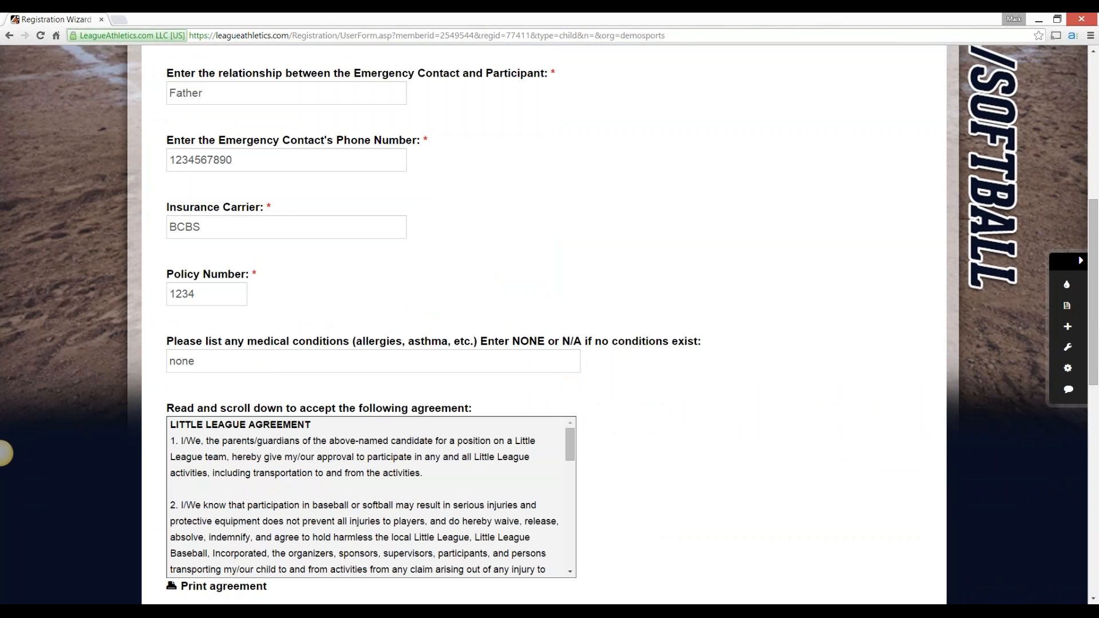
scroll(371, 337, down, 13)
click(315, 388)
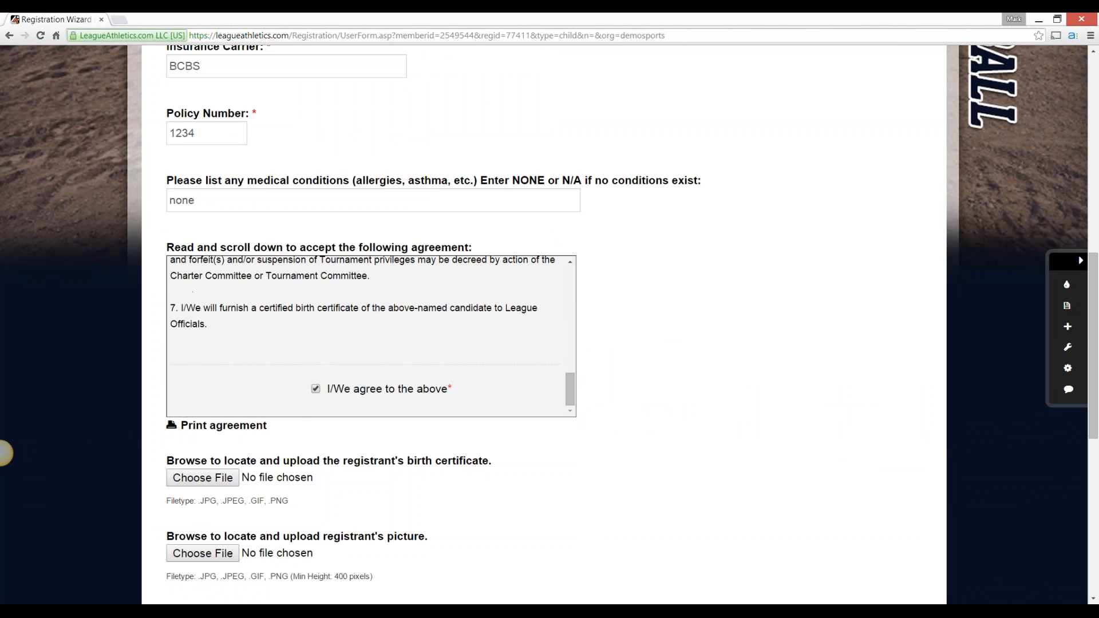
Enter a donation of 5 dollars and answer the shirt questions with No for customization and Blue for color
scroll(544, 324, down, 4)
scroll(544, 324, down, 2)
click(286, 371)
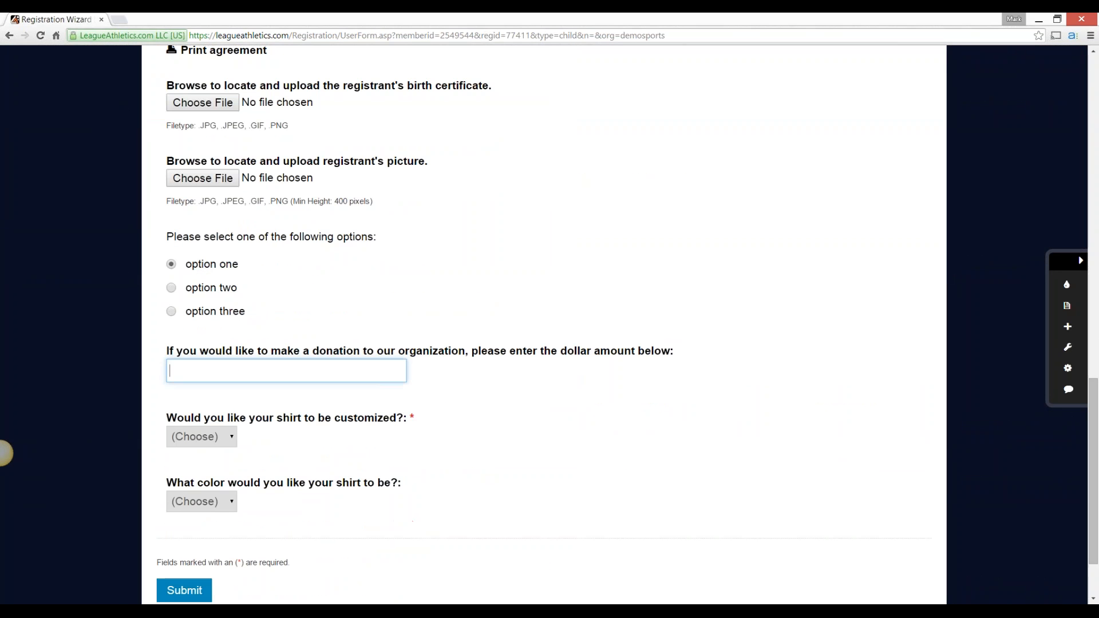
text(5)
click(202, 437)
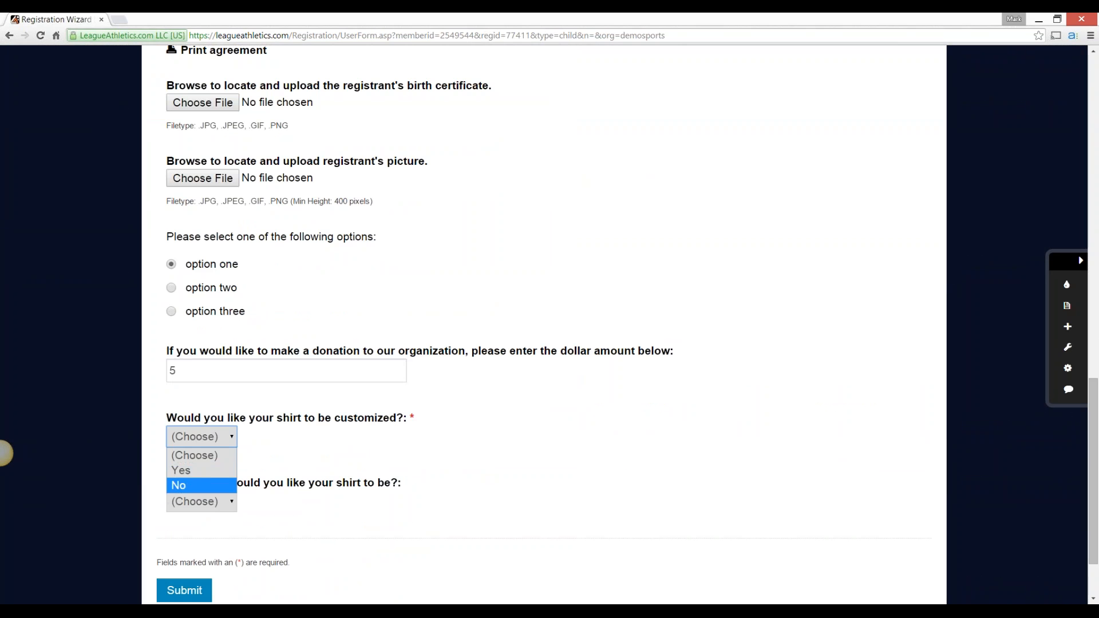
click(195, 485)
click(202, 501)
click(195, 535)
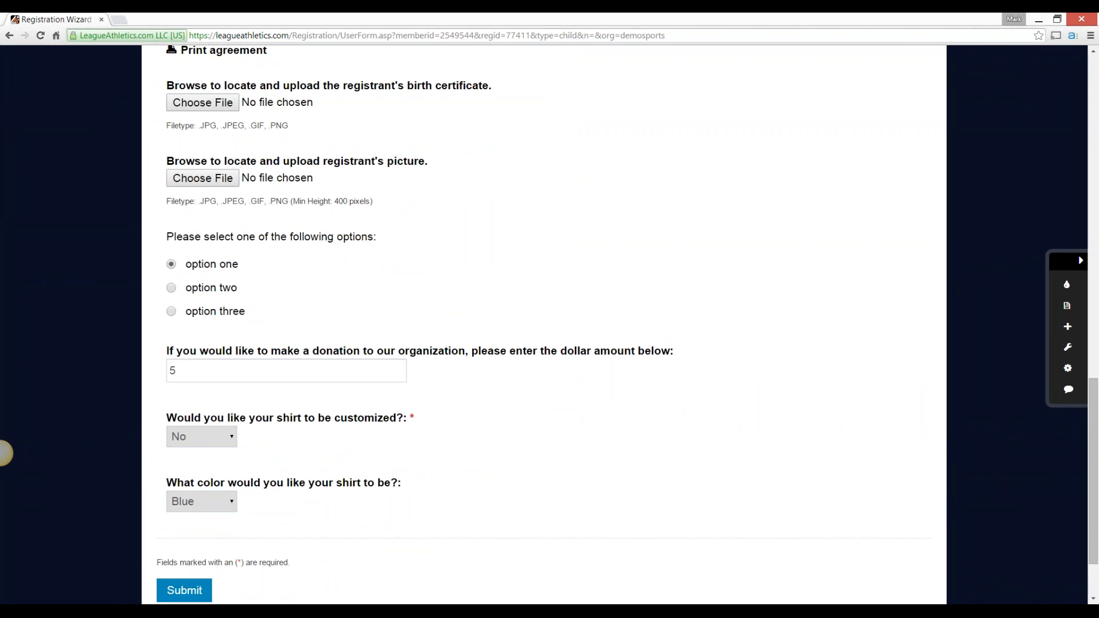
Try to submit the completed supplemental information form and dismiss the alert
scroll(544, 324, down, 1)
click(184, 537)
key(Return)
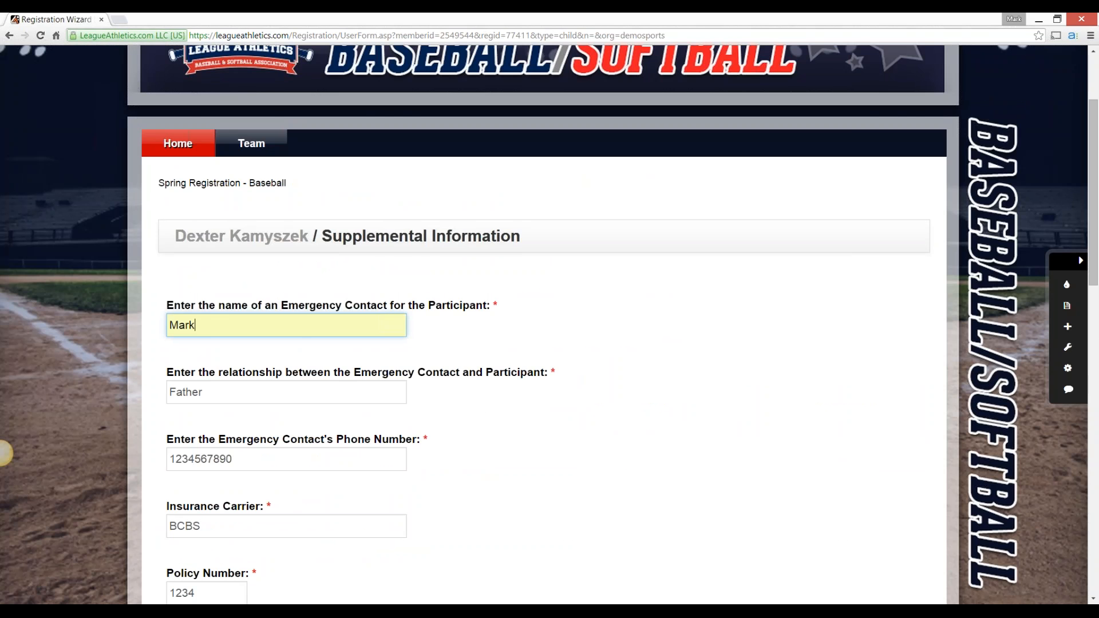
Sign out of the current account and sign back in as administrator with the login and password
scroll(4, 454, up, 2)
click(850, 57)
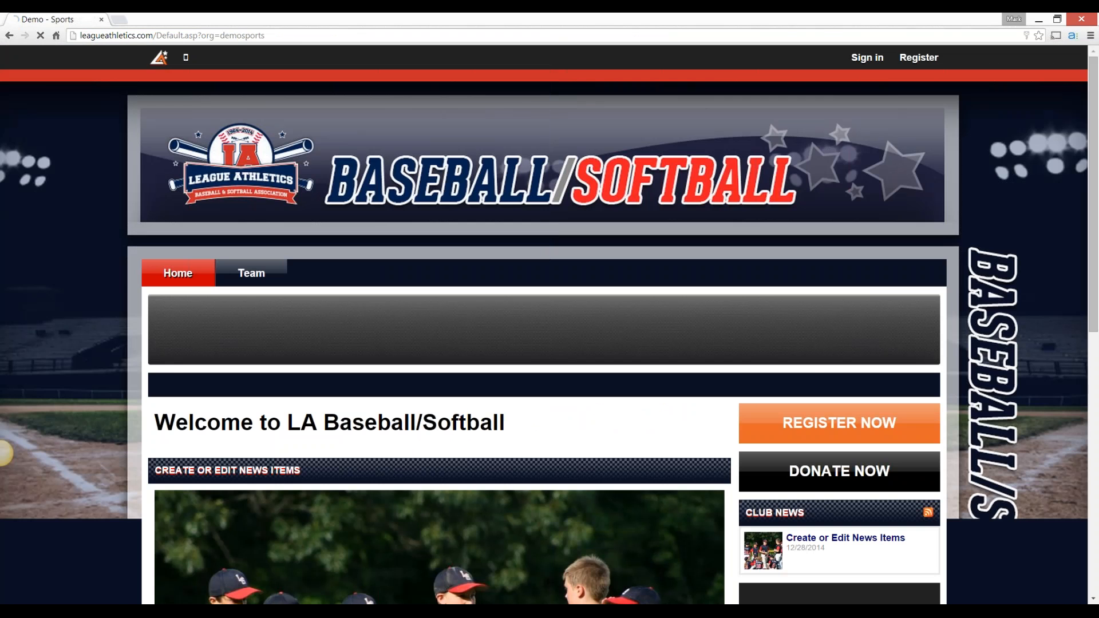
click(867, 57)
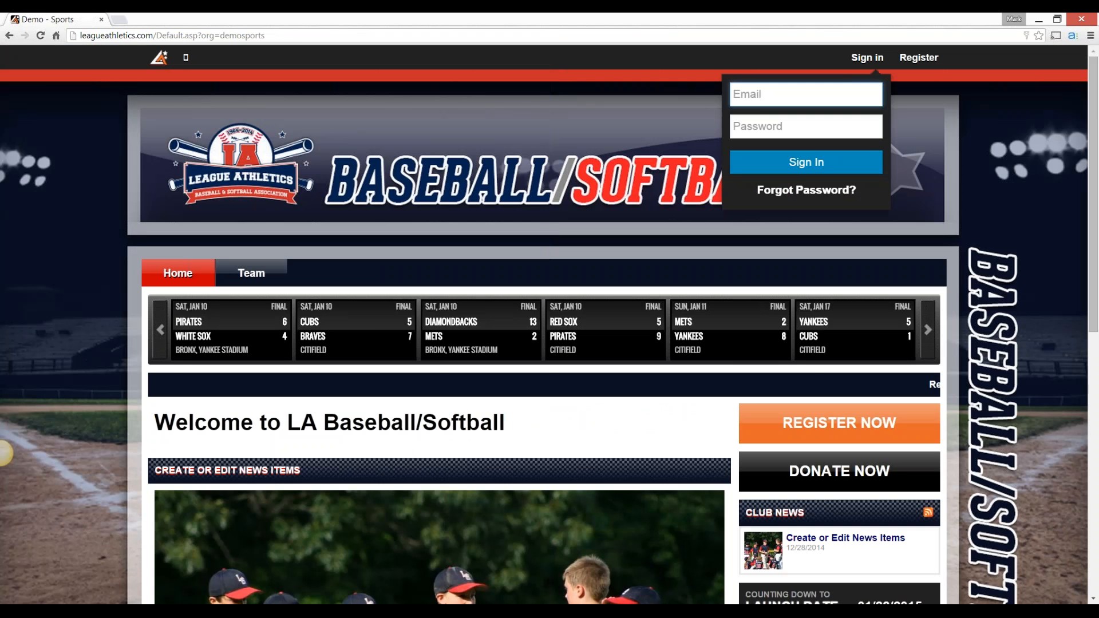
text(m k)
key(Tab)
text(••••••••••••)
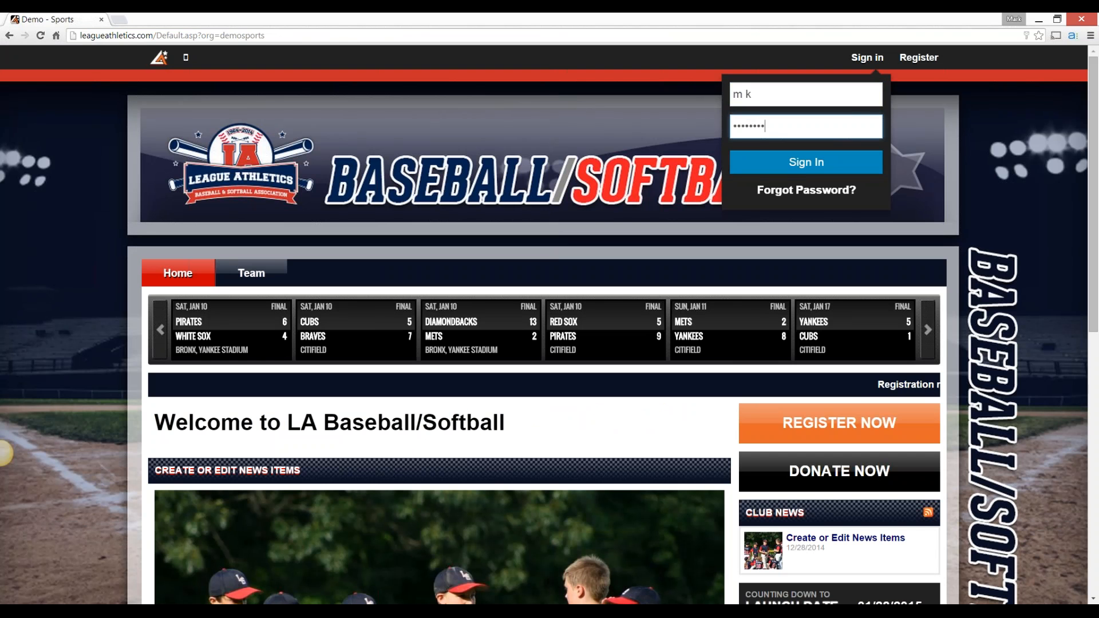
key(Return)
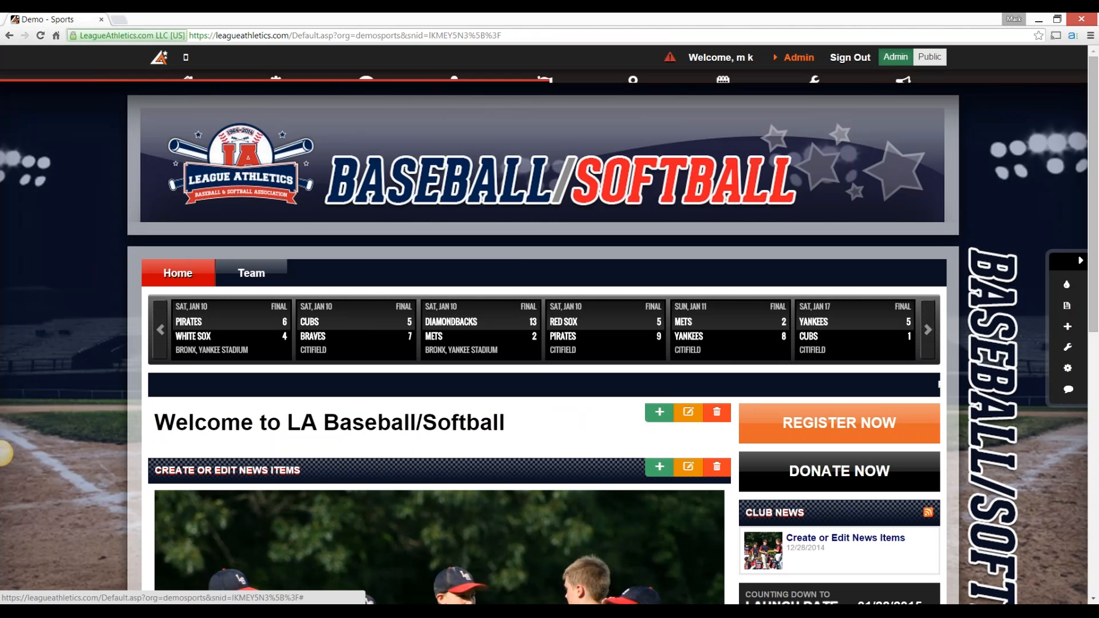
Open the custom form questions of Spring Registration - Baseball from the registration system
mouse_move(454, 86)
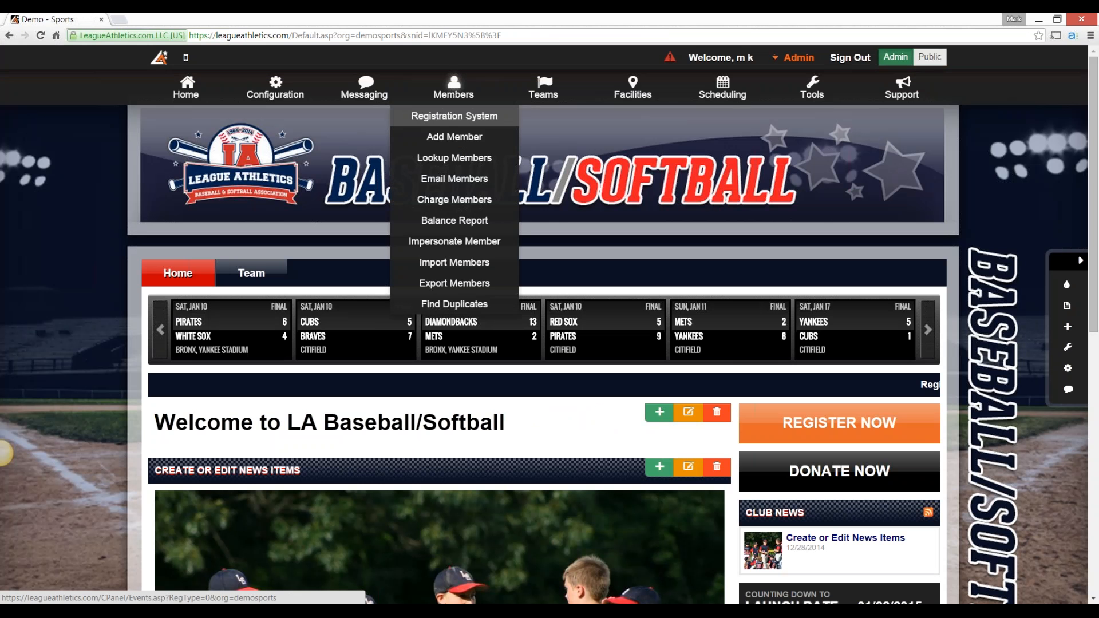
click(454, 114)
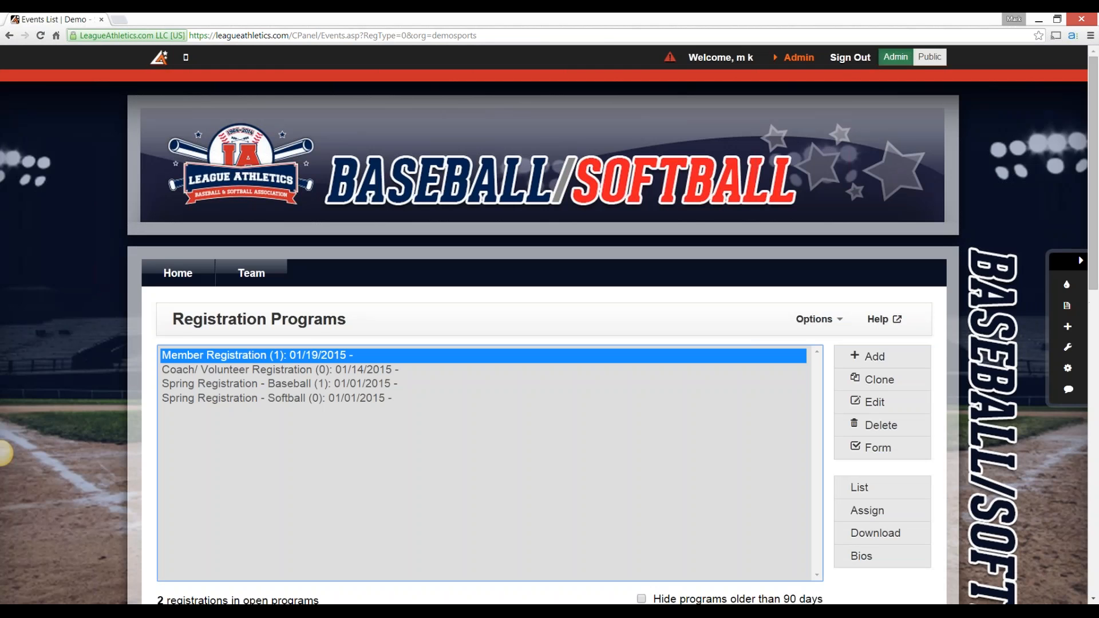
click(275, 384)
click(876, 448)
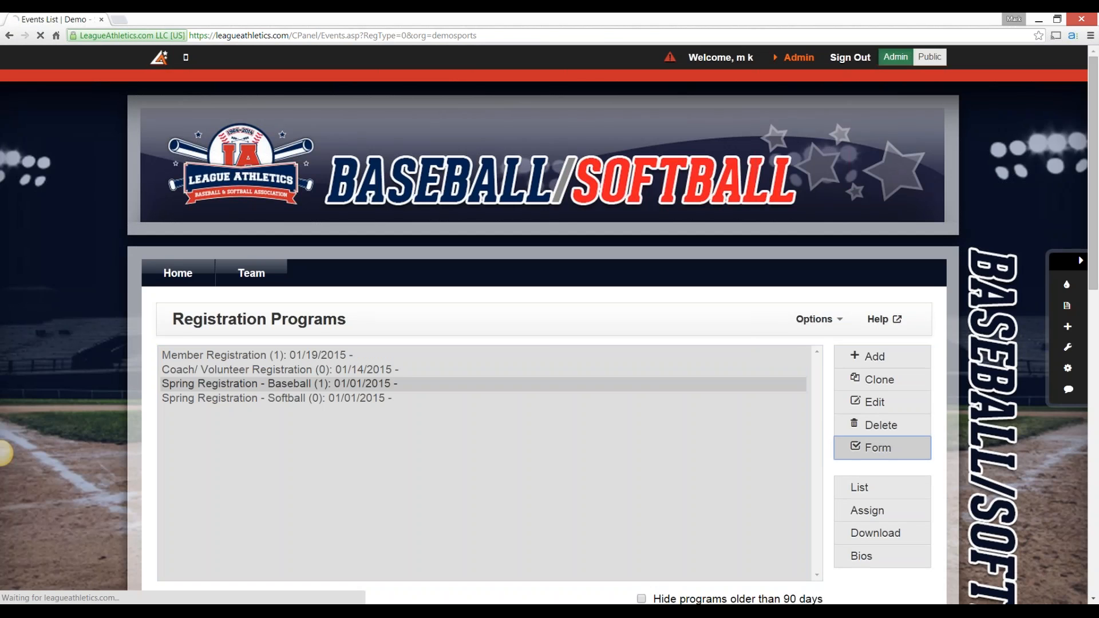
Switch the emergency contact name question's response type from discount code to free form text and submit it
scroll(550, 325, down, 5)
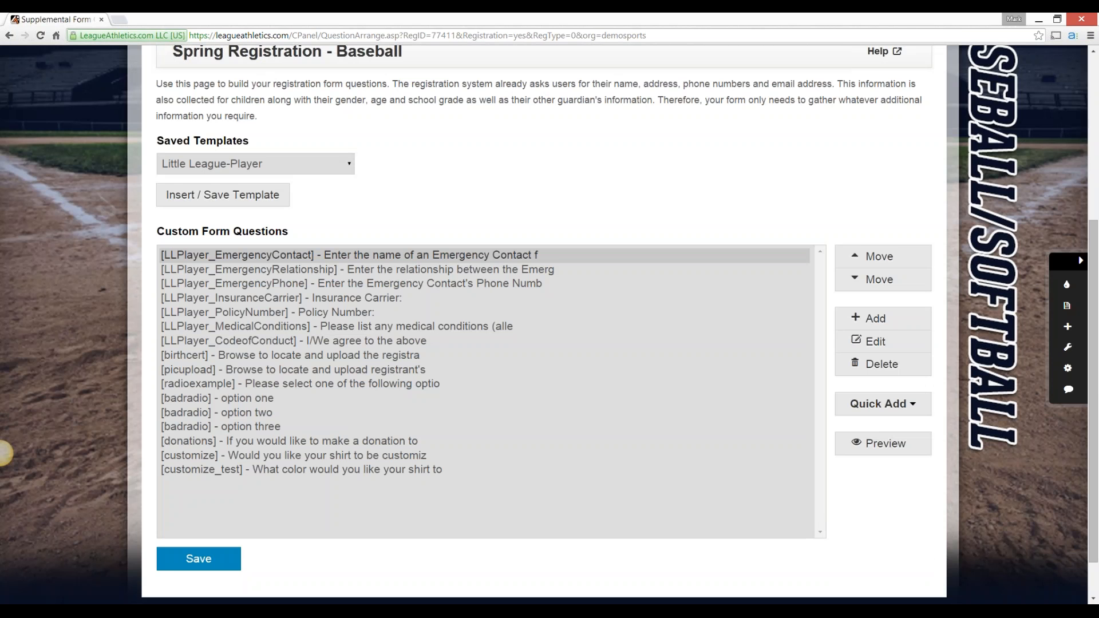
click(349, 255)
click(876, 342)
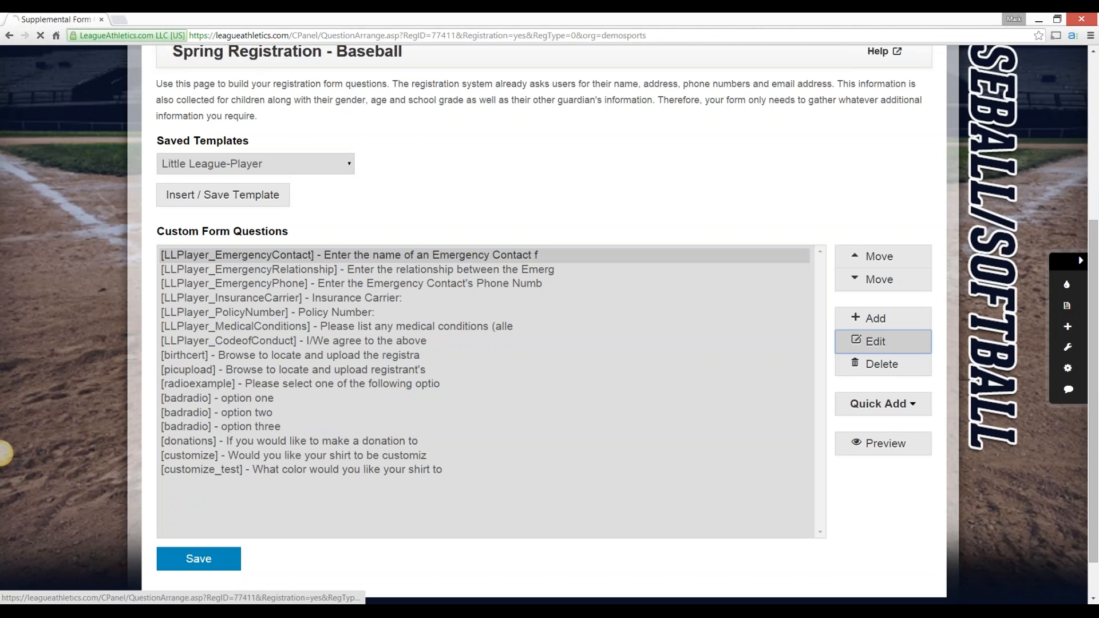
scroll(3, 453, down, 12)
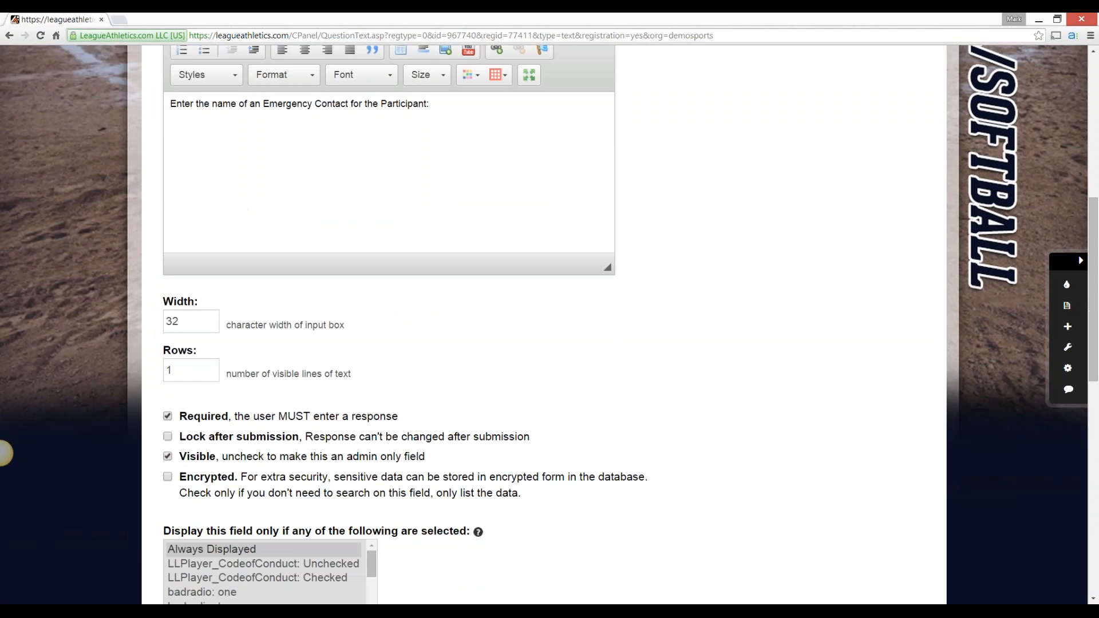
scroll(3, 454, down, 6)
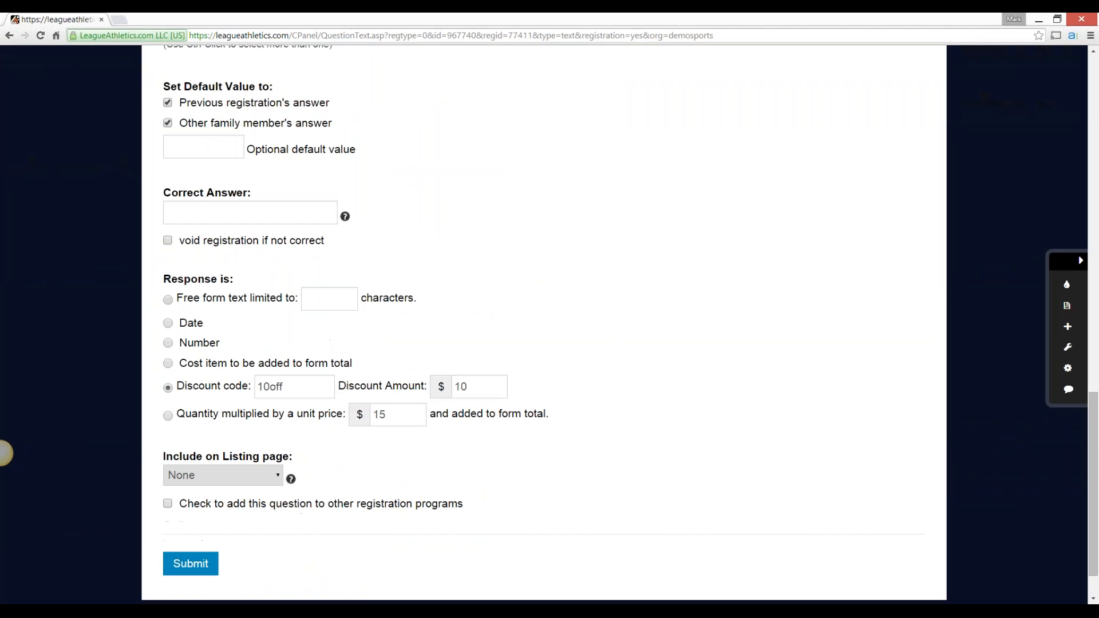
click(168, 300)
click(191, 564)
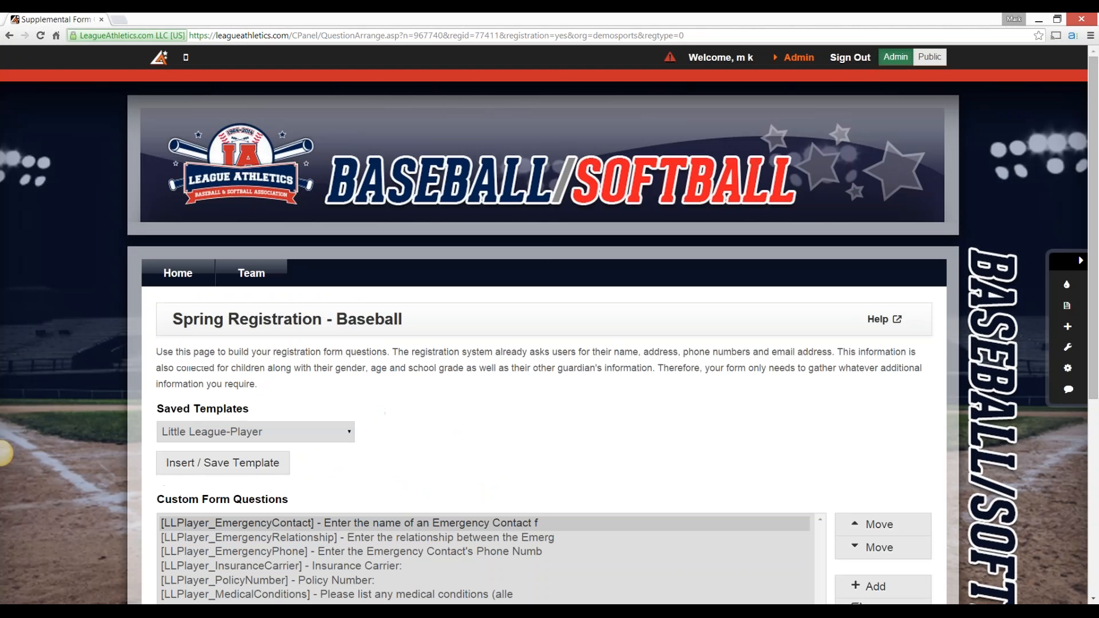
scroll(870, 498, down, 2)
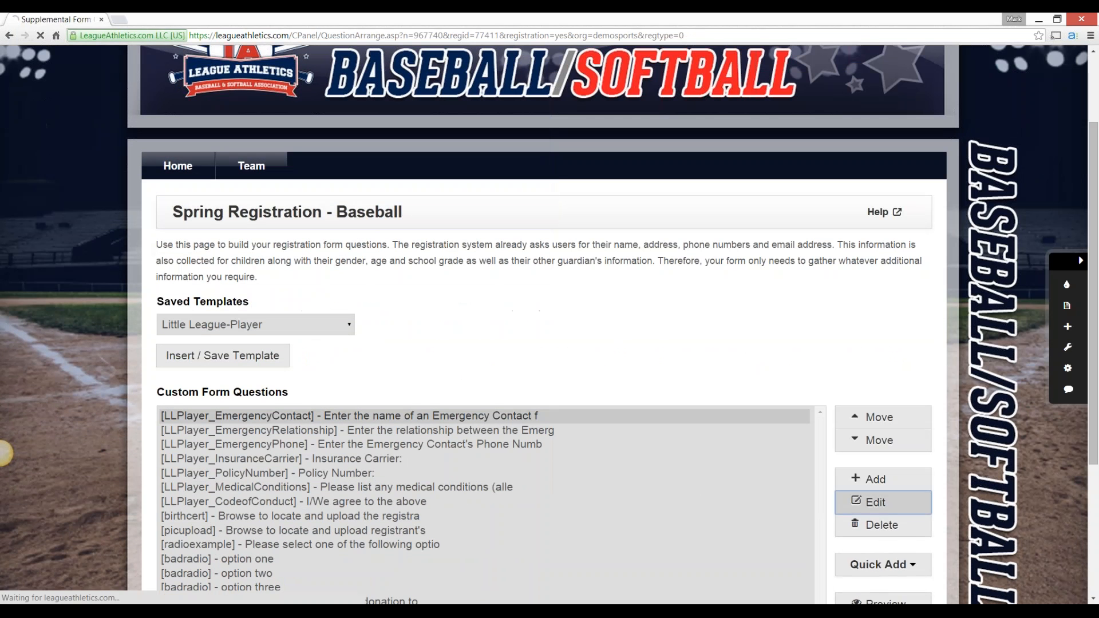
Edit the emergency contact name question again and clear its discount code and discount amount
click(871, 500)
scroll(2, 453, down, 12)
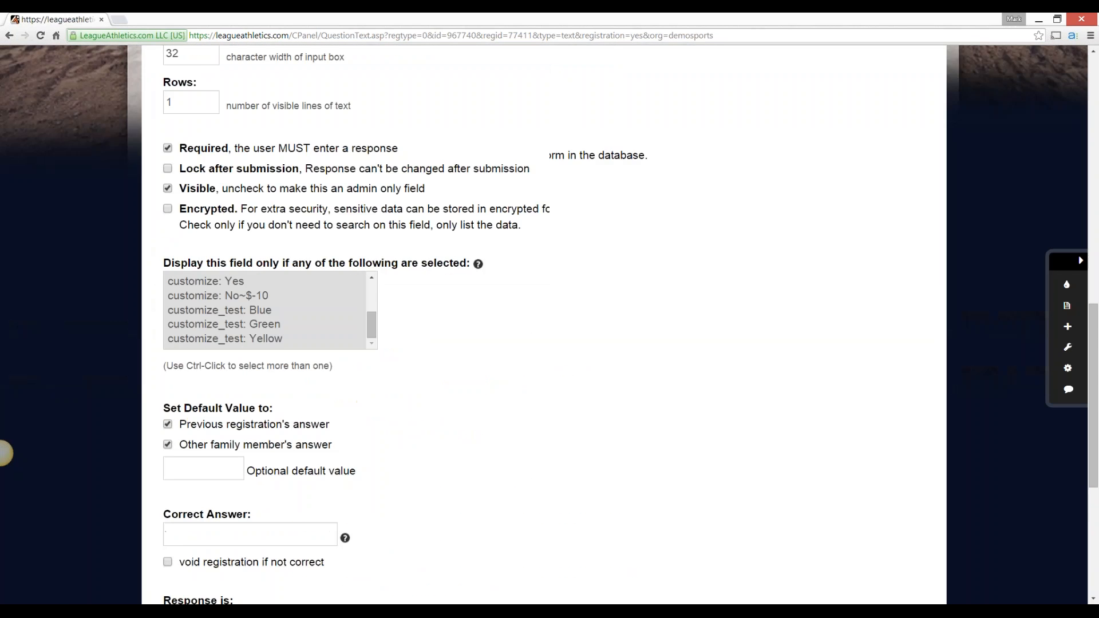
scroll(2, 453, down, 3)
click(286, 441)
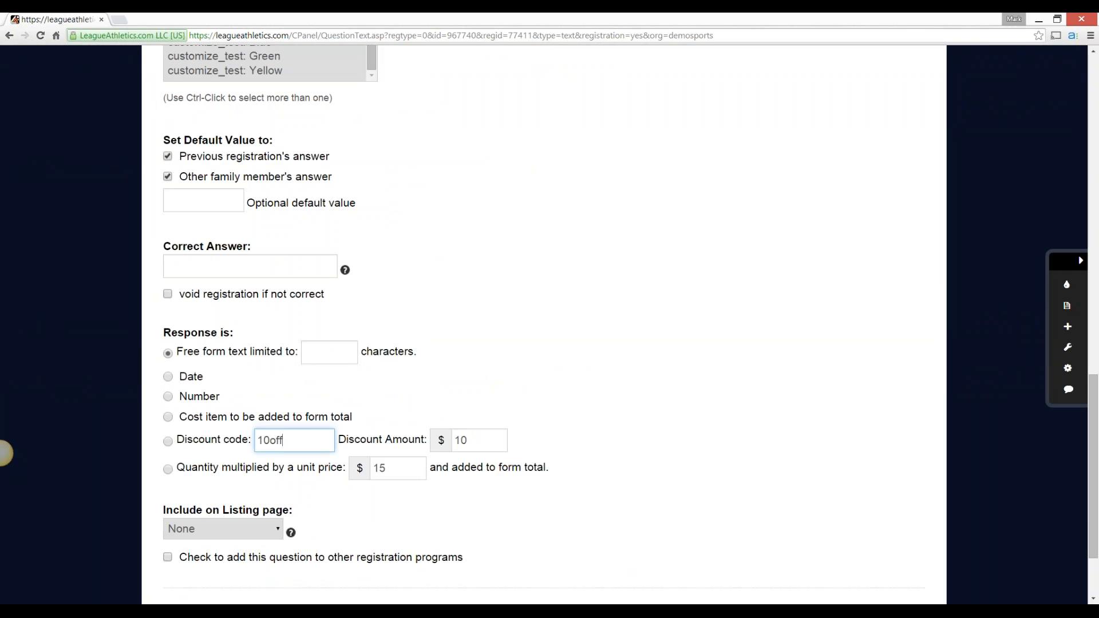
key(BackSpace)
key(BackSpace)
key(BackSpace)
key(BackSpace)
key(BackSpace)
key(Tab)
key(BackSpace)
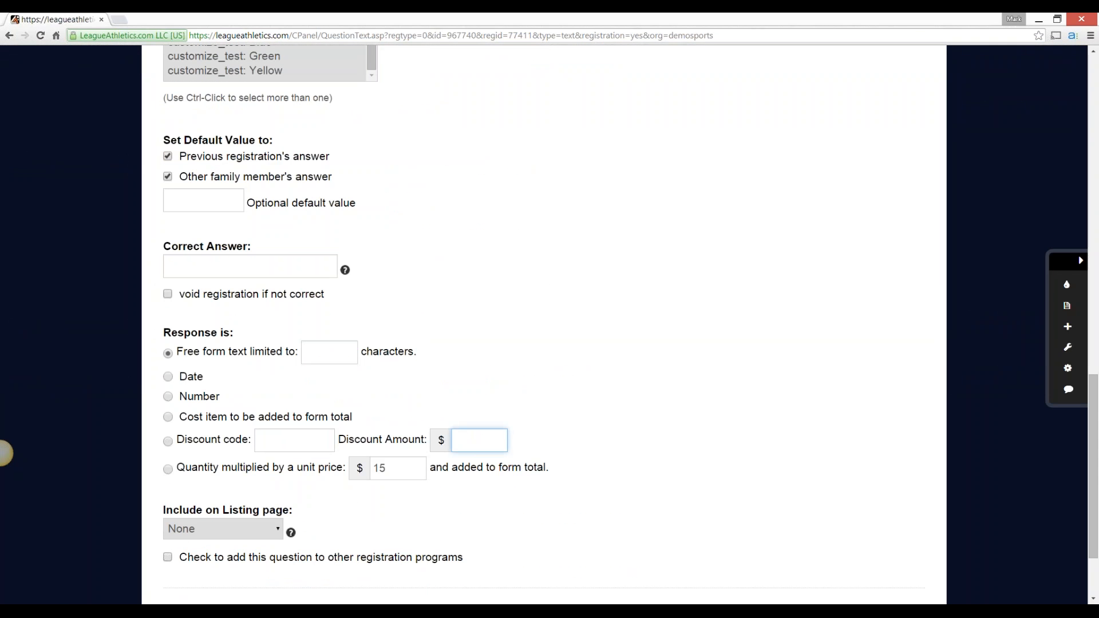
Clear the question's unit price and submit the changes
key(Tab)
key(BackSpace)
scroll(5, 454, down, 2)
key(Tab)
key(Tab)
key(Tab)
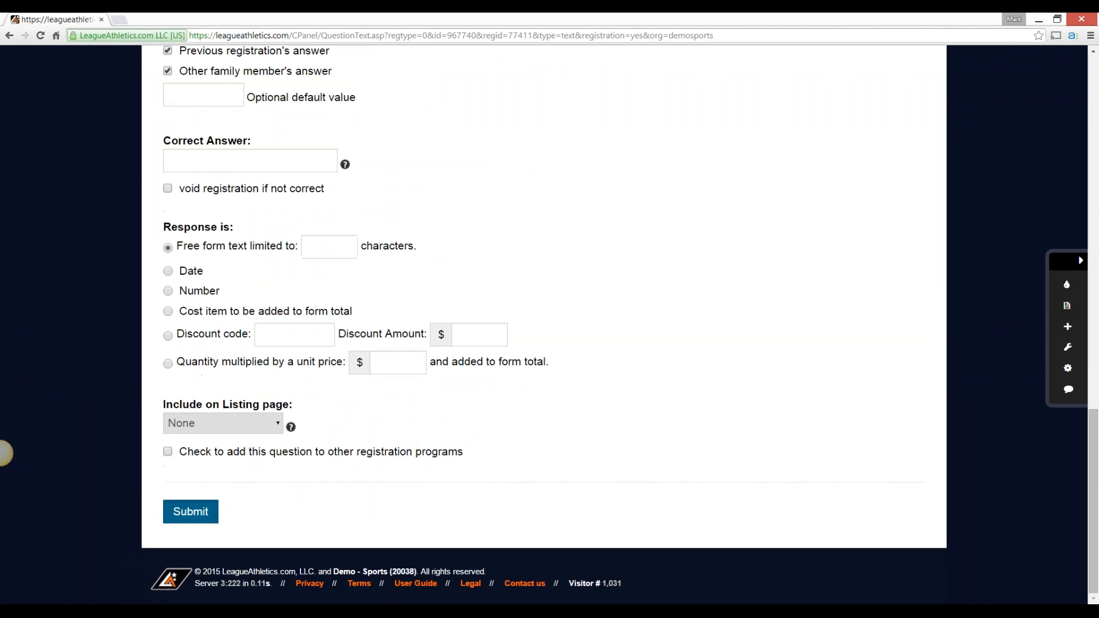
key(Return)
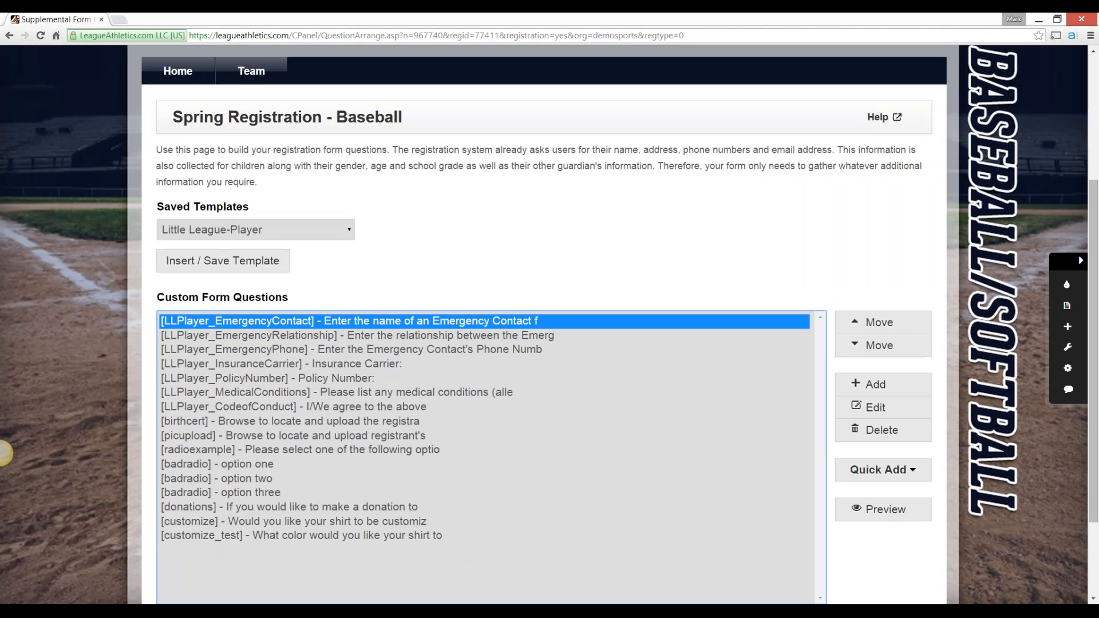
Reopen the emergency contact name question to check its saved settings
click(884, 408)
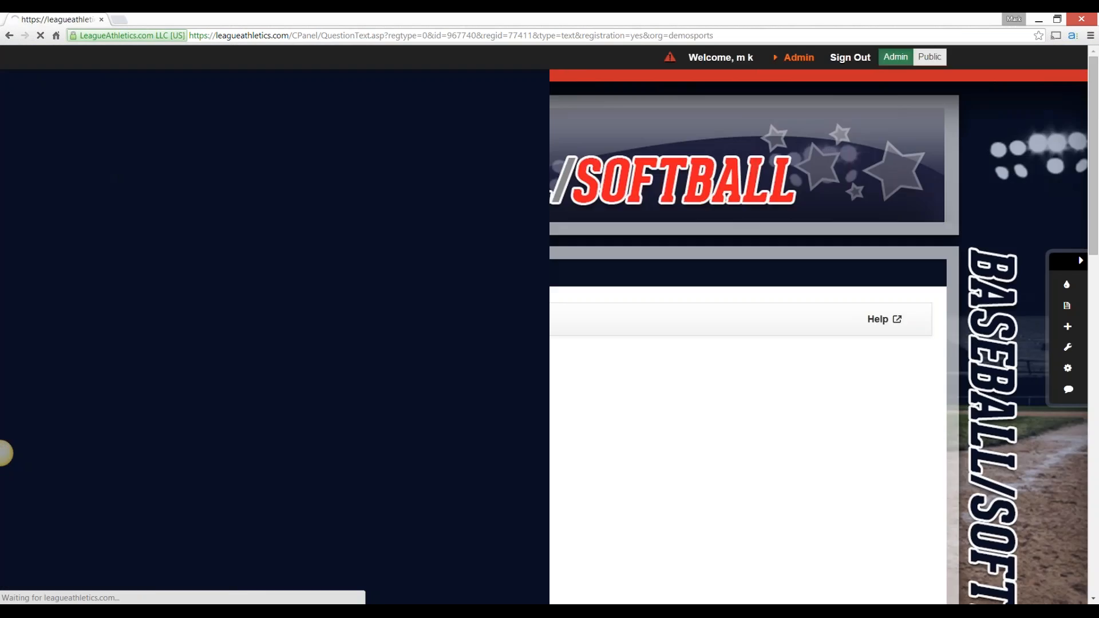
scroll(4, 454, down, 10)
scroll(544, 325, up, 15)
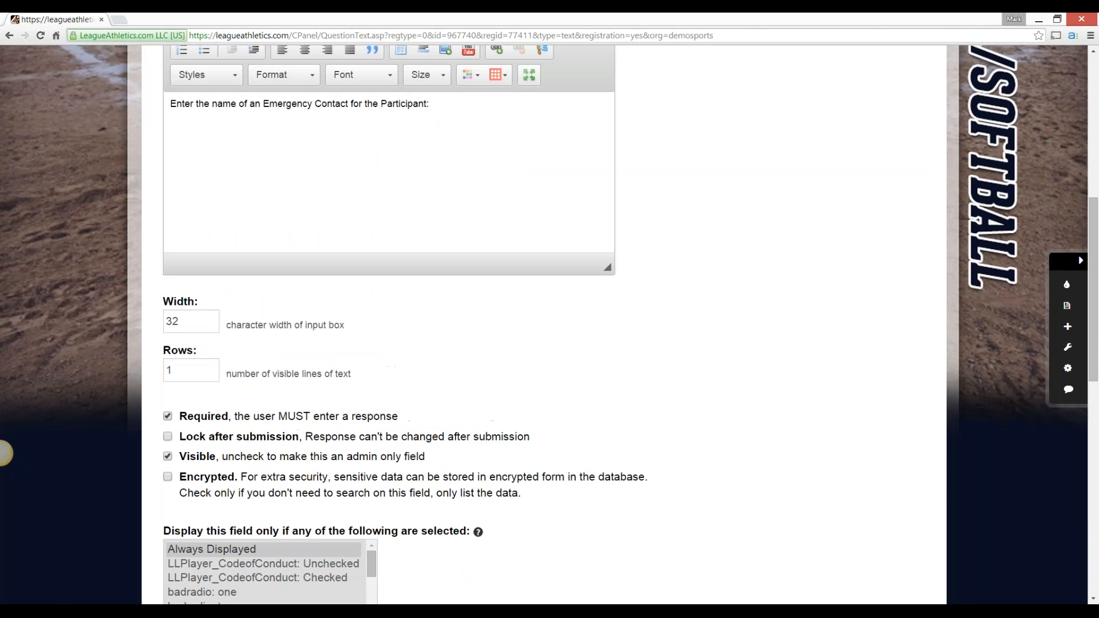
Open the online registration page, select the Baseball category and begin Spring Registration - Baseball
mouse_move(178, 273)
click(183, 334)
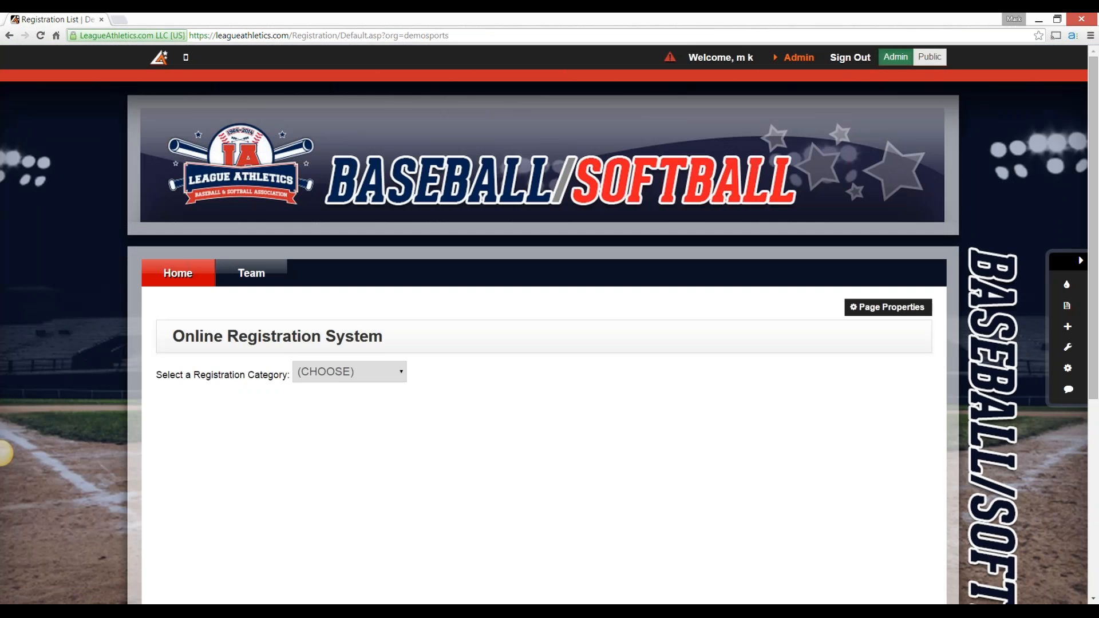
click(350, 372)
key(Return)
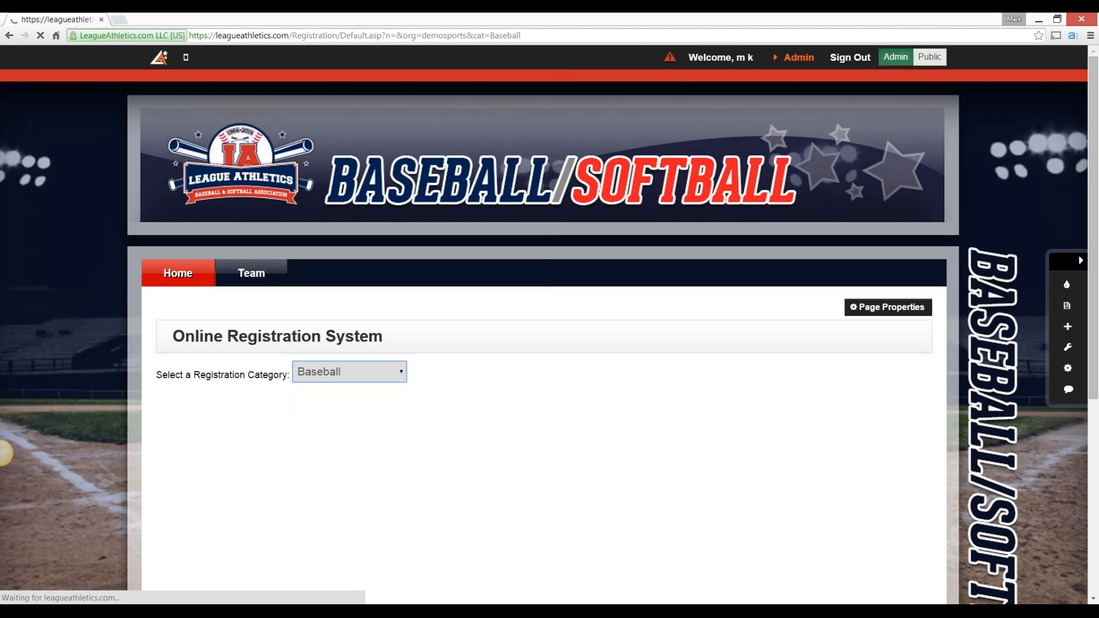
scroll(4, 454, down, 5)
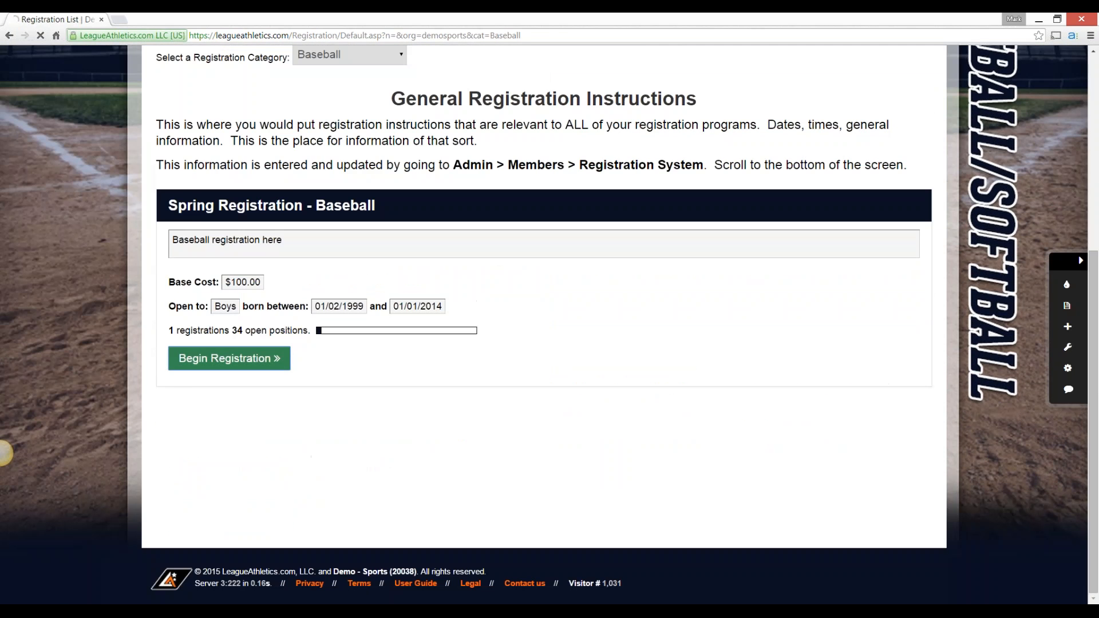
click(229, 358)
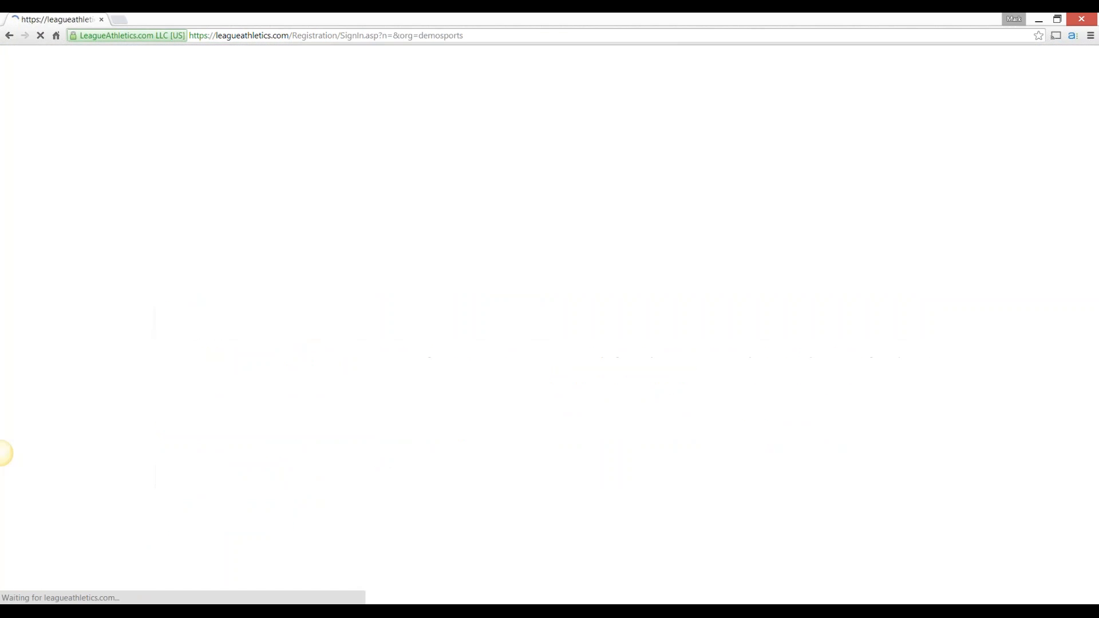
Sign in to the registration with the account e-mail and password
key(Tab)
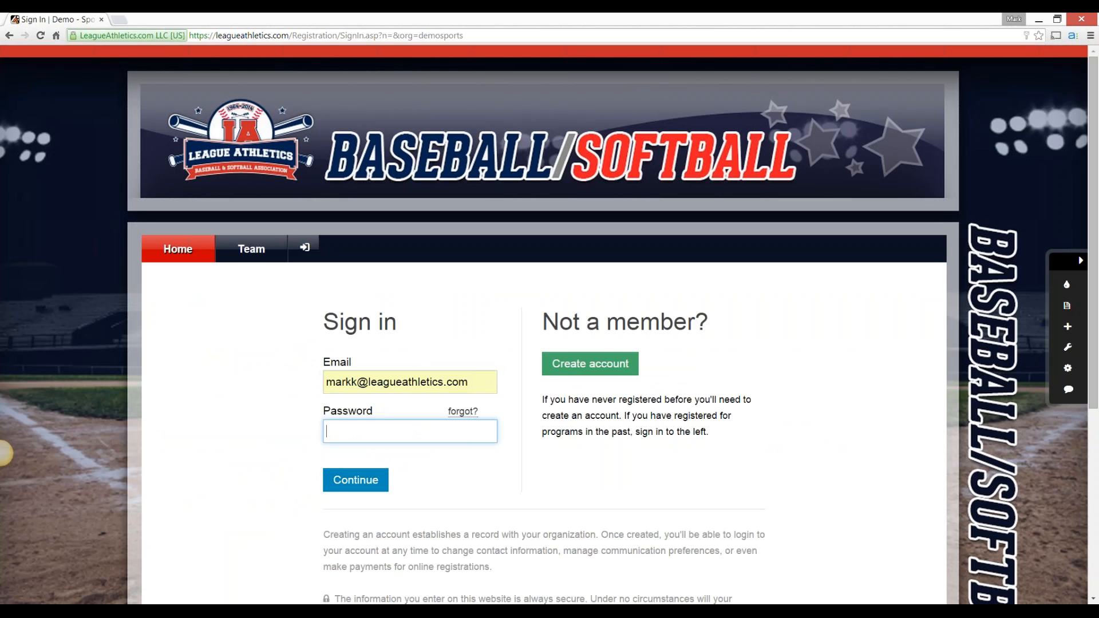
text(**********)
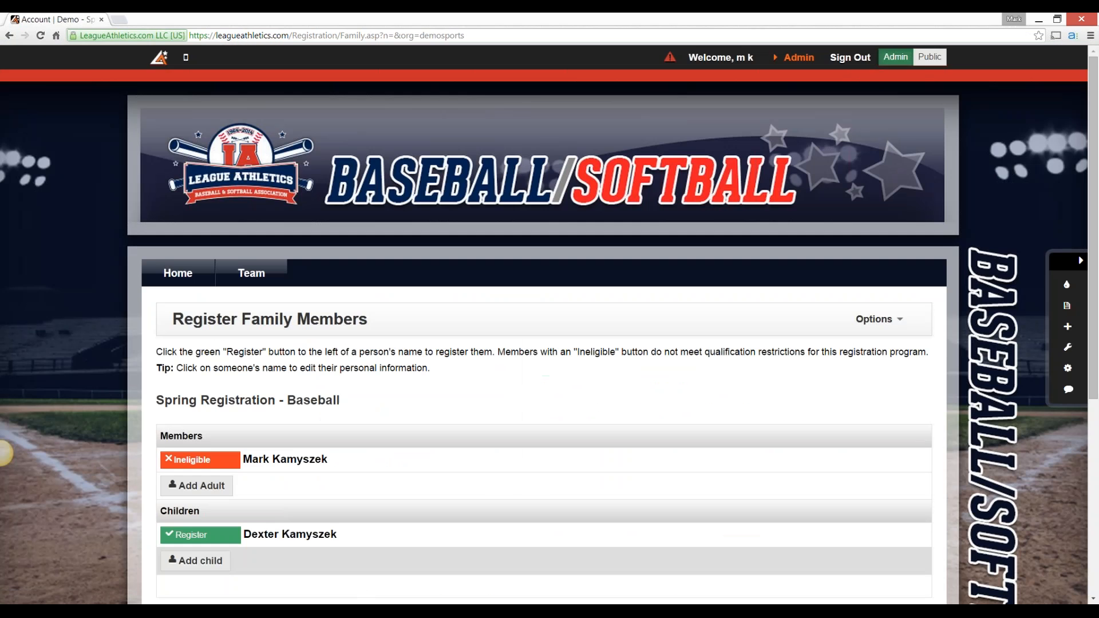
Register the eligible child and submit the existing member information without edits
scroll(544, 324, down, 2)
click(201, 374)
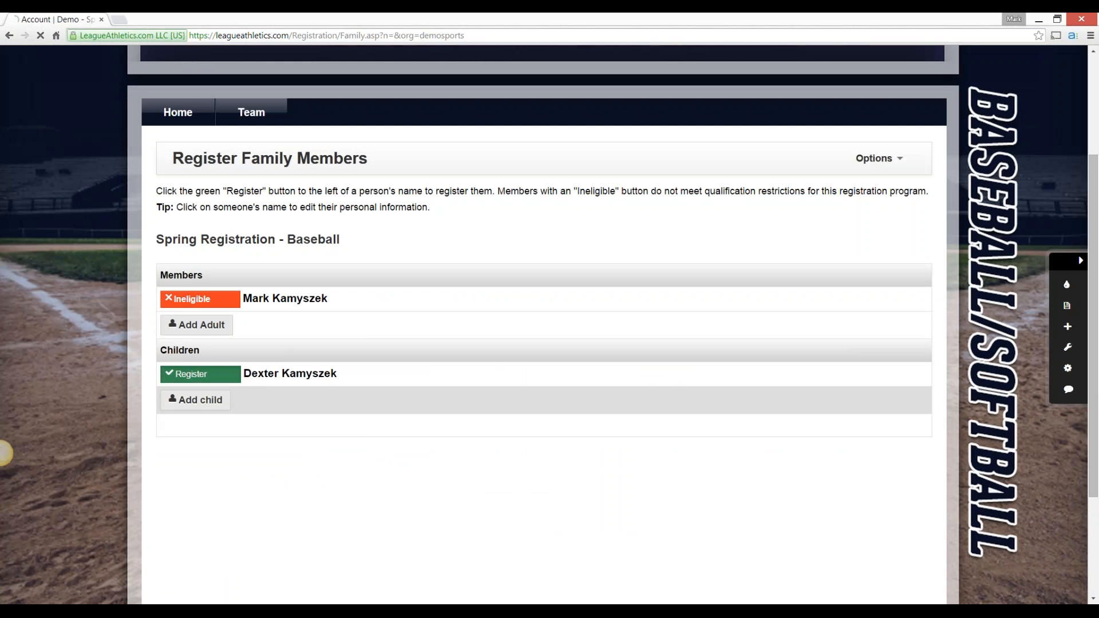
scroll(544, 325, down, 4)
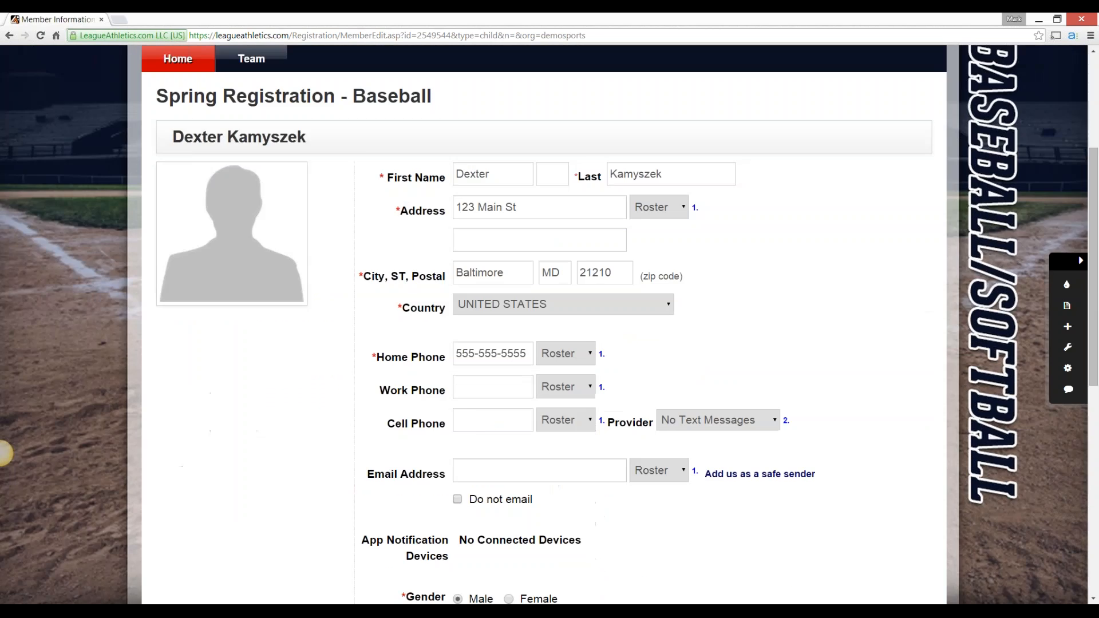
scroll(493, 407, down, 9)
click(493, 407)
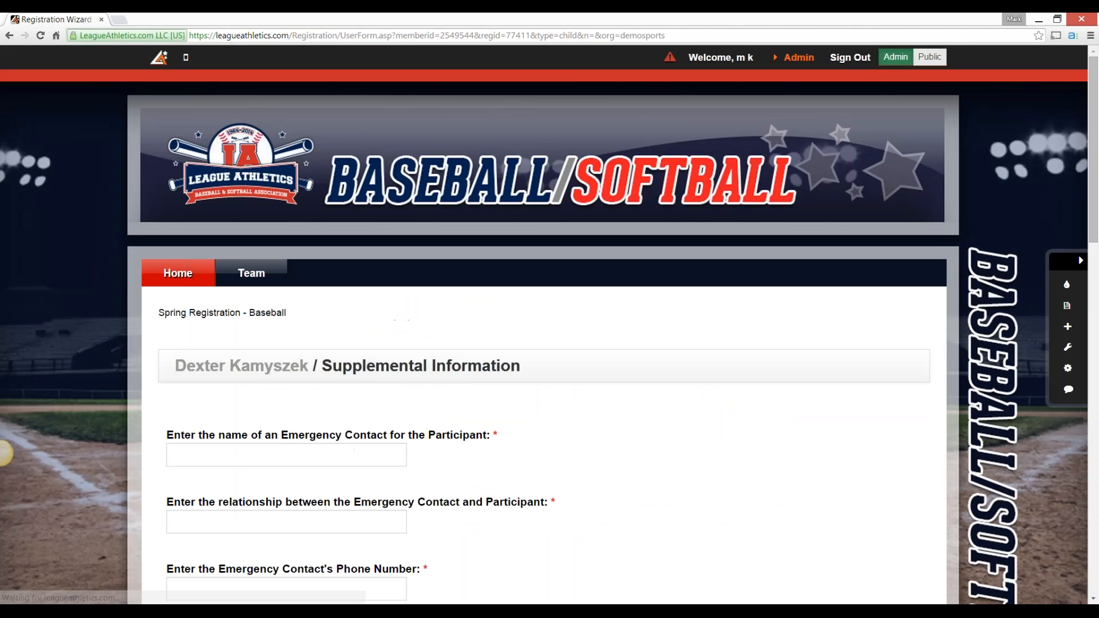
Fill in the emergency contact's name, the relationship Father and the contact's phone number
scroll(544, 325, down, 4)
click(287, 240)
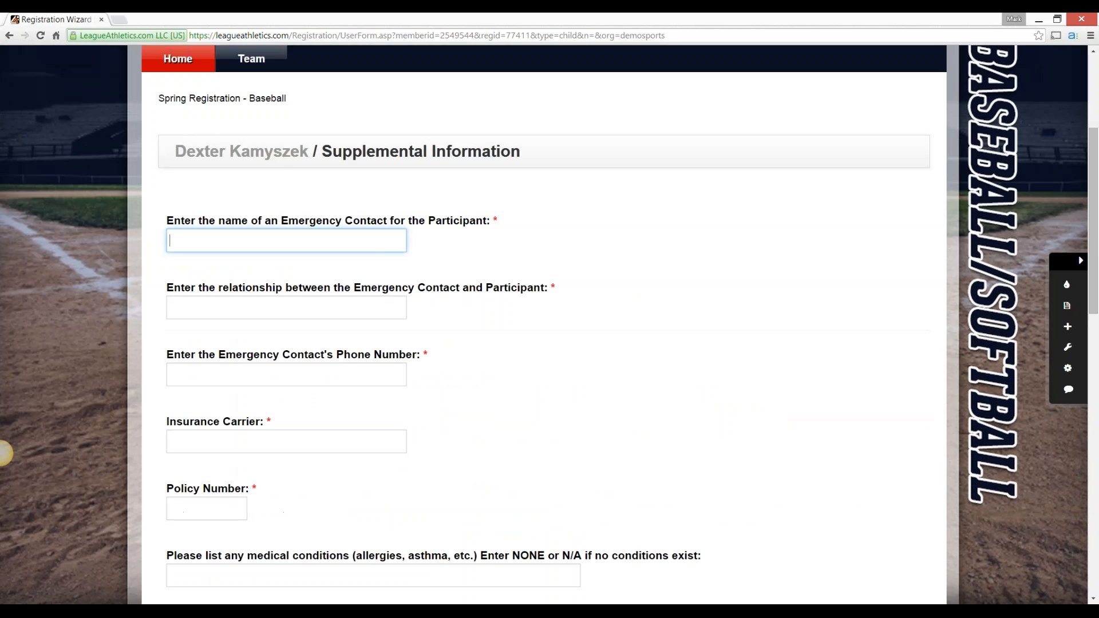
text(Ma)
key(Down)
key(Tab)
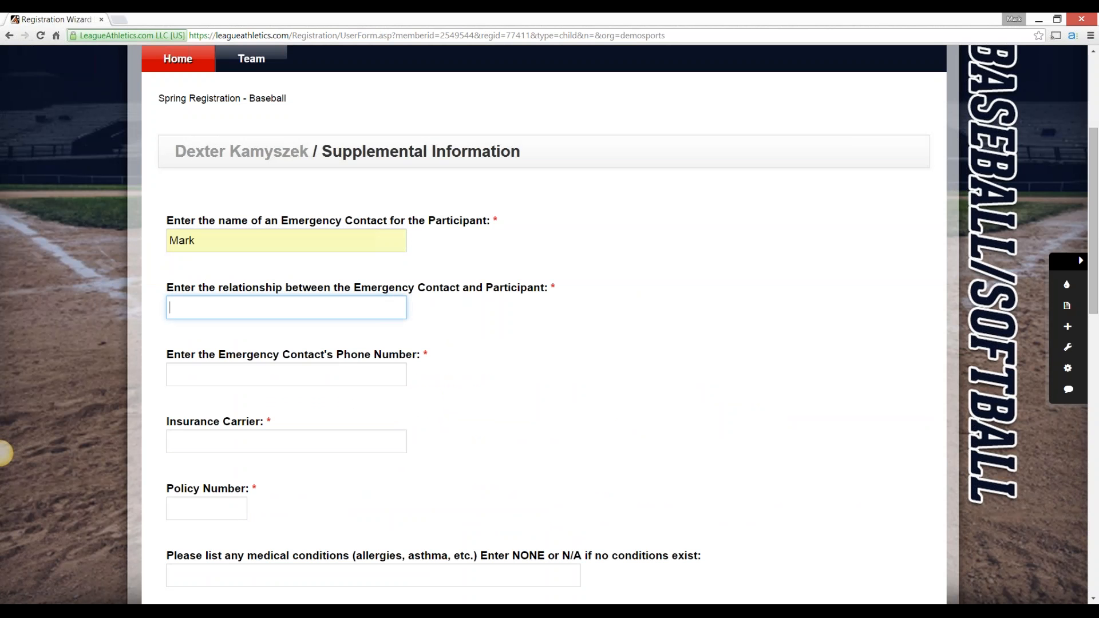
text(Father)
key(Tab)
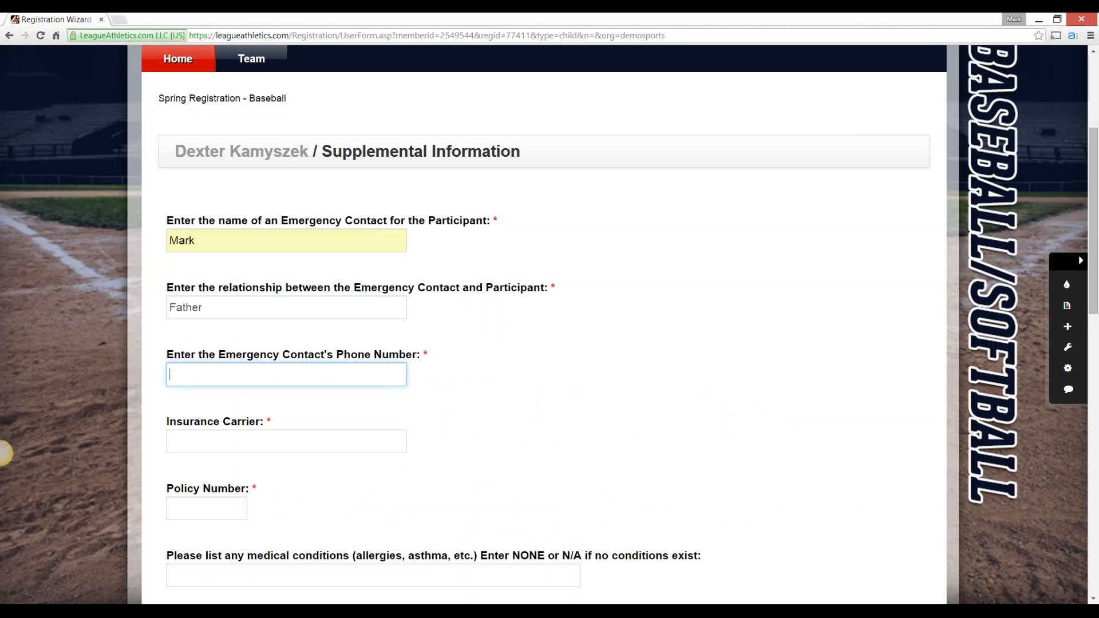
text(123)
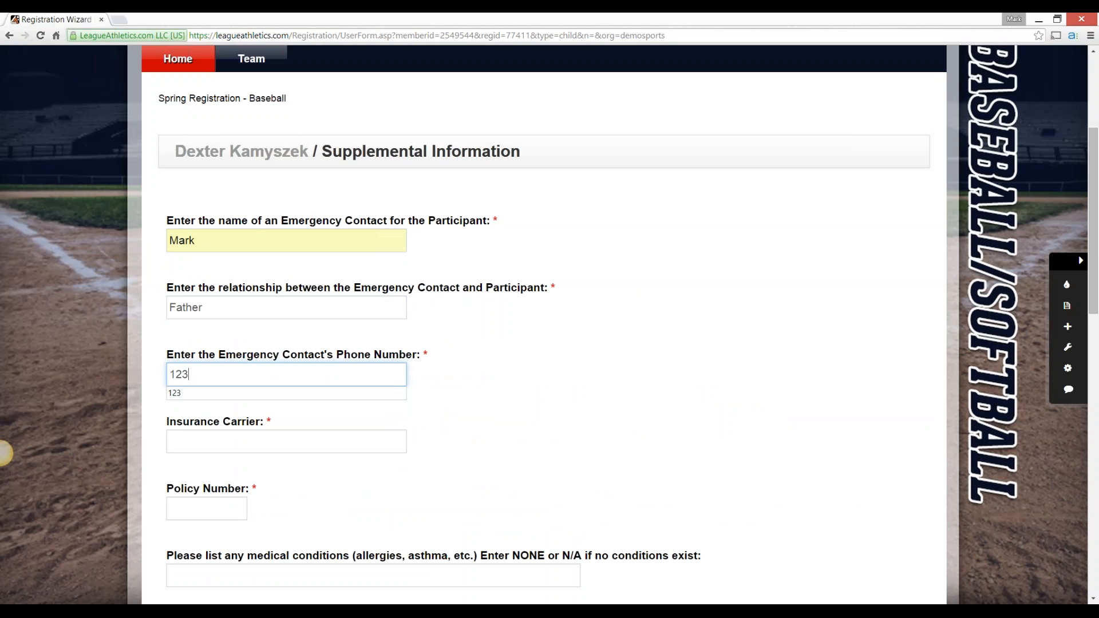
text(4567890)
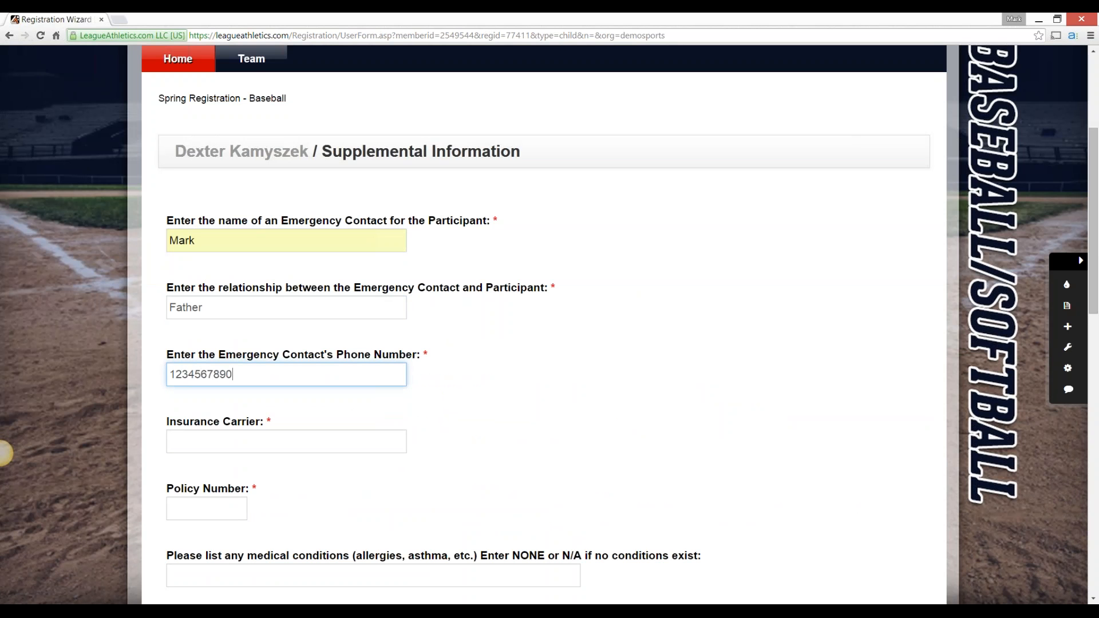
Enter BCBS as the insurance carrier and fill in the policy number
key(Tab)
text(BCNS)
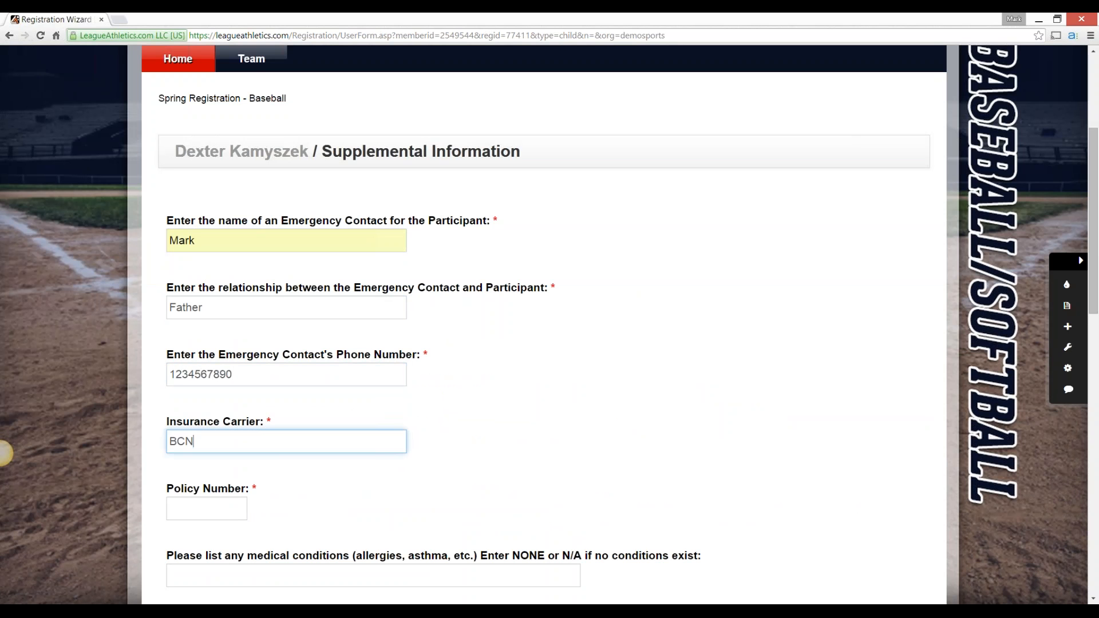
key(BackSpace)
key(BackSpace)
text(BS)
key(Tab)
text(123)
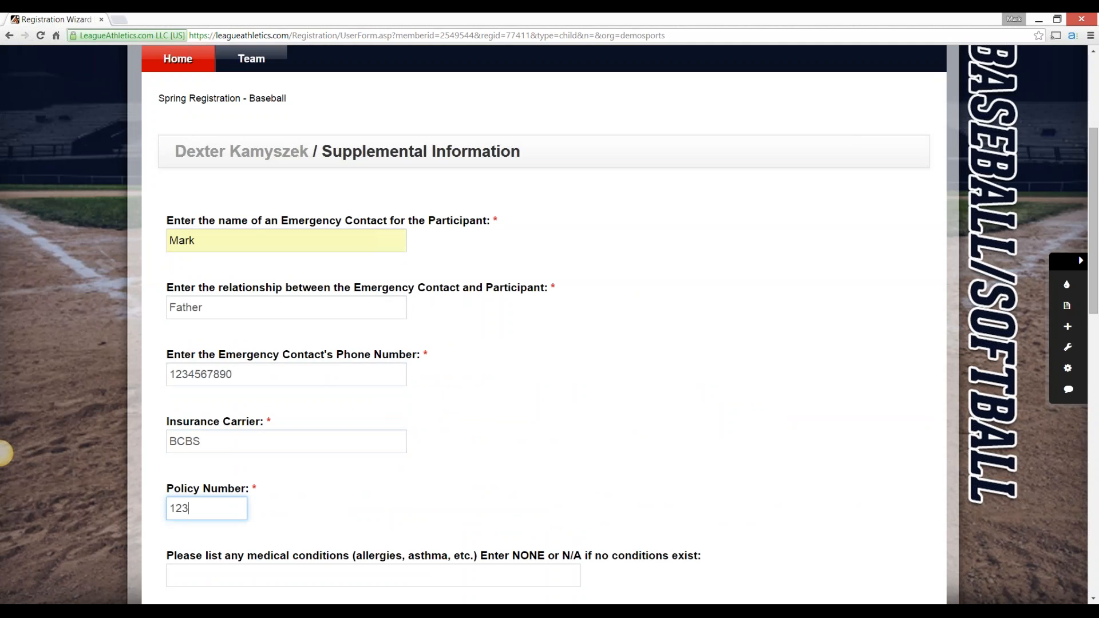
click(4, 452)
scroll(4, 453, down, 5)
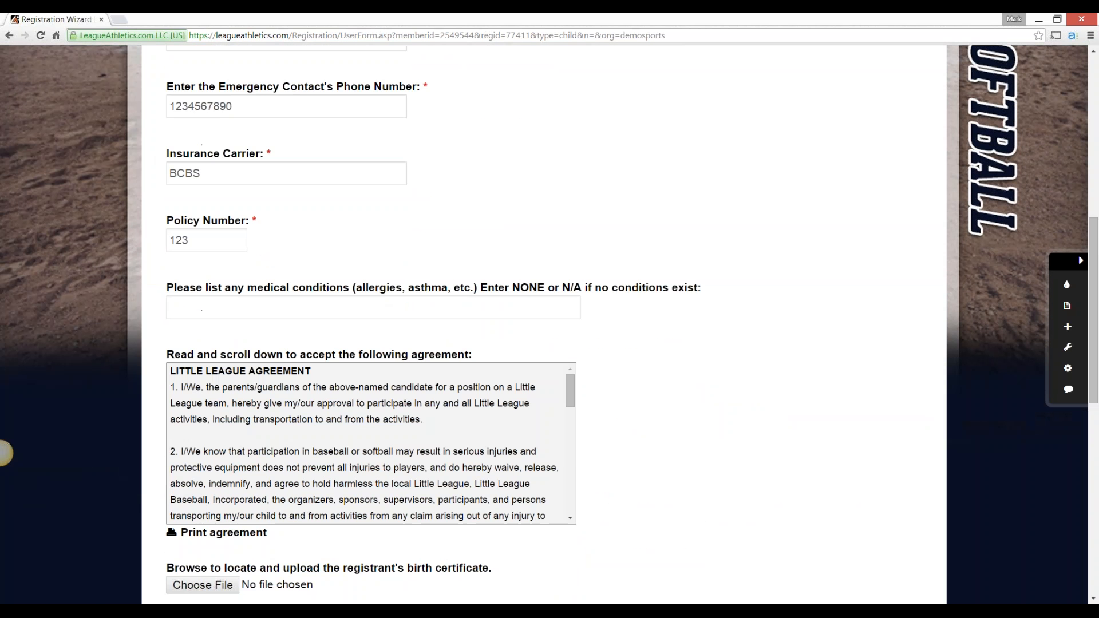
Enter none for medical conditions and accept the Little League agreement after going through to its end
key(Tab)
text(none)
key(Tab)
drag(557, 386, 533, 468)
click(559, 396)
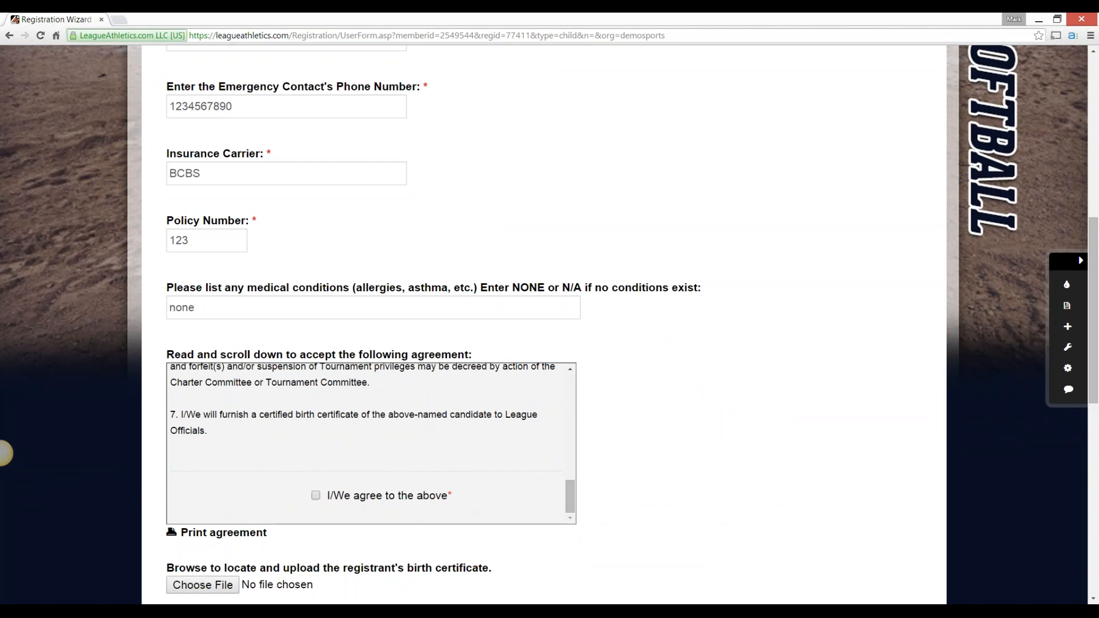
click(316, 496)
scroll(544, 325, down, 8)
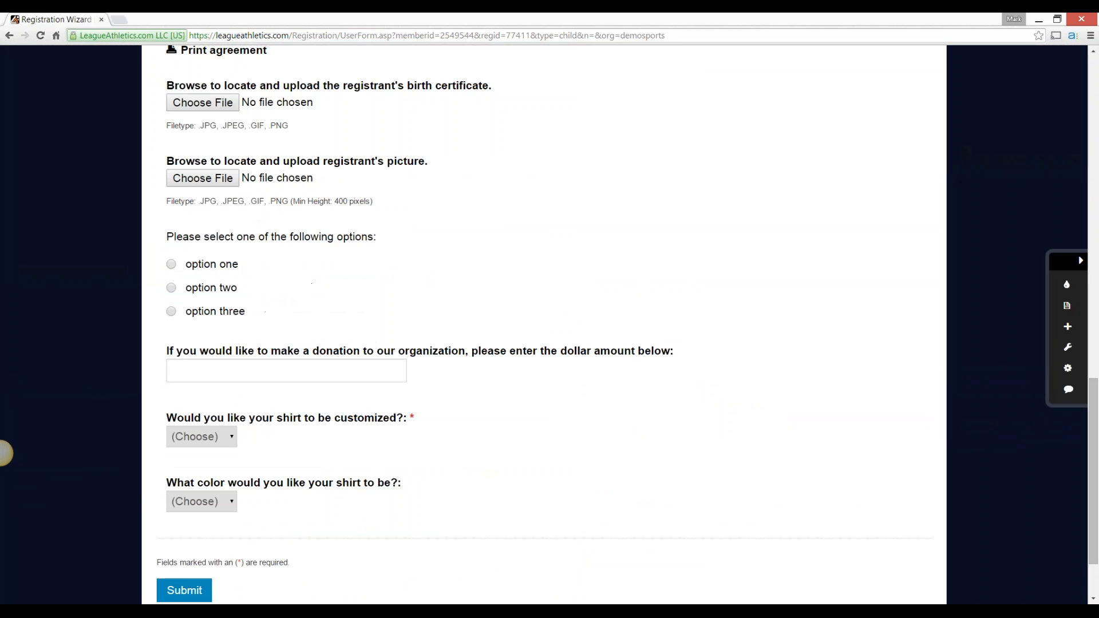
Choose option one in the options question and enter a donation amount of 5
click(171, 264)
click(286, 371)
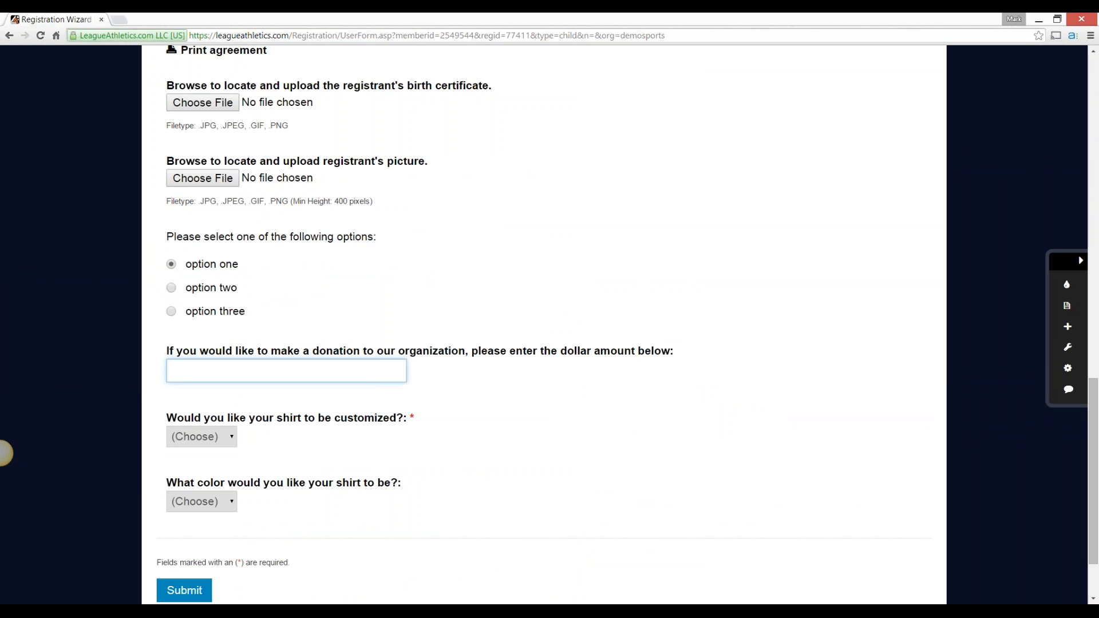
text(5)
Set shirt customization to No and the shirt color to Blue, and submit the supplemental information form
click(201, 437)
click(201, 485)
click(201, 502)
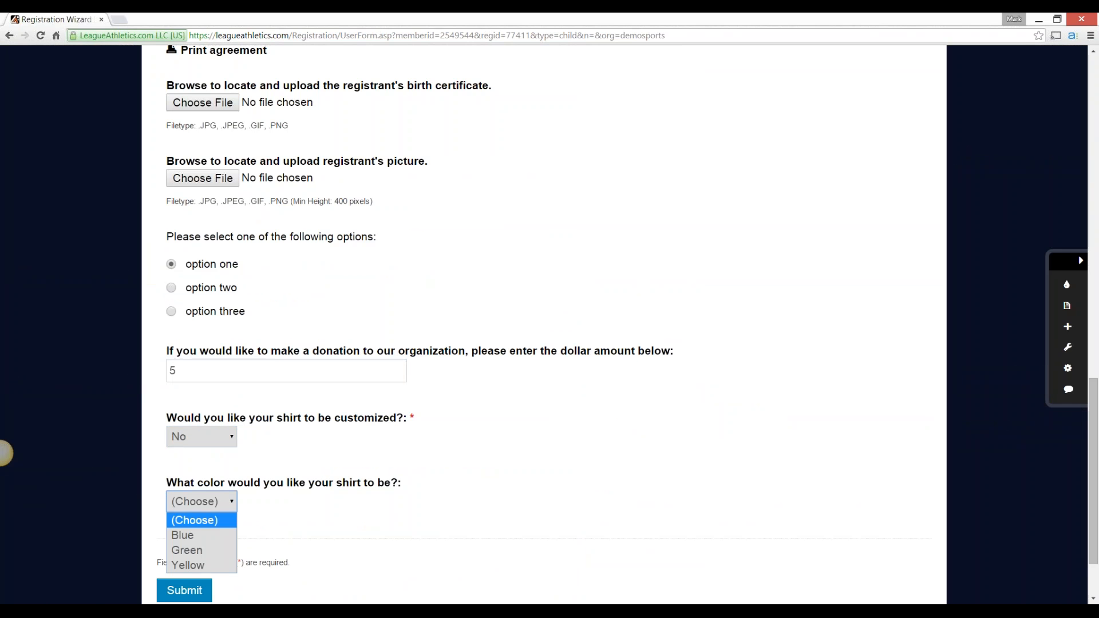
click(201, 535)
click(184, 591)
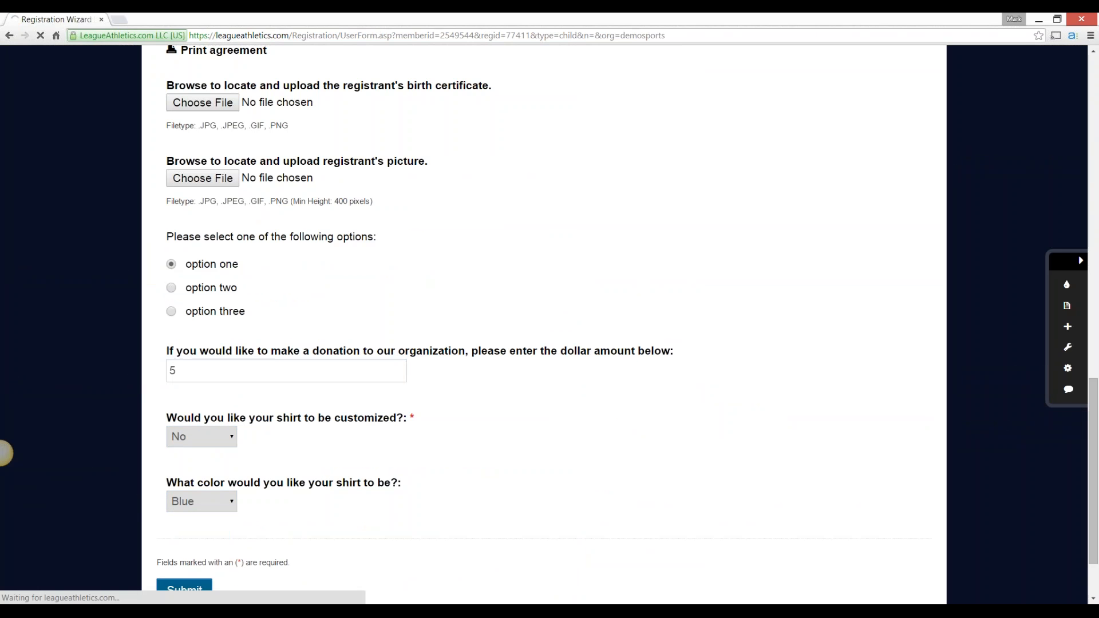
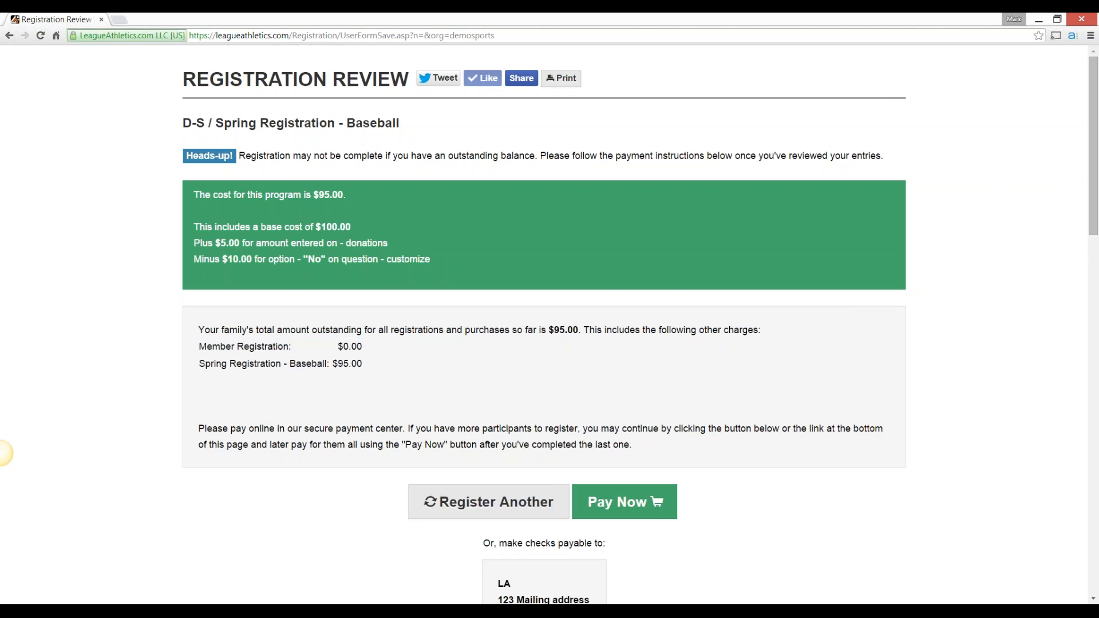
Review the registration summary through the end of the Little League agreement and return to the registration page
scroll(2, 454, down, 2)
scroll(2, 454, down, 2)
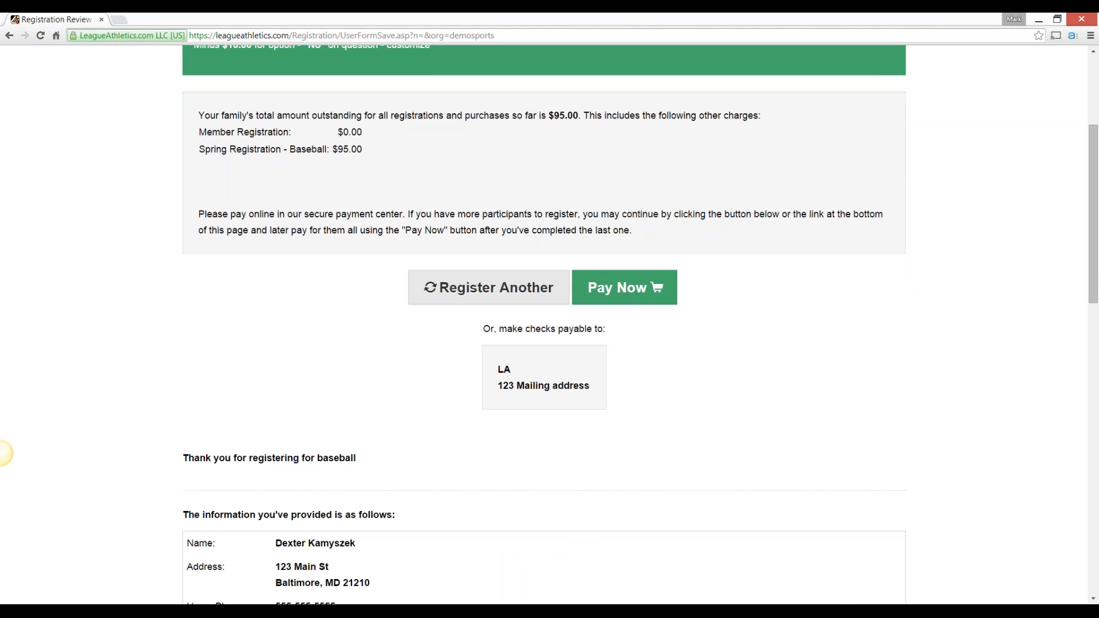
scroll(3, 453, down, 8)
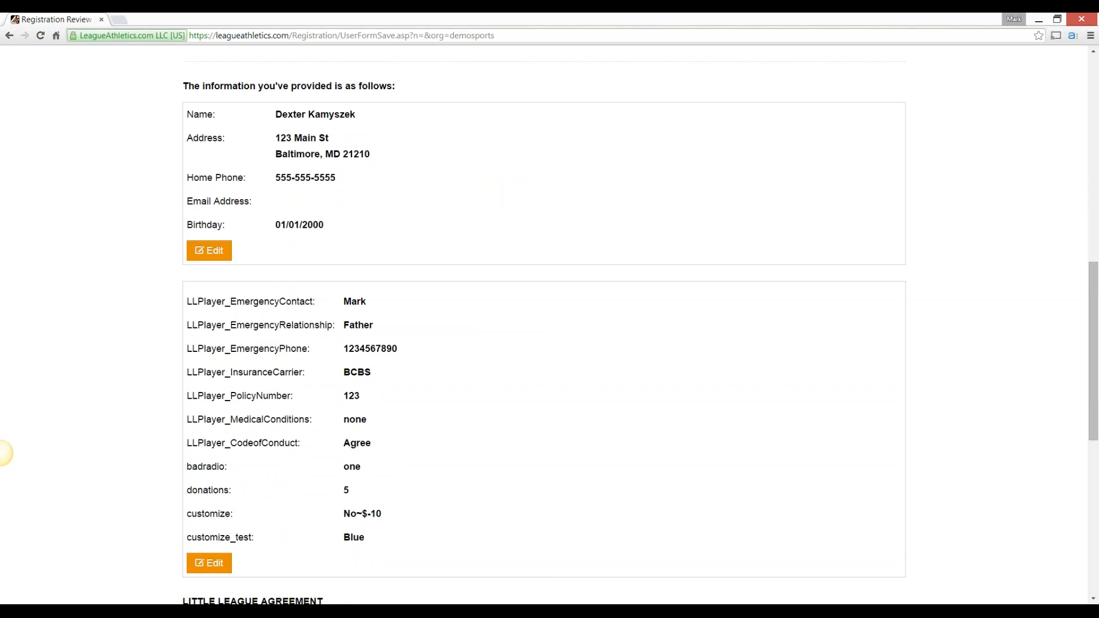
scroll(3, 453, down, 2)
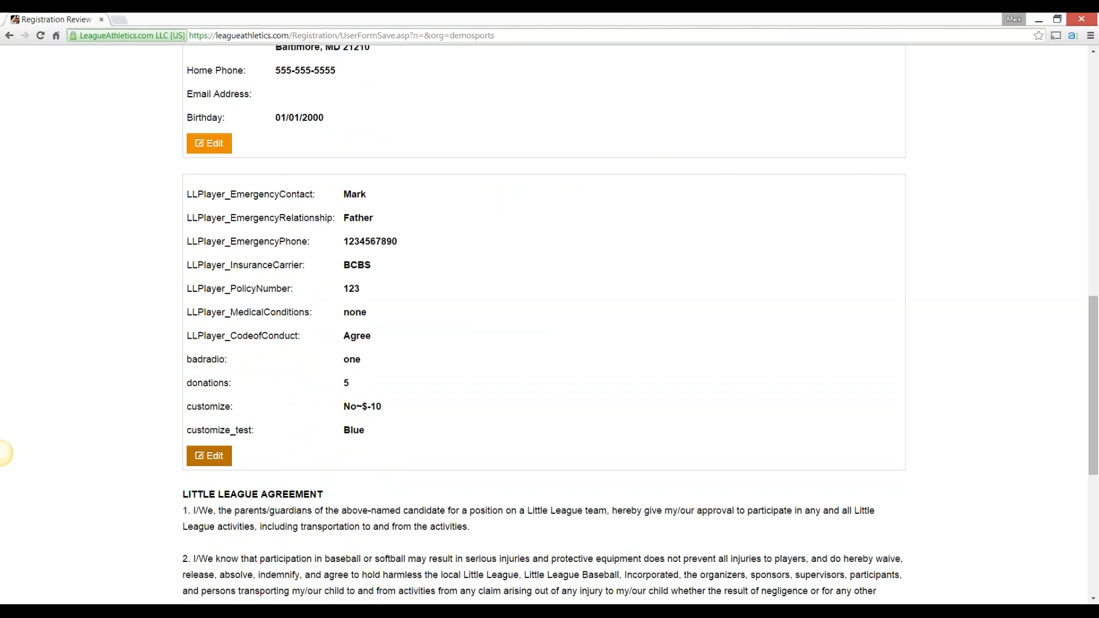
scroll(3, 453, down, 6)
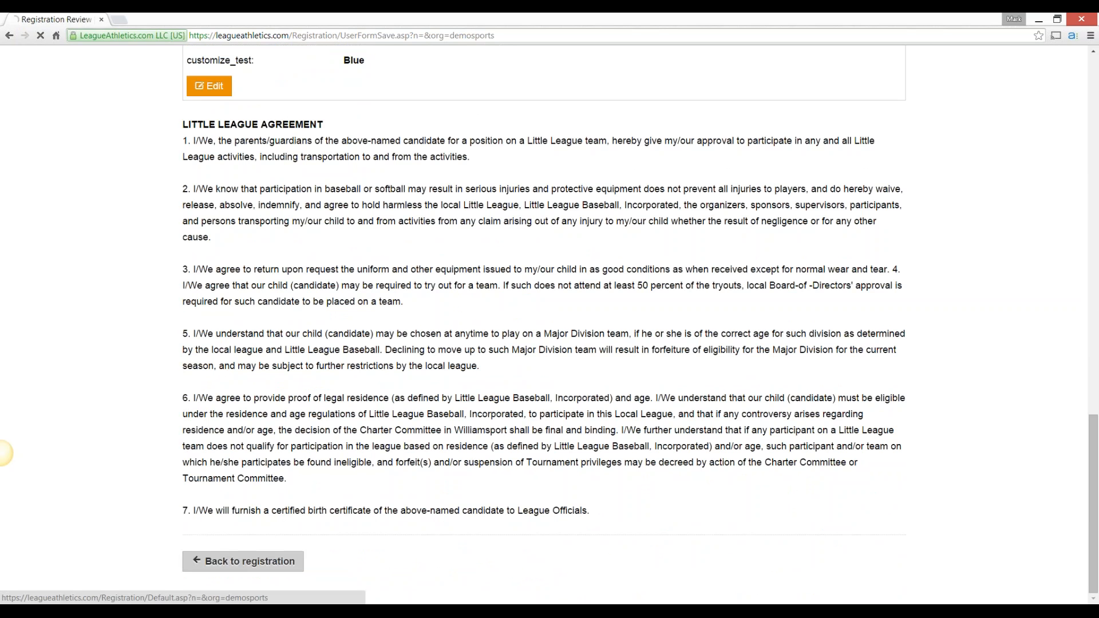
click(243, 562)
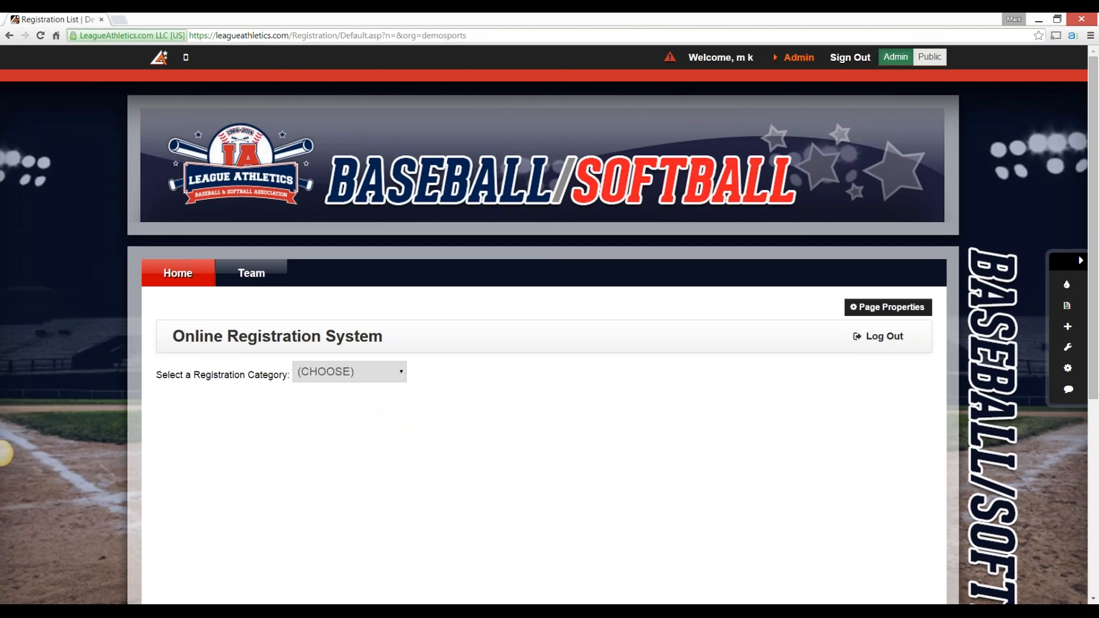
List the people registered in Spring Registration - Baseball from the admin registration system and check both registrants' cost breakdowns
click(798, 57)
mouse_move(454, 92)
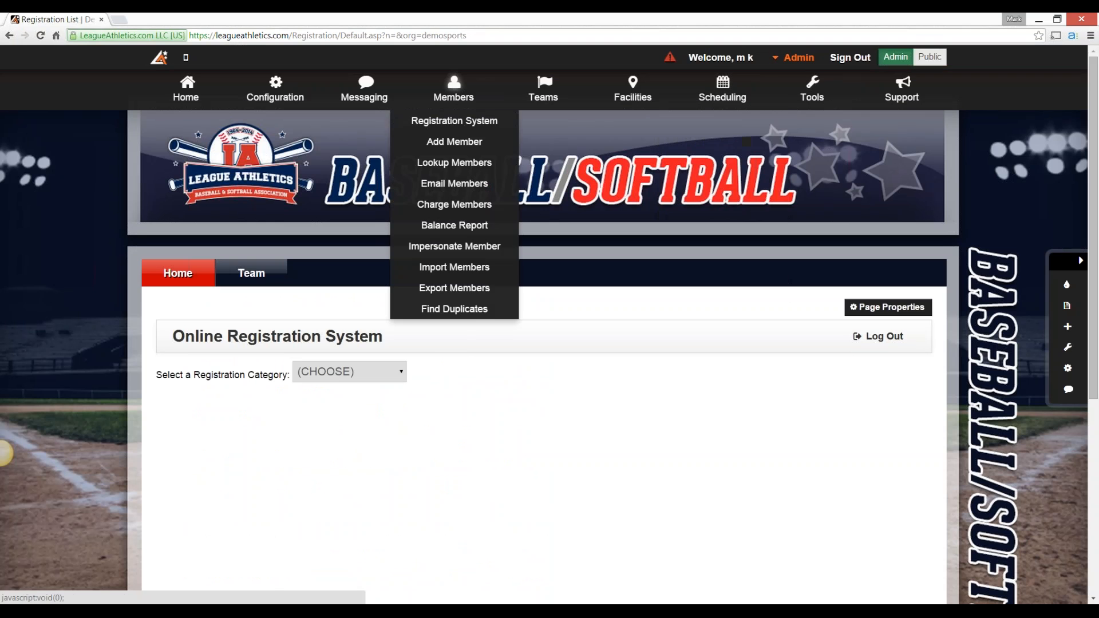
click(454, 118)
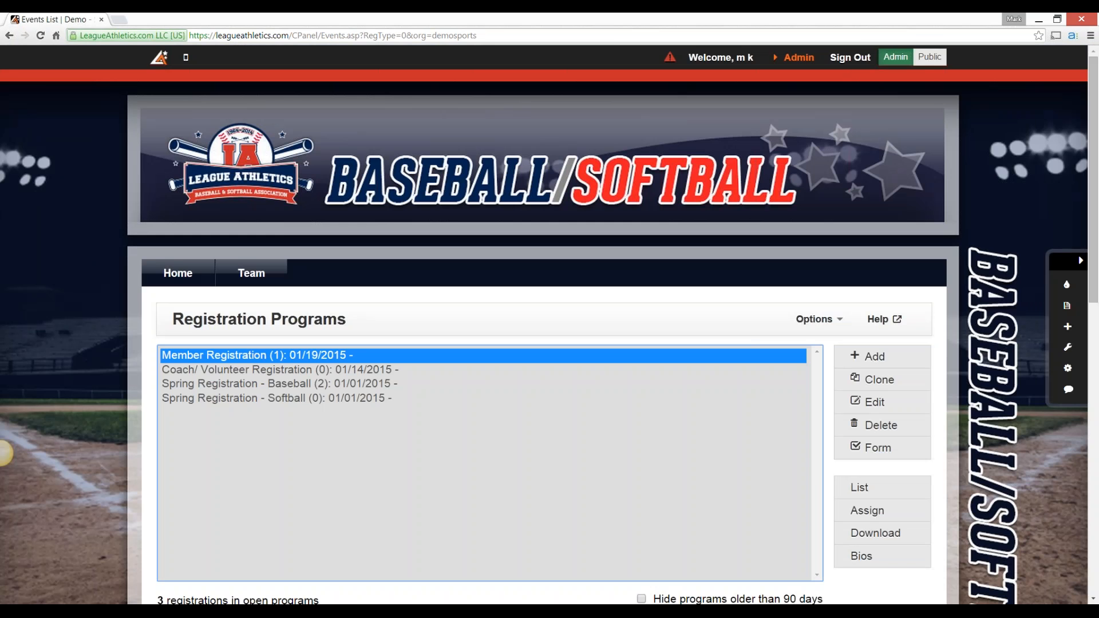
scroll(4, 453, down, 2)
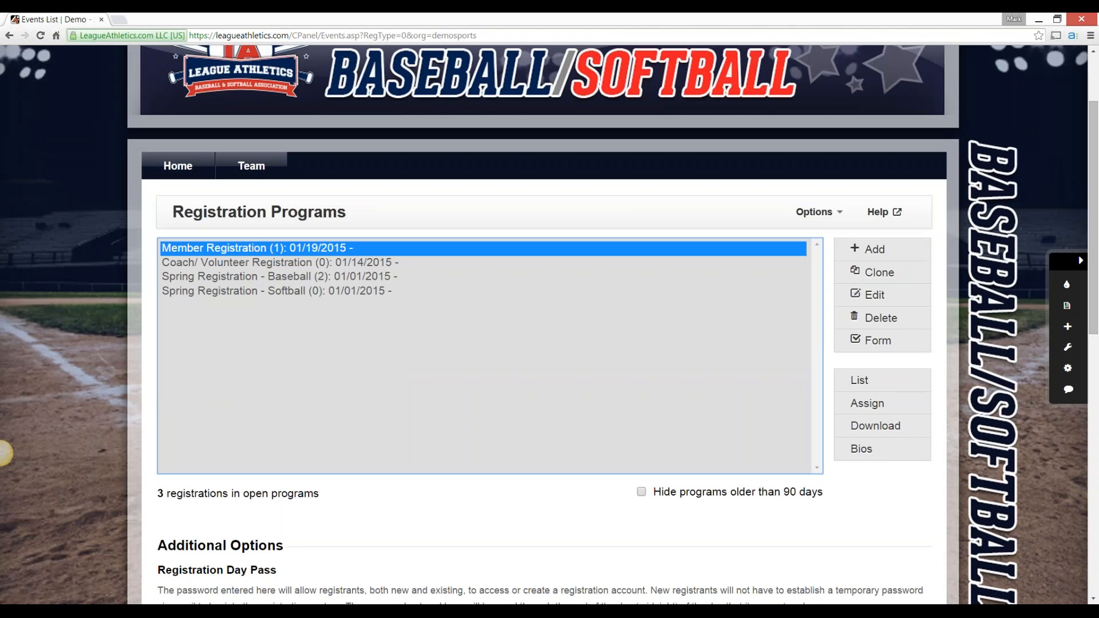
key(Down)
key(Down)
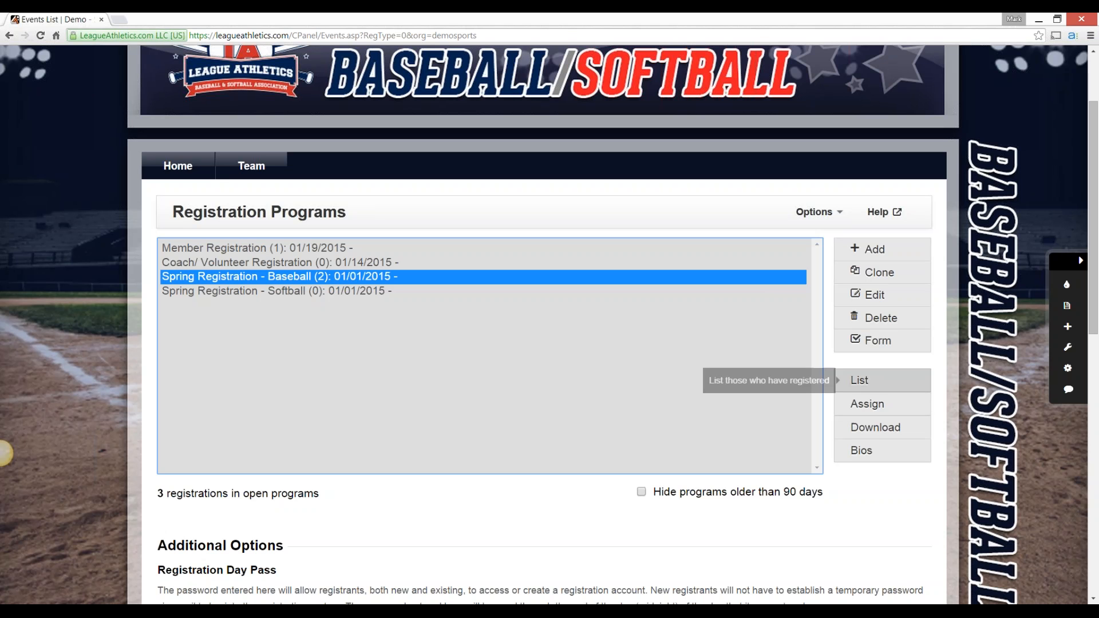
click(859, 380)
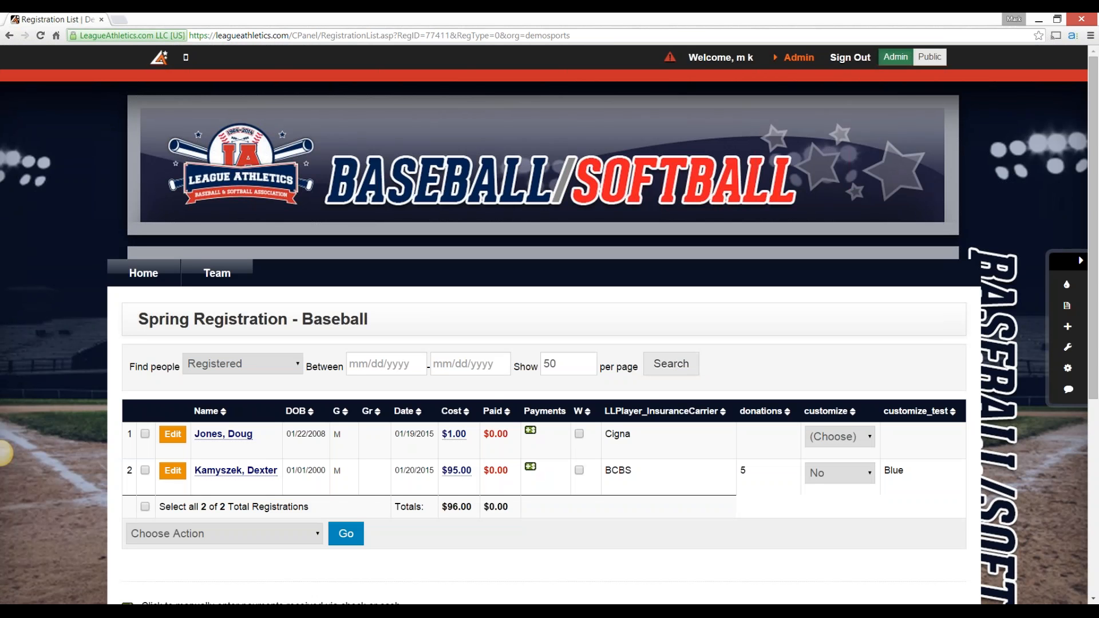
scroll(3, 453, down, 1)
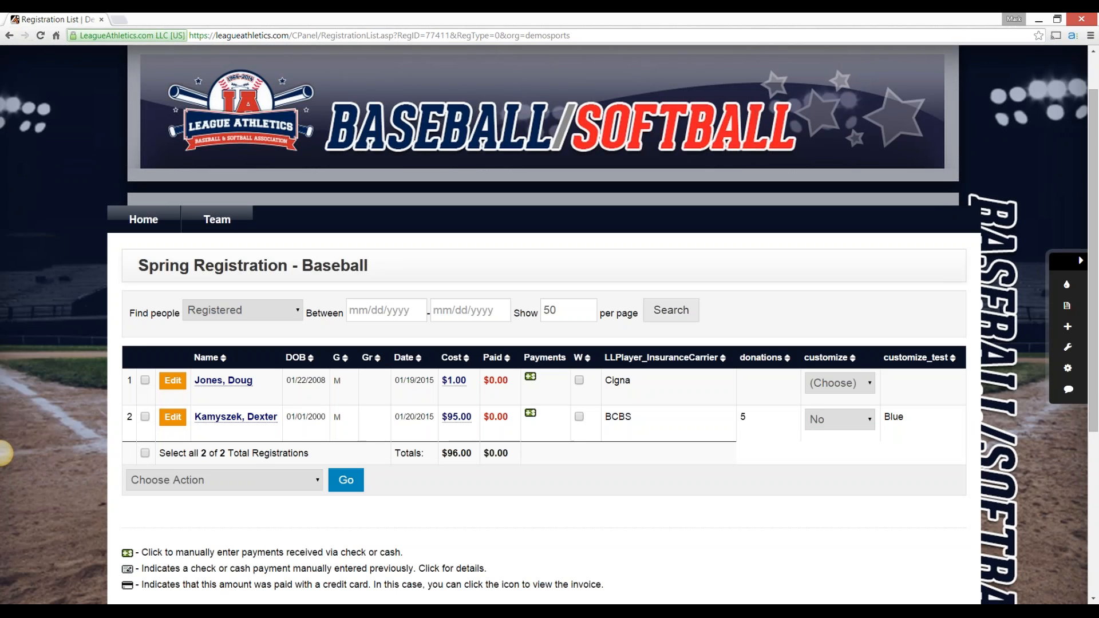
mouse_move(454, 381)
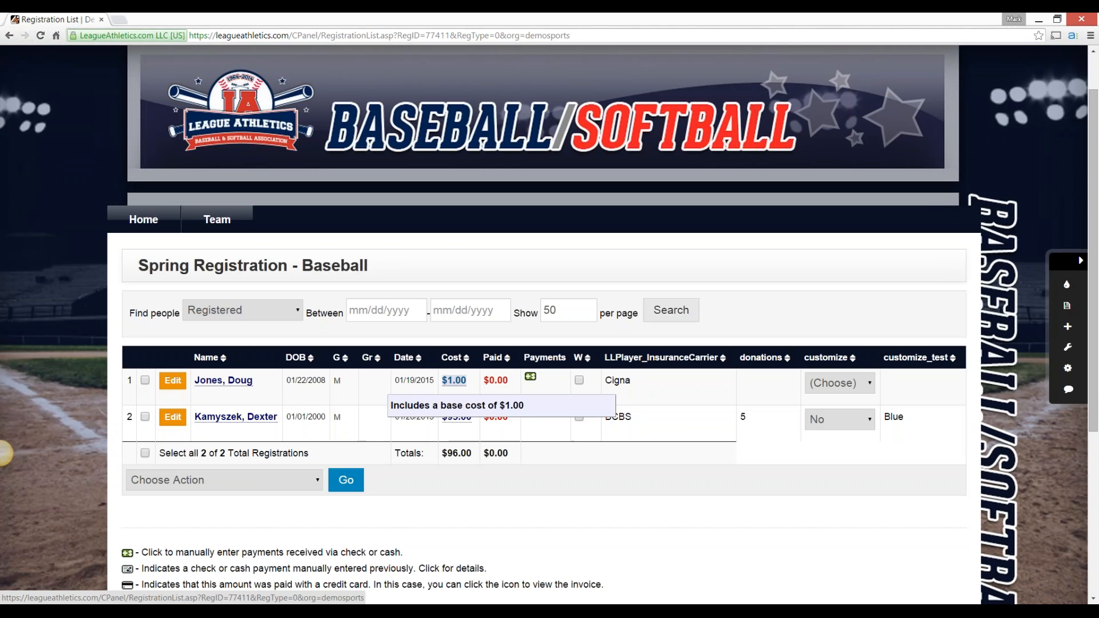
mouse_move(457, 416)
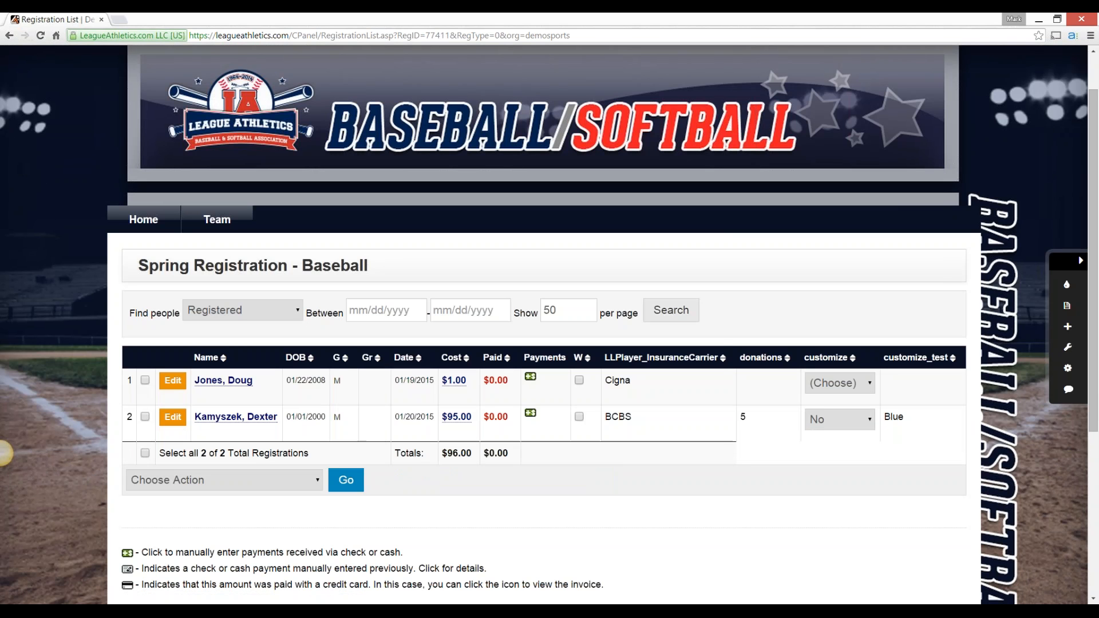
Record a check payment of 95 for the second registrant, fill in the check number, and submit it
click(530, 413)
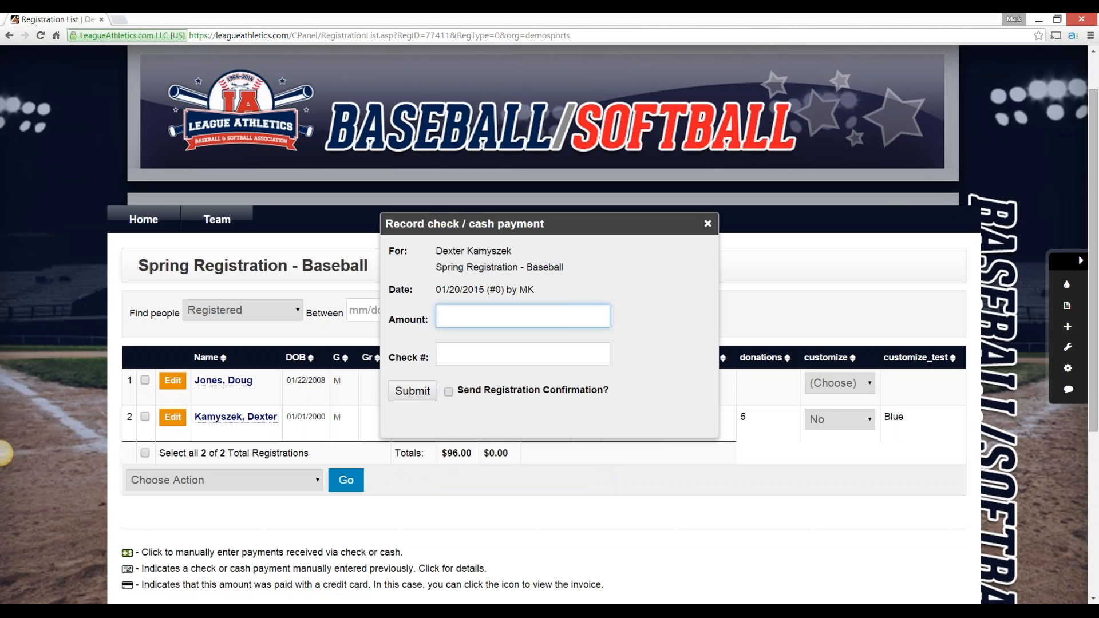
text(95)
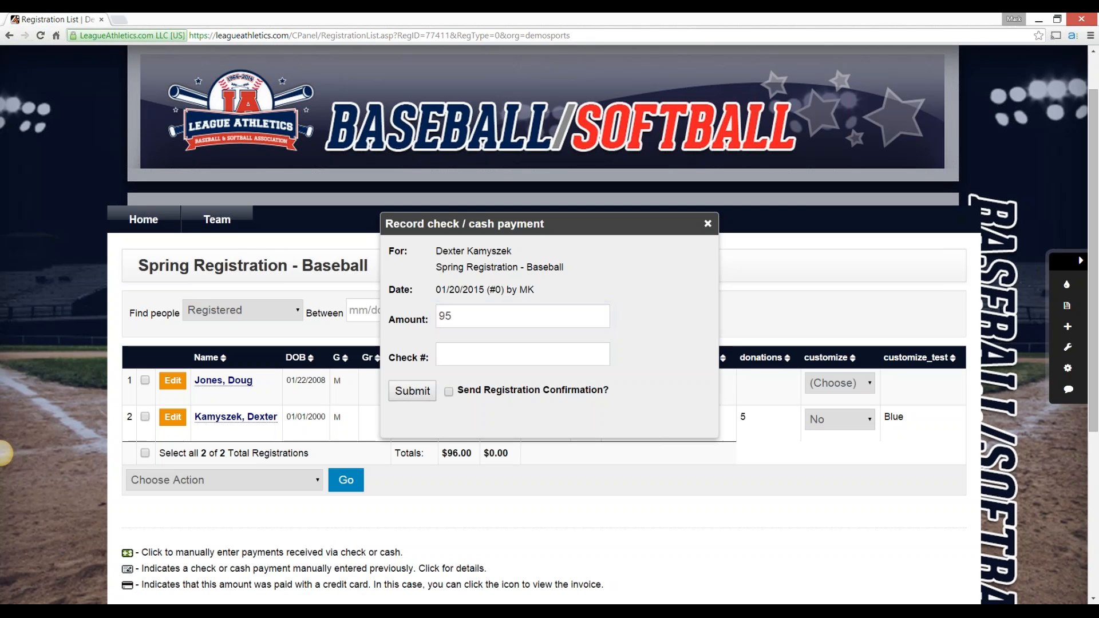
key(Tab)
text(123)
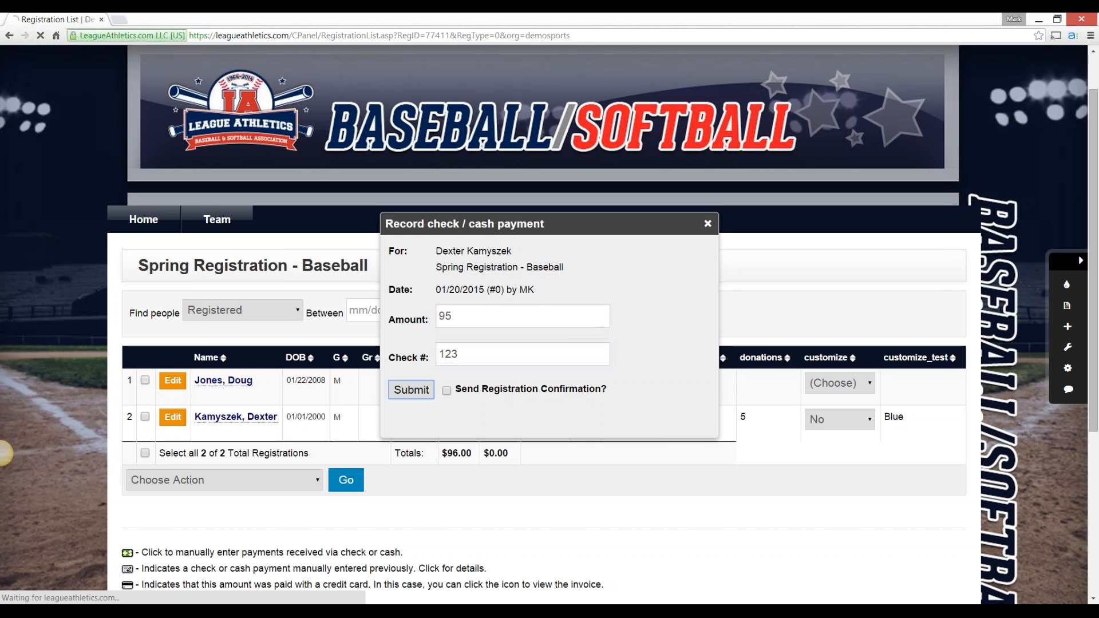
key(Return)
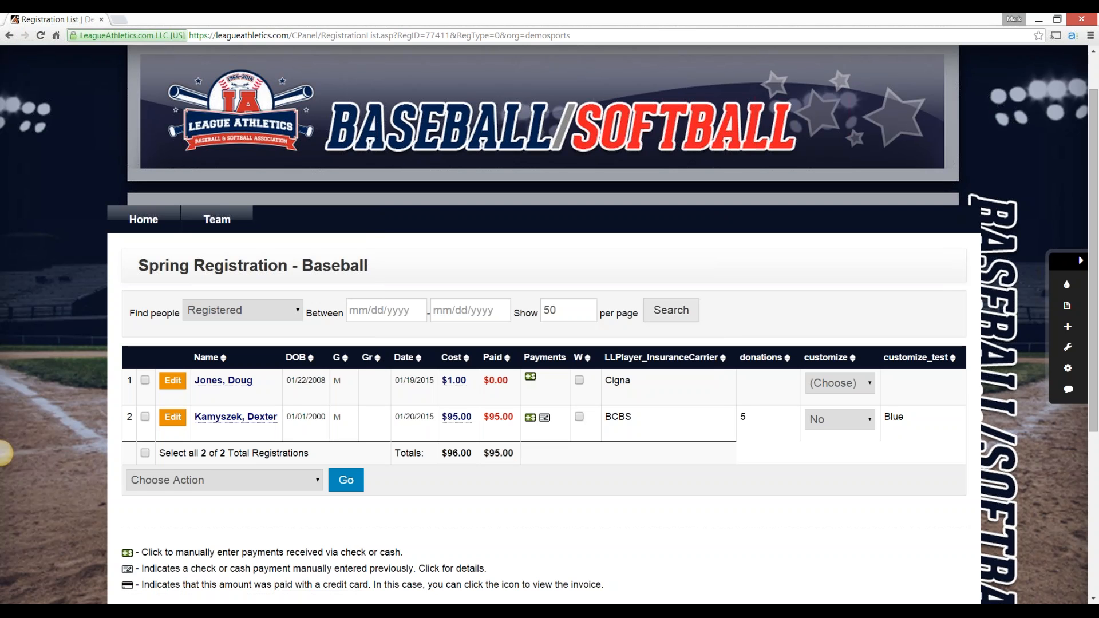
Set the first registrant's customize answer to No, and switch the second registrant's to Yes and back to No
click(840, 383)
click(825, 432)
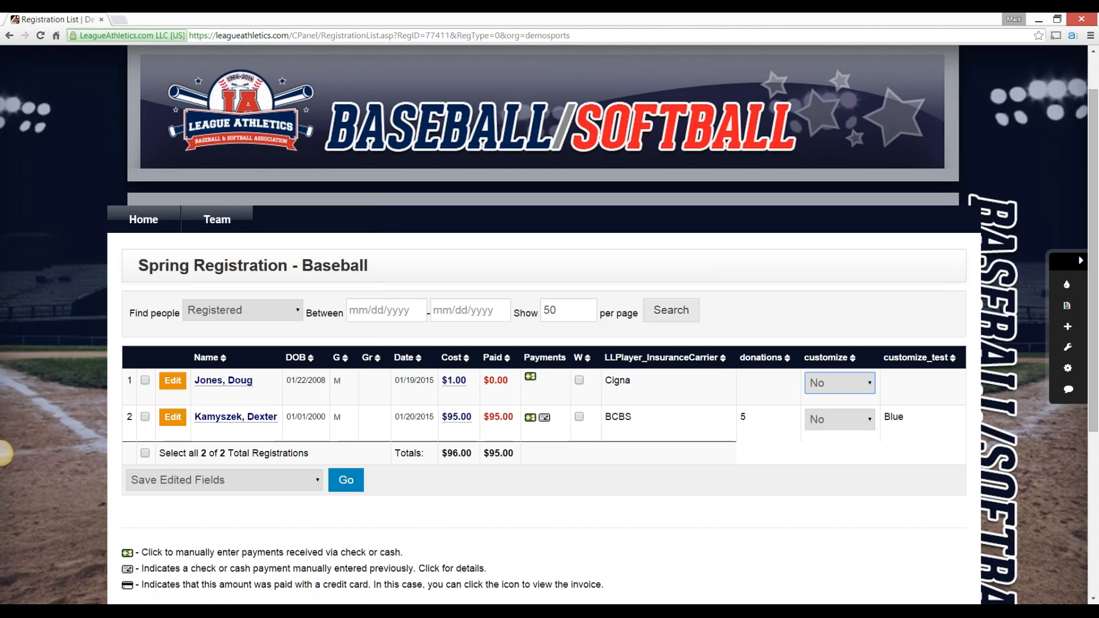
click(840, 383)
click(825, 417)
click(840, 383)
click(824, 433)
click(840, 420)
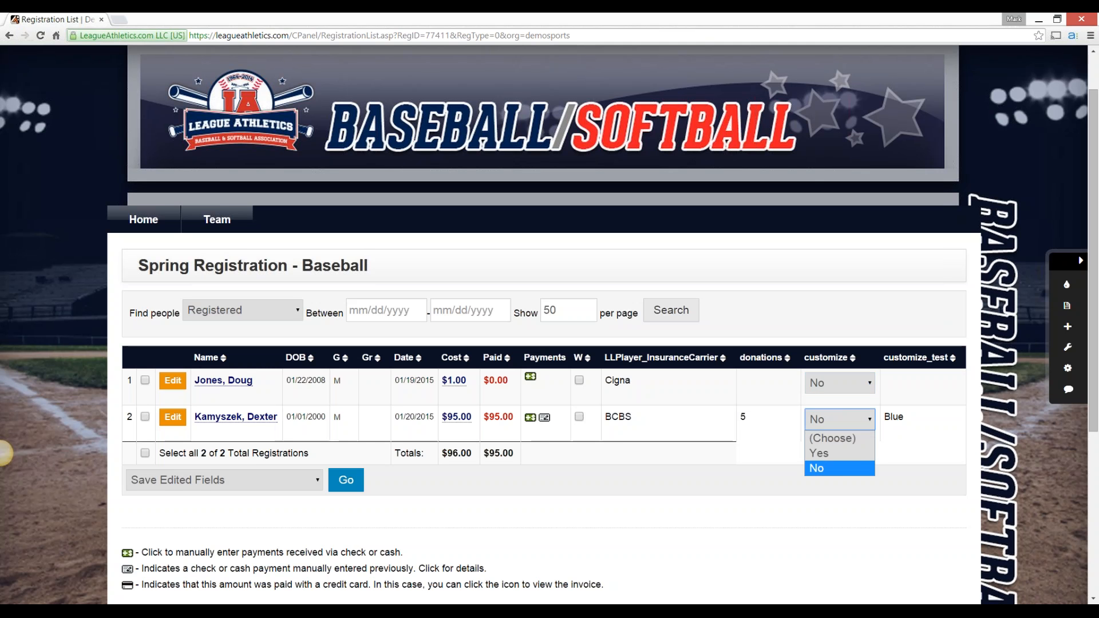
click(825, 453)
click(840, 419)
click(825, 469)
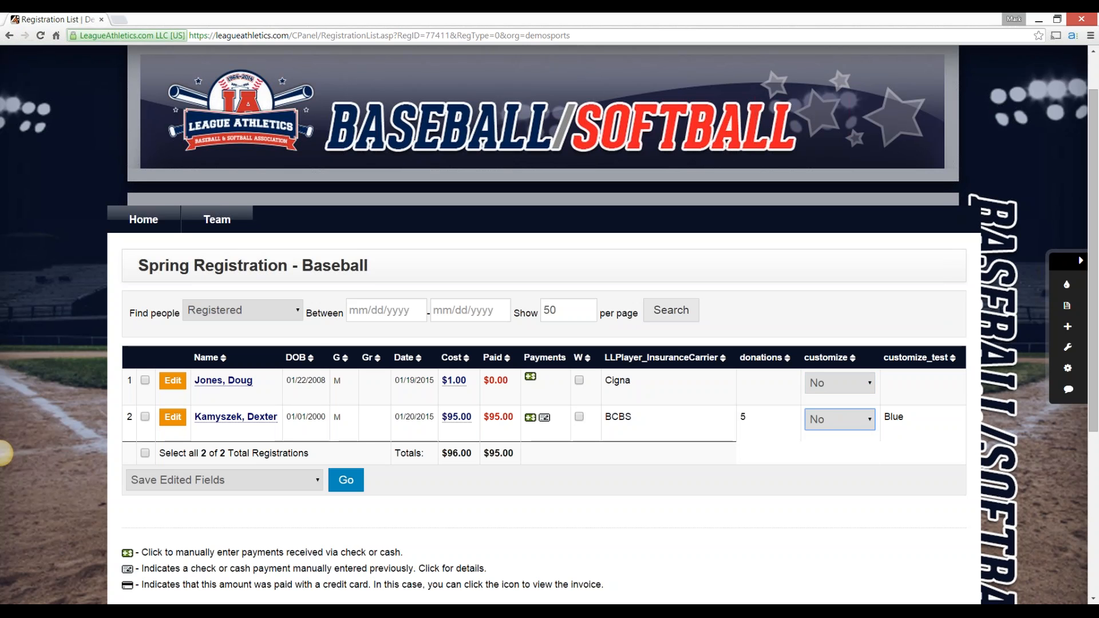
Select all registrations in the list and choose the Email Checked action without running it
click(145, 453)
click(224, 480)
drag(330, 552, 334, 552)
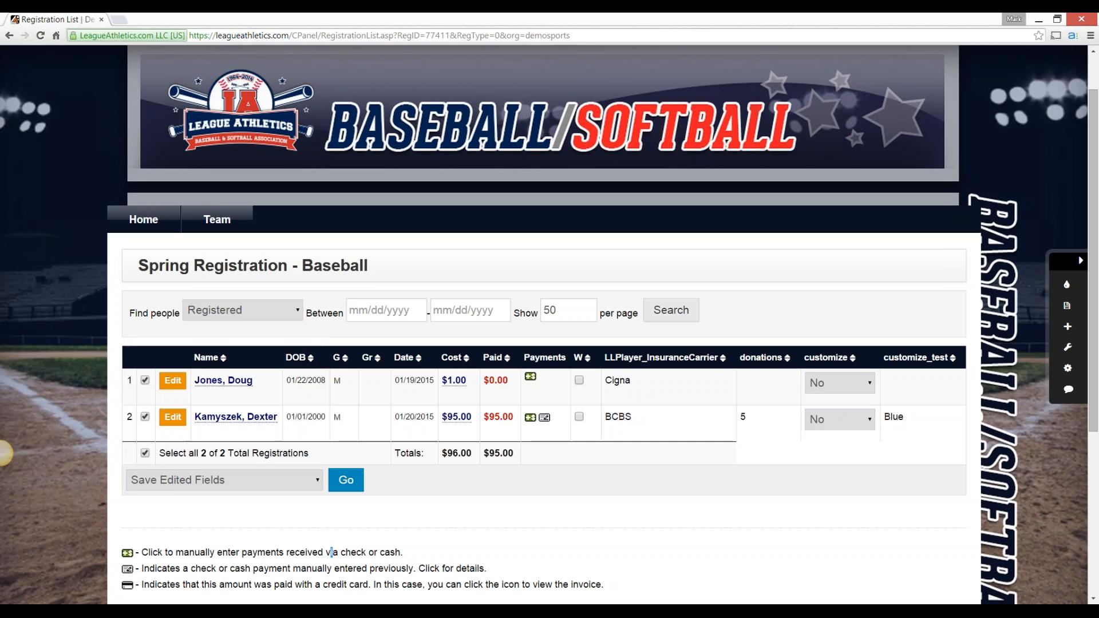
click(224, 480)
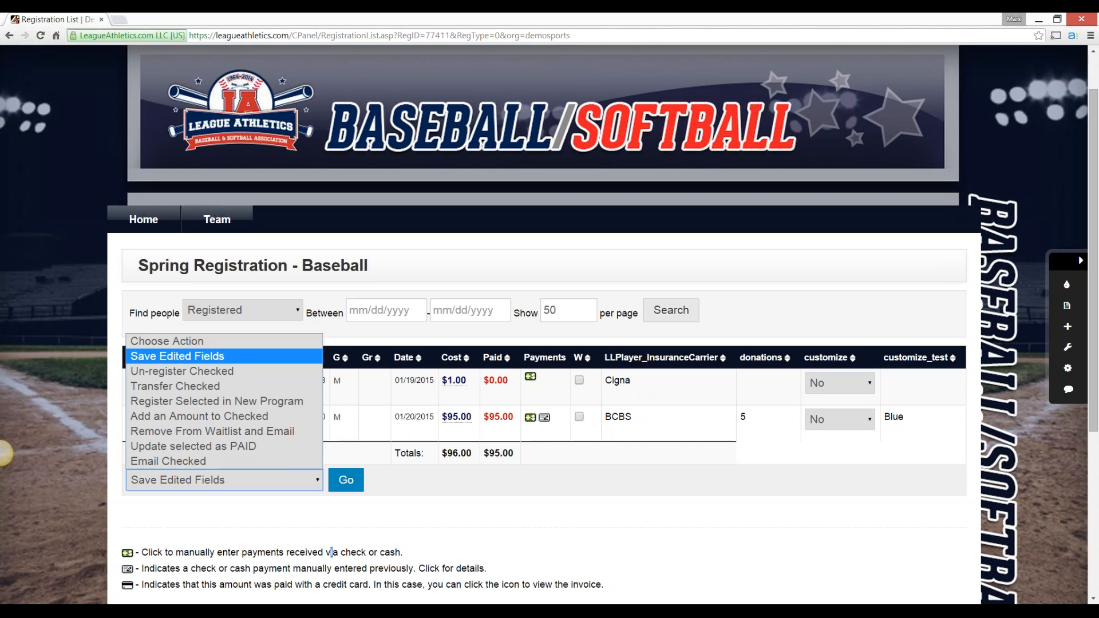
click(224, 461)
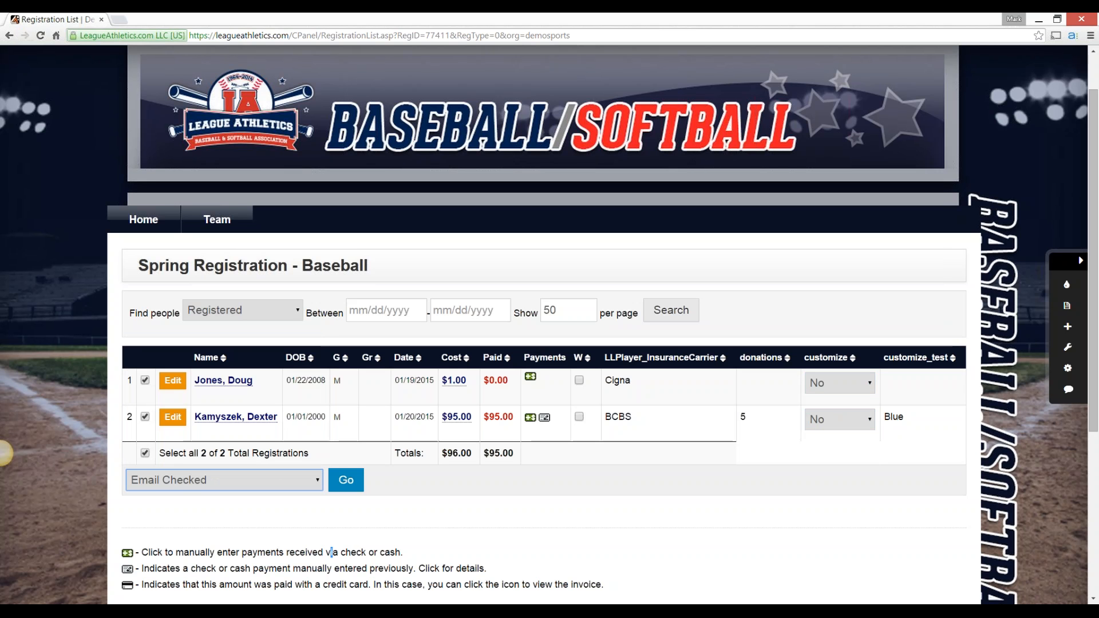
click(224, 481)
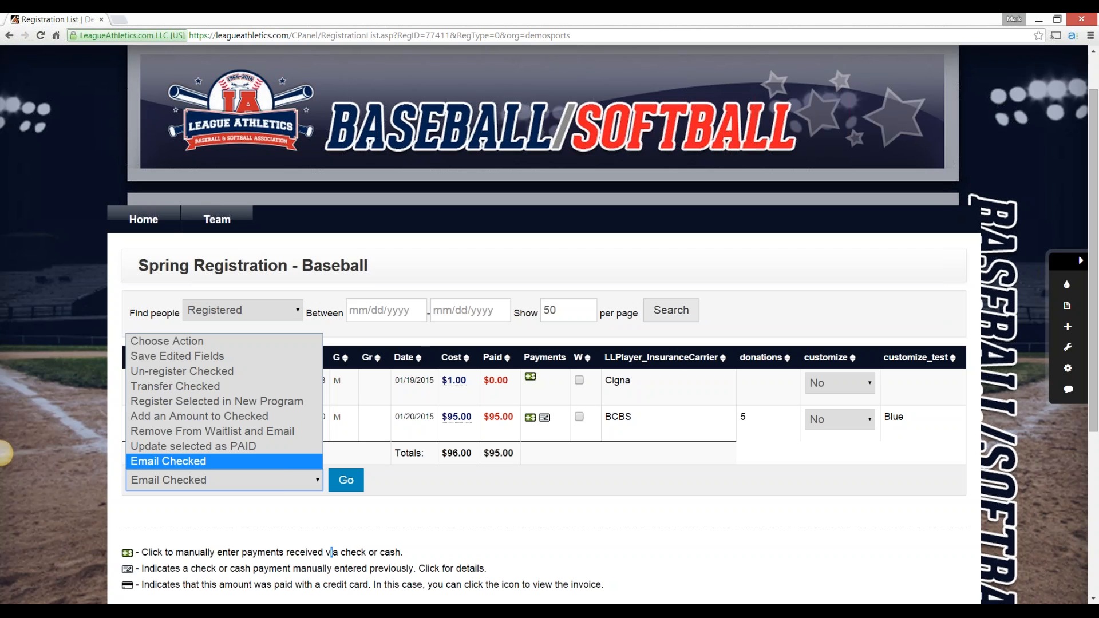
click(435, 511)
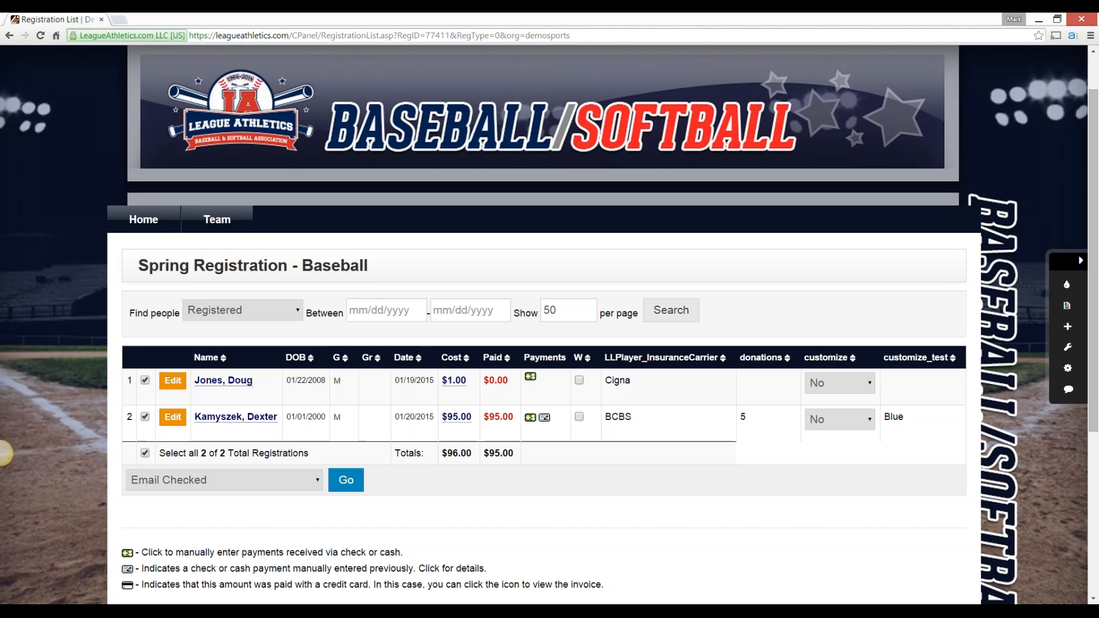
Return to the registration programs and open the registration data download for Spring Registration - Baseball
click(9, 36)
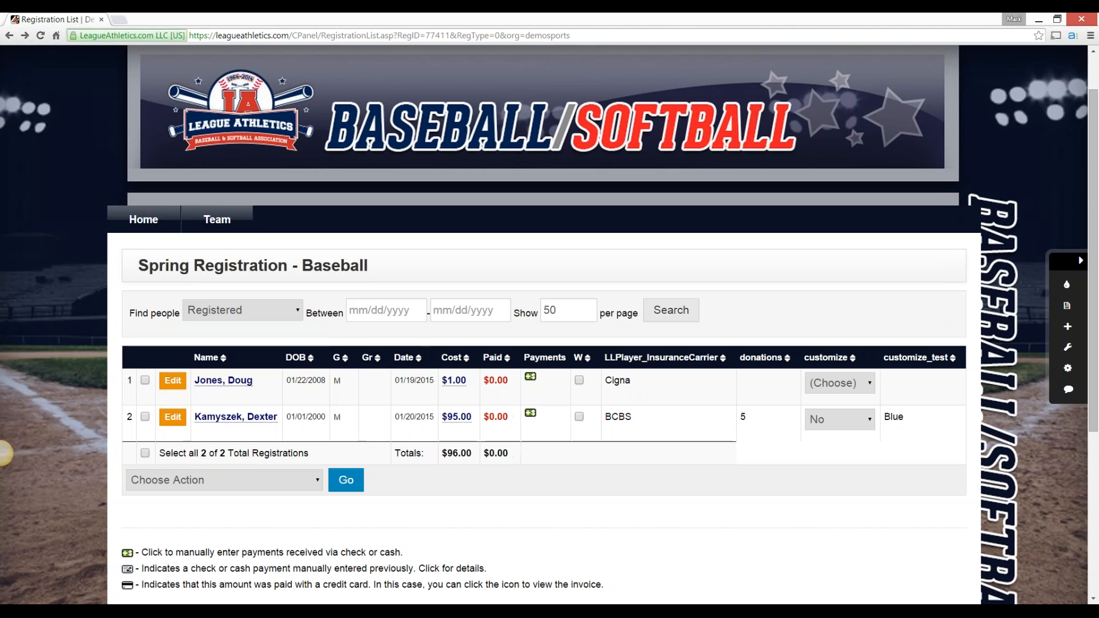
key(alt+Left)
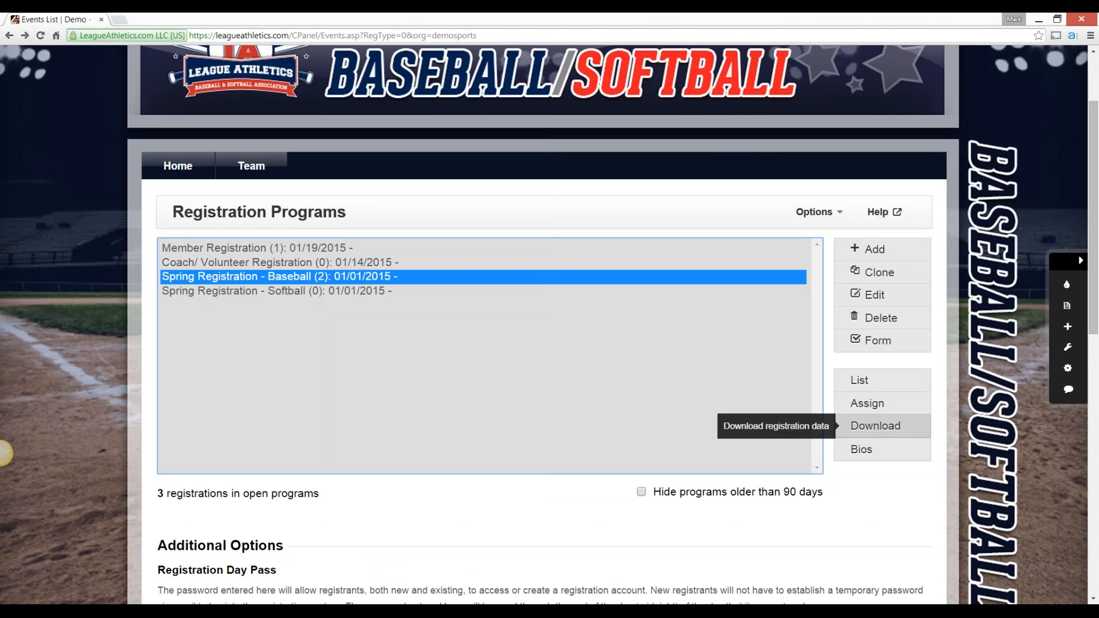
click(876, 426)
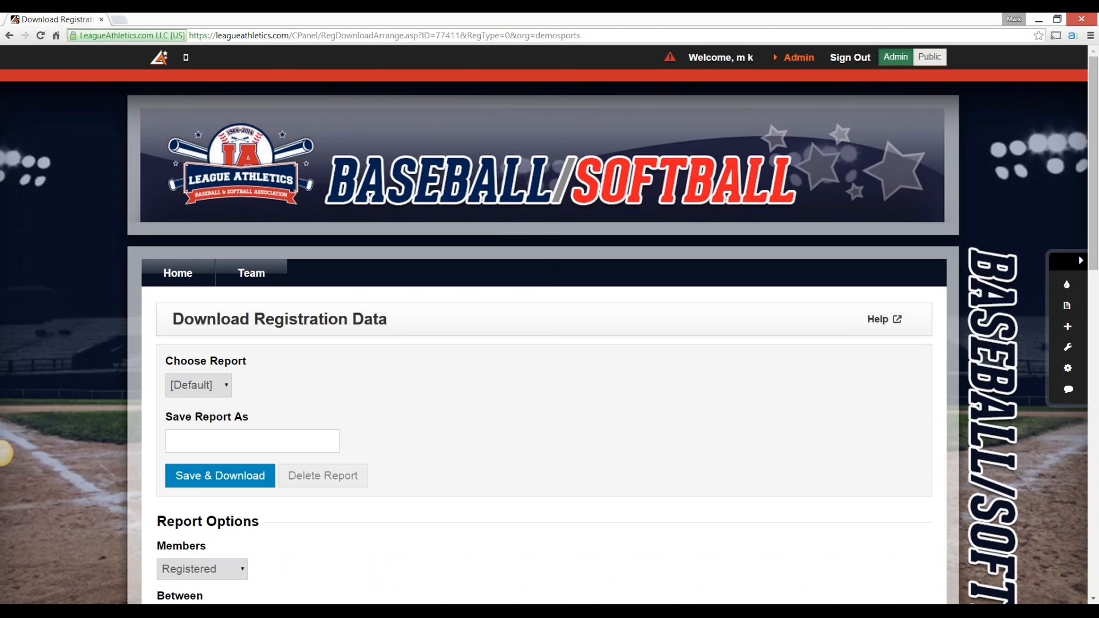
Remove the Guardian 1 and Guardian 2 columns, plus SerialNo and Address 1 through Gender, from the columns included in the report
scroll(5, 453, down, 5)
scroll(4, 452, up, 1)
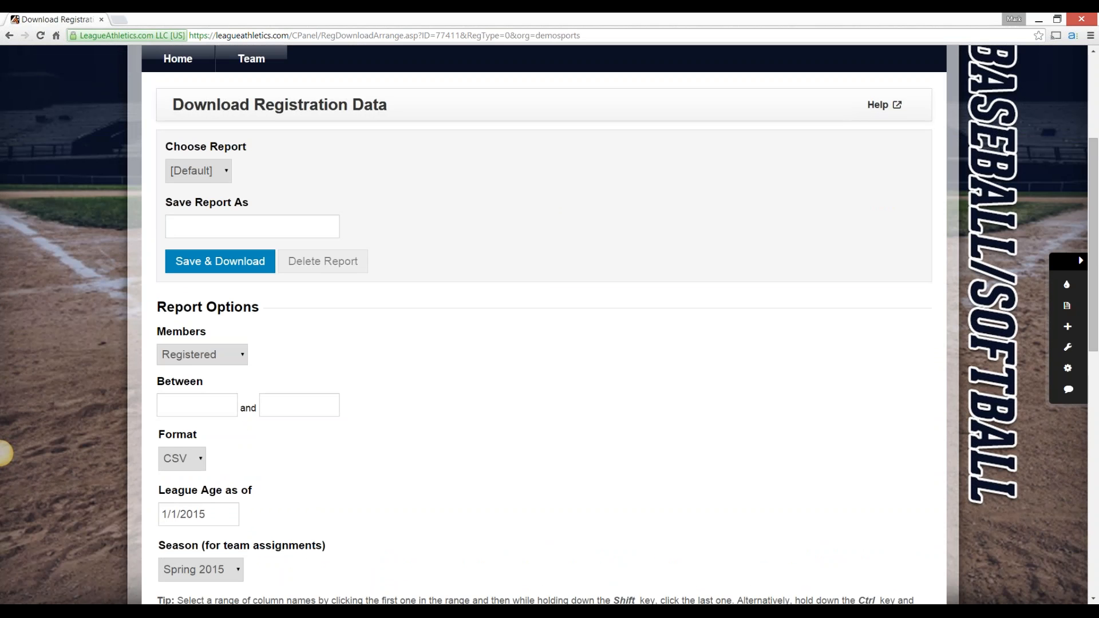
click(252, 227)
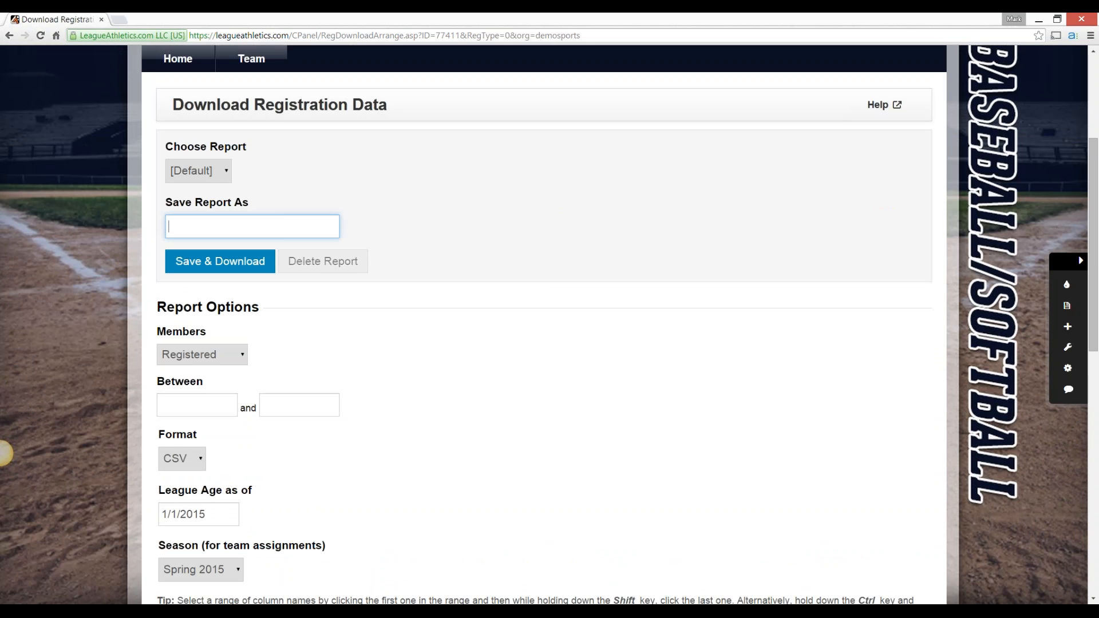
scroll(5, 452, down, 6)
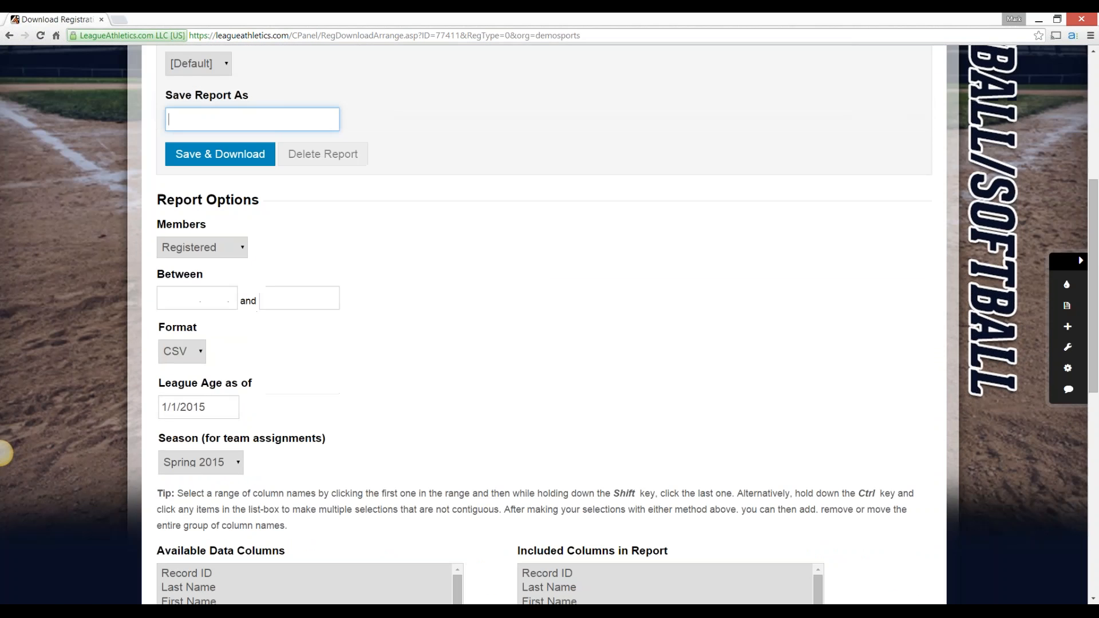
scroll(5, 453, down, 5)
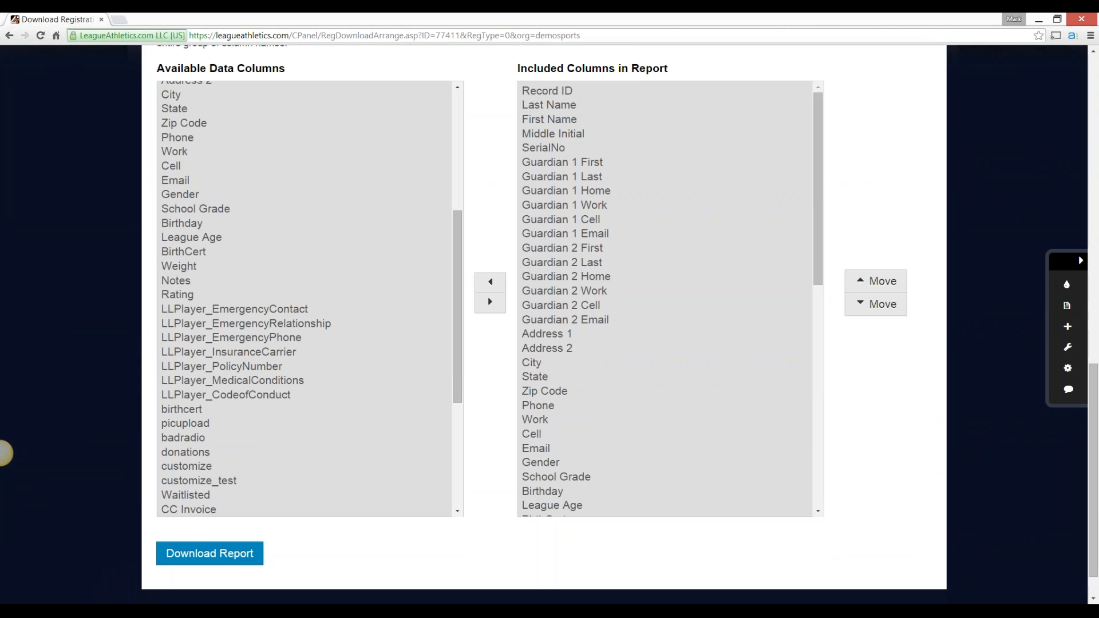
drag(458, 306, 458, 189)
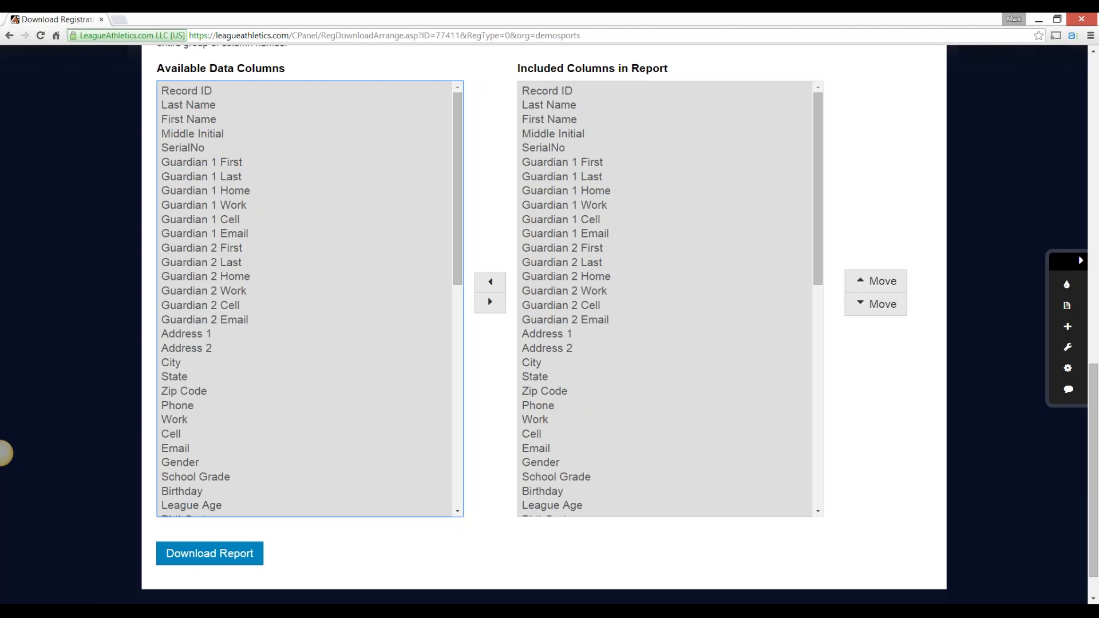
click(563, 177)
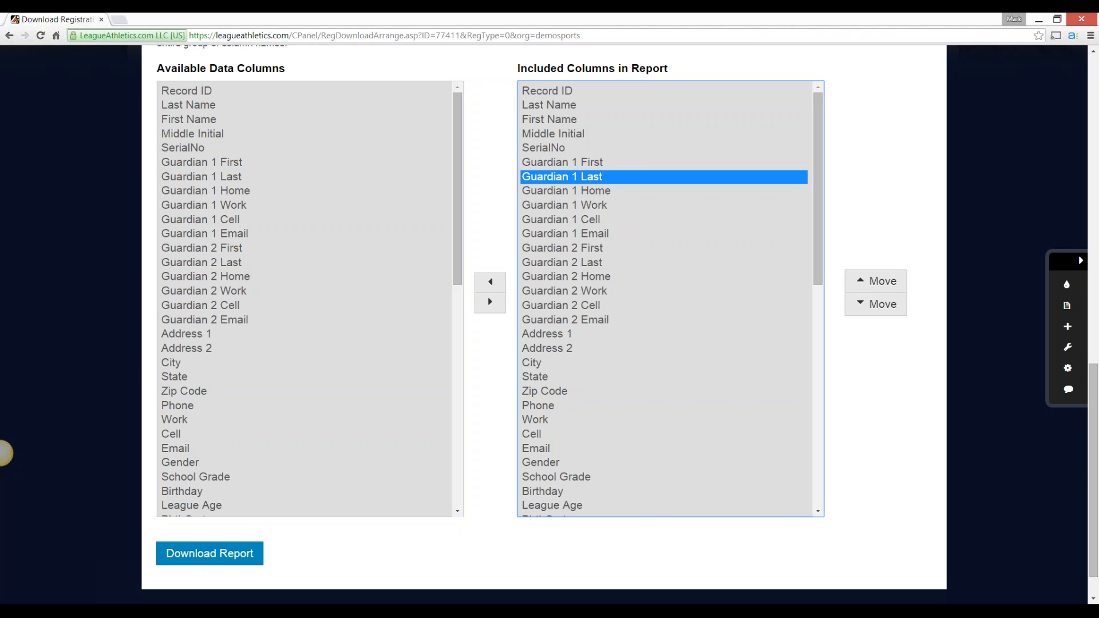
drag(549, 162, 547, 320)
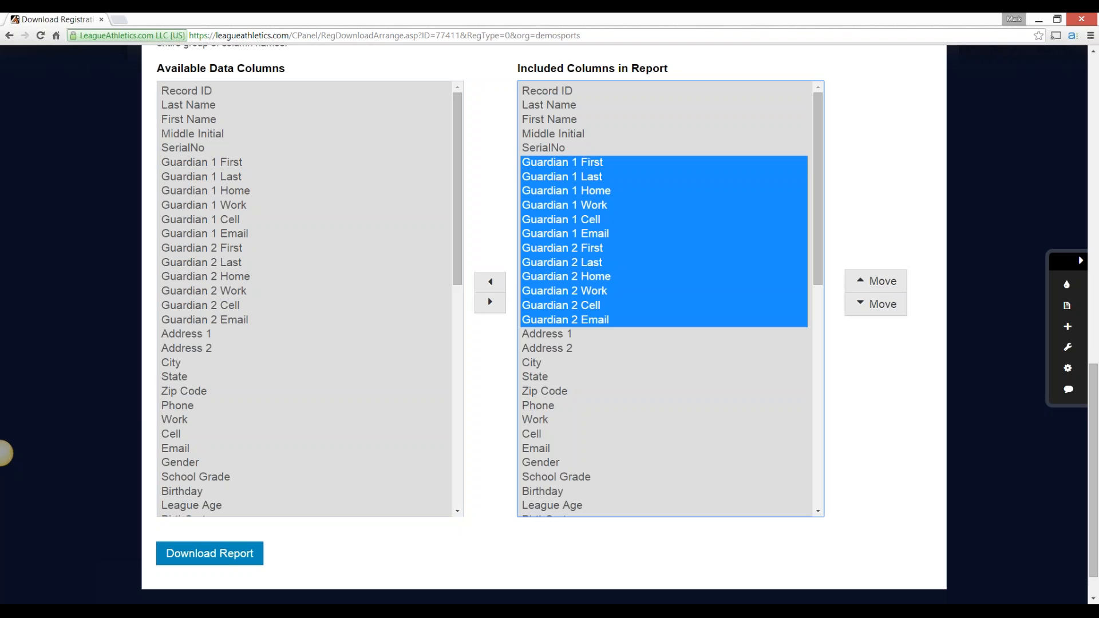
click(489, 282)
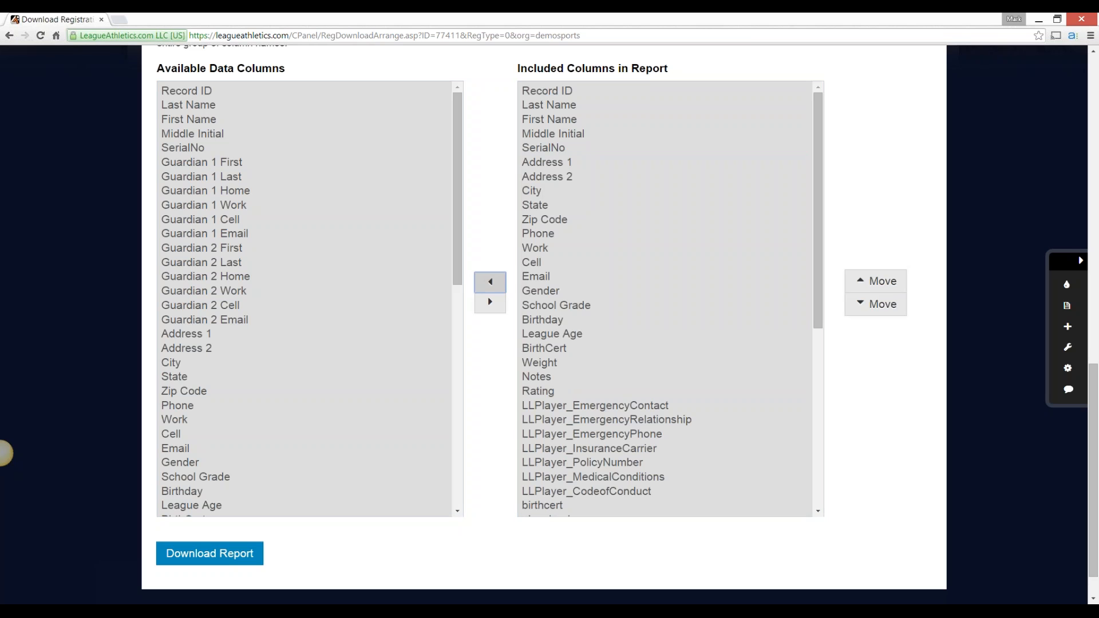
drag(547, 148, 548, 291)
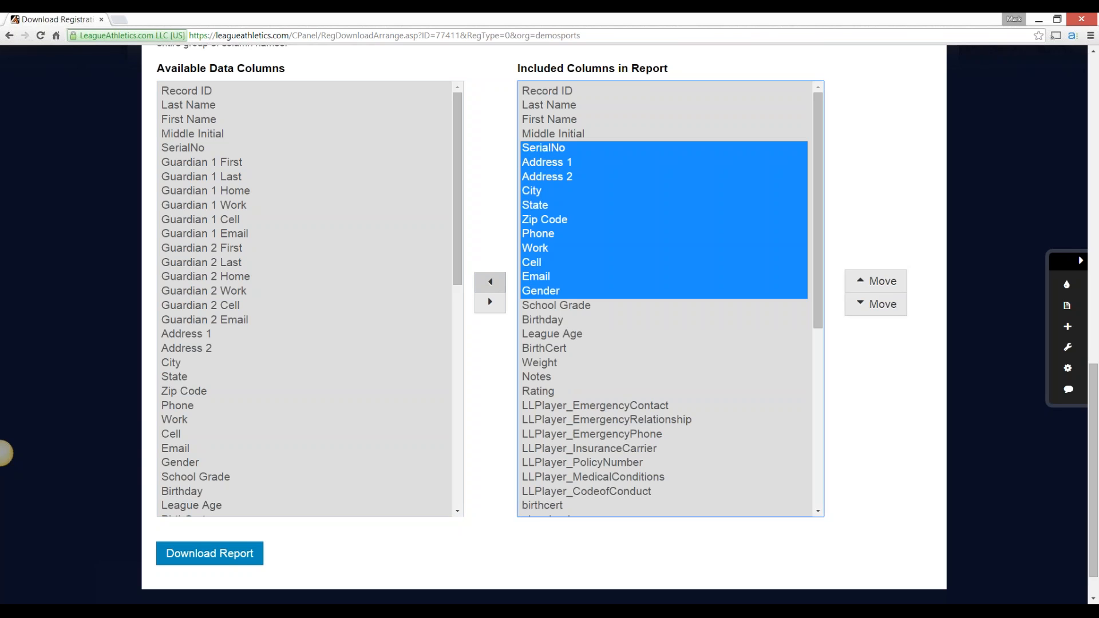
click(490, 282)
Place the seven LLPlayer columns, EmergencyContact through CodeofConduct, at the beginning of the report's included columns
drag(548, 248, 548, 334)
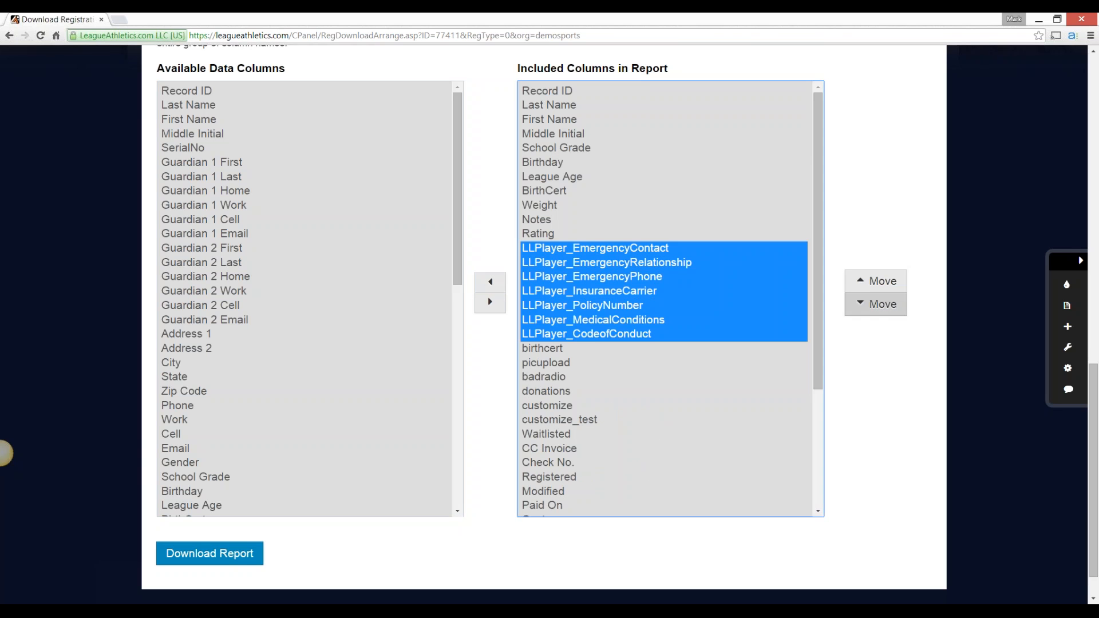
click(876, 282)
double_click(876, 281)
double_click(876, 282)
click(876, 282)
click(876, 282)
double_click(876, 282)
double_click(876, 282)
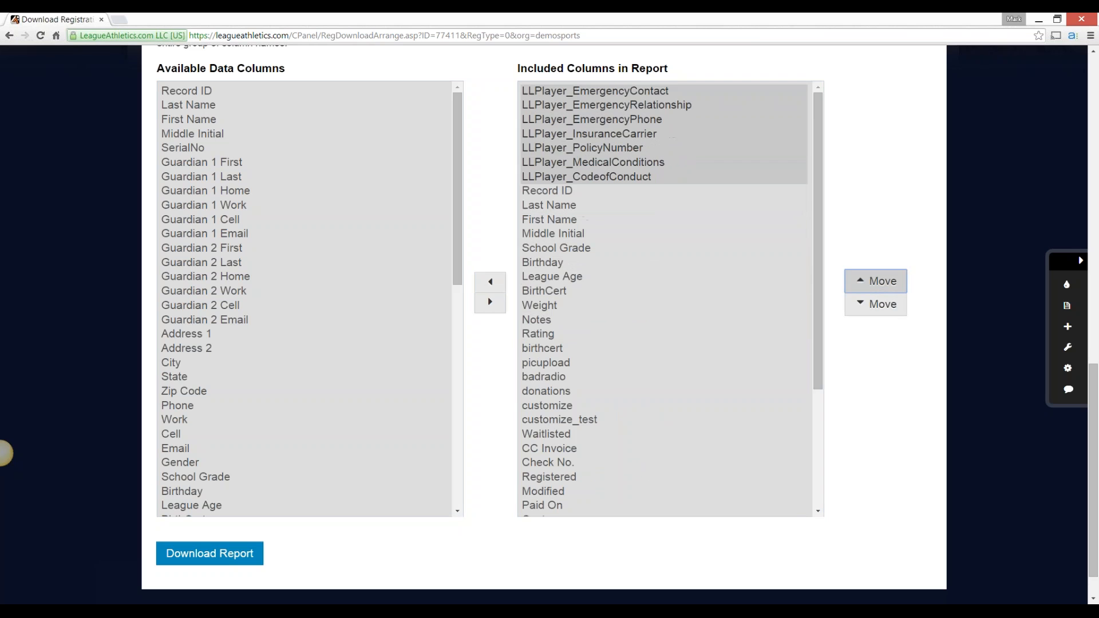
Reorder the included columns so that the block from birthcert through CC Invoice comes after Cost
drag(548, 348, 547, 448)
click(876, 304)
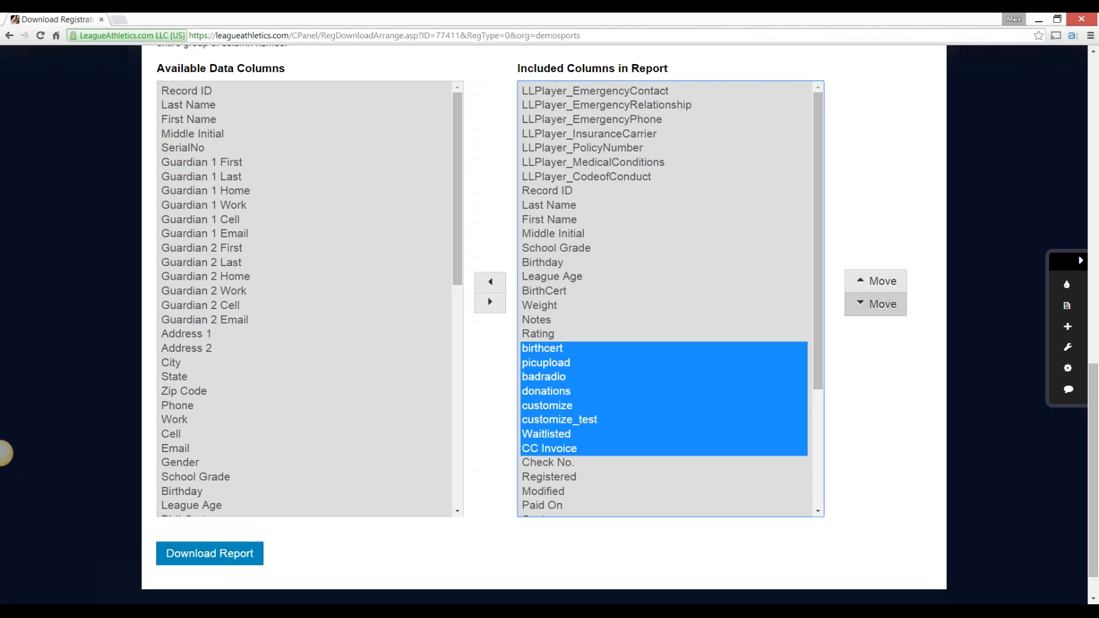
click(876, 304)
click(877, 304)
click(876, 304)
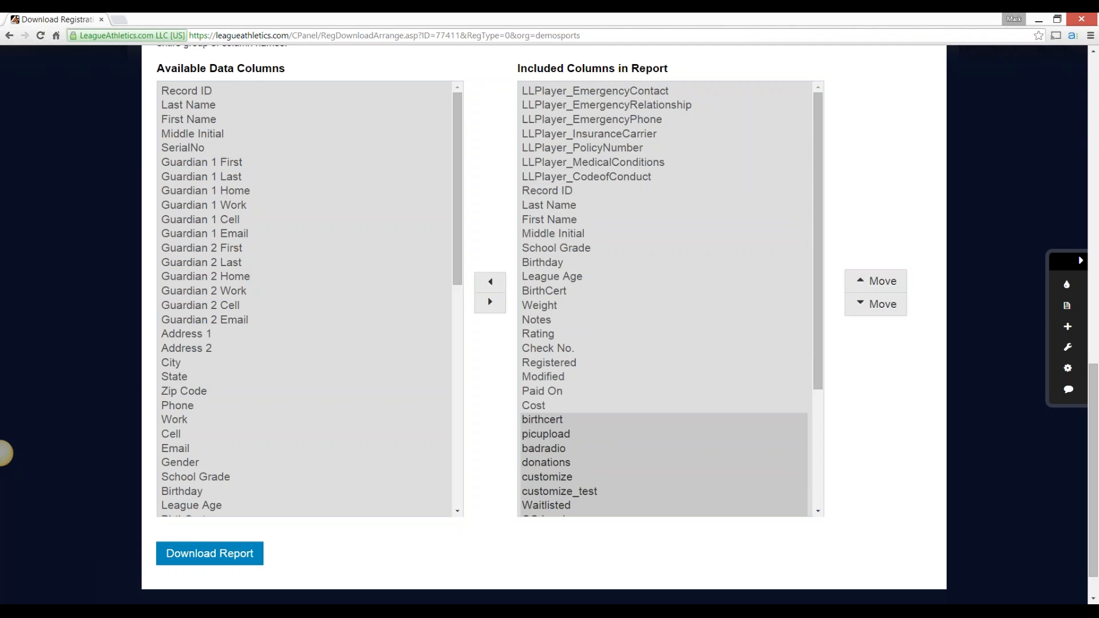
Save the report layout as Test_Report and download it as Test_Report77411.csv to the Desktop
scroll(544, 325, up, 11)
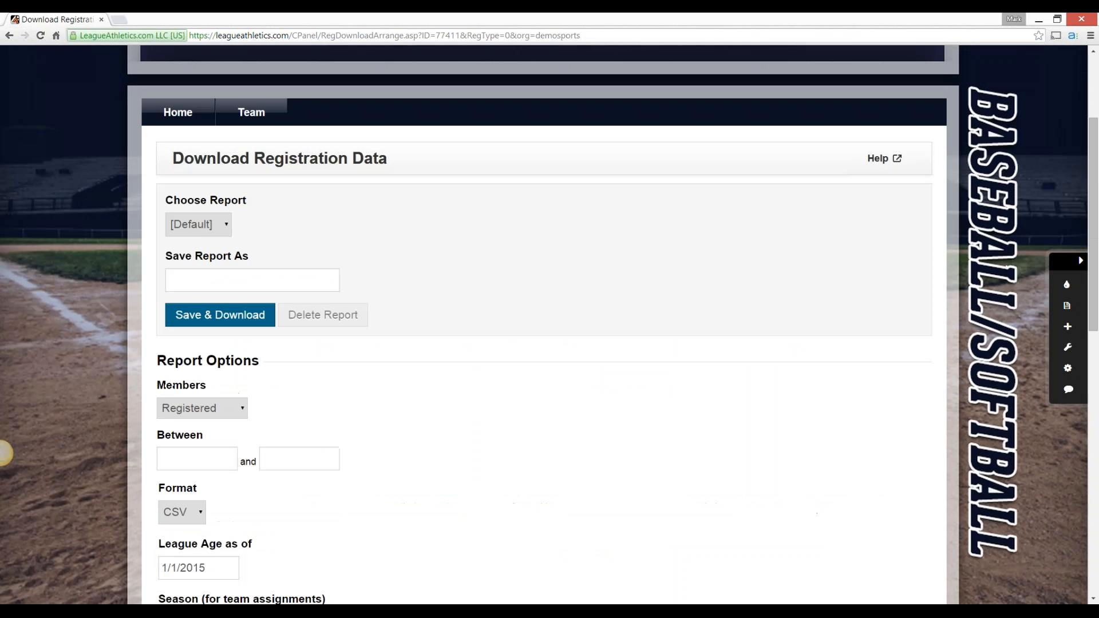
click(229, 280)
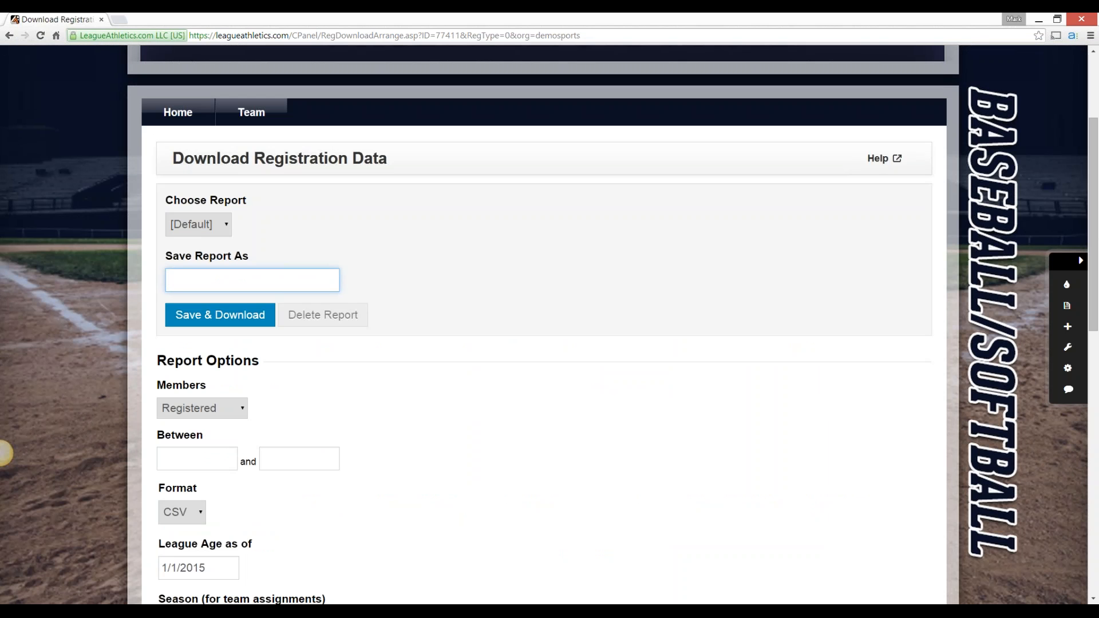
text(Test_Report)
key(Tab)
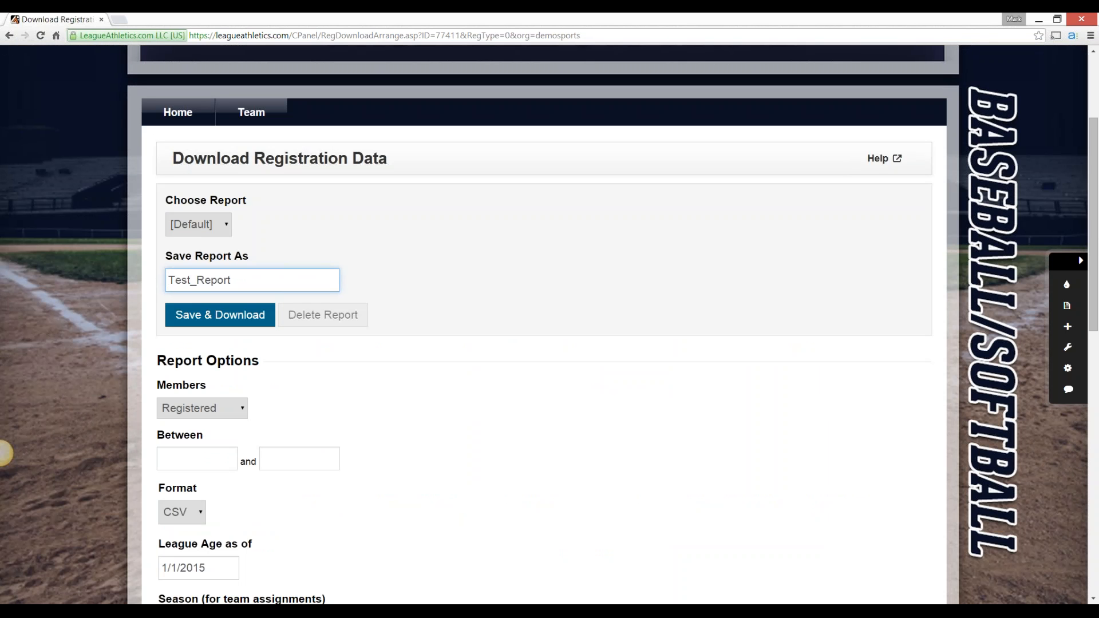
key(Return)
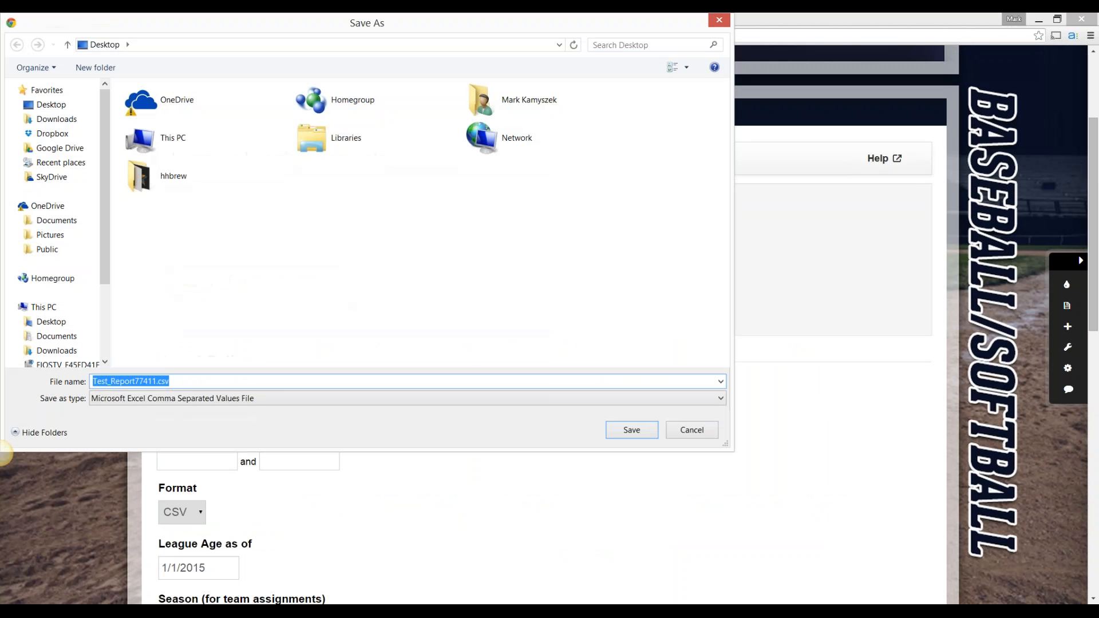
key(Return)
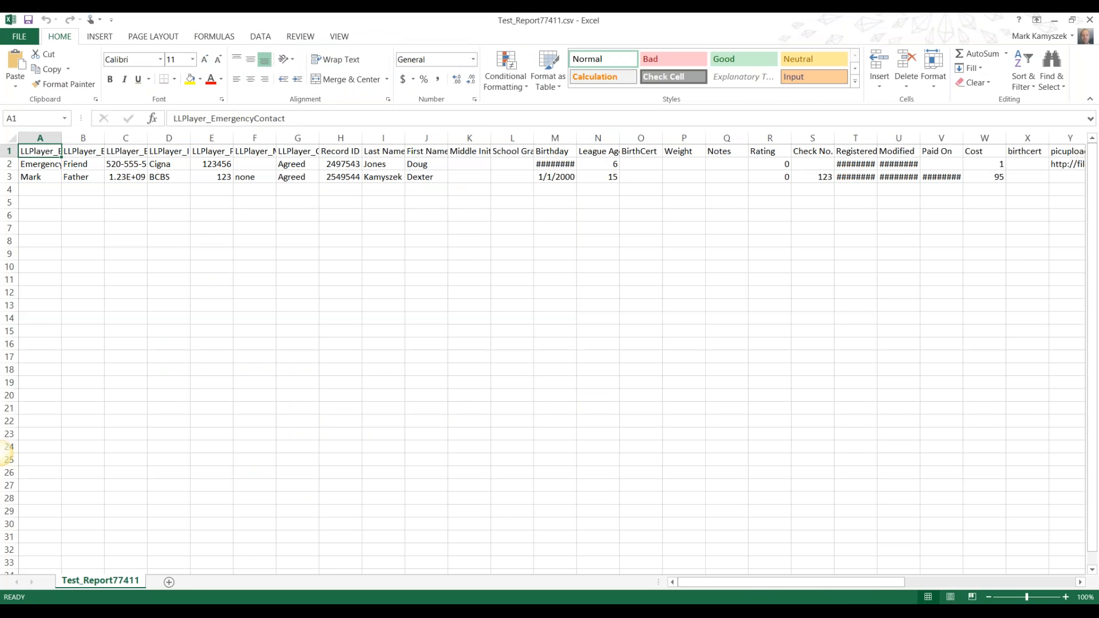
Auto-fit all columns of the downloaded report in Excel, review the data through to the last columns, and close it without saving
click(12, 138)
double_click(61, 138)
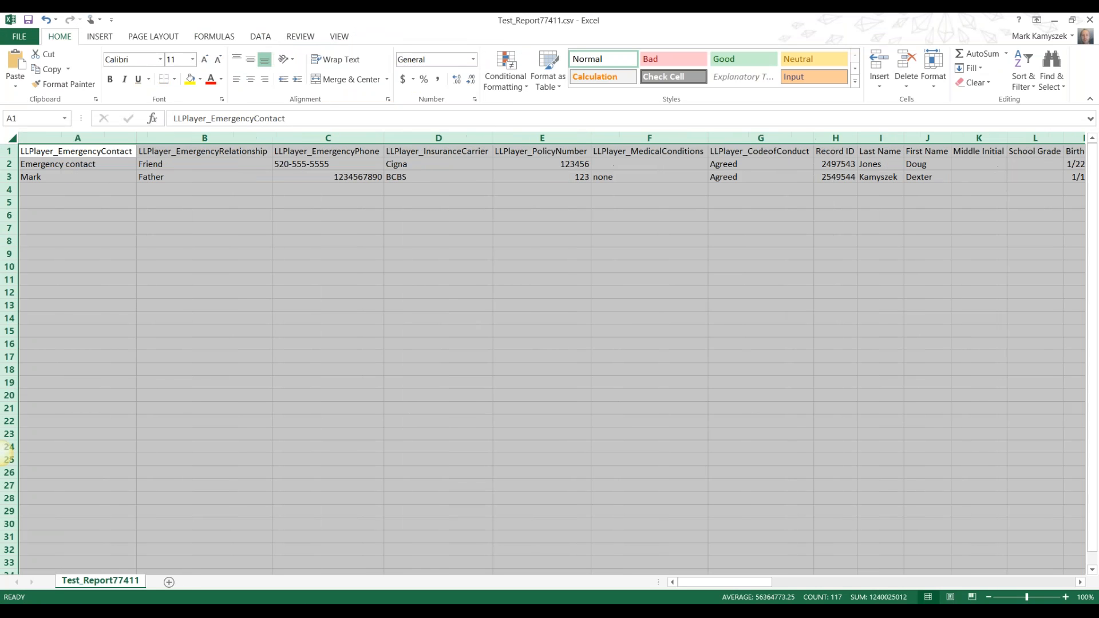
drag(725, 583, 857, 583)
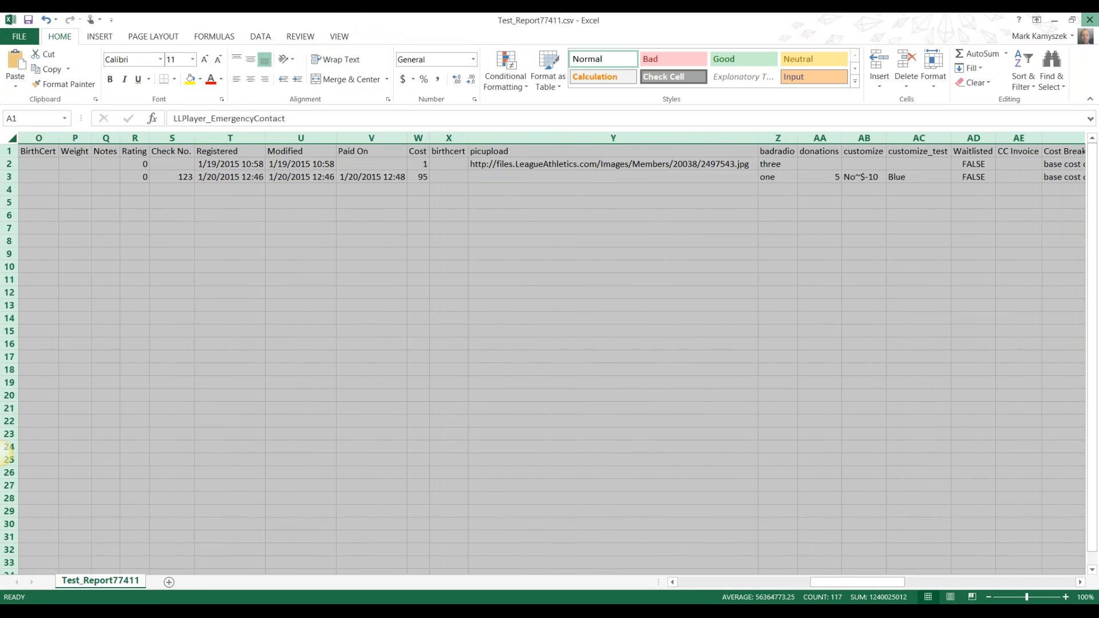
click(1090, 20)
key(n)
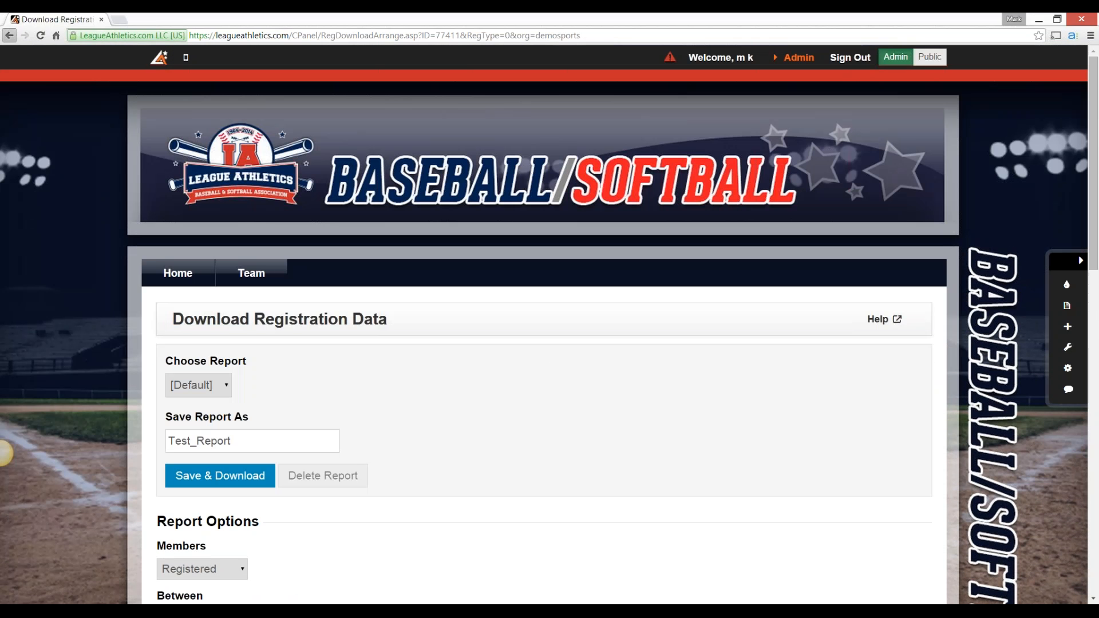
Return to the registration programs, open team assignment for Spring Registration - Baseball, and assign the paid member to the Diamondbacks
click(9, 36)
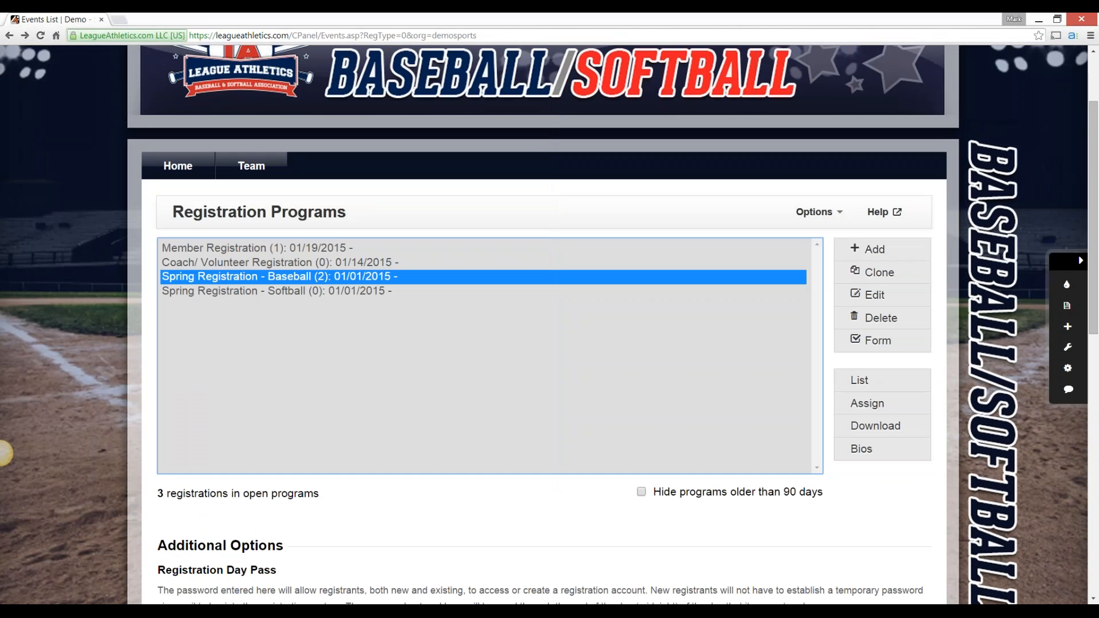
click(2, 453)
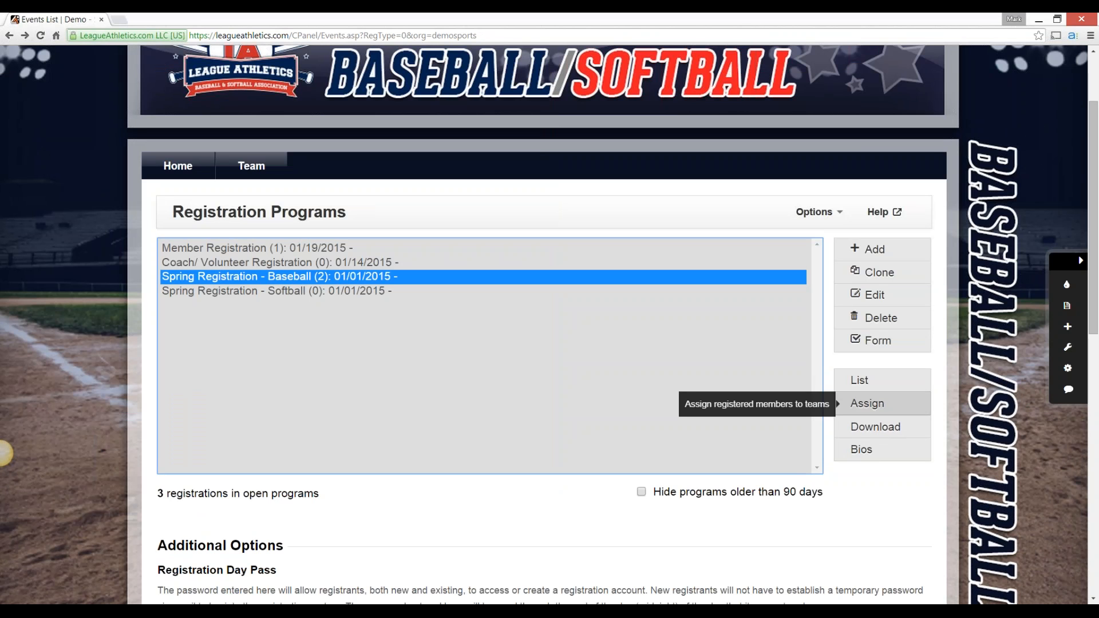
click(867, 404)
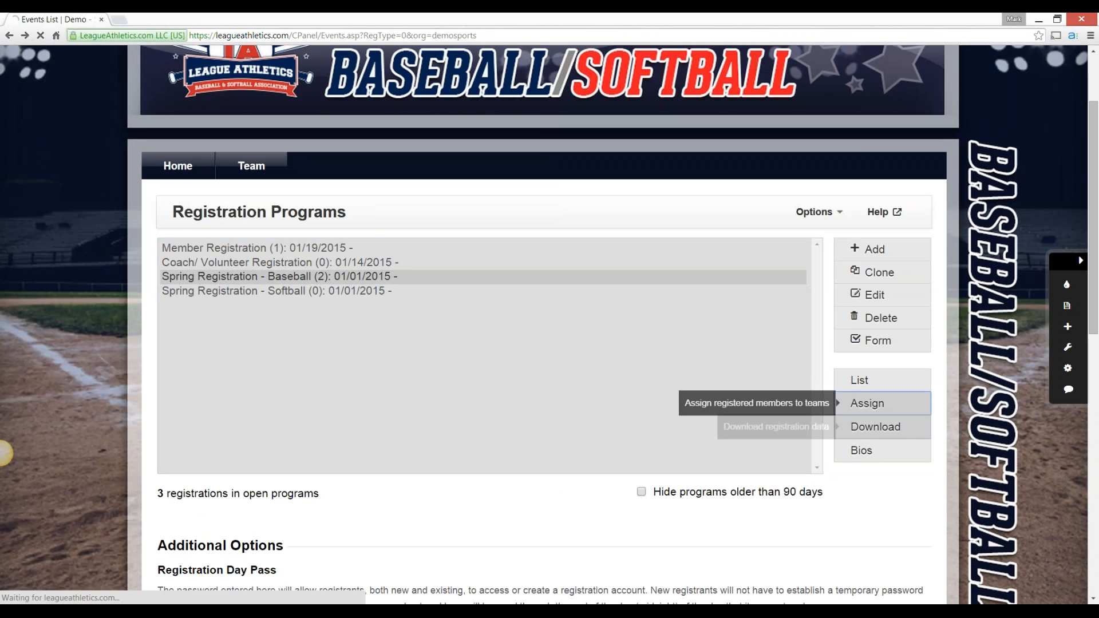
scroll(3, 454, down, 1)
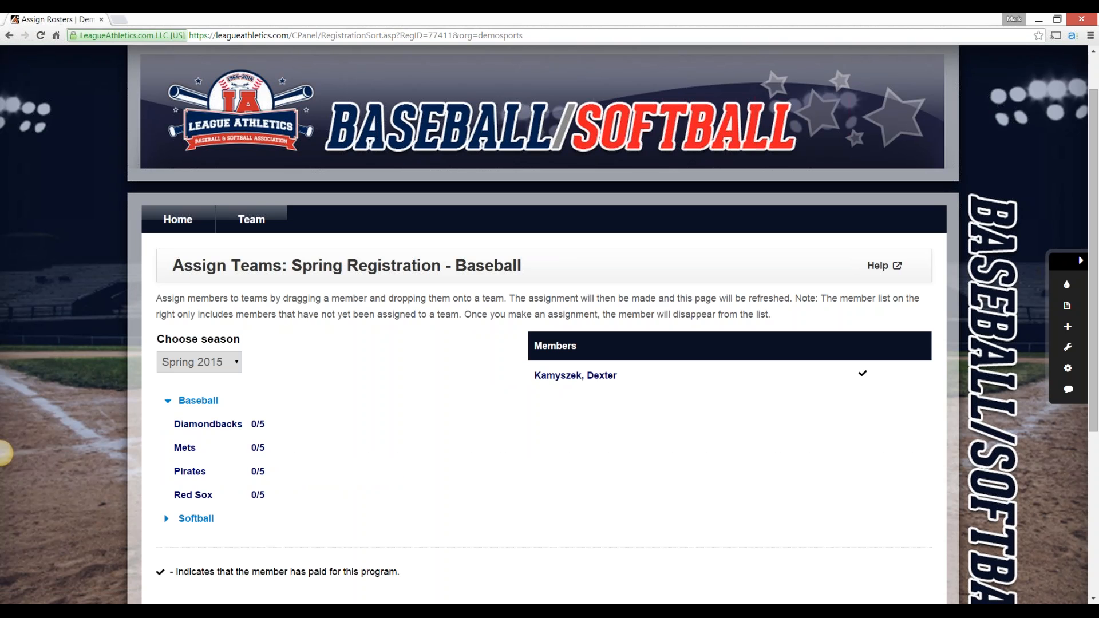
drag(575, 375, 207, 425)
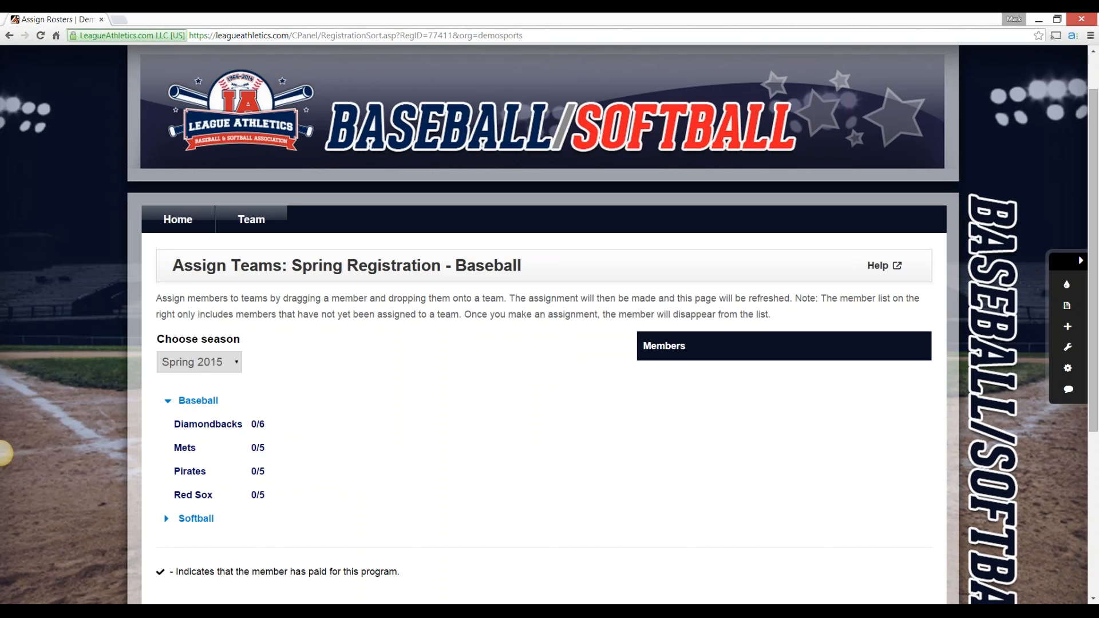
Examine the Bio Sheet template for Spring Registration - Baseball, including its Q & A fields, and return to the registration programs
key(alt+Left)
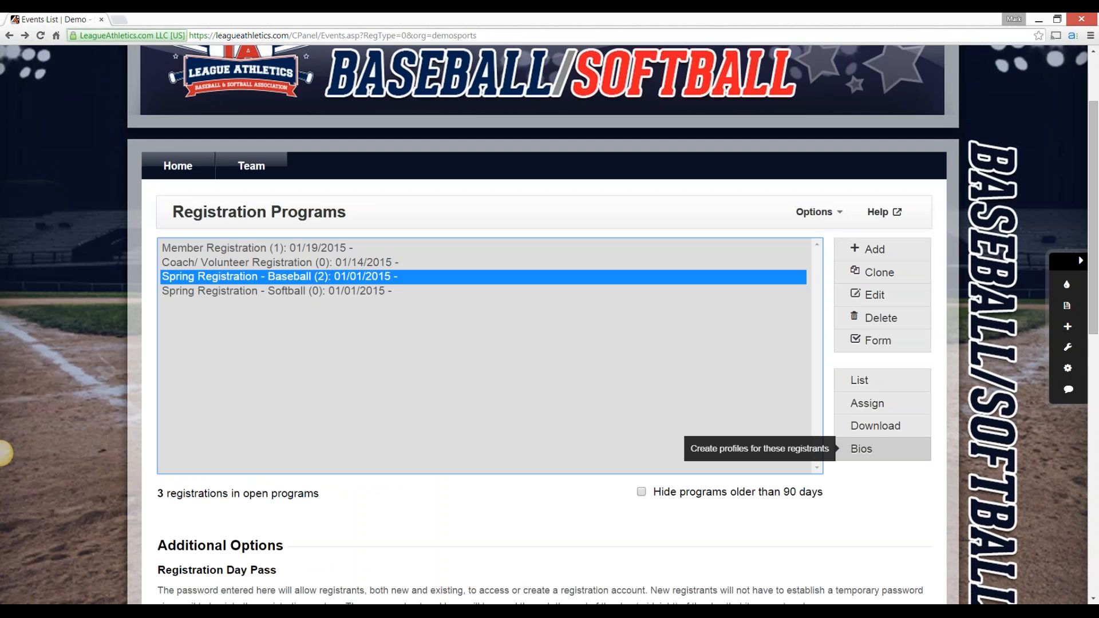
click(862, 449)
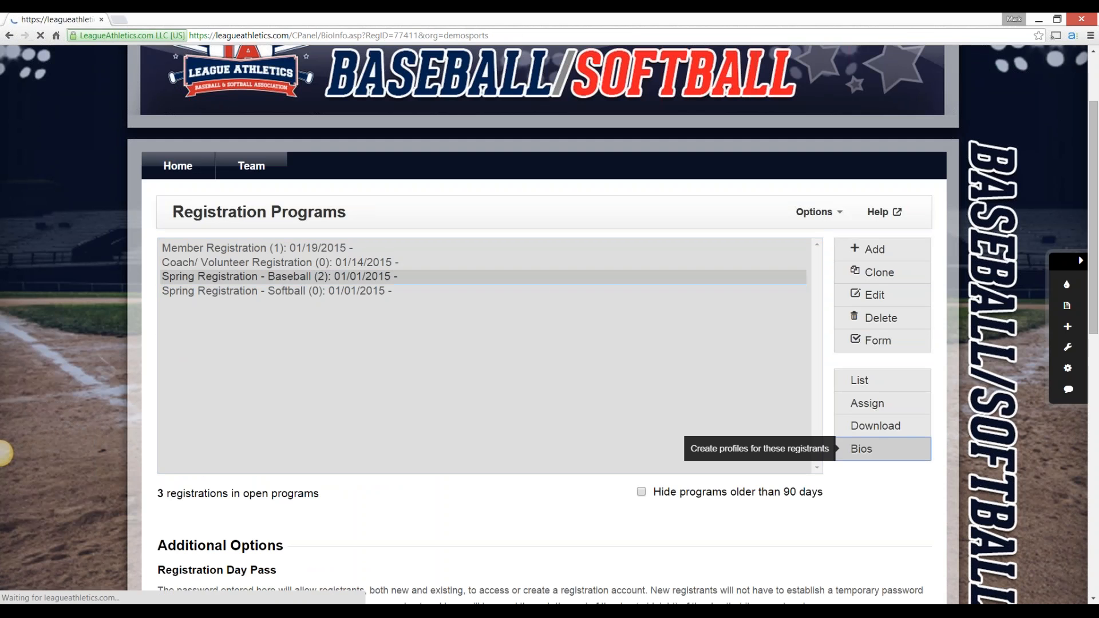
scroll(4, 453, down, 5)
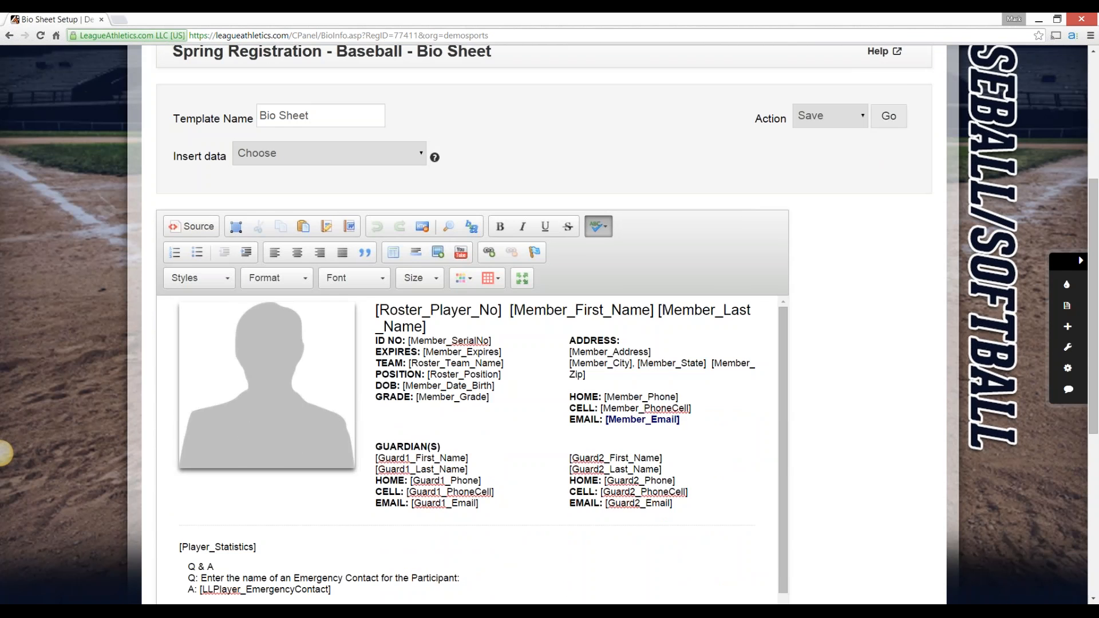
scroll(5, 454, down, 1)
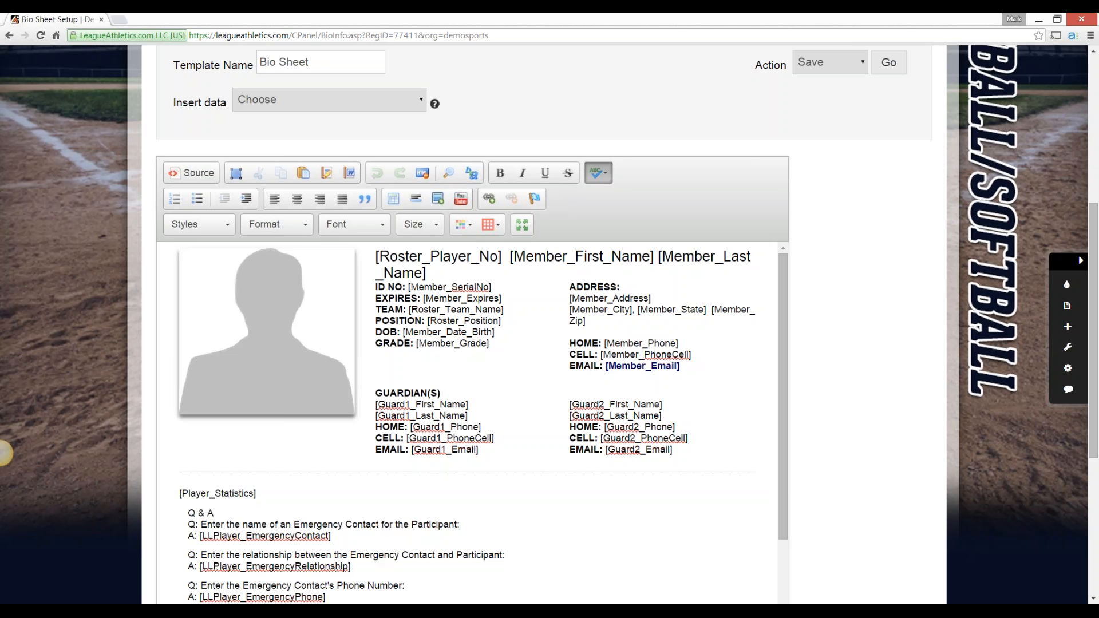
click(10, 36)
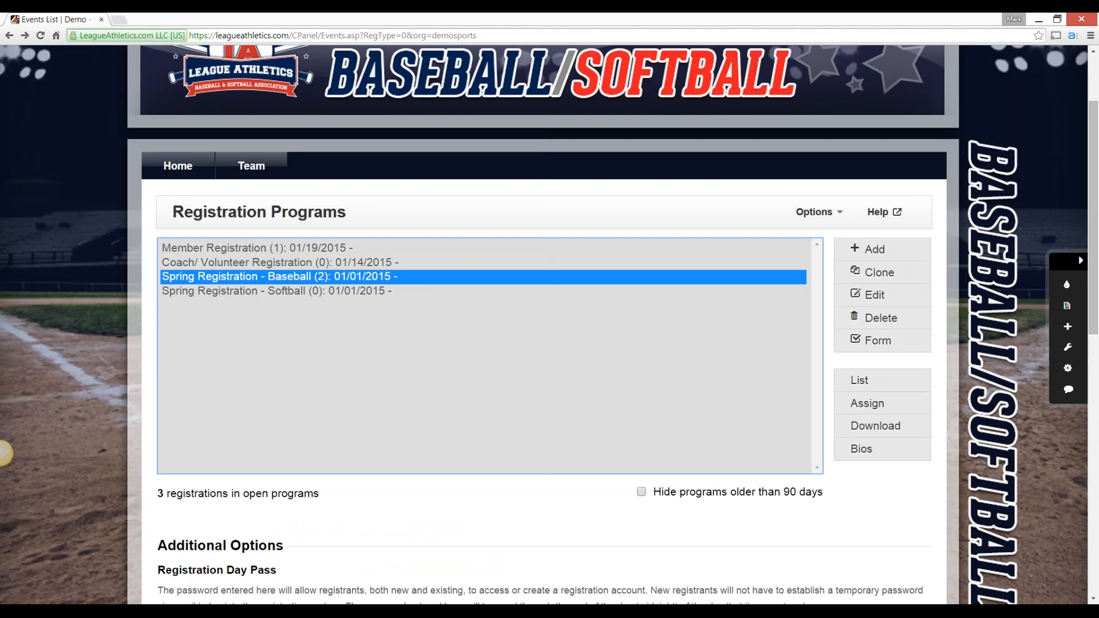
List the Spring Registration - Baseball registrants, select all of them to review the available bulk actions, and return to the registration programs
click(1, 453)
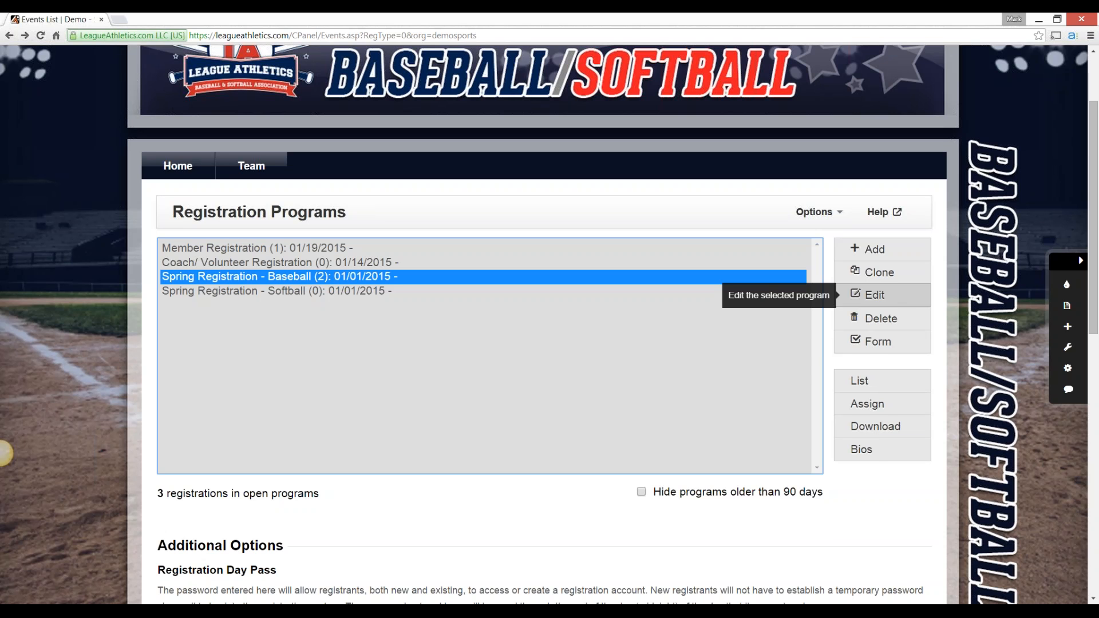
click(860, 380)
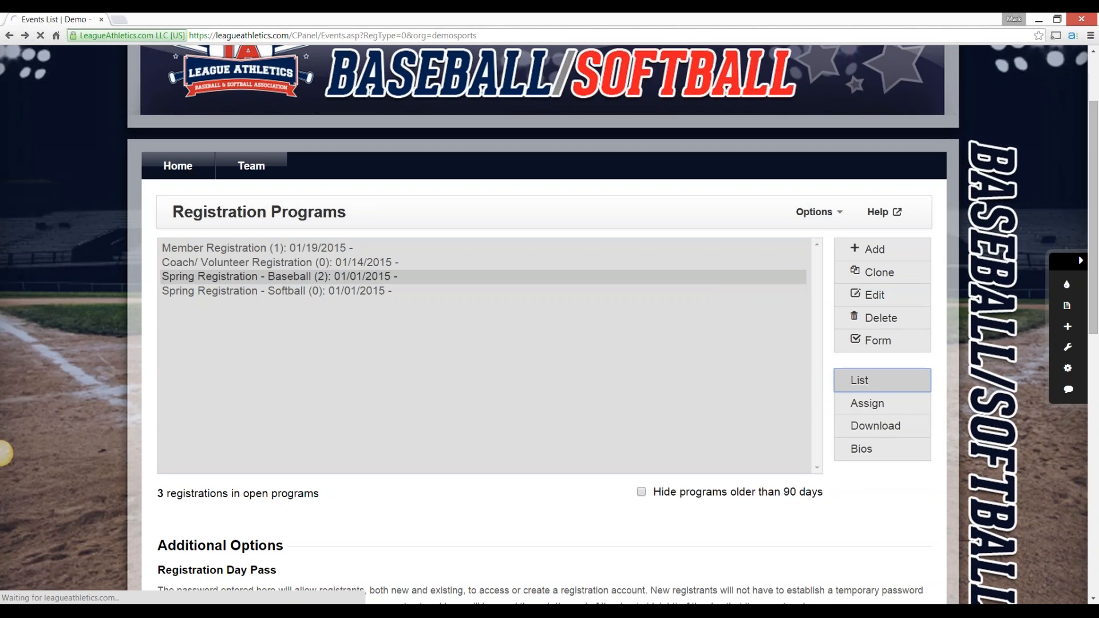
scroll(5, 453, down, 2)
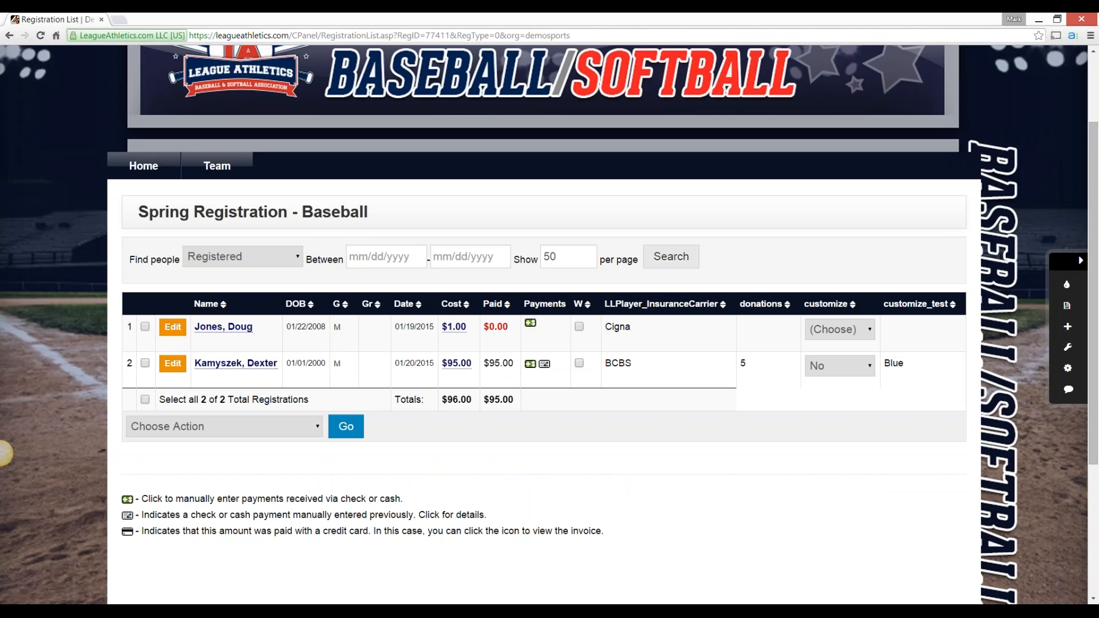
click(145, 400)
click(223, 426)
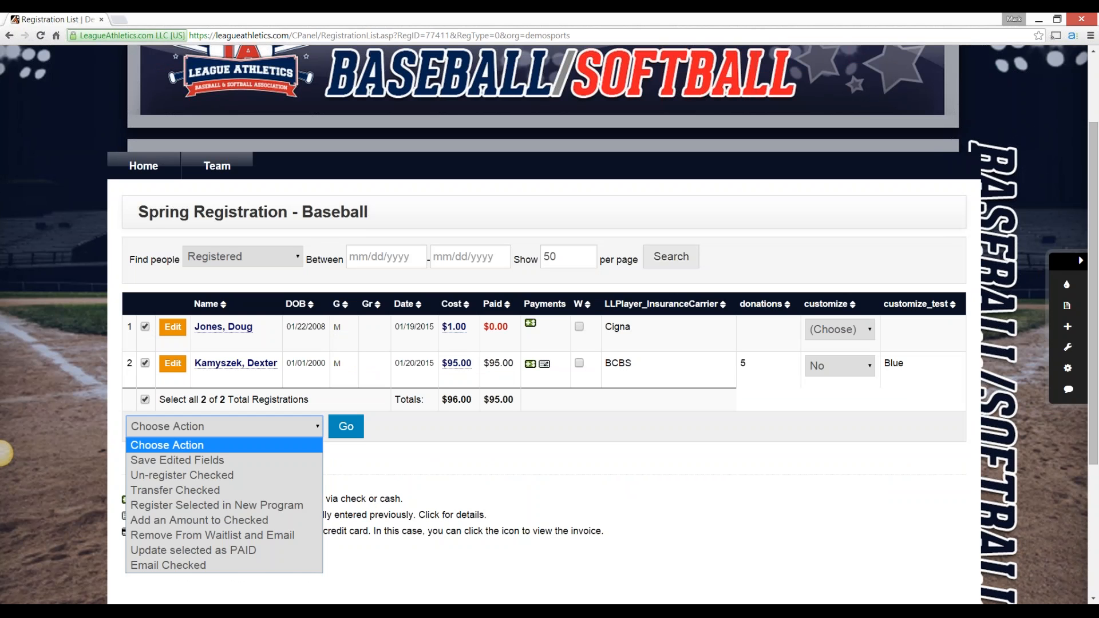
click(435, 460)
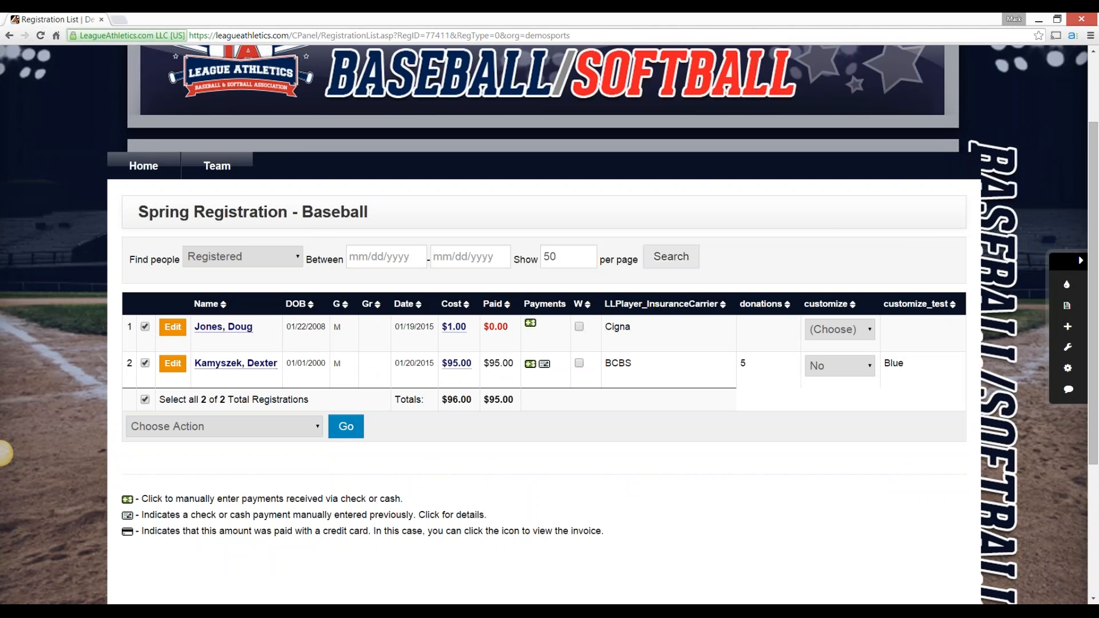
key(alt+Left)
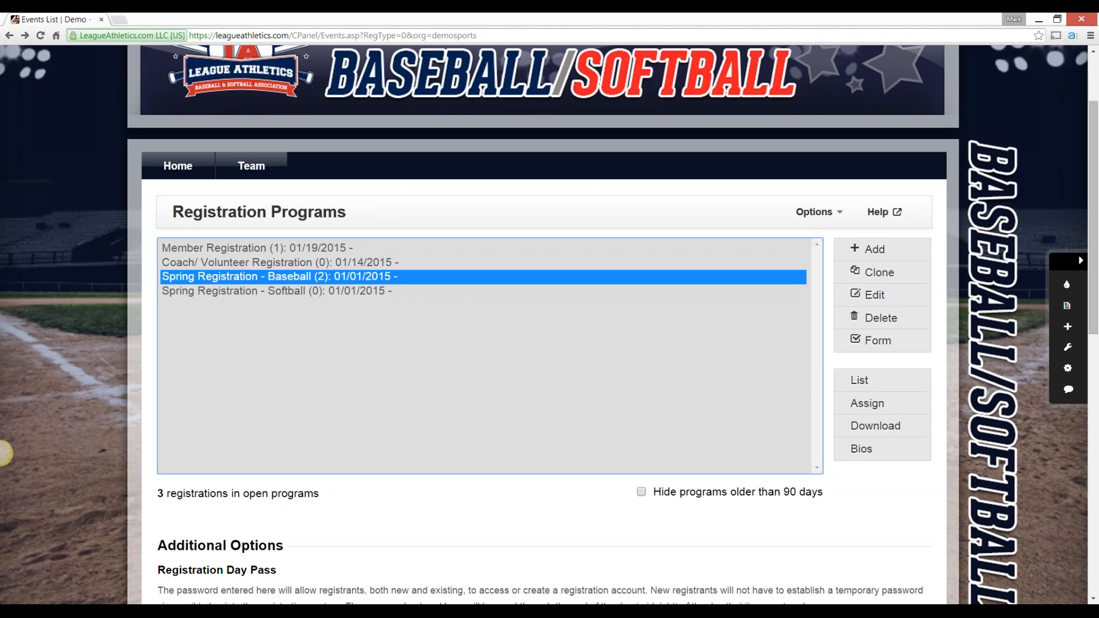
Open the unpaid Spring Registration - Baseball registrant's registration form, review its answers and cost section, and return to the registrant list
click(876, 380)
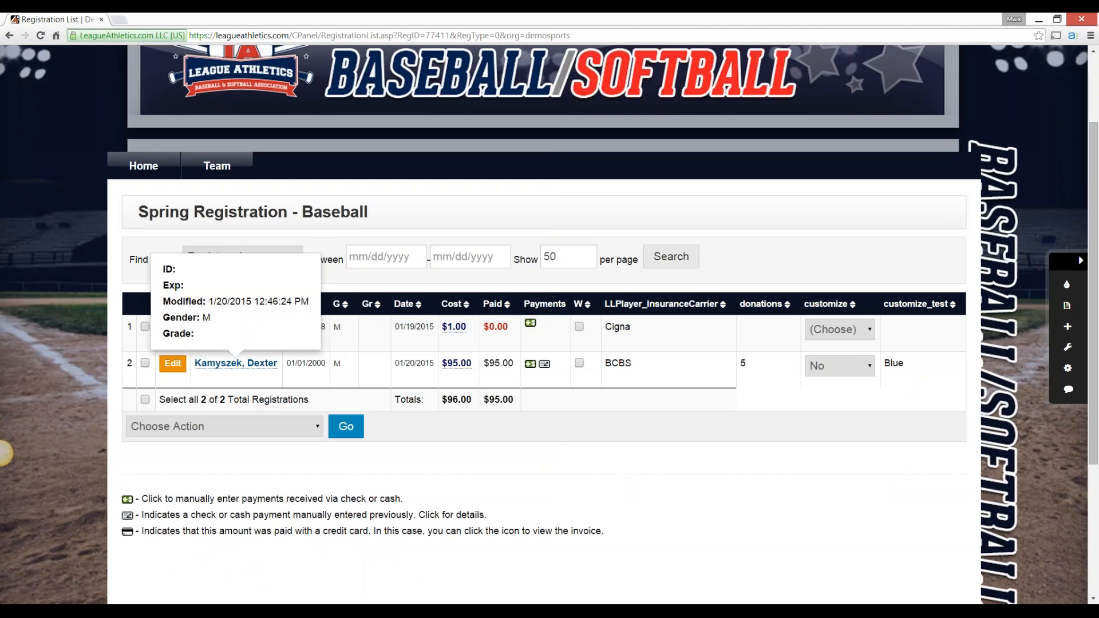
click(173, 327)
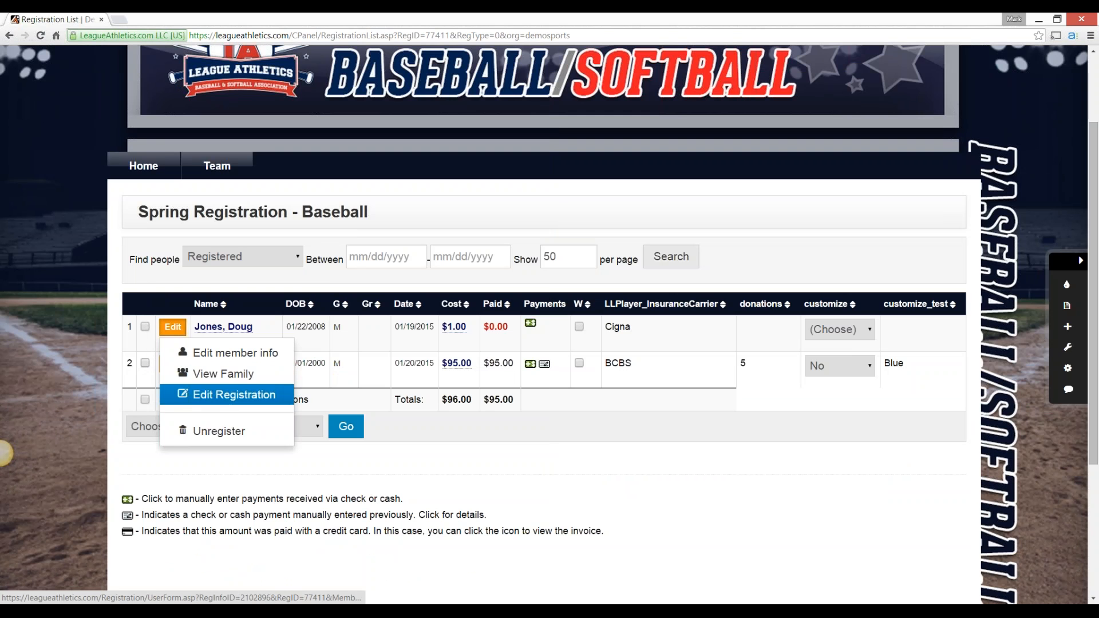
click(229, 395)
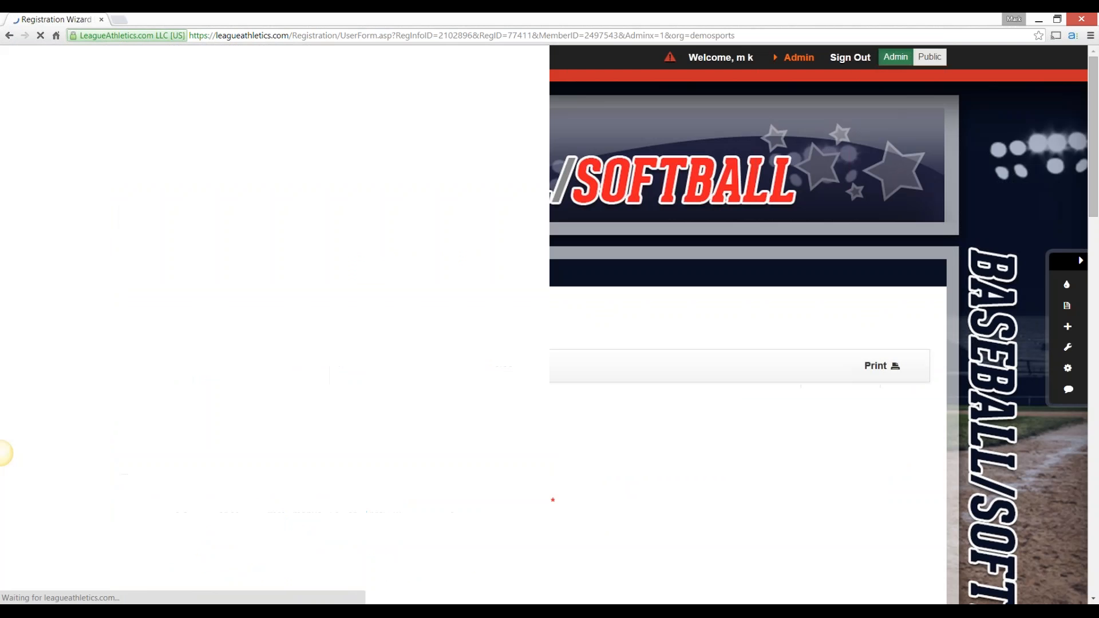
scroll(544, 343, down, 3)
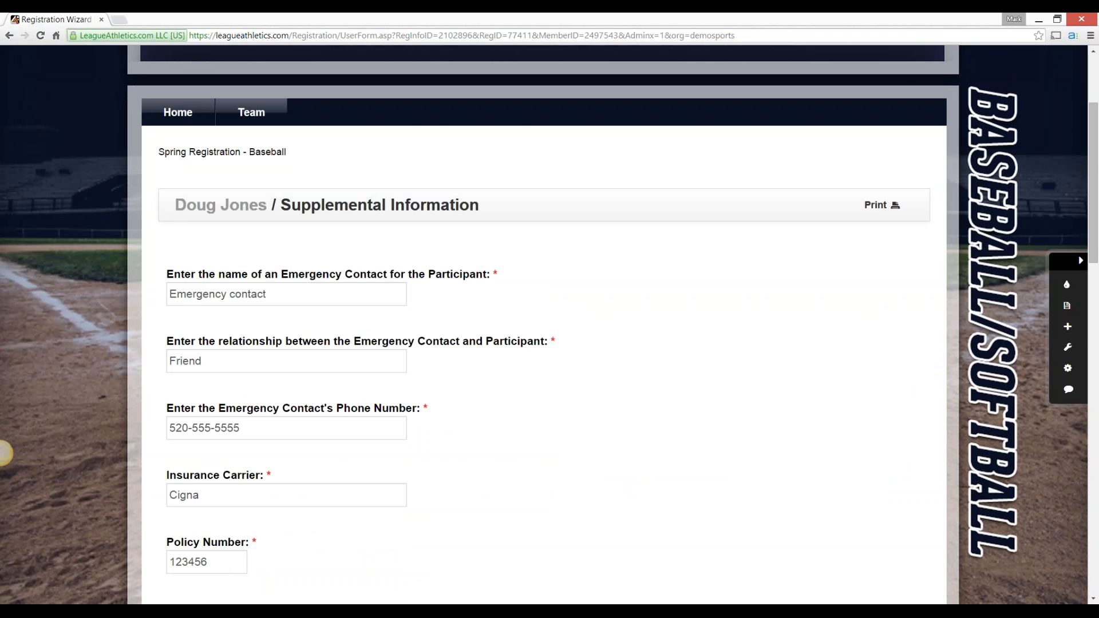
scroll(4, 454, down, 20)
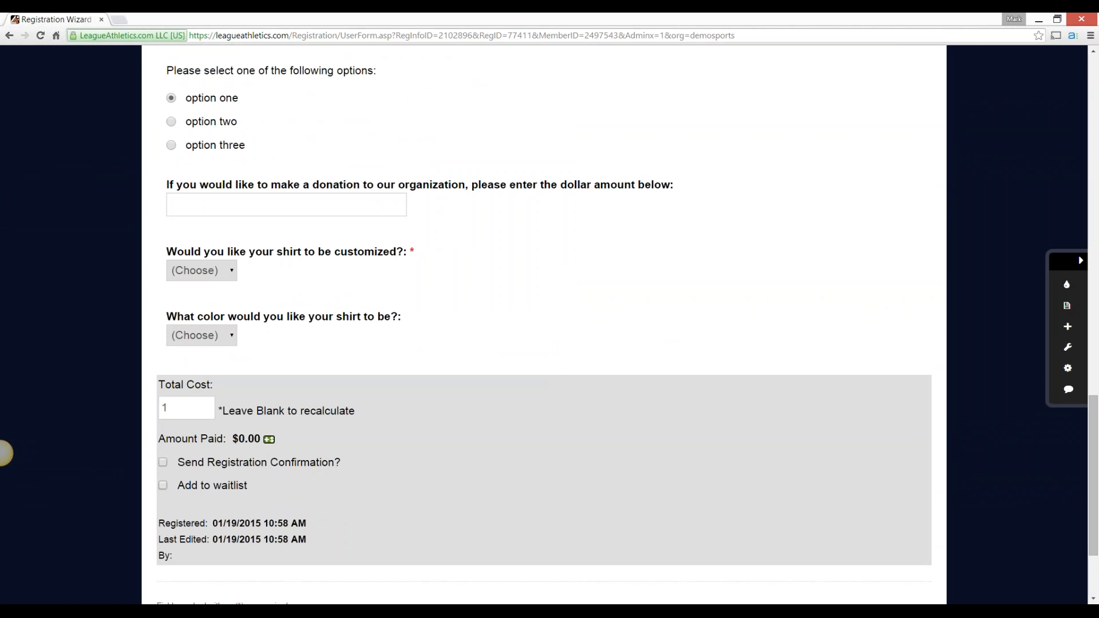
click(10, 36)
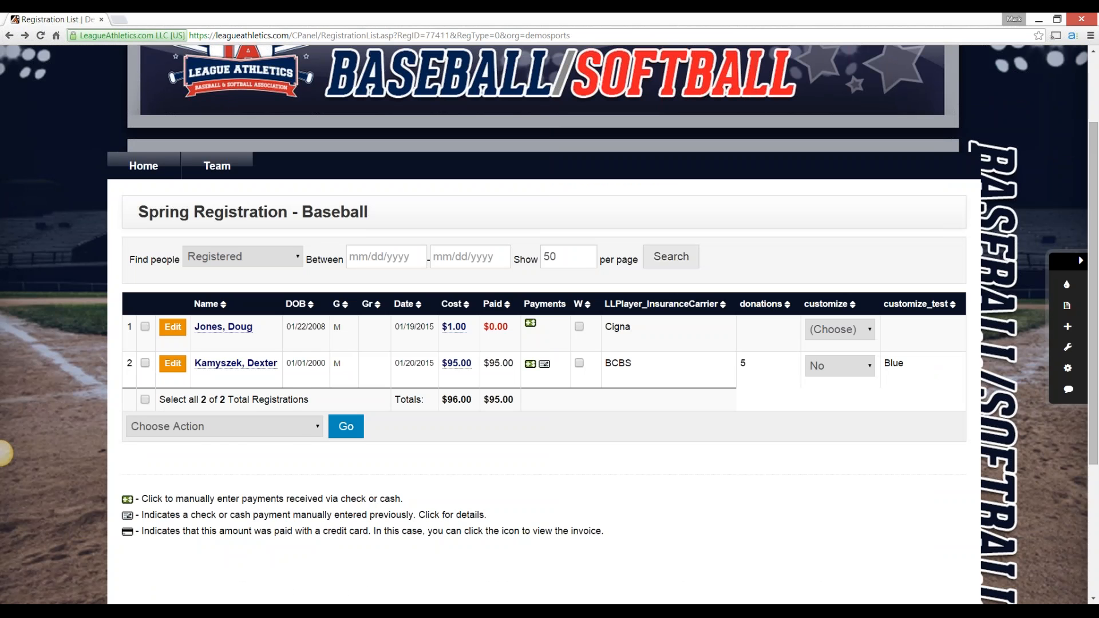
Open the unpaid registrant's member information, review the contact details, and return to the registrant list
click(173, 327)
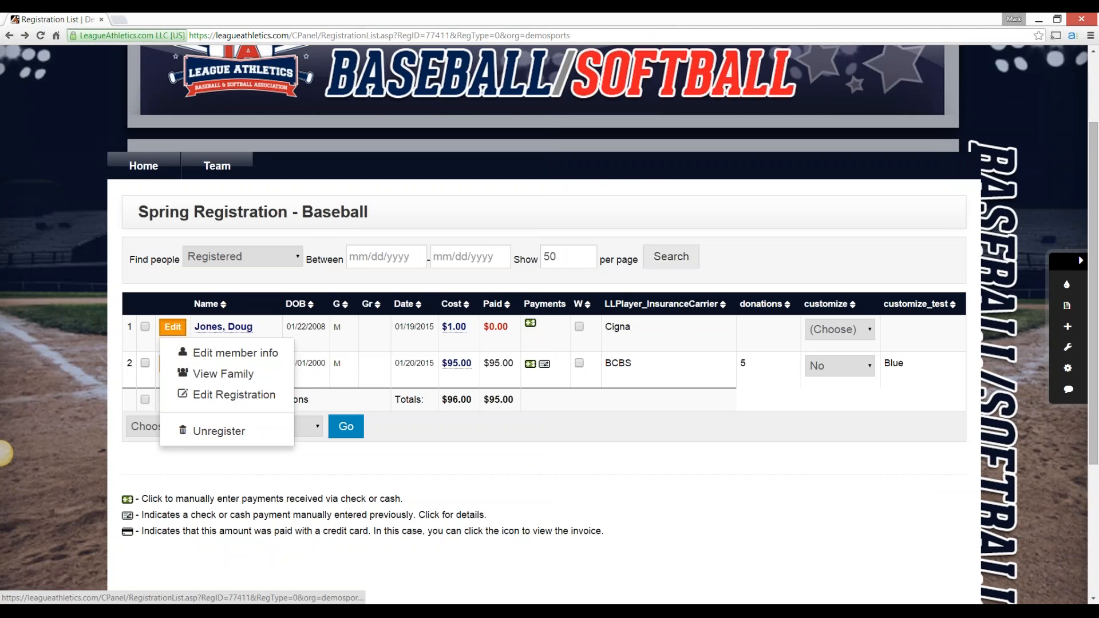
click(235, 352)
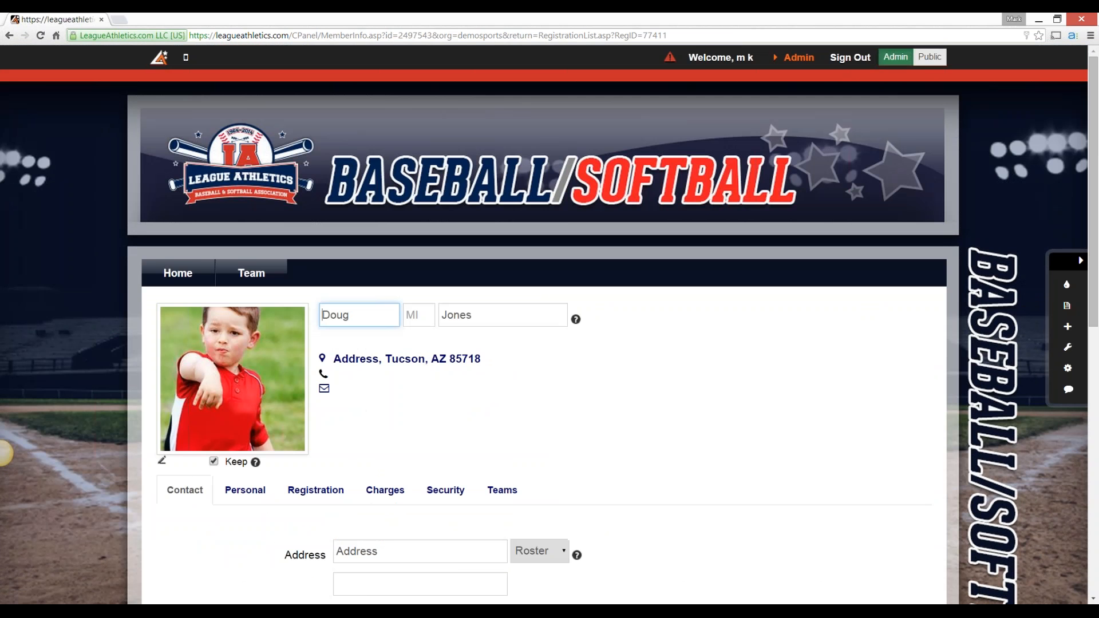
scroll(5, 452, down, 7)
scroll(5, 452, up, 5)
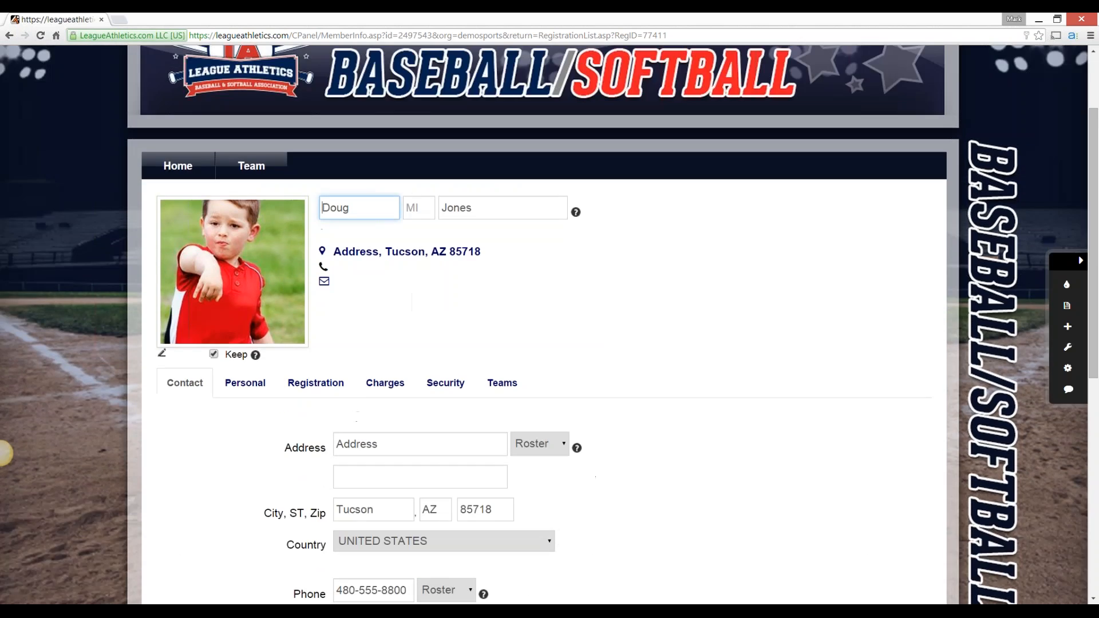
scroll(4, 452, up, 2)
key(alt+Left)
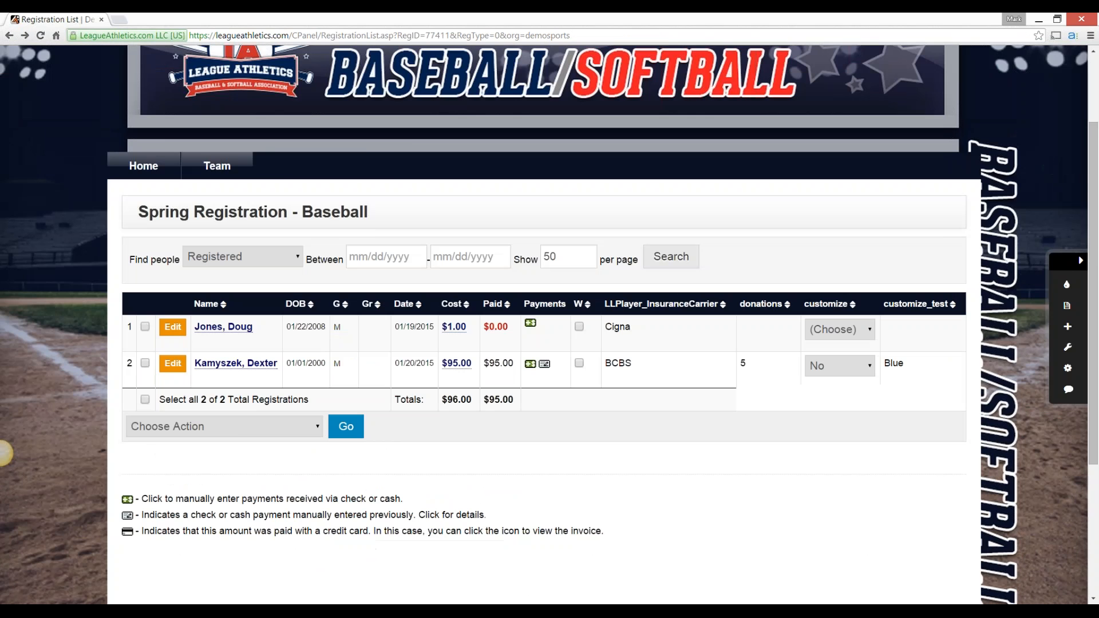
Search the member directory by the unpaid registrant's first name
scroll(5, 453, up, 2)
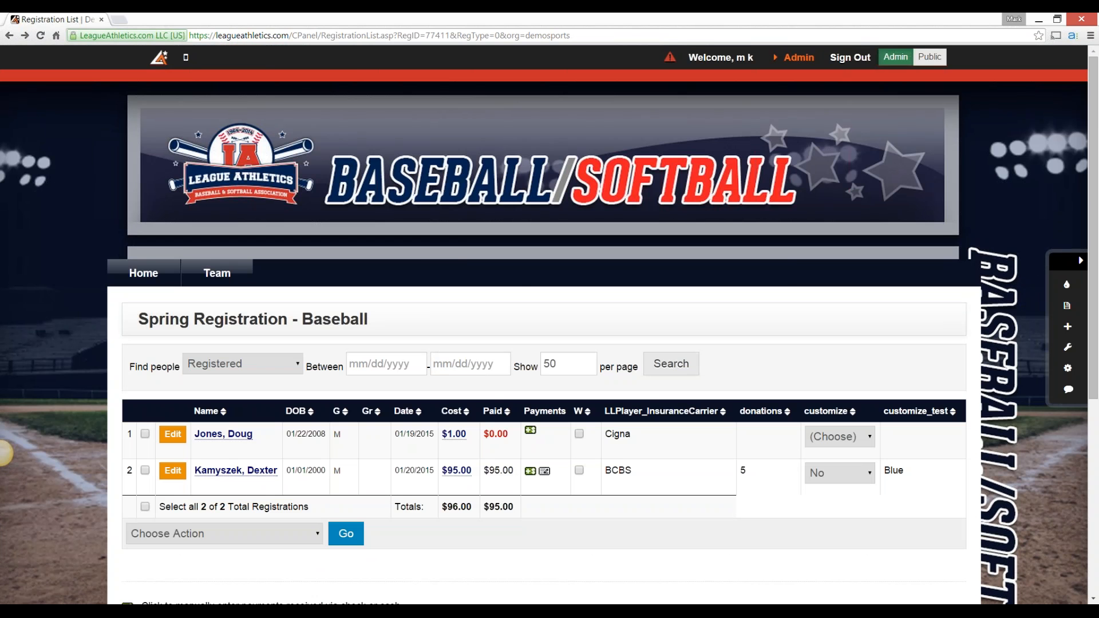
click(798, 58)
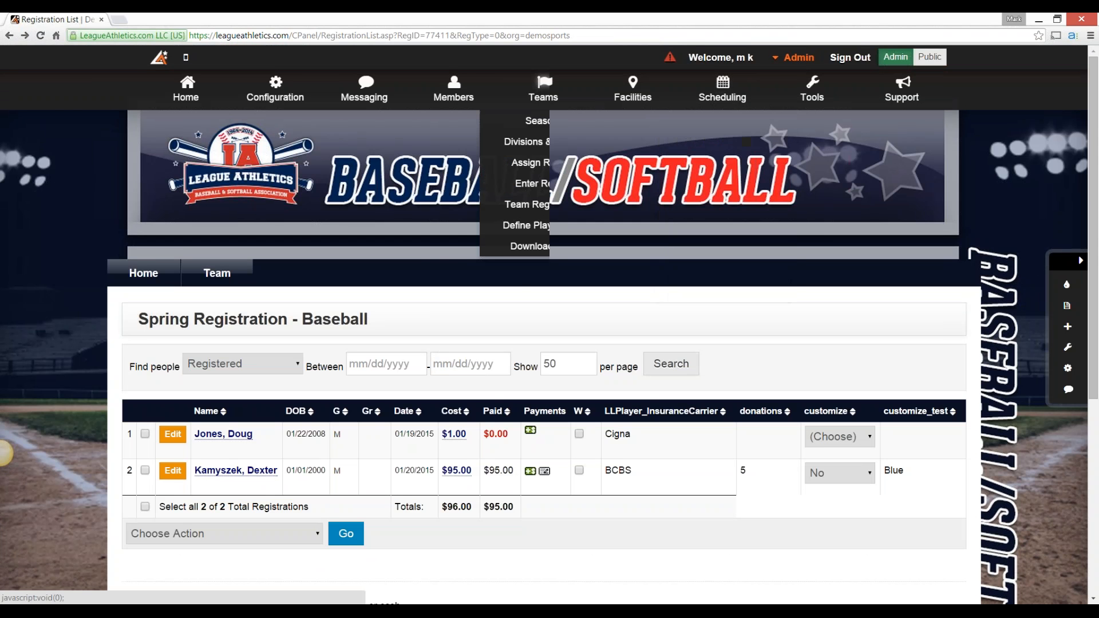
mouse_move(453, 92)
click(454, 163)
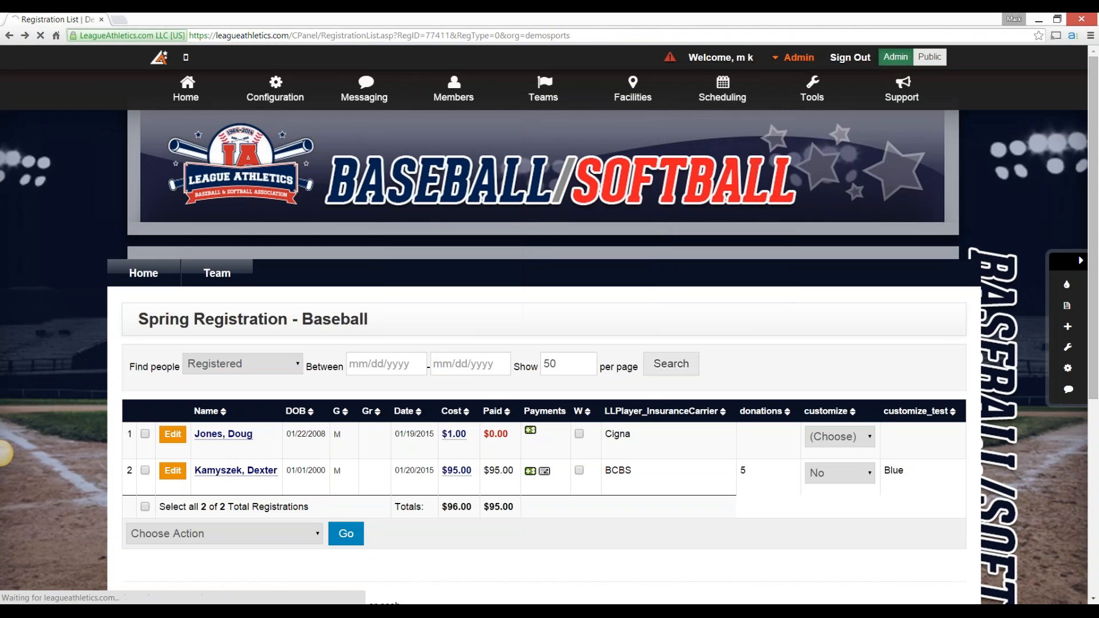
scroll(544, 355, down, 1)
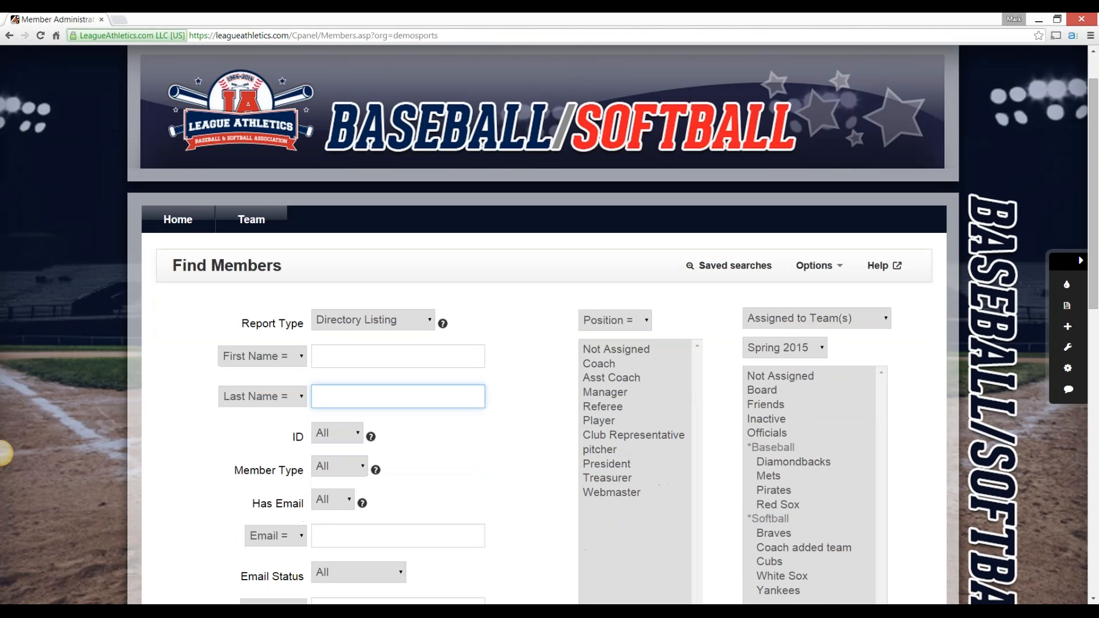
key(shift+Tab)
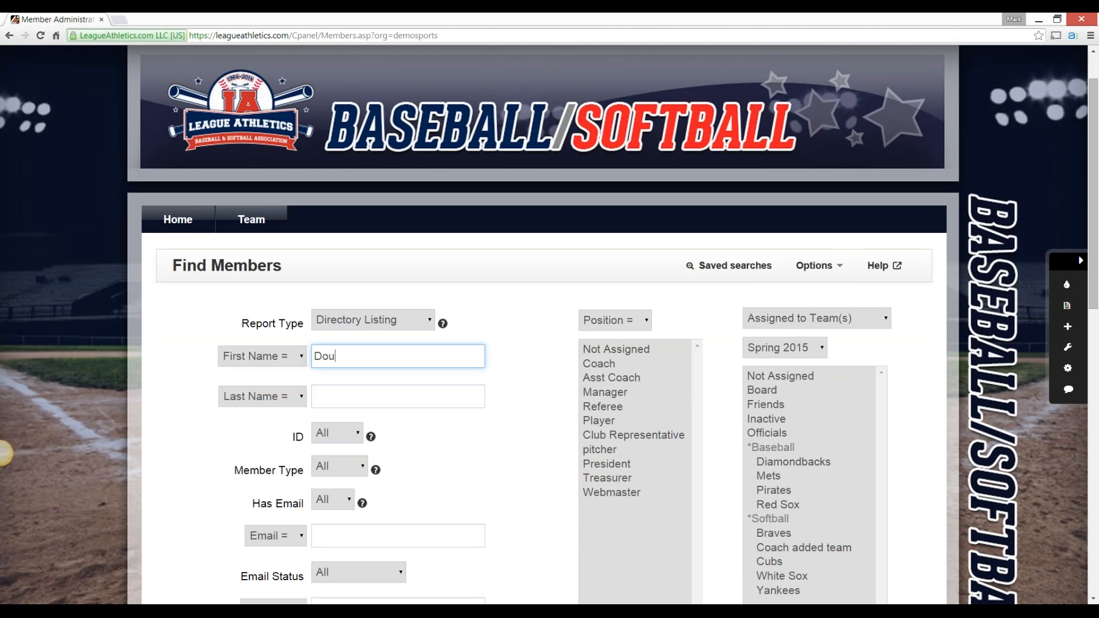
text(Doug)
key(Return)
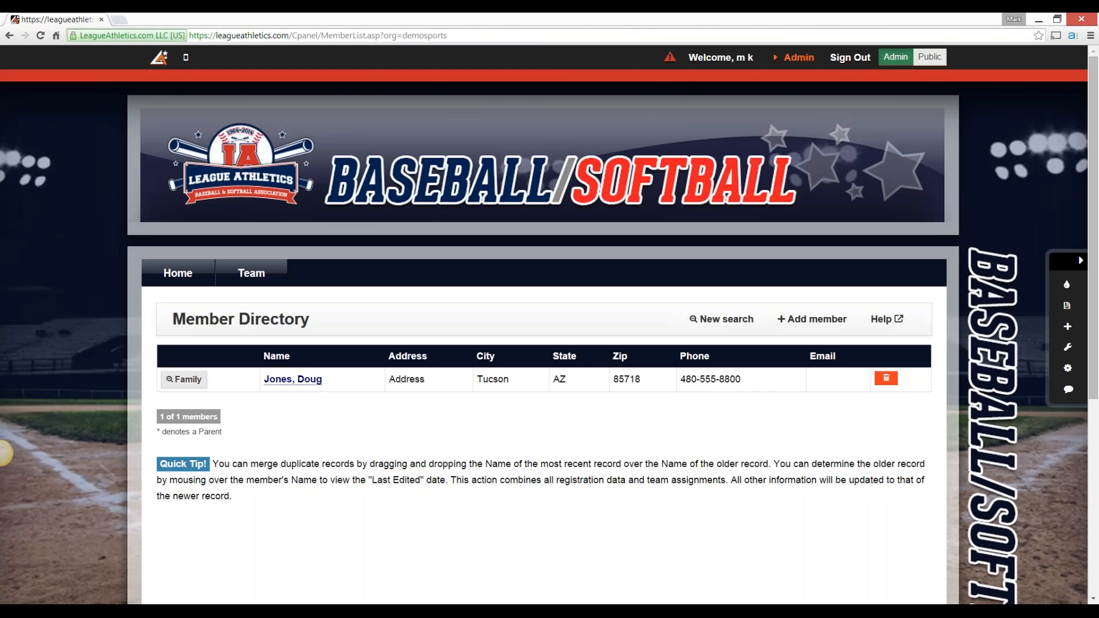
Open the found member's record and select Spring Registration - Baseball among the current registrations
click(293, 379)
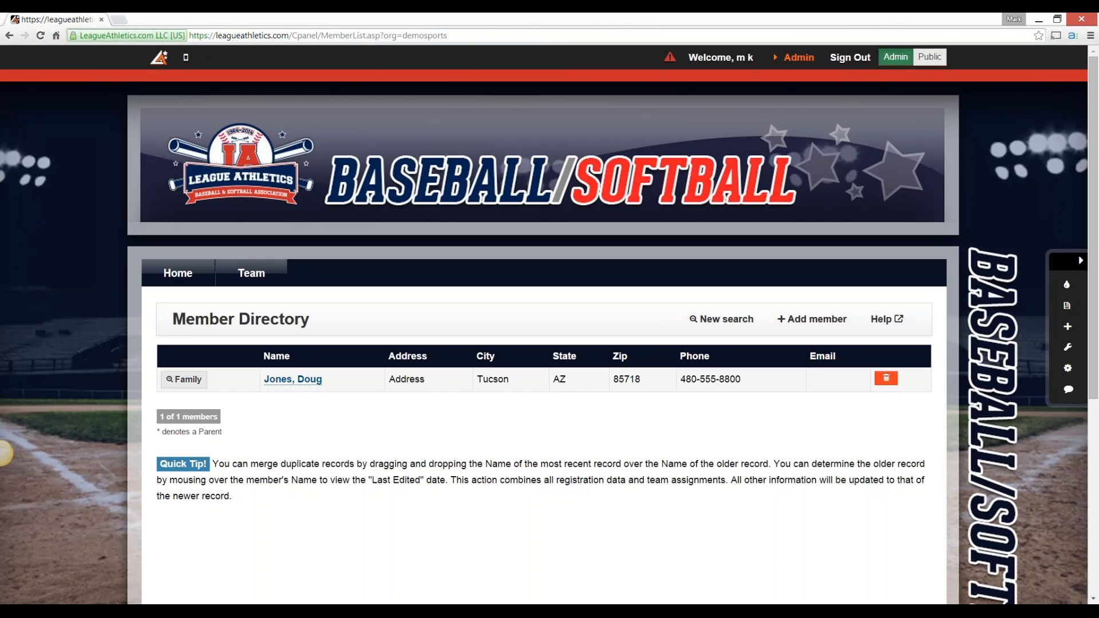
scroll(544, 325, down, 3)
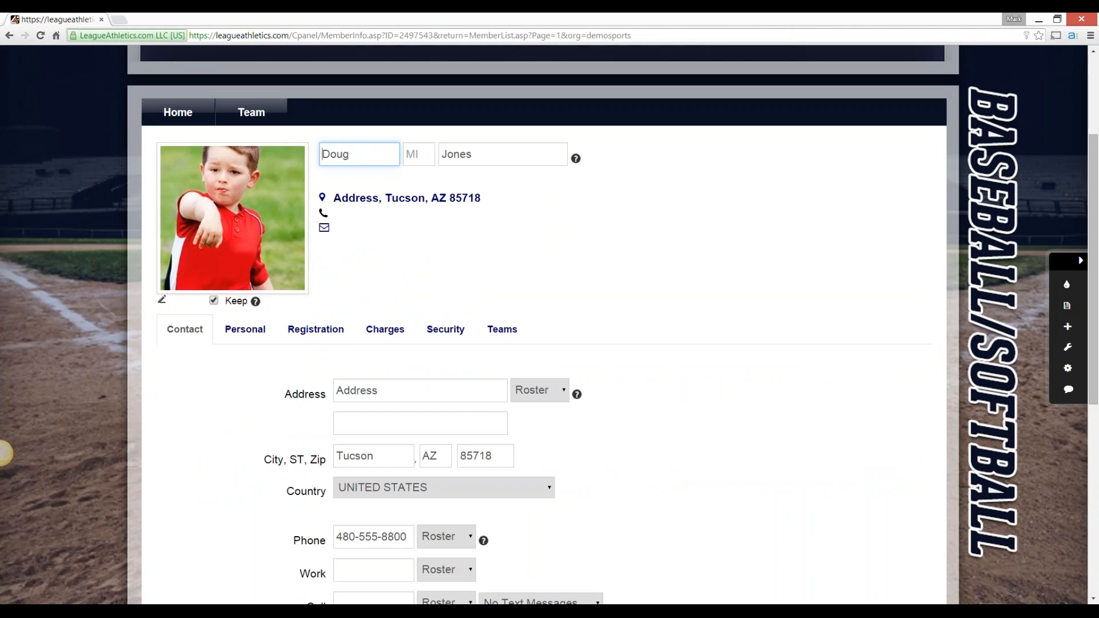
click(316, 329)
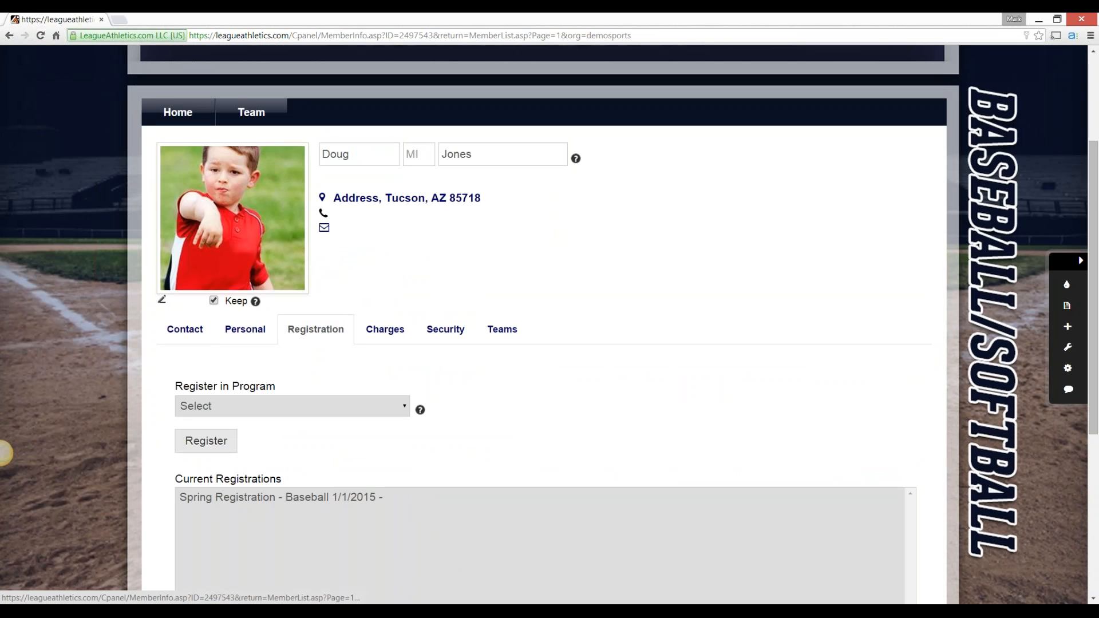
scroll(544, 325, down, 1)
click(281, 440)
scroll(544, 325, down, 1)
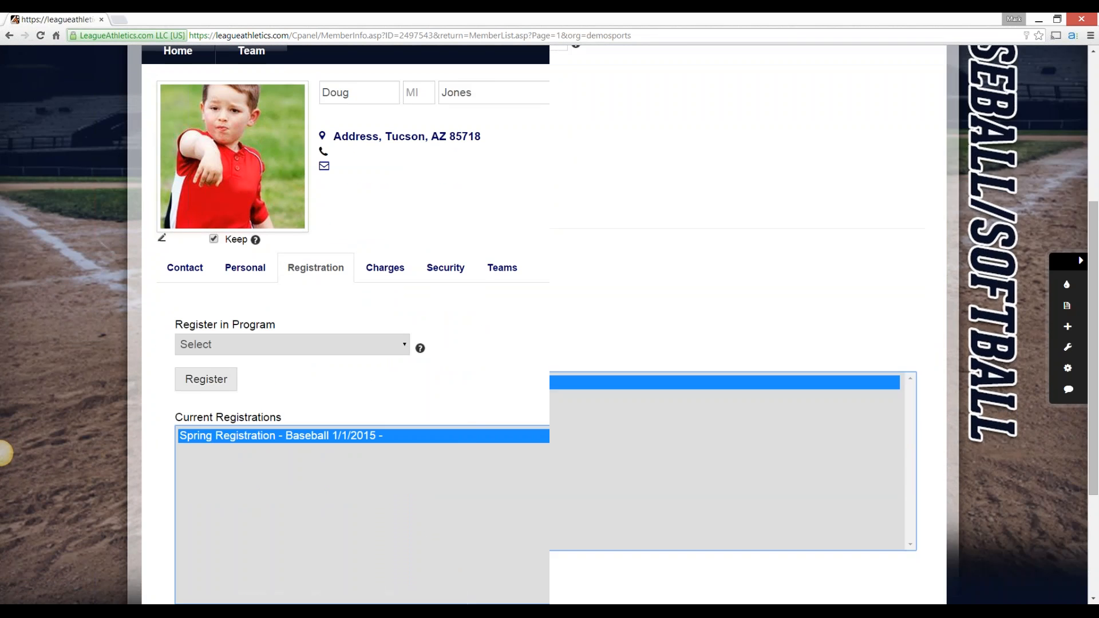
Open the selected registration for editing, review its supplemental information down to the shirt question, and close the form window
scroll(544, 324, down, 2)
click(198, 481)
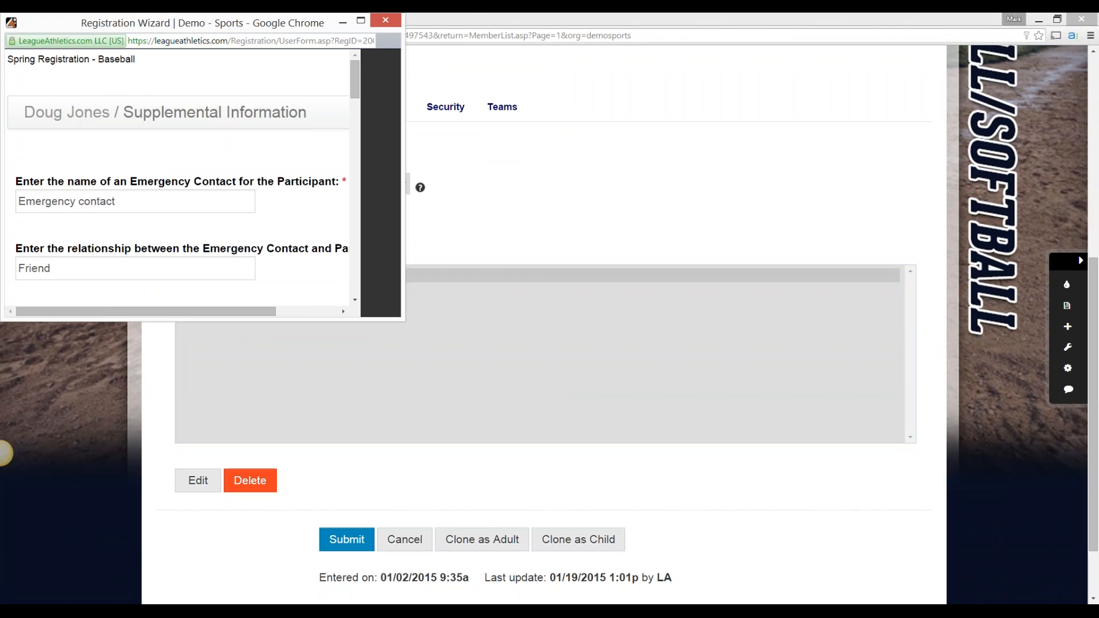
scroll(240, 183, down, 6)
scroll(240, 183, down, 7)
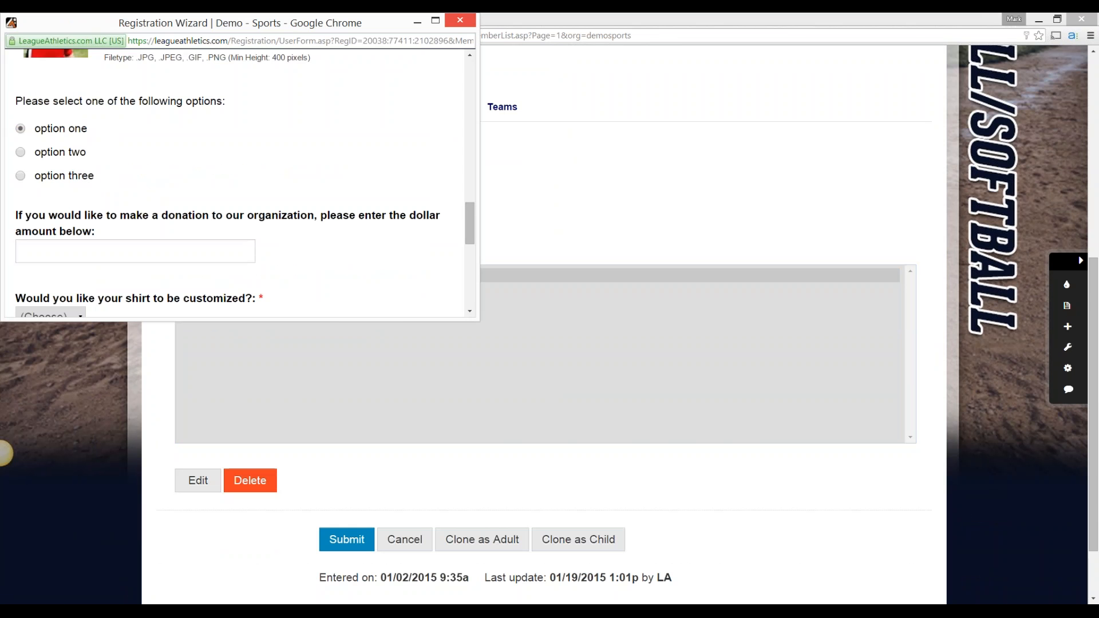
click(460, 20)
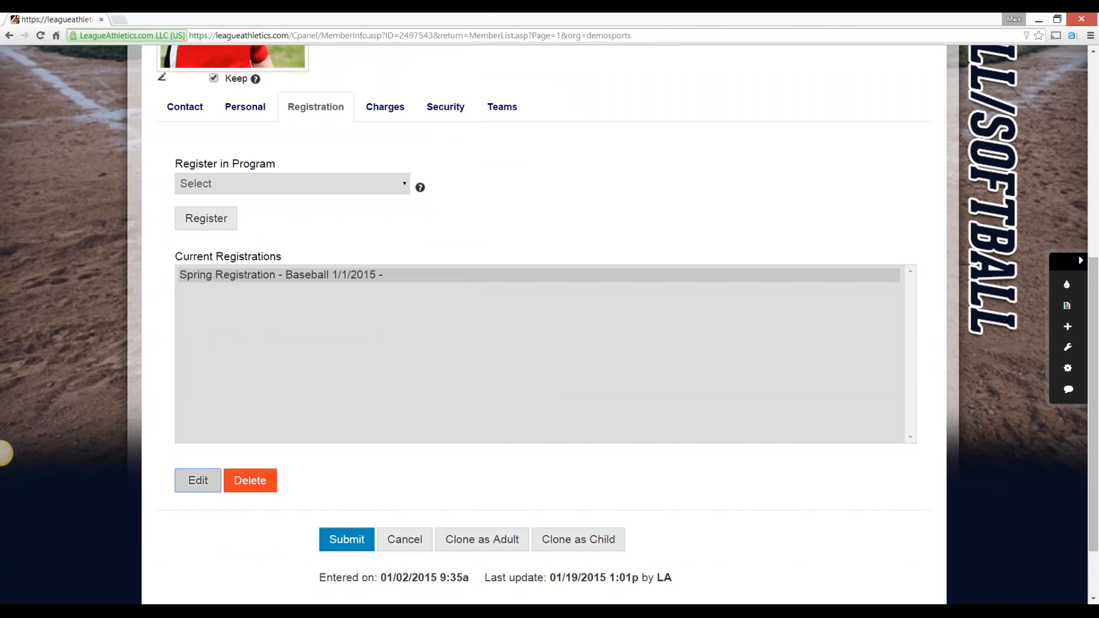
Go to the site's home page, view the online registration page through Register Now, and return to the home page
scroll(5, 452, up, 7)
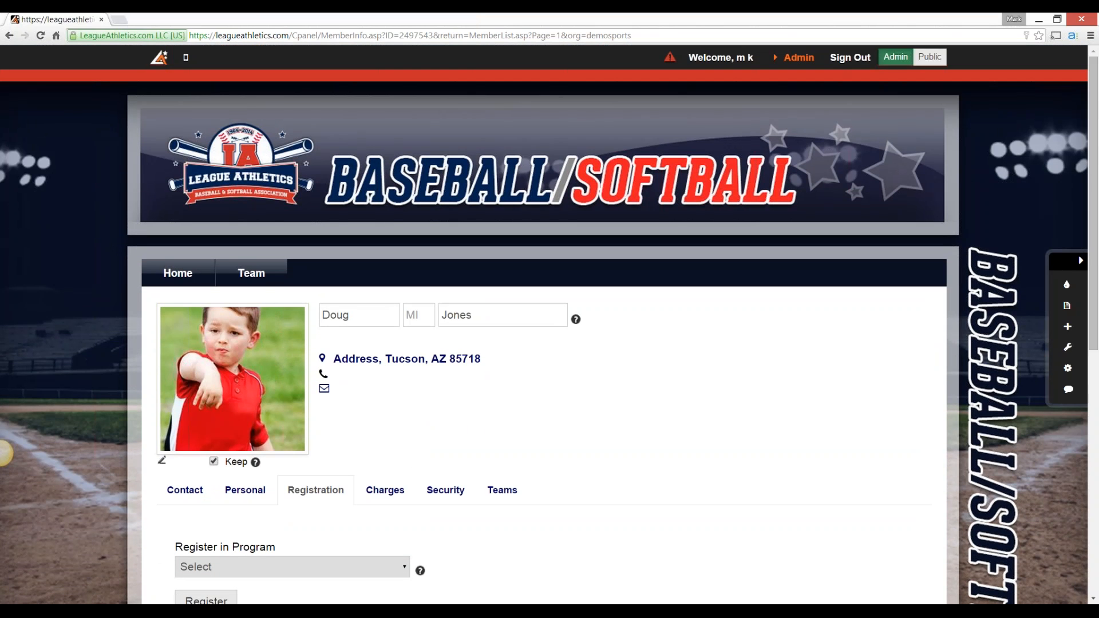
click(178, 273)
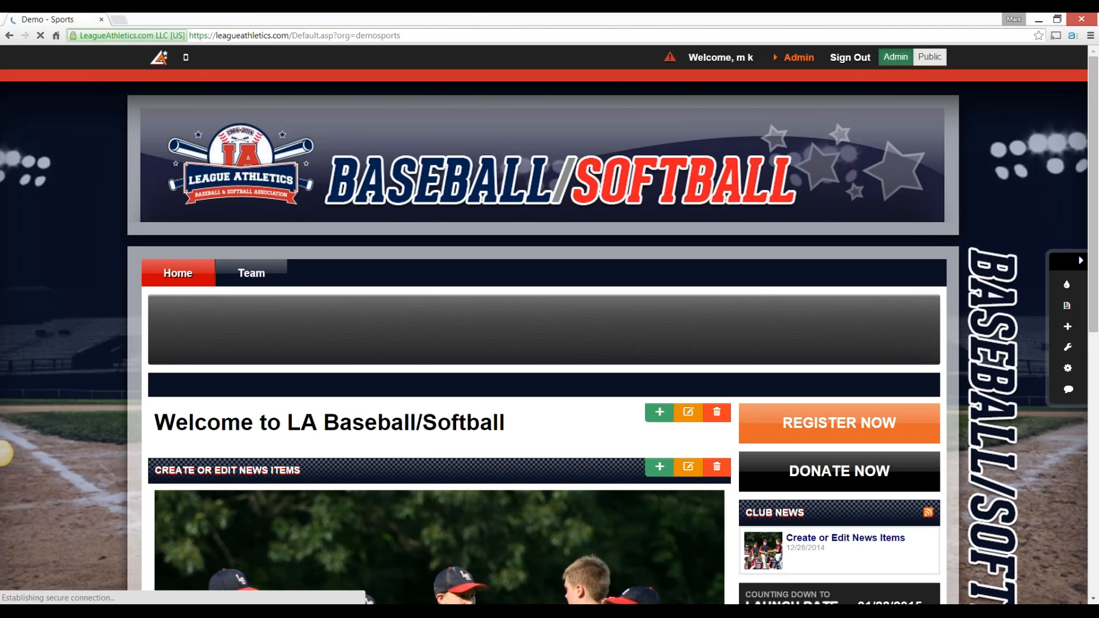
scroll(2, 453, down, 2)
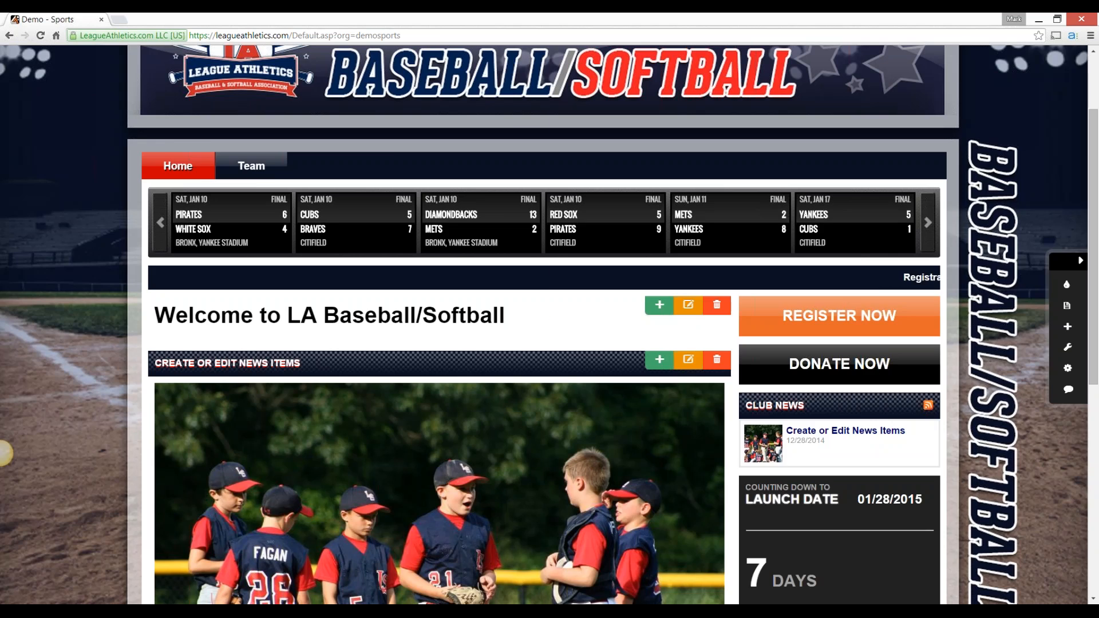
scroll(1, 453, up, 2)
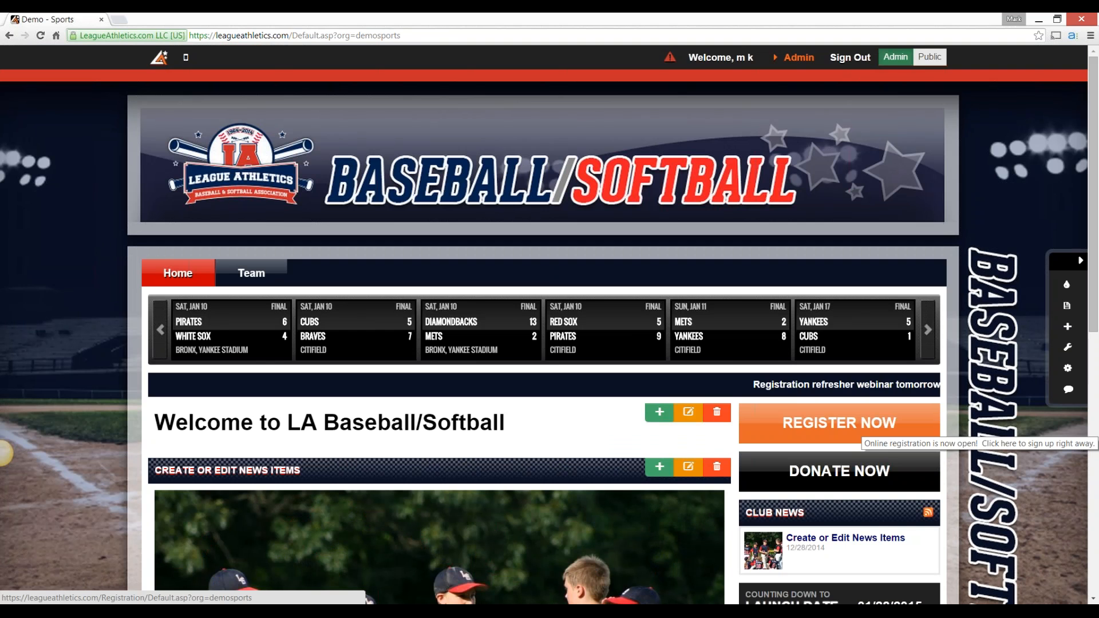
click(862, 429)
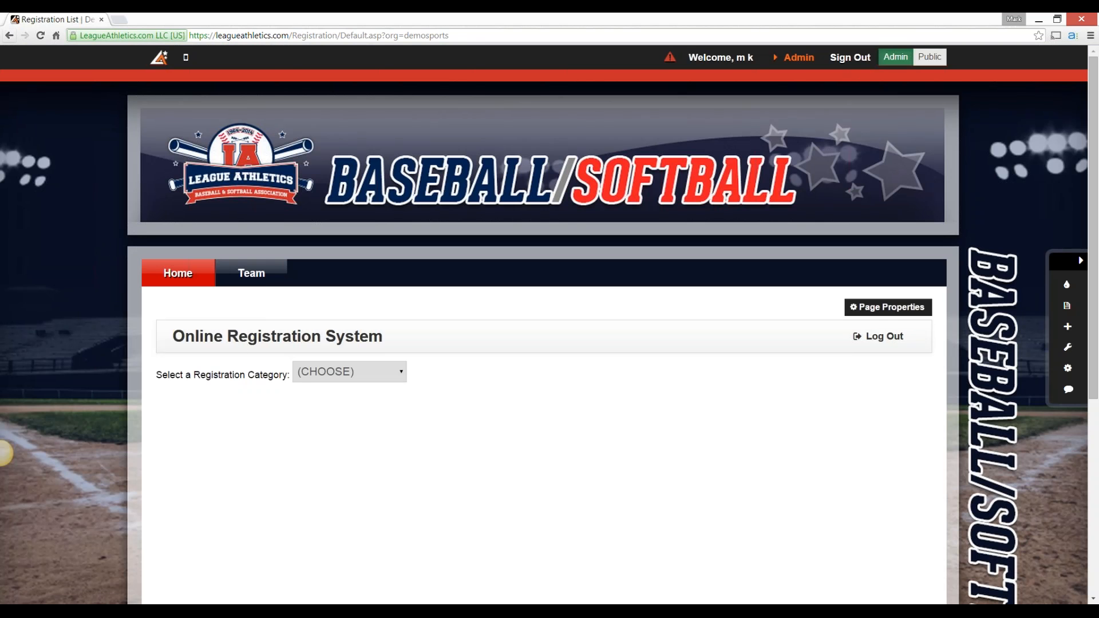
click(9, 35)
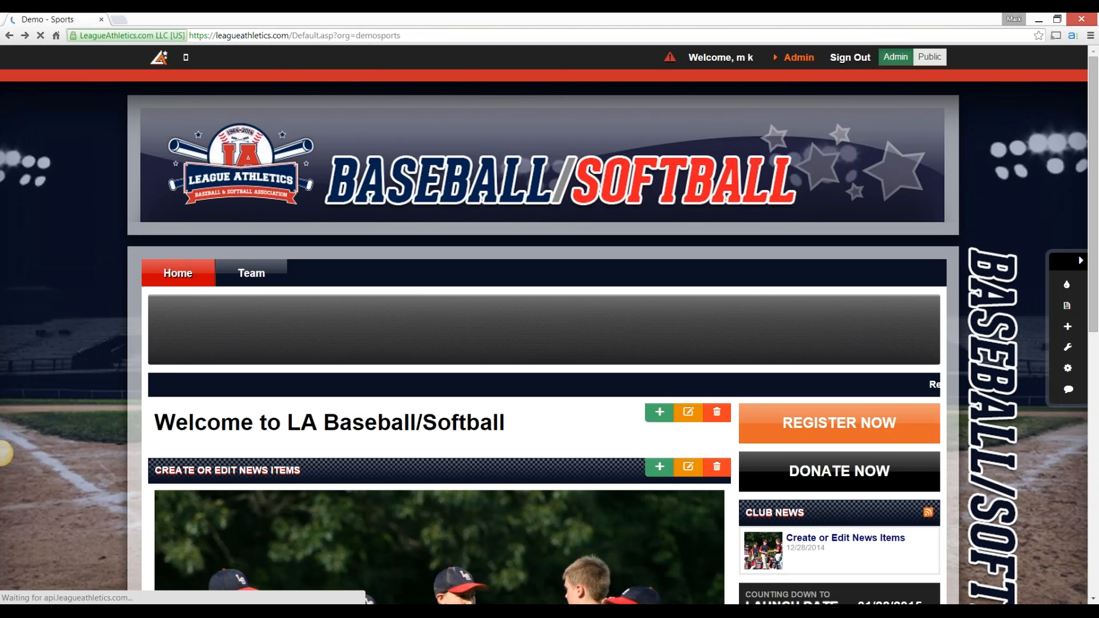
Open the home page widgets configuration and select Register Now among the selected right-column widgets
mouse_move(1067, 325)
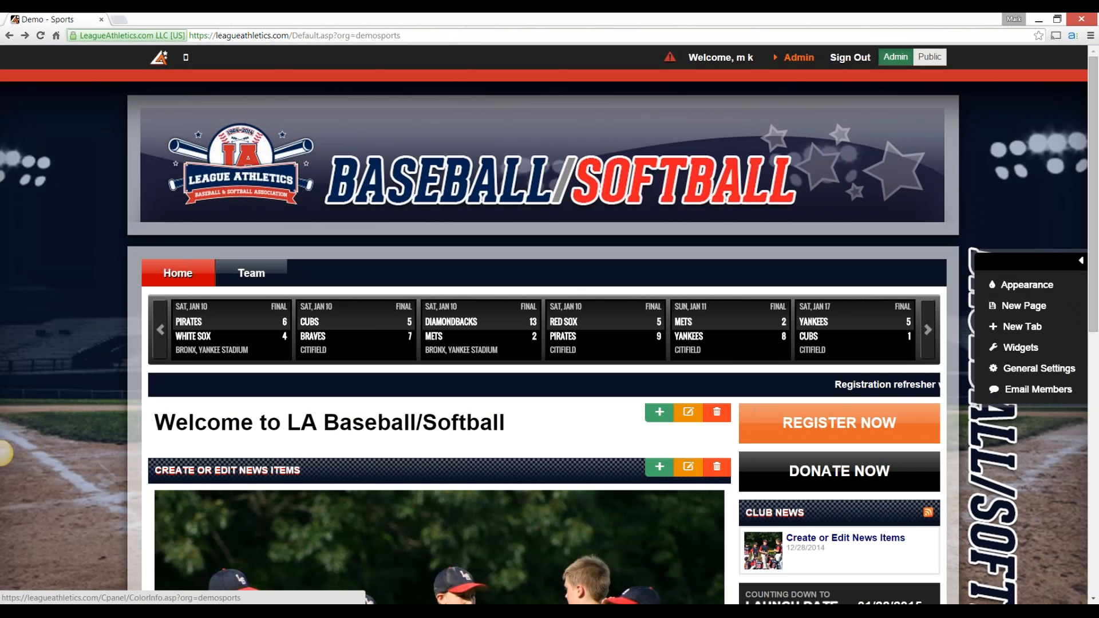
mouse_move(1068, 306)
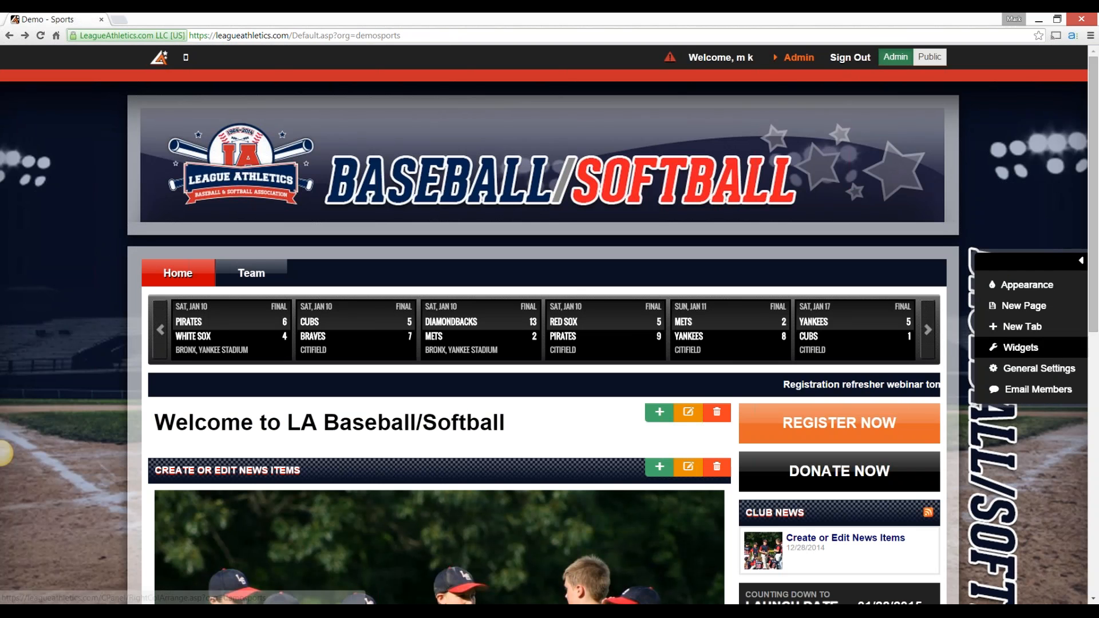
click(1054, 347)
scroll(420, 575, down, 3)
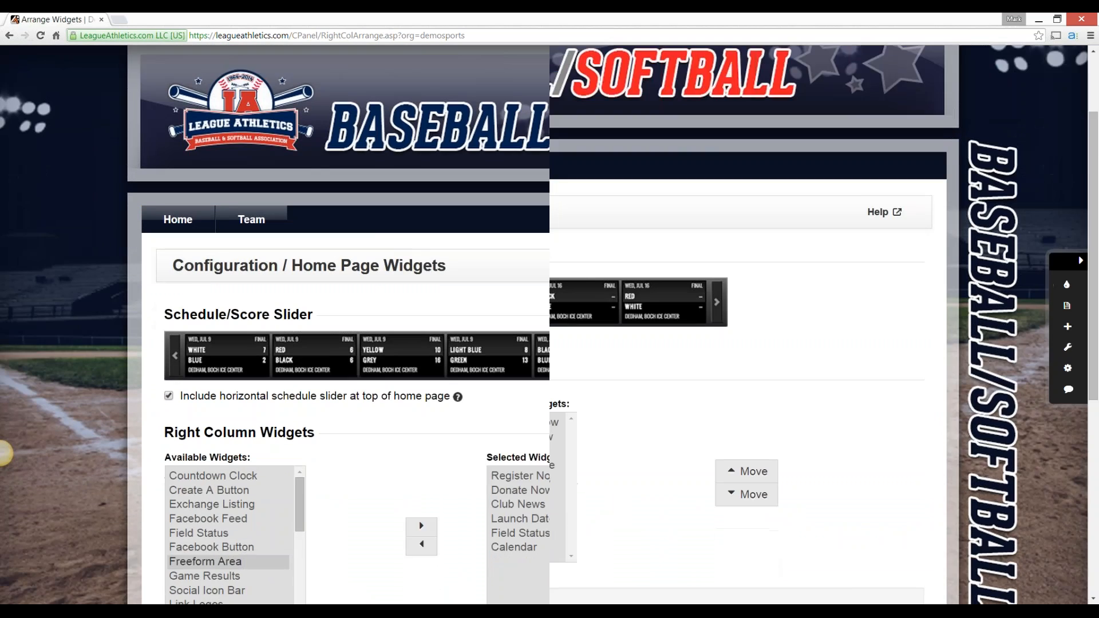
click(525, 369)
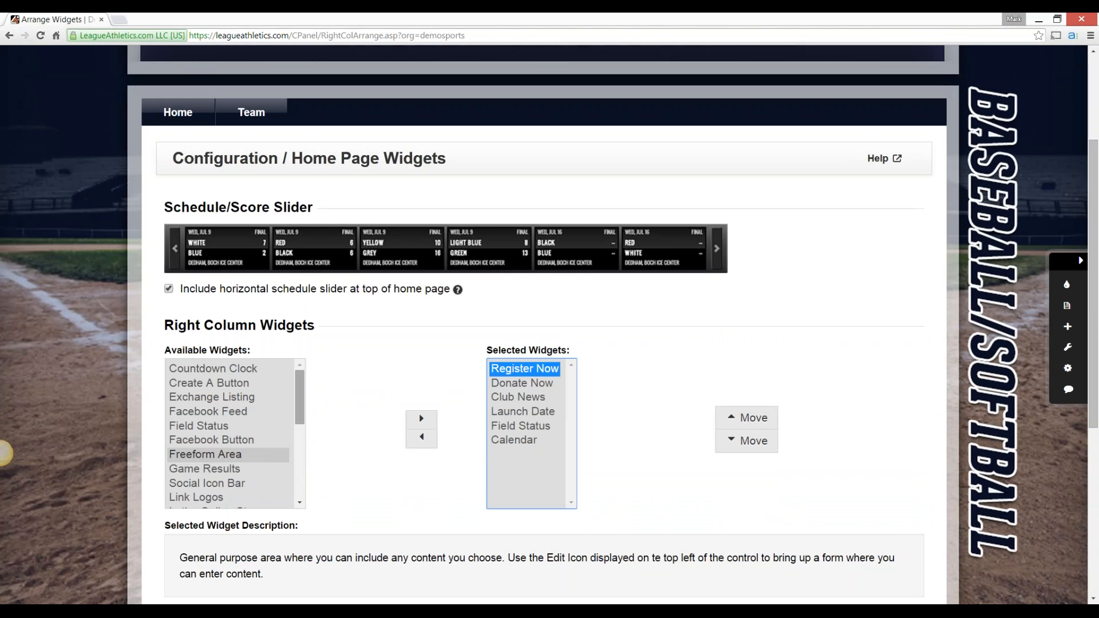
Add the Register Now button widget to the right-column widgets, remove it again, and return to the home page
drag(300, 397, 299, 438)
click(220, 445)
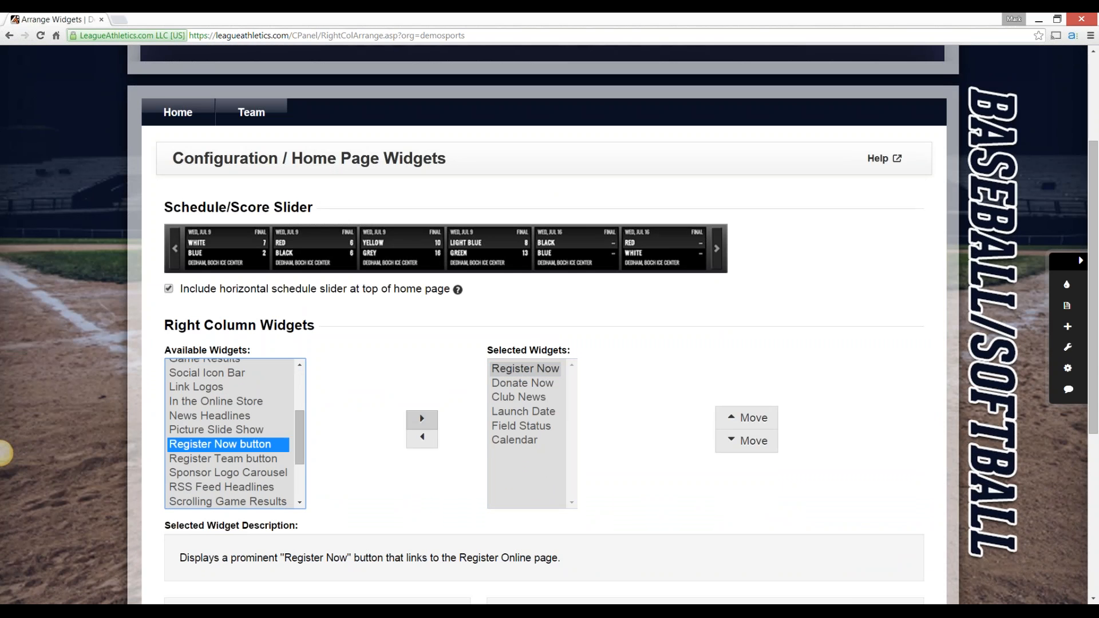
click(420, 413)
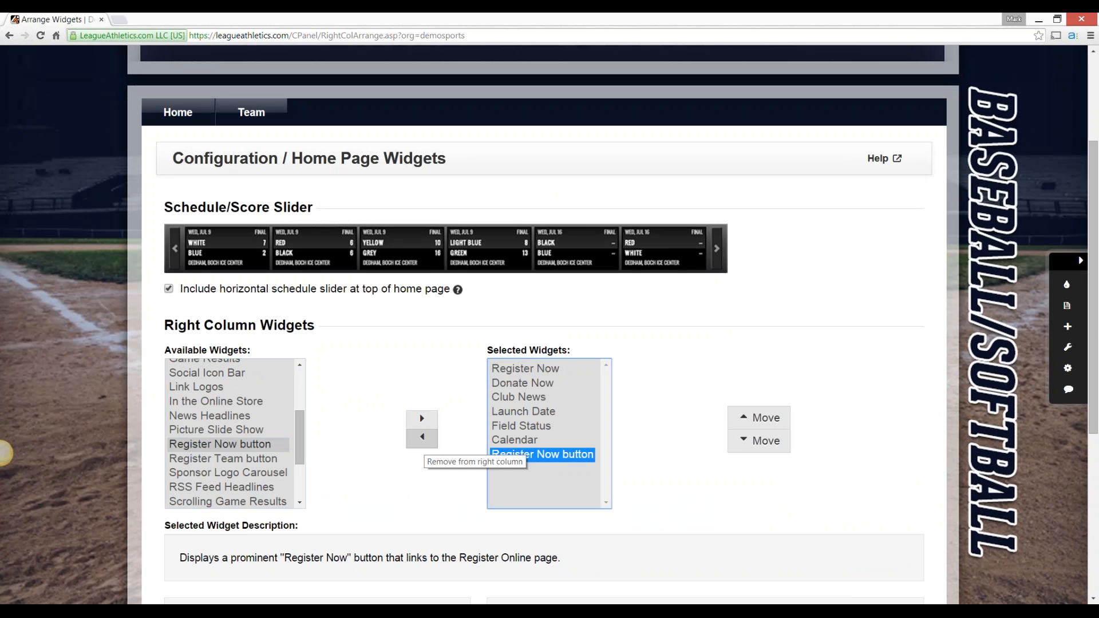
click(424, 441)
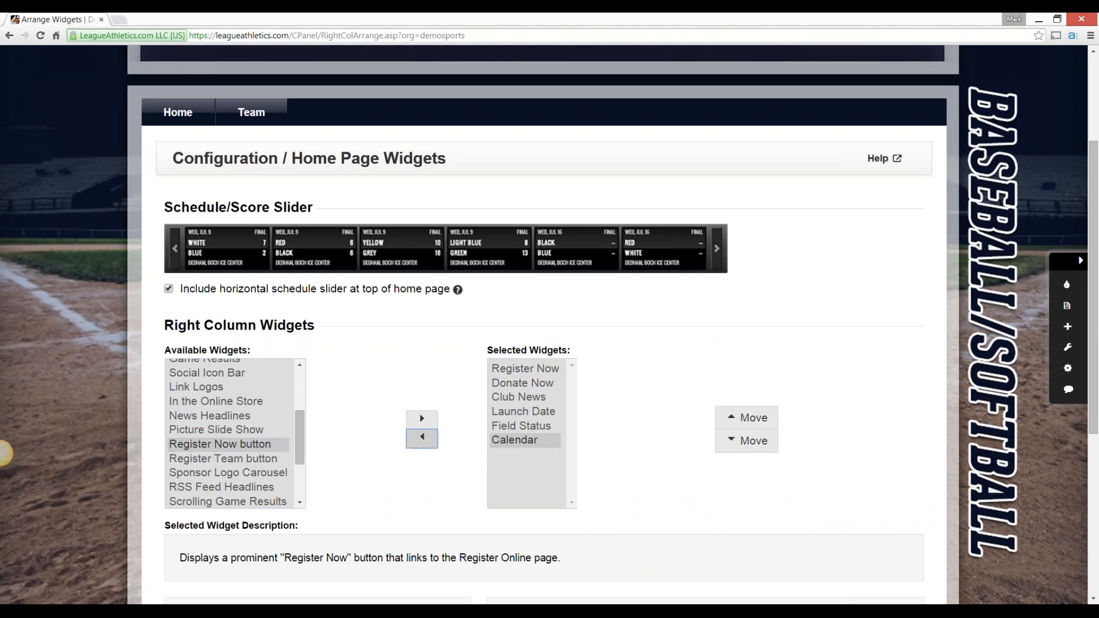
scroll(420, 413, up, 3)
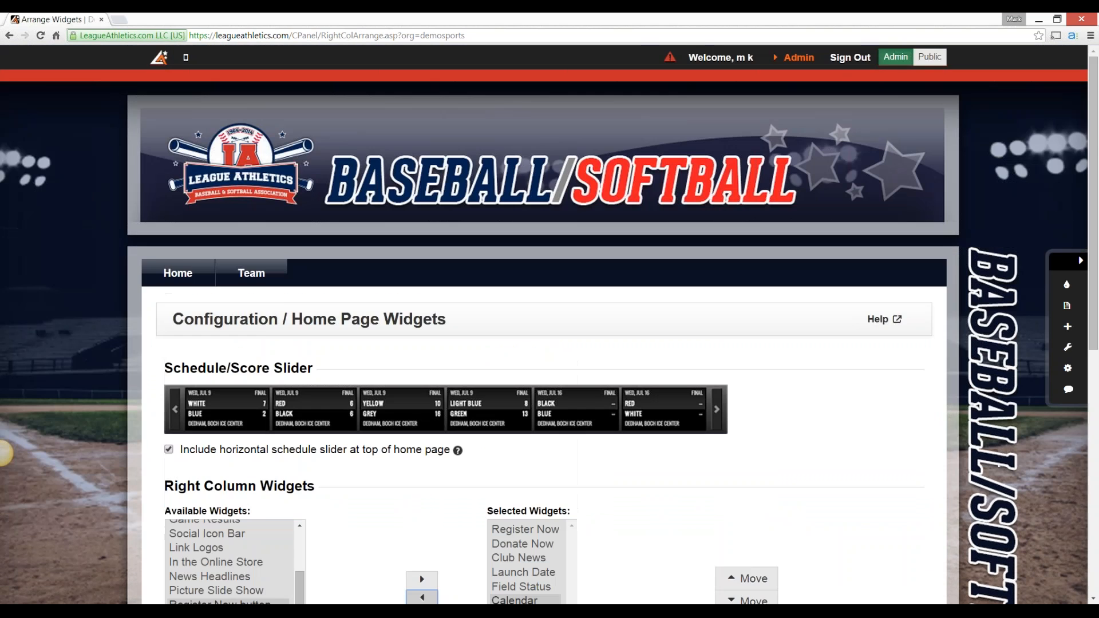
click(179, 273)
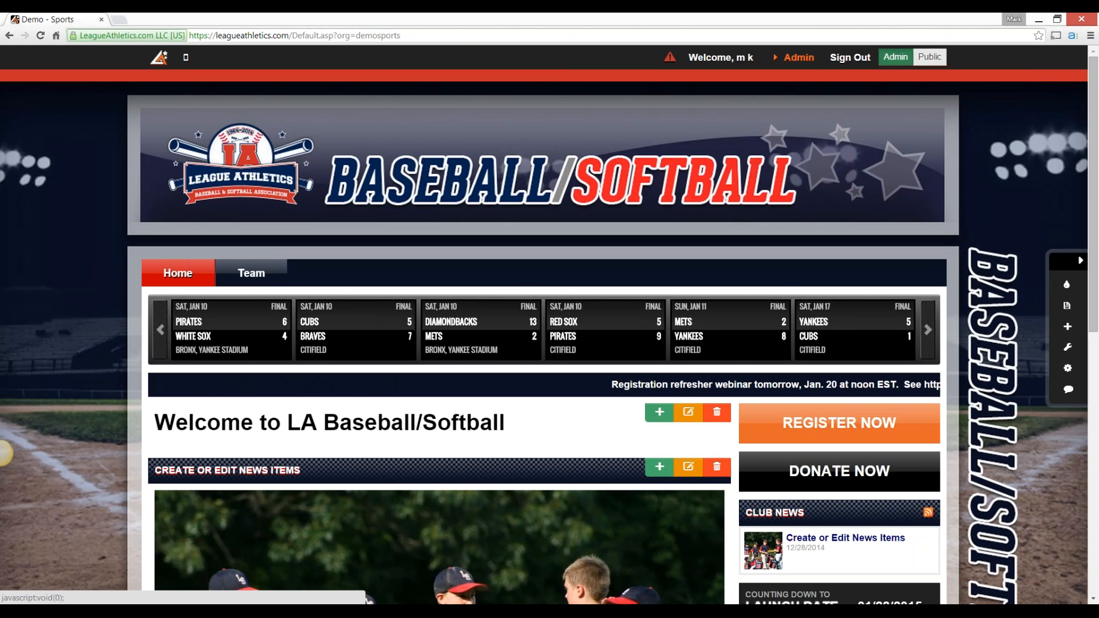
Open the bio sheet template of Spring Registration - Baseball from the registration programs and review its member, guardian and question fields
click(798, 58)
mouse_move(454, 89)
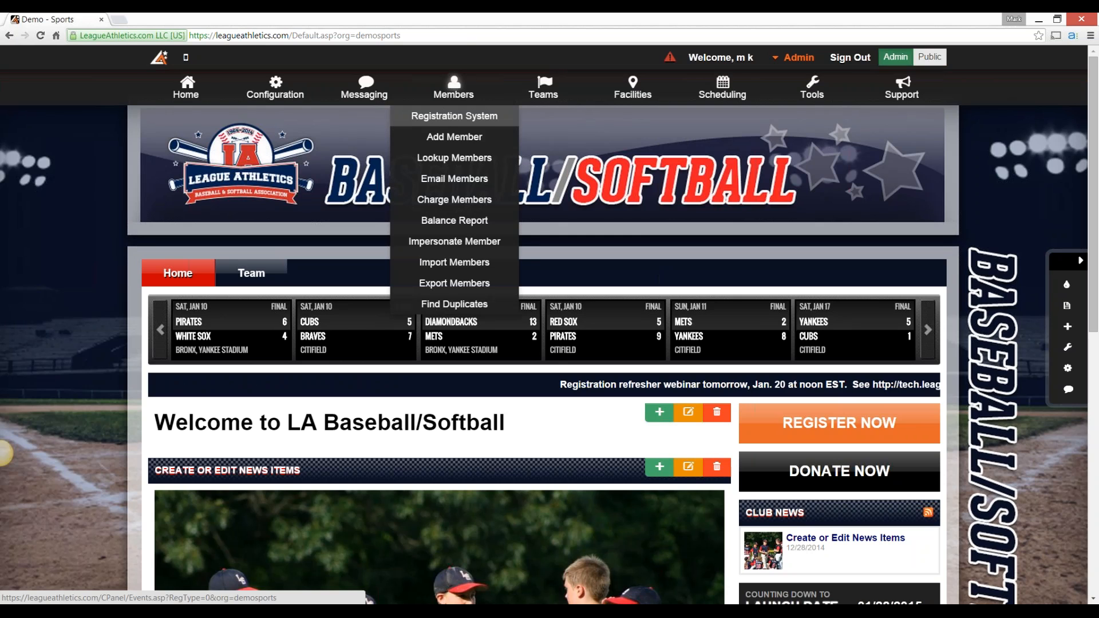
click(455, 115)
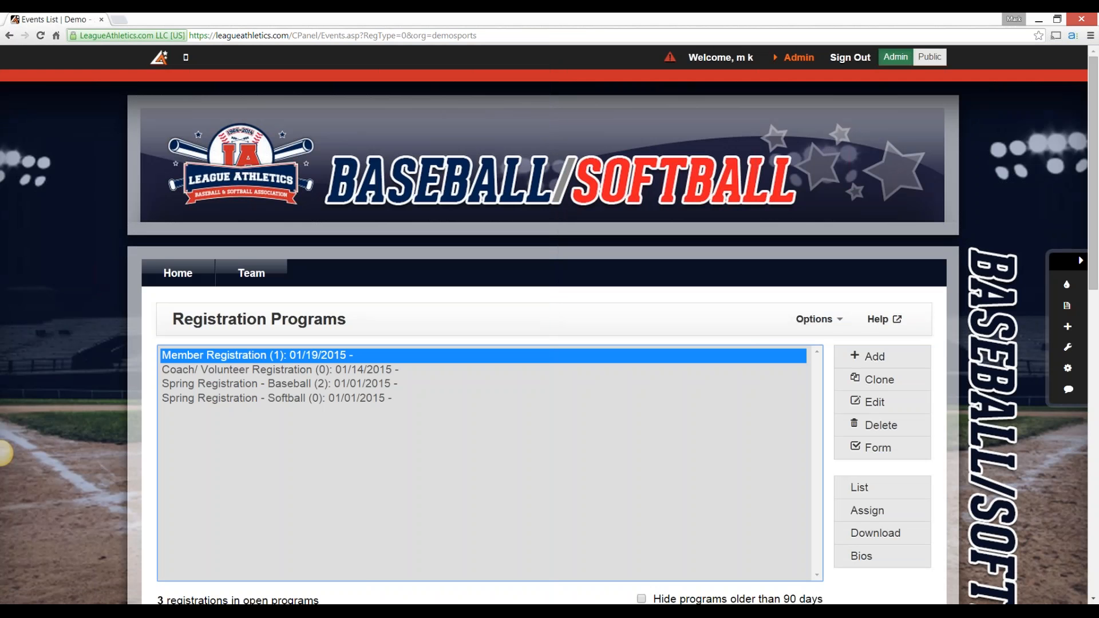
click(343, 384)
scroll(865, 504, down, 2)
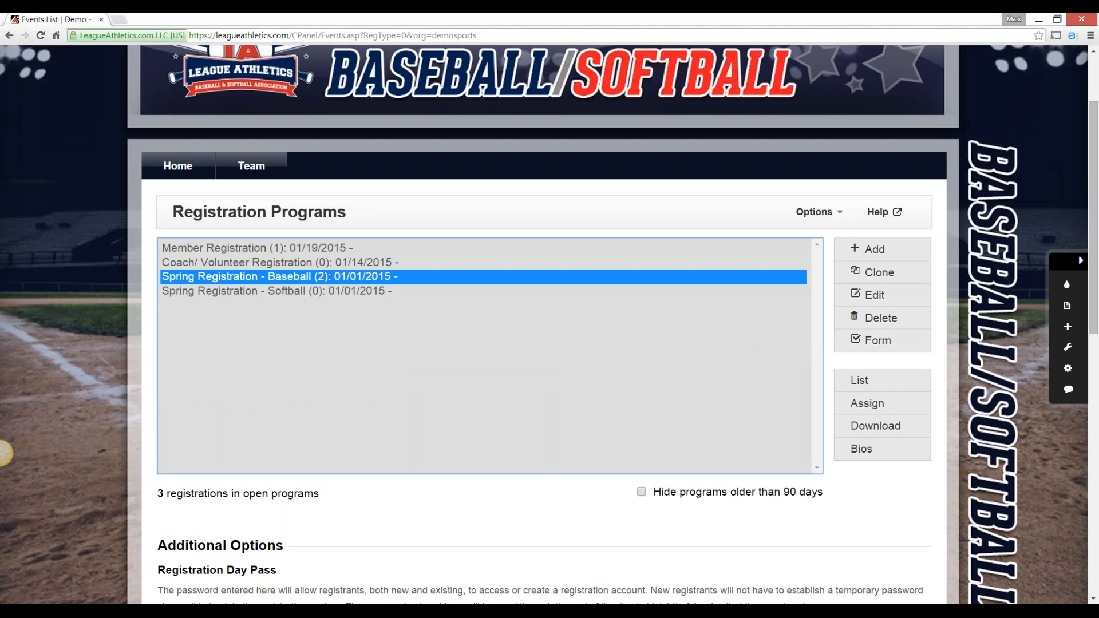
click(865, 449)
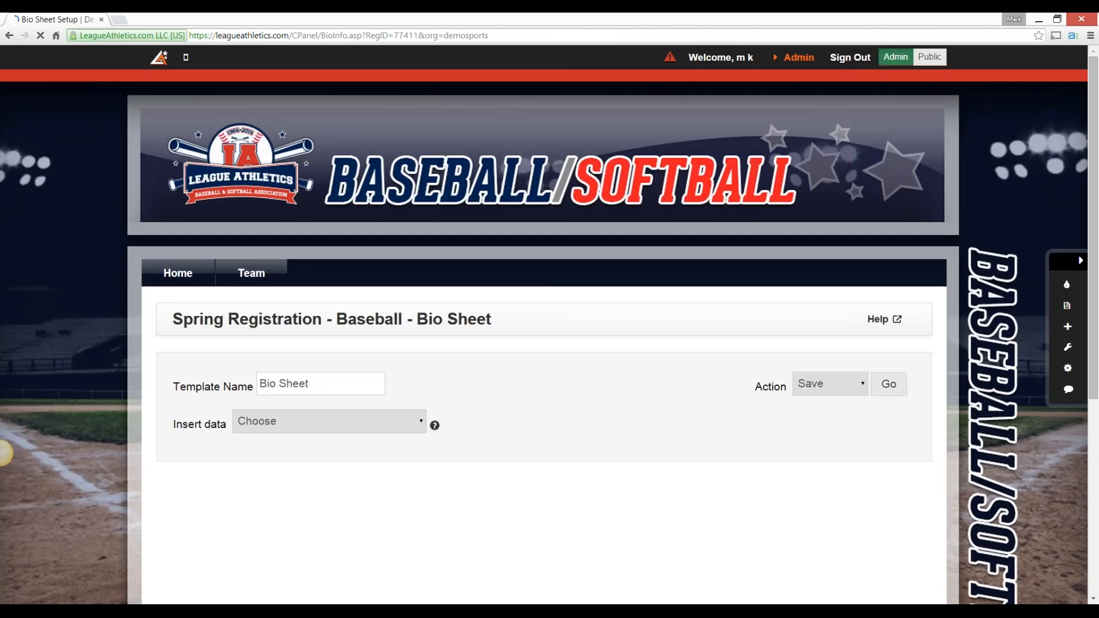
scroll(3, 453, down, 5)
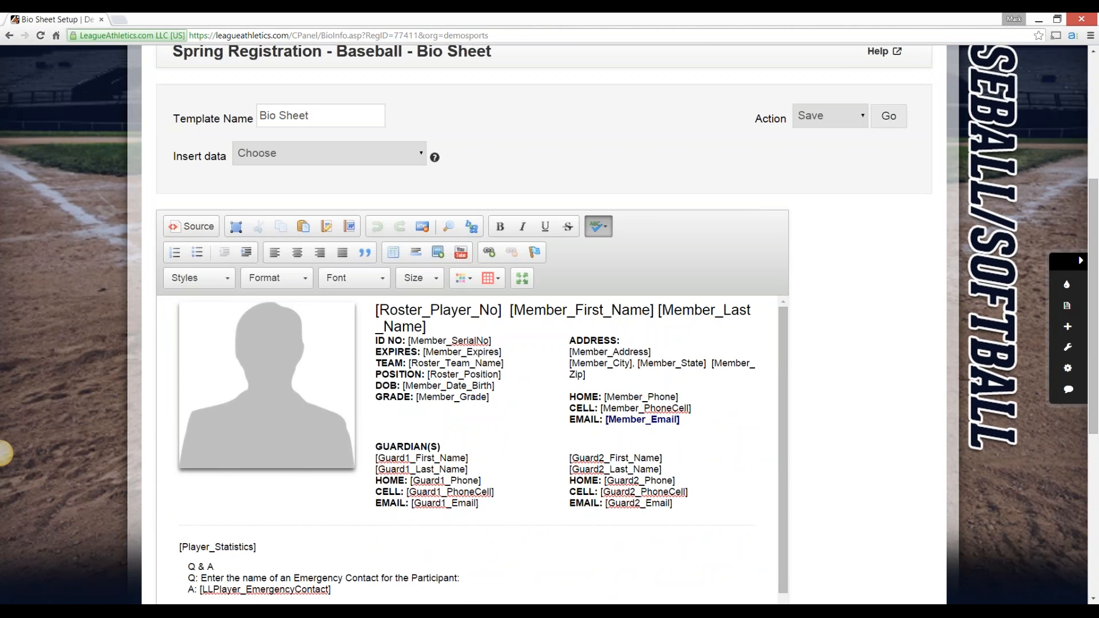
scroll(3, 454, down, 2)
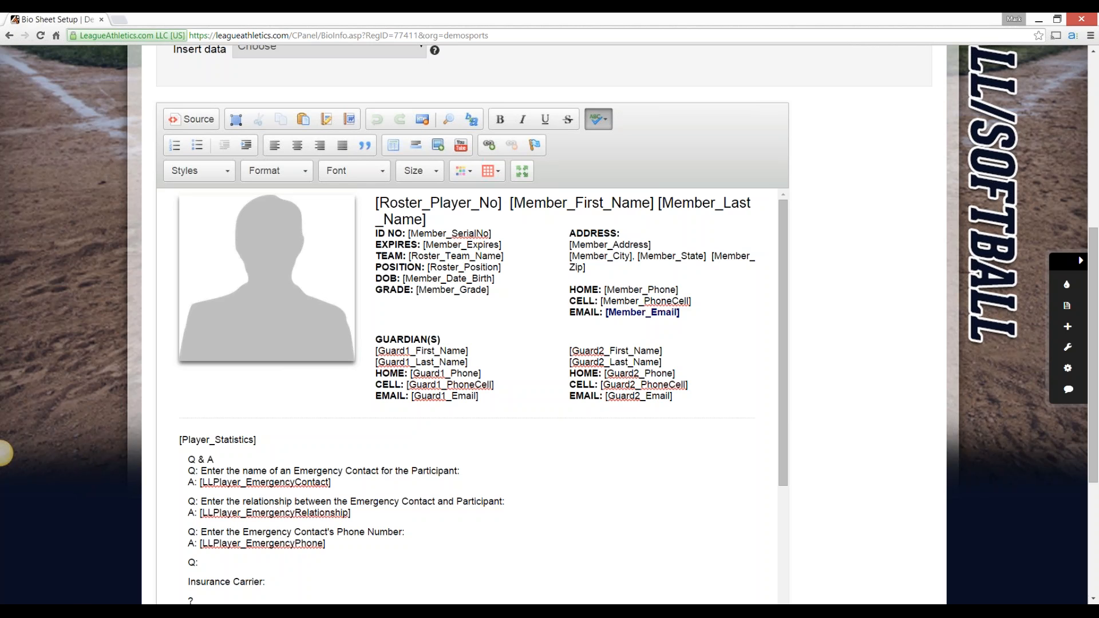
scroll(3, 453, up, 3)
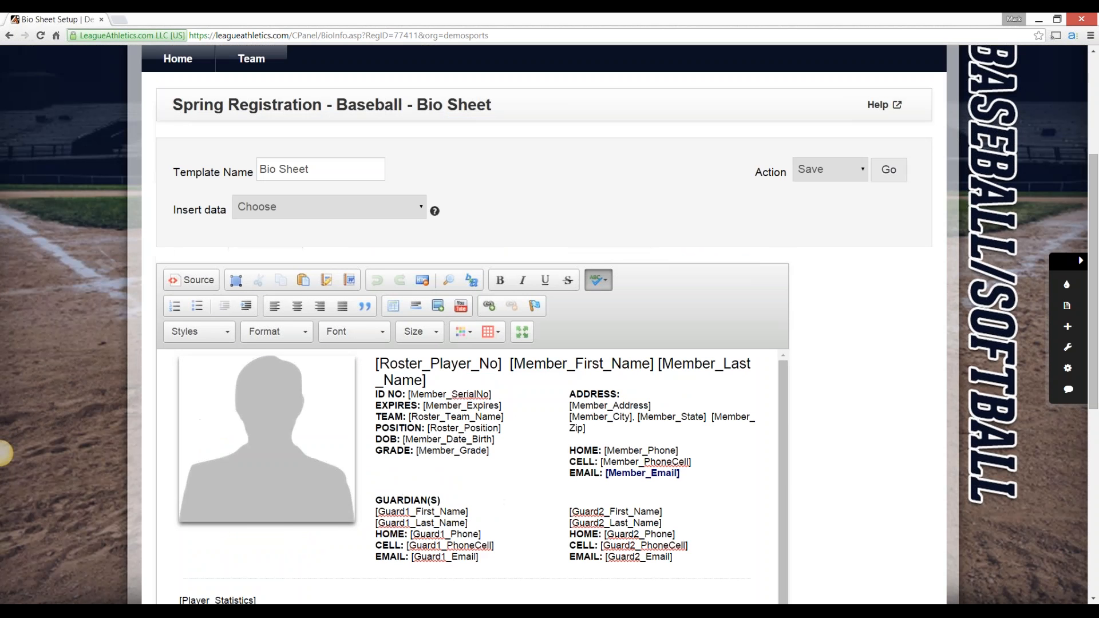
Generate the bio sheets from the Bio Sheet template and close the generated page after viewing it
click(831, 169)
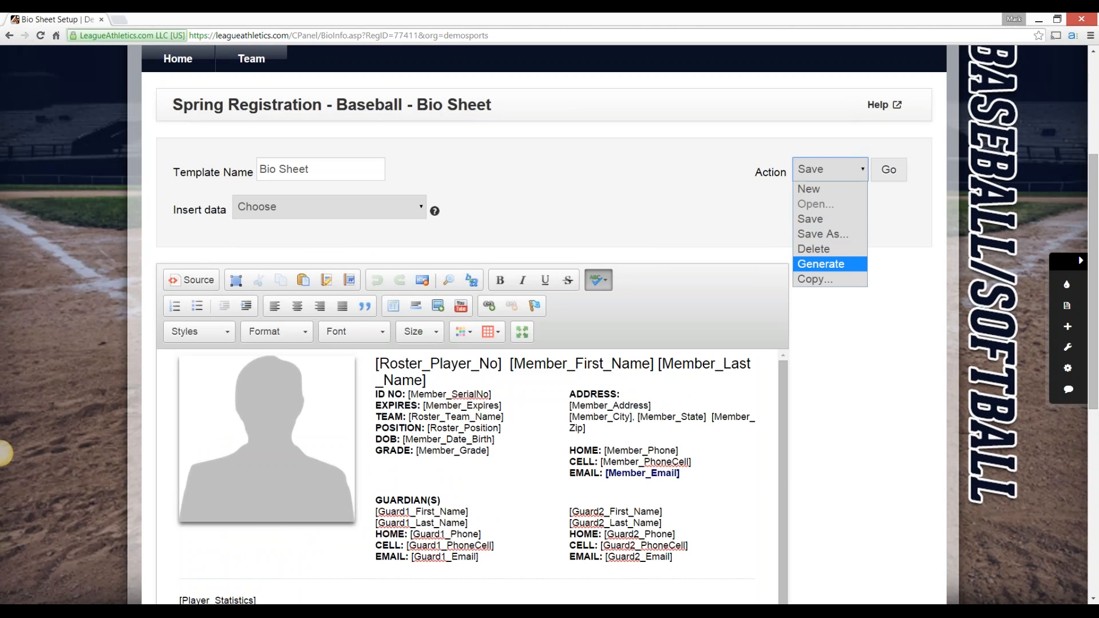
key(Return)
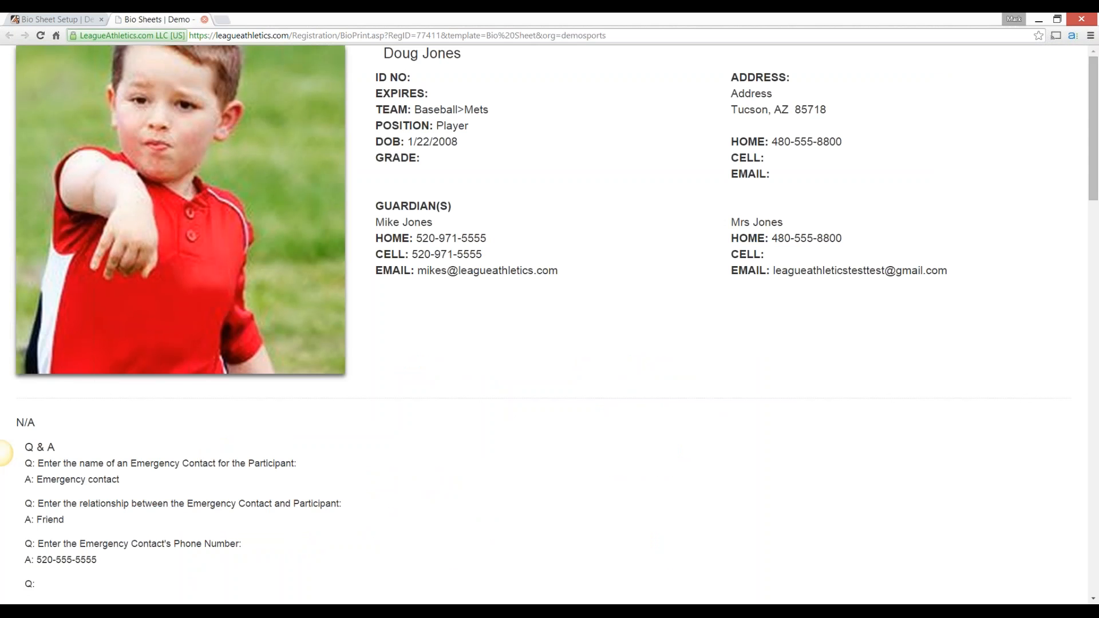
key(ctrl+w)
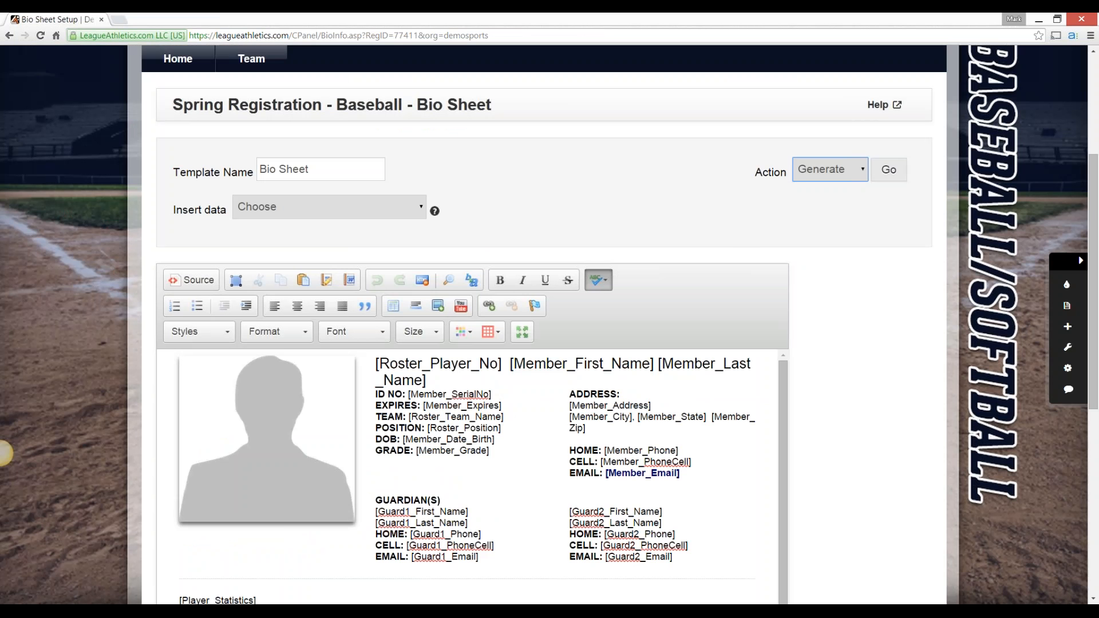
click(0, 453)
Return to the registration programs and list the registrants of Spring Registration - Baseball
scroll(5, 453, up, 1)
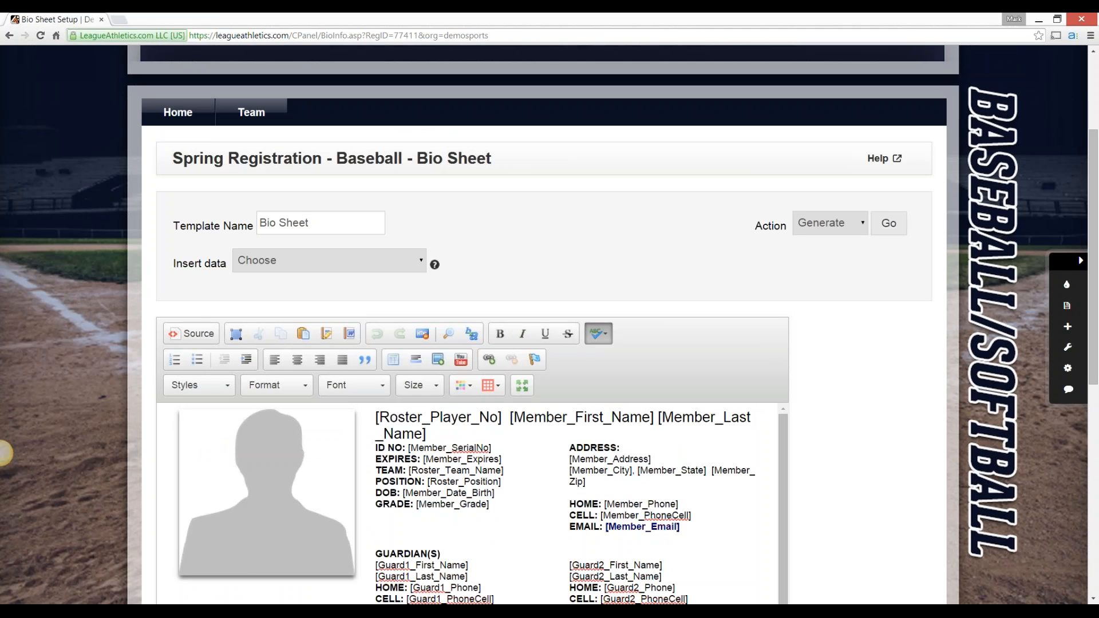
scroll(5, 453, up, 3)
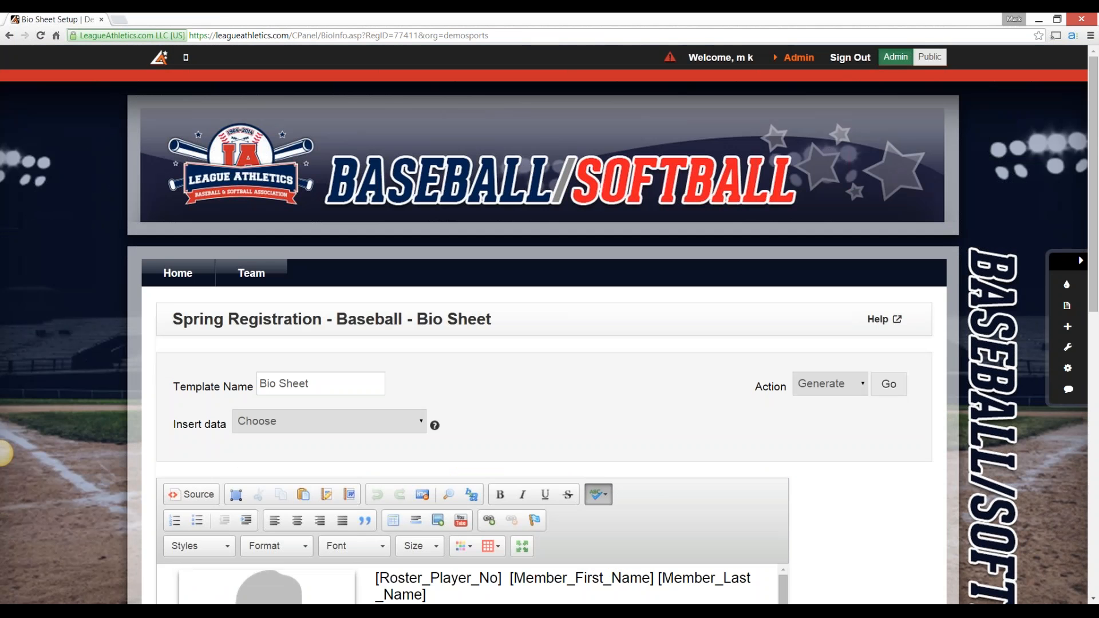
click(799, 57)
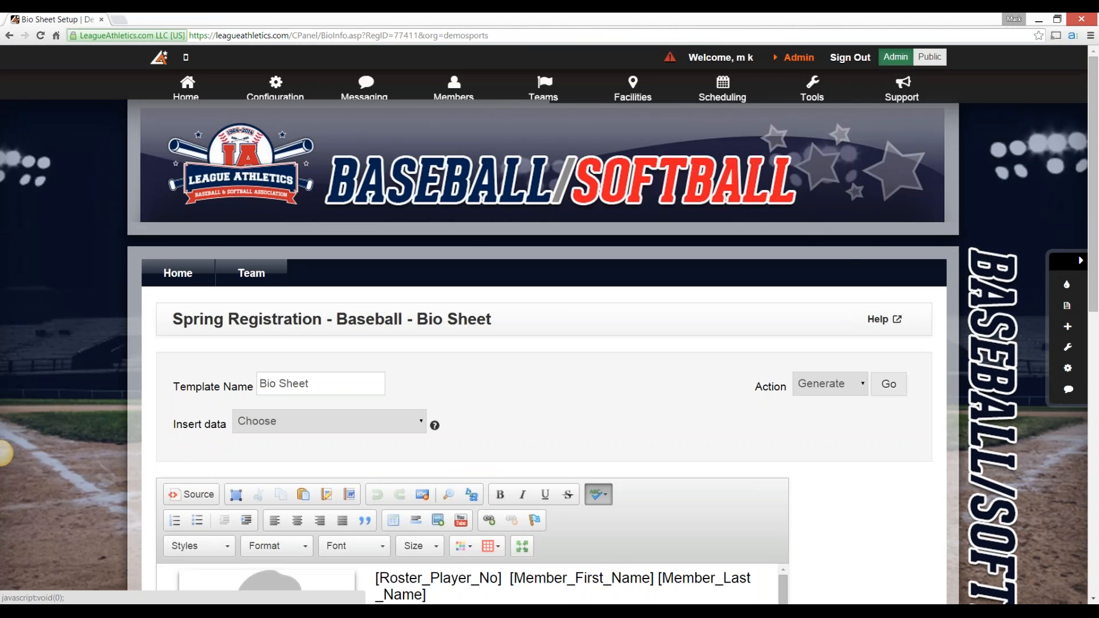
mouse_move(454, 90)
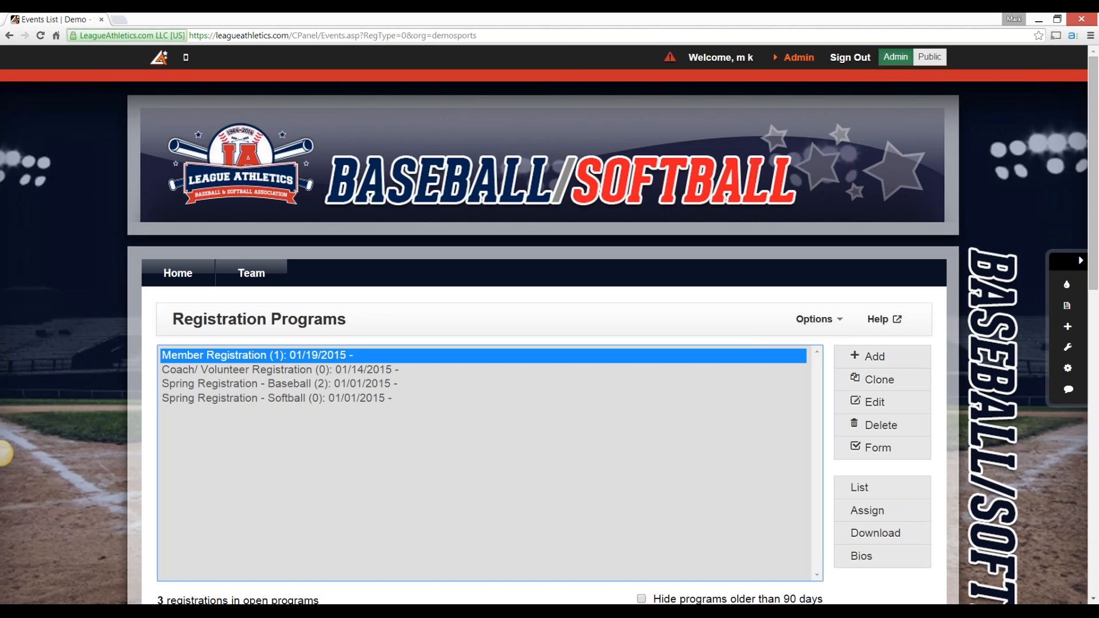
click(280, 384)
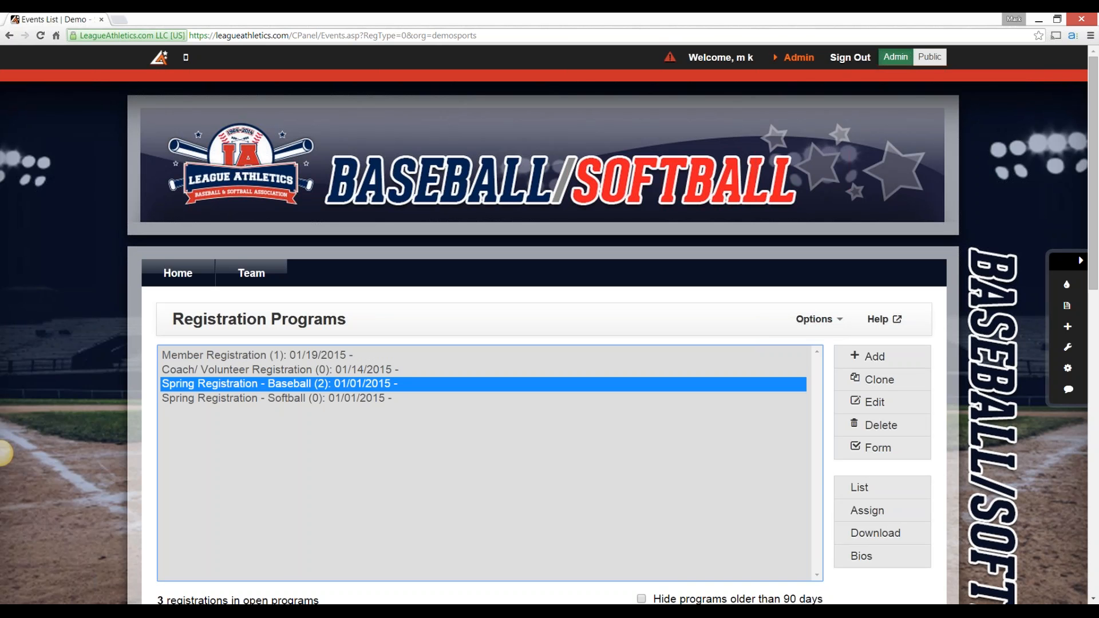
click(860, 488)
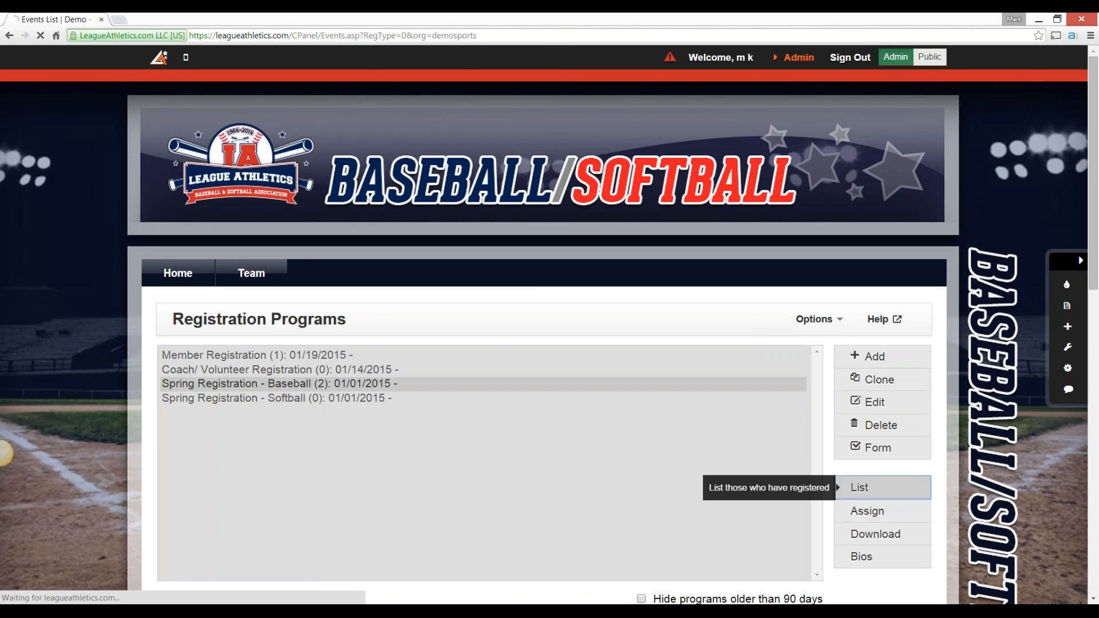
scroll(550, 343, down, 1)
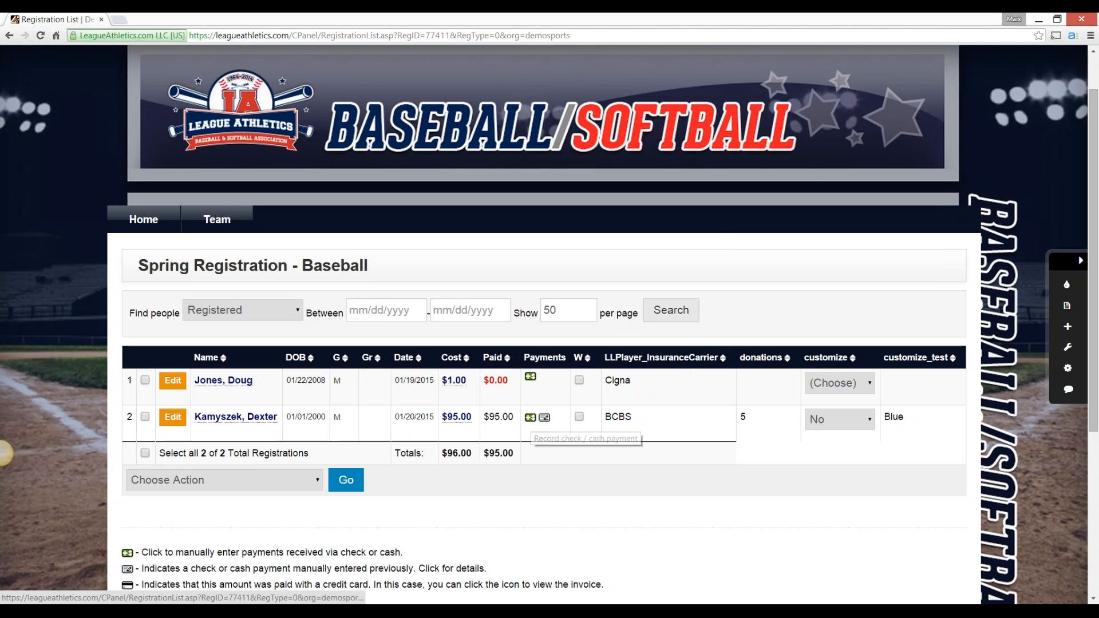
Record a check/cash payment of -95 for the second registrant, with "refund" as the check number
click(530, 417)
click(523, 316)
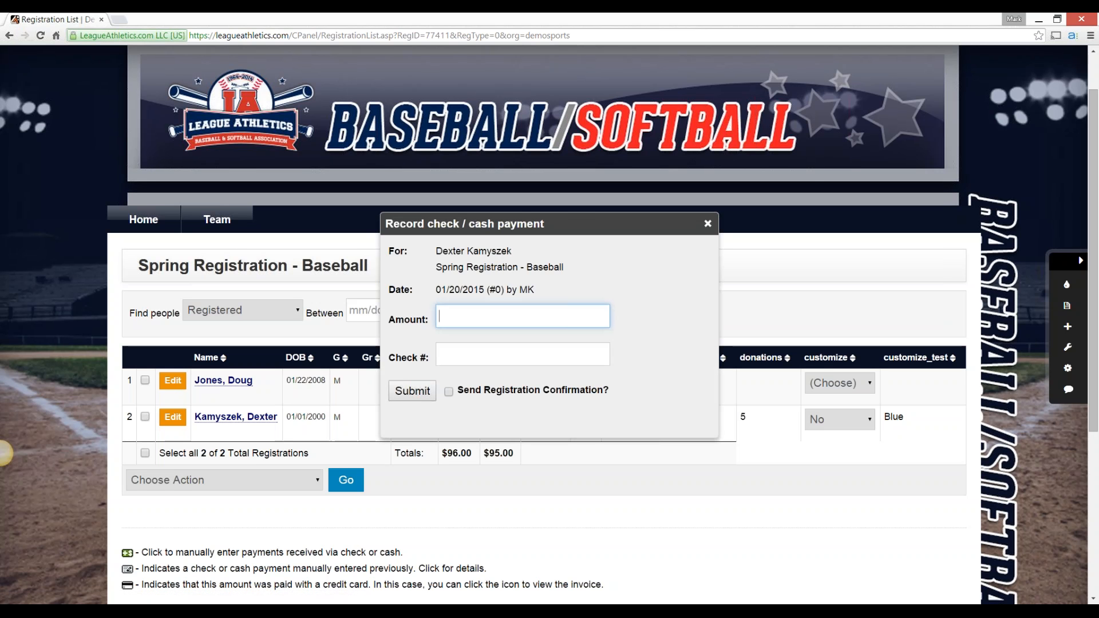
text(-95)
key(Tab)
text(refund)
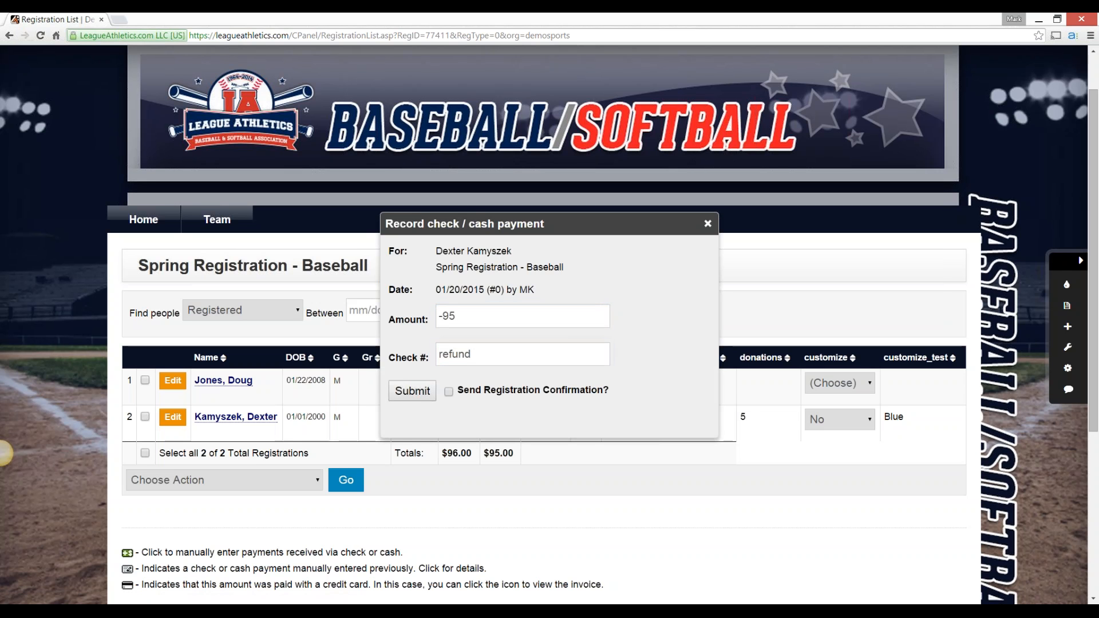
key(Return)
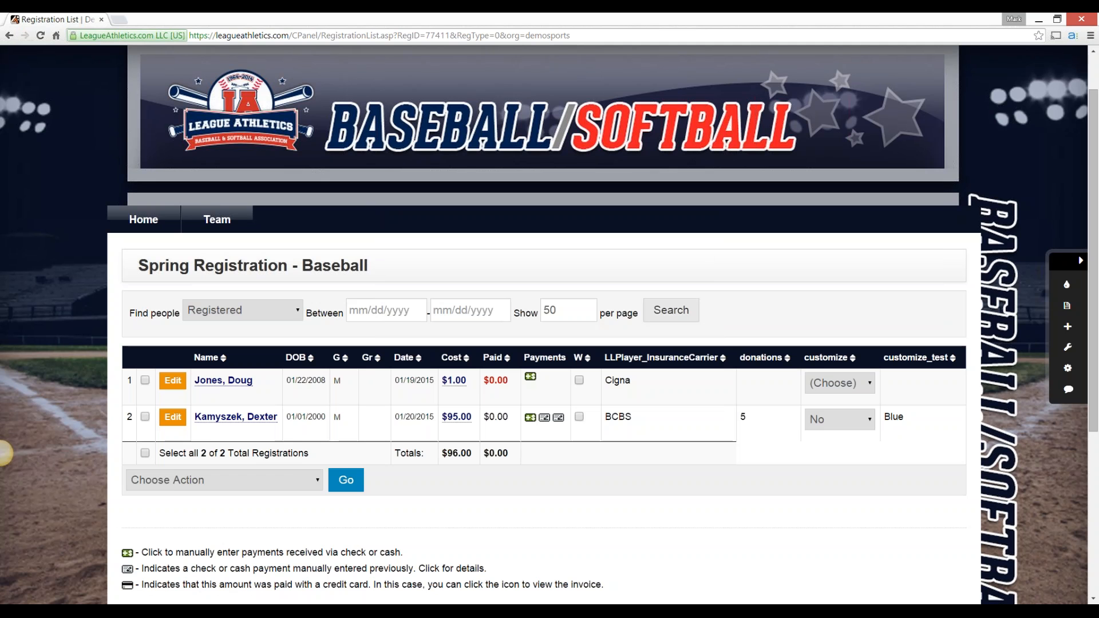
Unregister the refunded second registrant from Spring Registration - Baseball and confirm the deletion
click(173, 417)
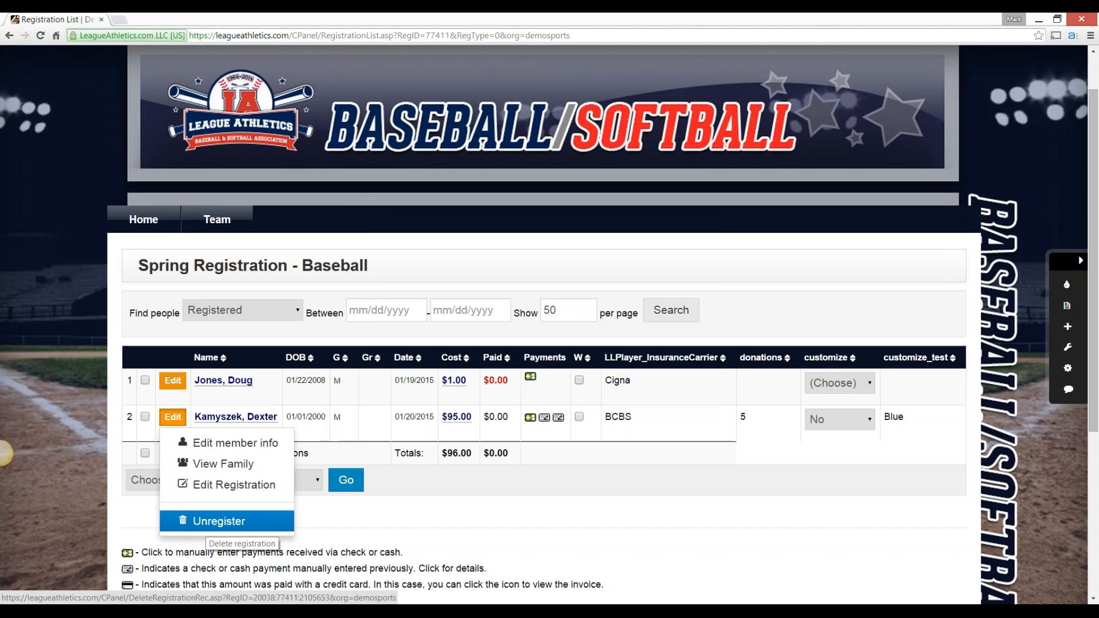
click(208, 522)
key(Return)
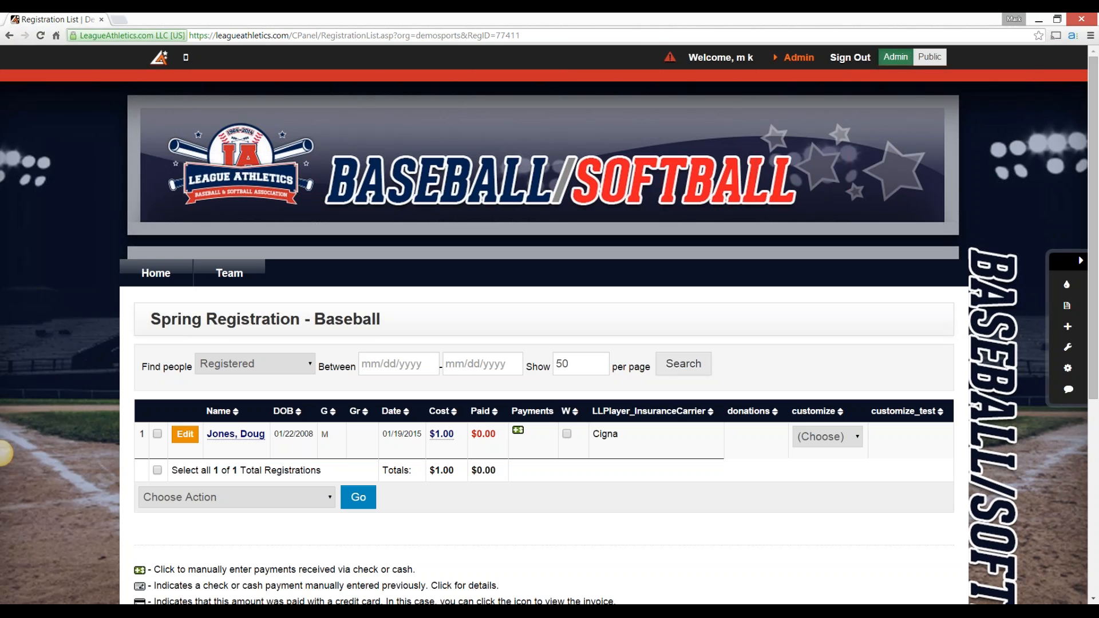
Open the remaining registrant's Spring Registration - Baseball form for editing, set its total cost to 0 and try to submit it
click(185, 434)
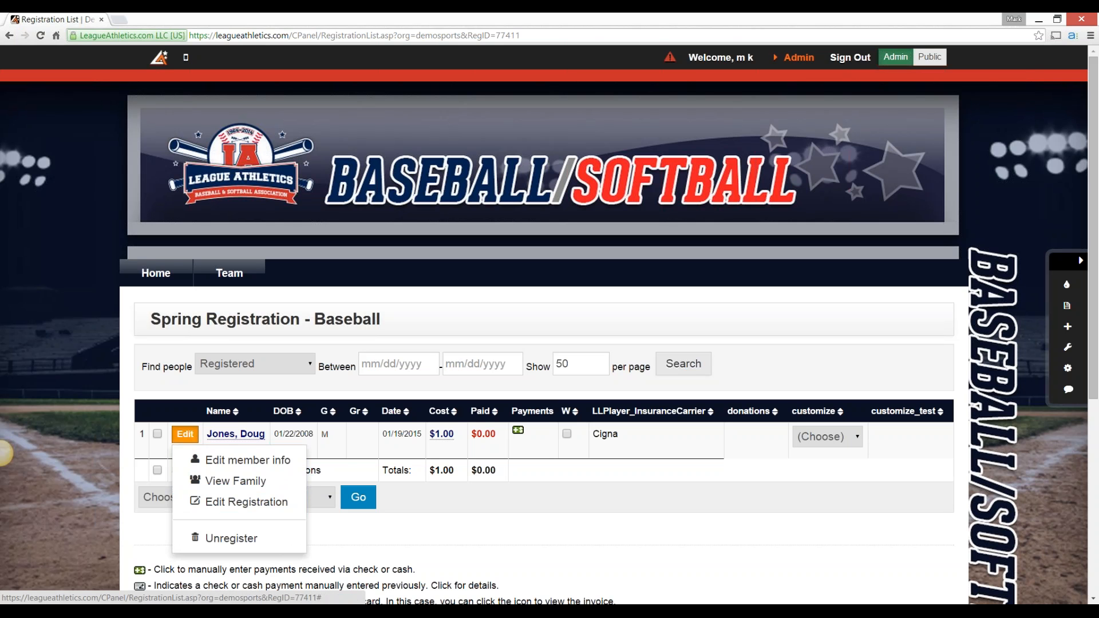
click(241, 459)
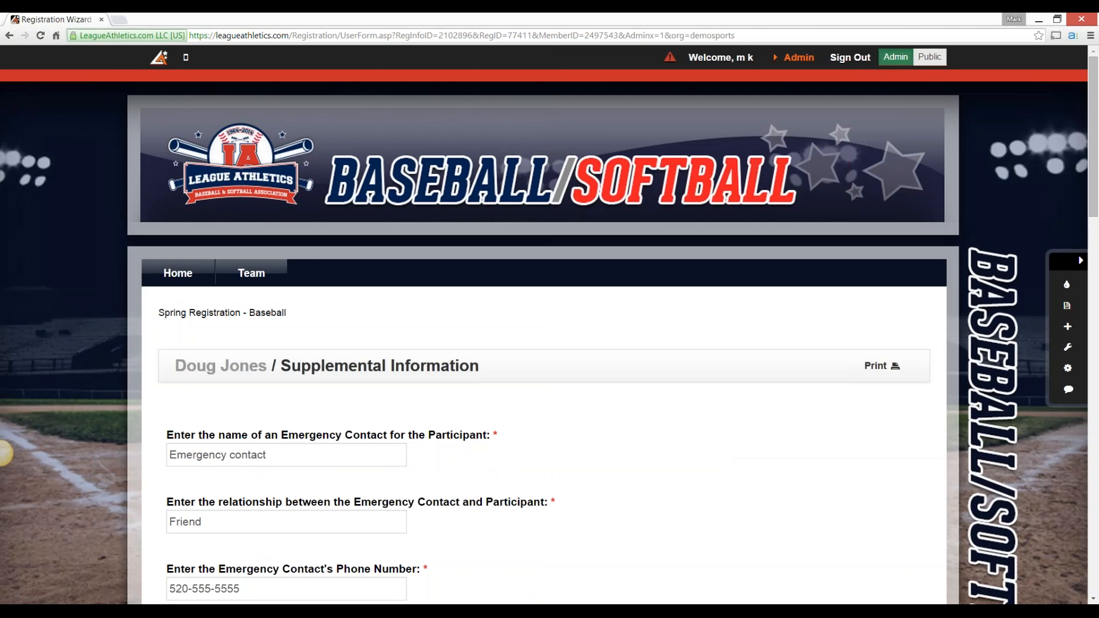
scroll(544, 324, down, 4)
scroll(3, 454, down, 16)
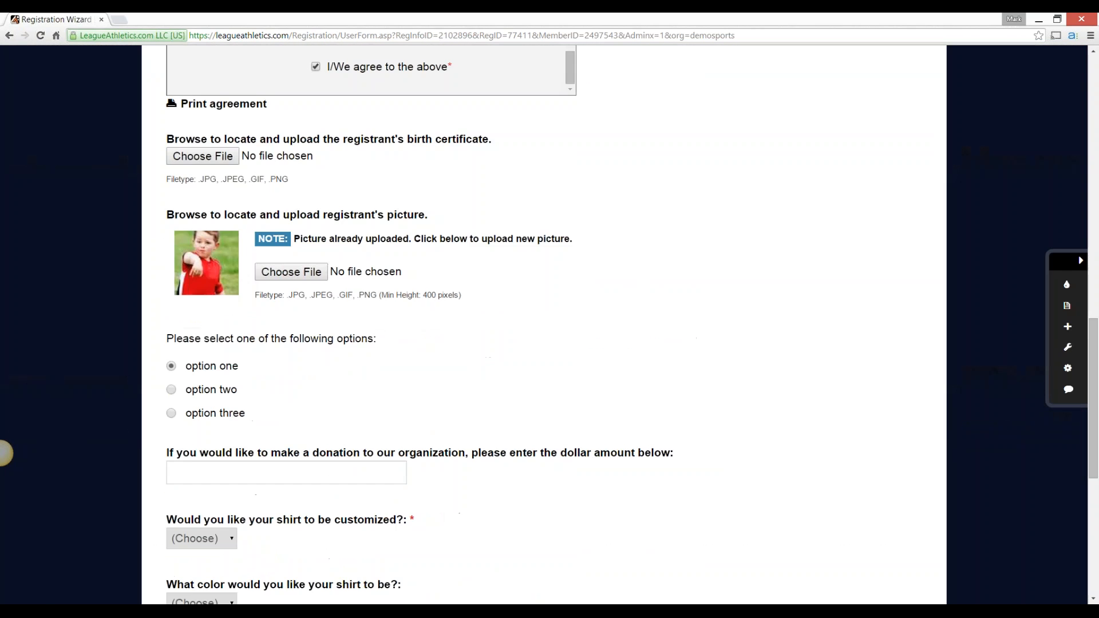
click(186, 409)
key(BackSpace)
text(0)
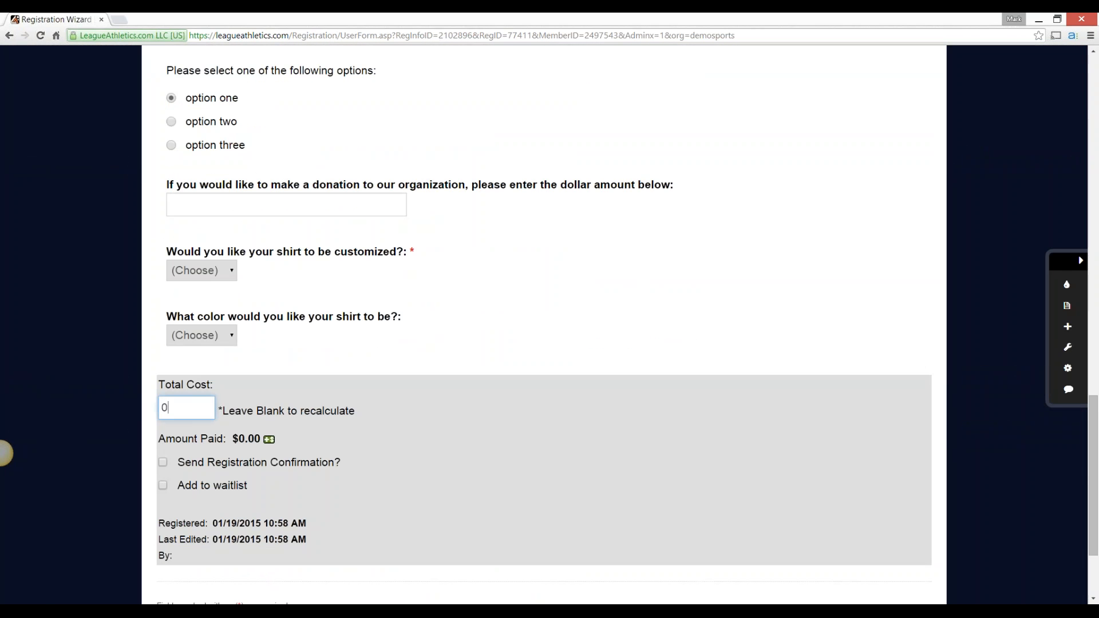
click(436, 481)
scroll(435, 481, down, 2)
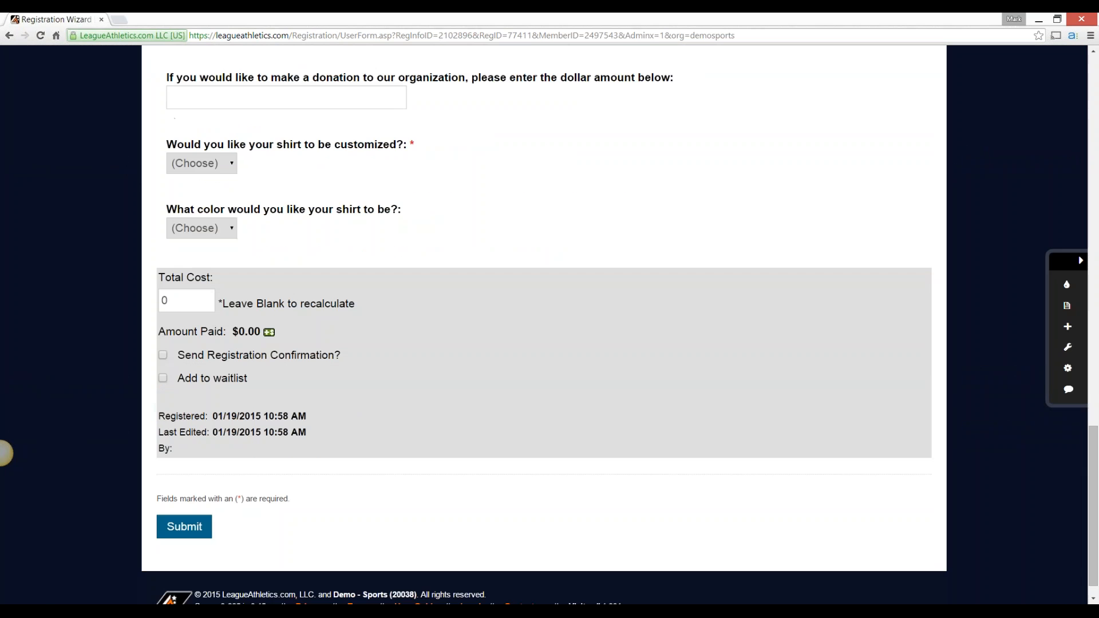
click(185, 527)
key(Return)
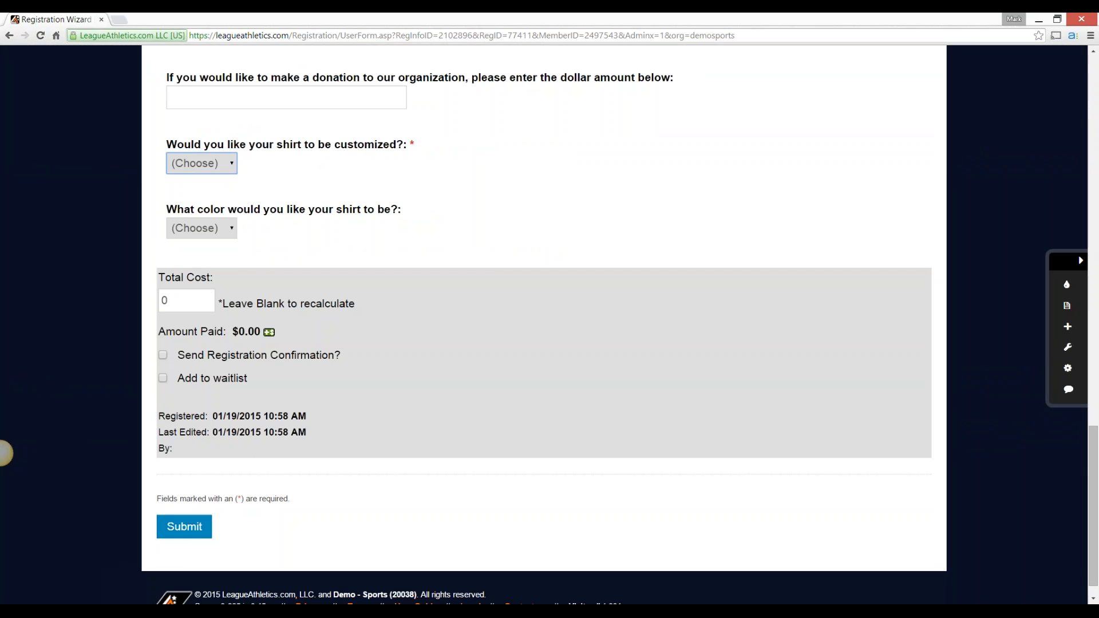
Answer the shirt customization question with No, choose Blue as the shirt color, and submit the registration form
click(217, 164)
click(206, 198)
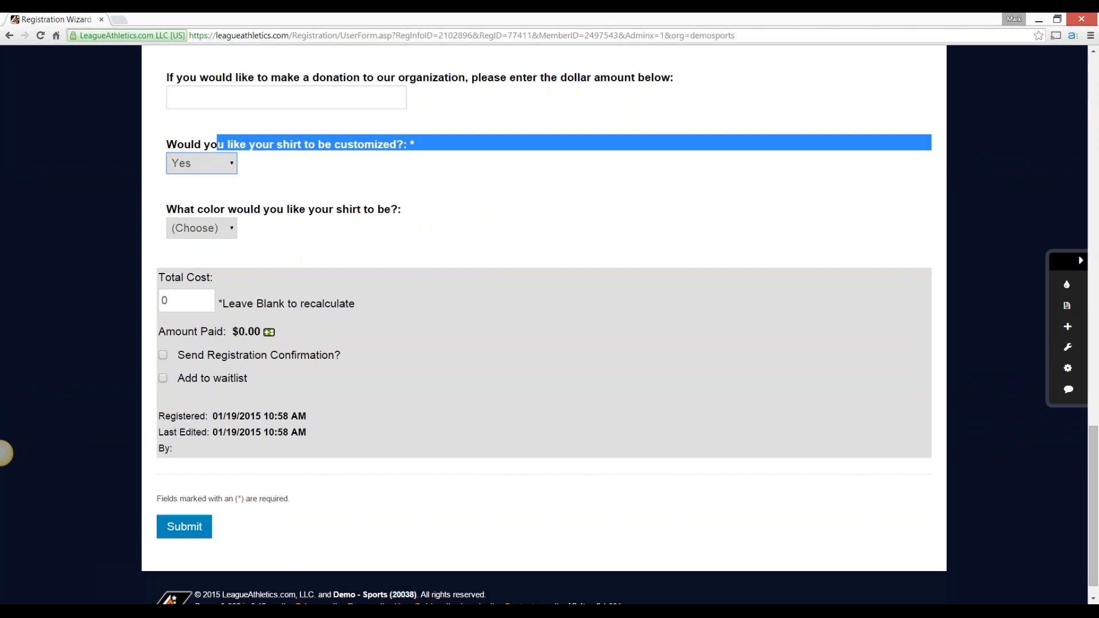
click(212, 163)
click(206, 213)
click(212, 228)
click(206, 262)
click(343, 246)
scroll(344, 246, down, 1)
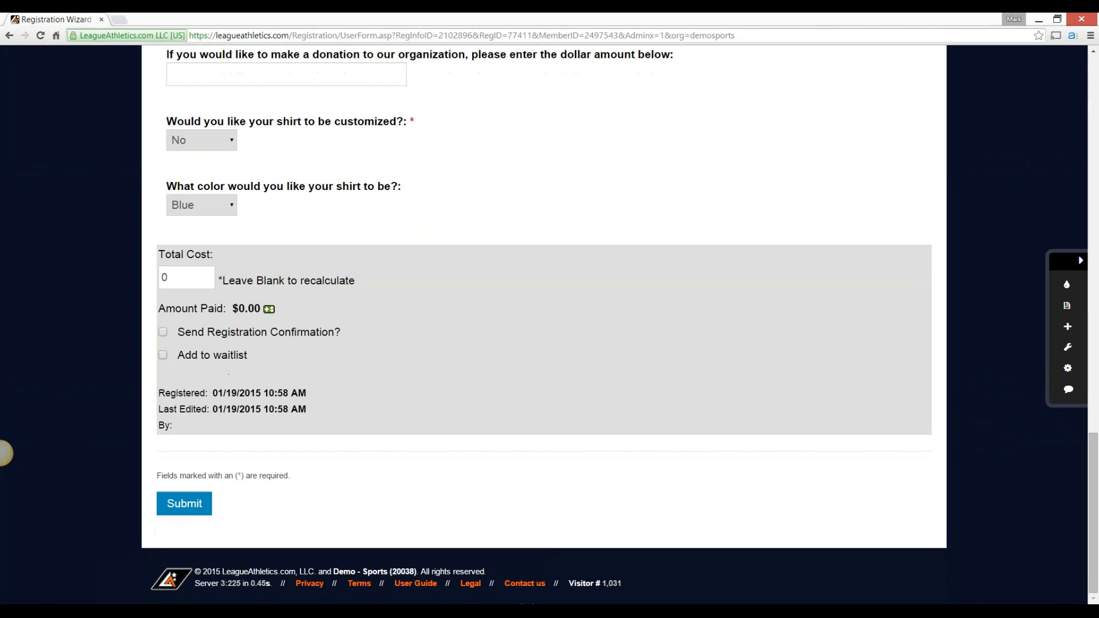
click(184, 503)
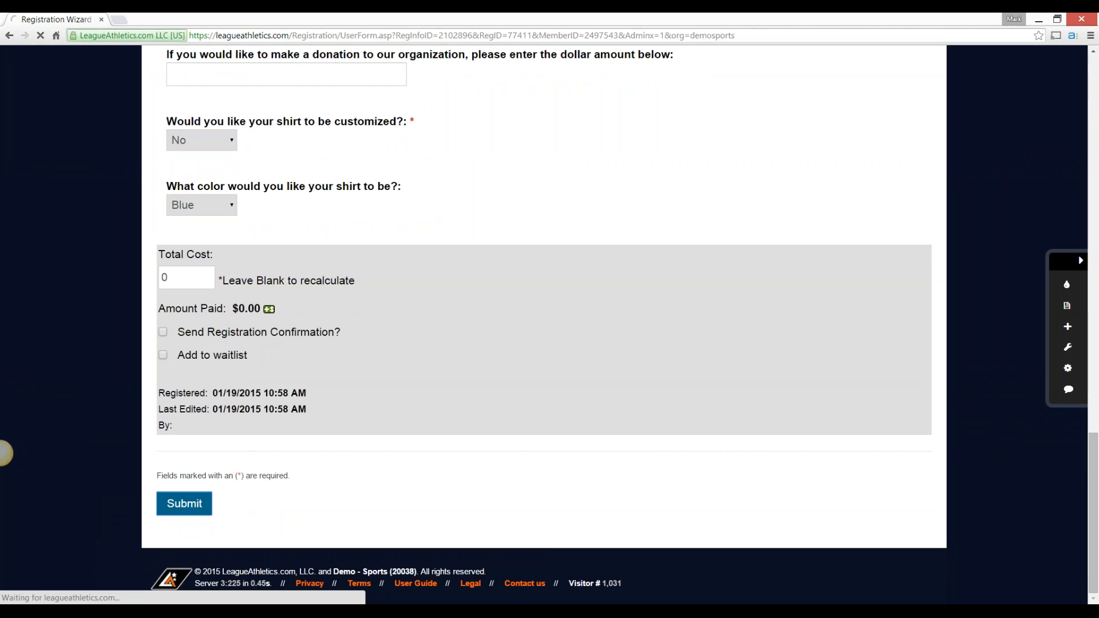
scroll(3, 453, down, 2)
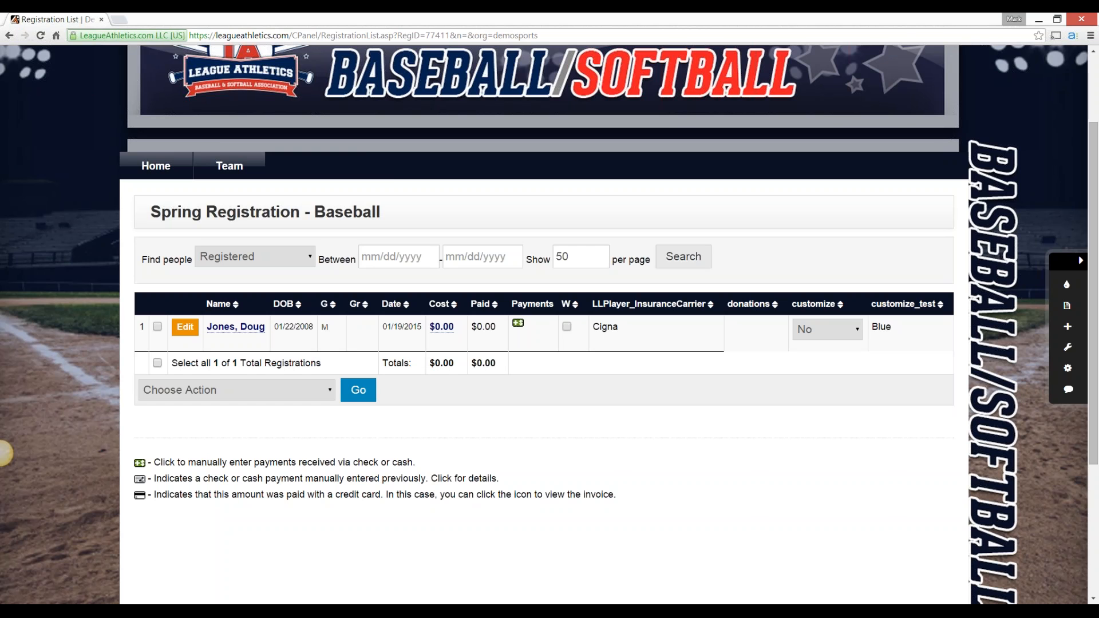
Display the Support resources available to administrators, including Video Help
scroll(549, 325, up, 2)
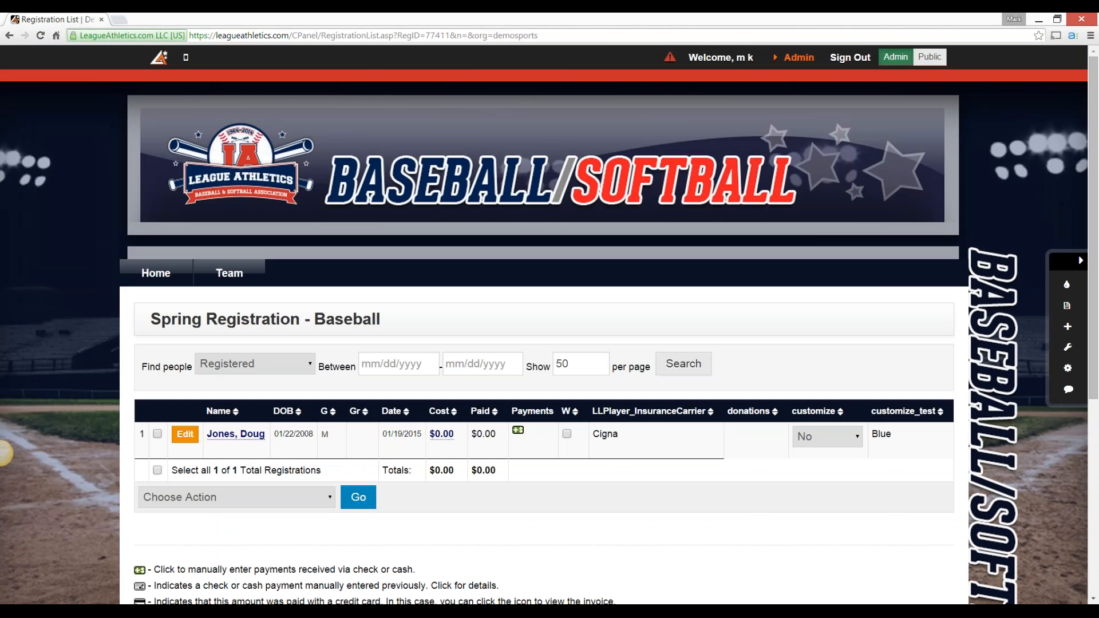
click(798, 58)
mouse_move(902, 90)
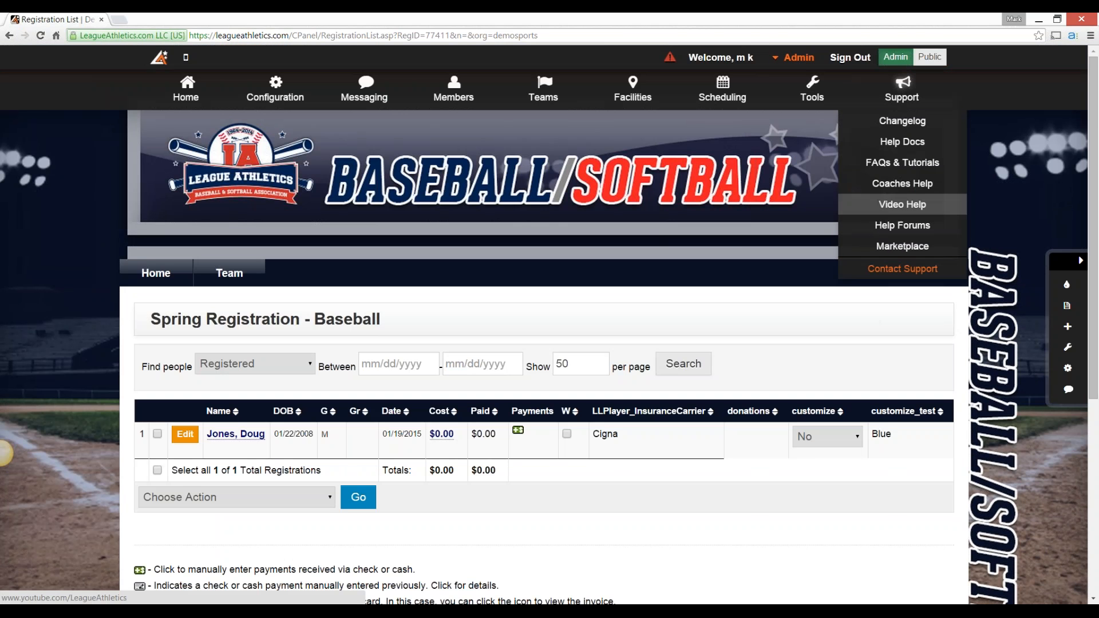